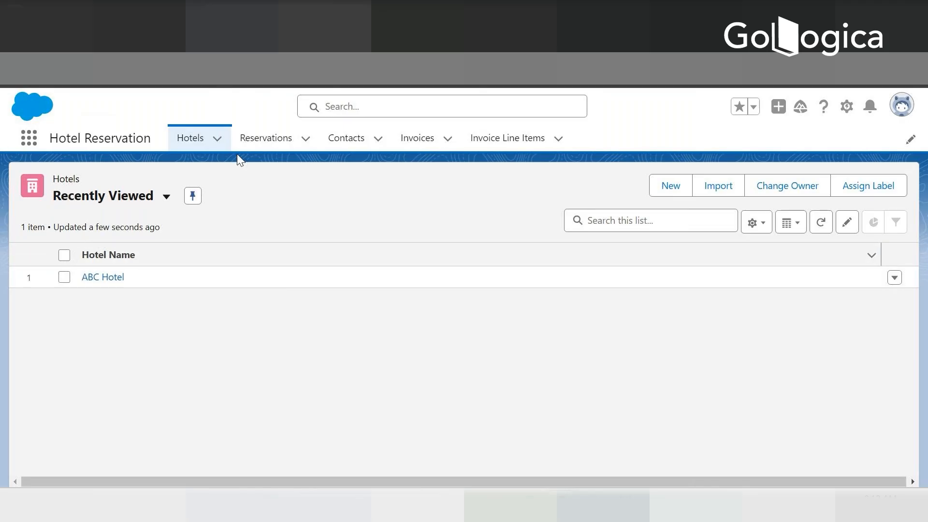
Look through the Reservations and Contacts lists and display the All list view of the hotels
{"action": "left_click", "coordinate": [248, 144]}
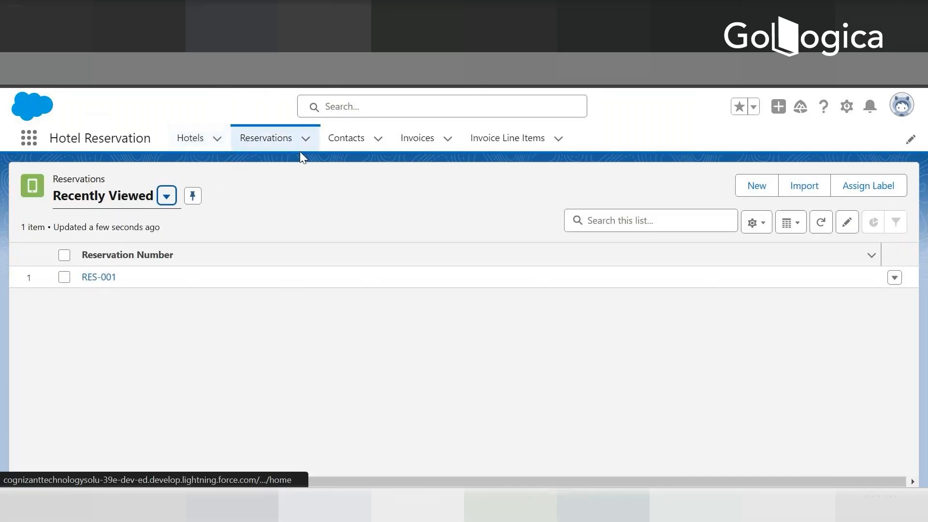
{"action": "left_click", "coordinate": [338, 143]}
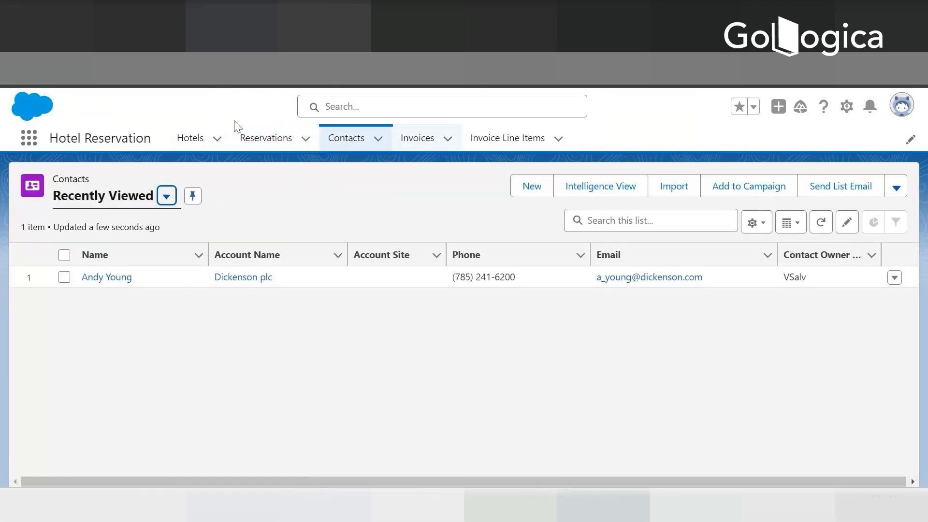
{"action": "left_click", "coordinate": [198, 140]}
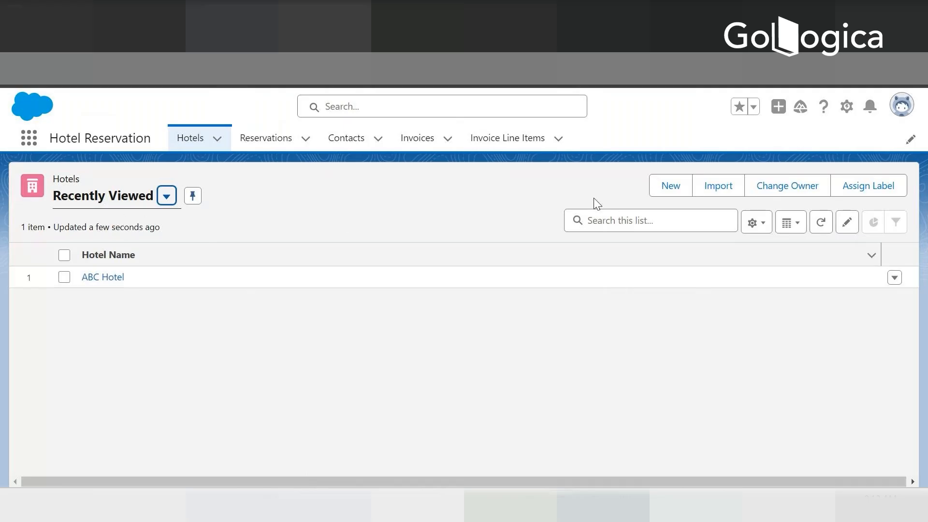
{"action": "left_click", "coordinate": [166, 196]}
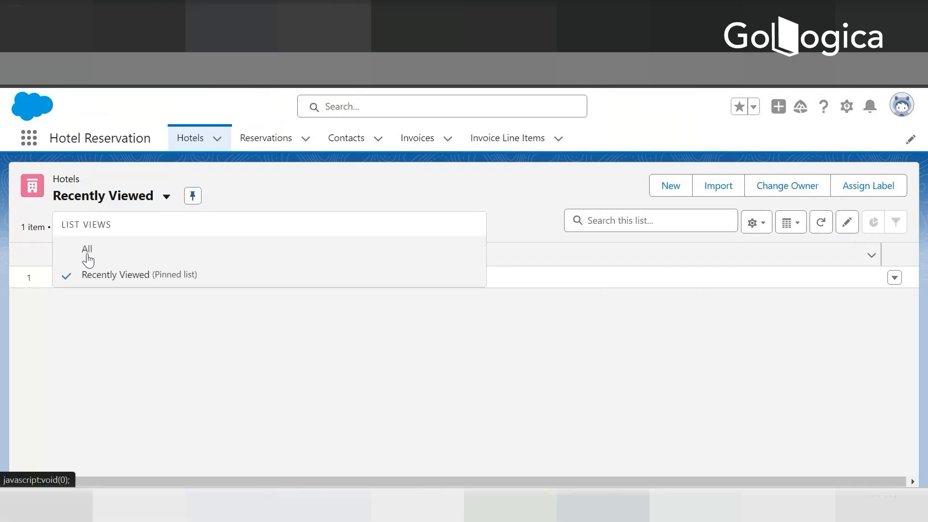
{"action": "left_click", "coordinate": [92, 249]}
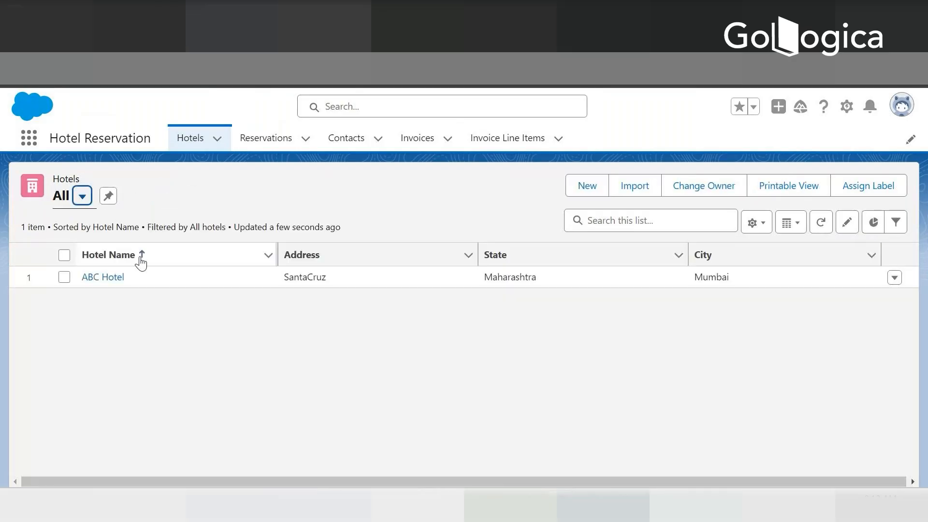
Start a new hotel record with the name XYZ Hotel and the address Bandra
{"action": "left_click", "coordinate": [581, 187]}
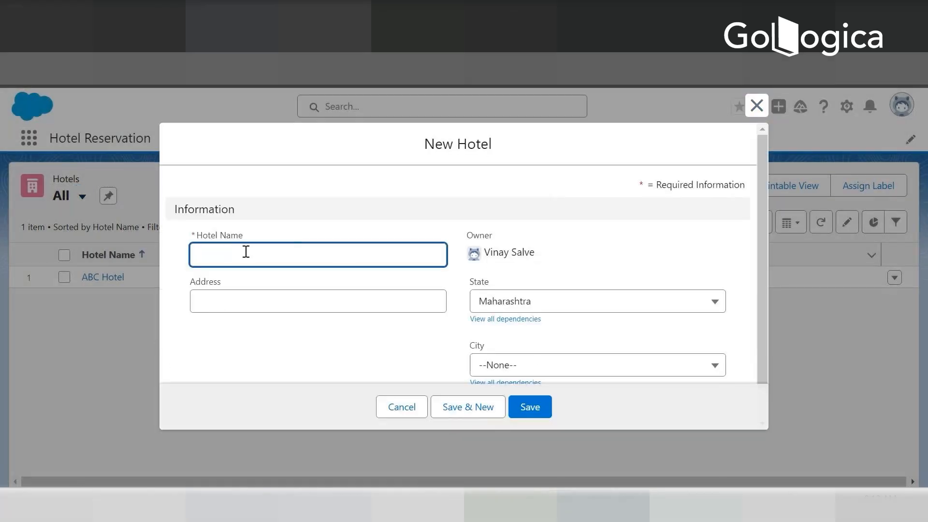
{"action": "type", "text": "XY"}
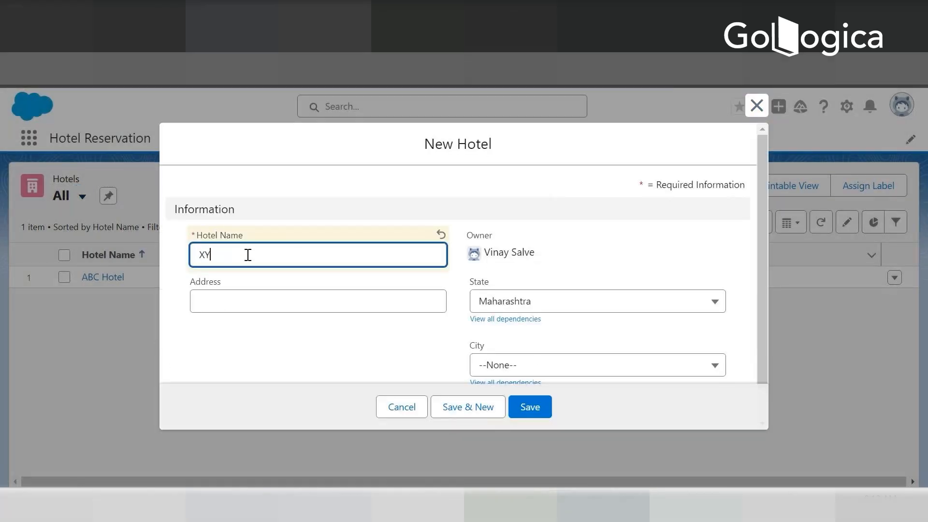
{"action": "type", "text": "Z Hotel"}
{"action": "left_click", "coordinate": [235, 298]}
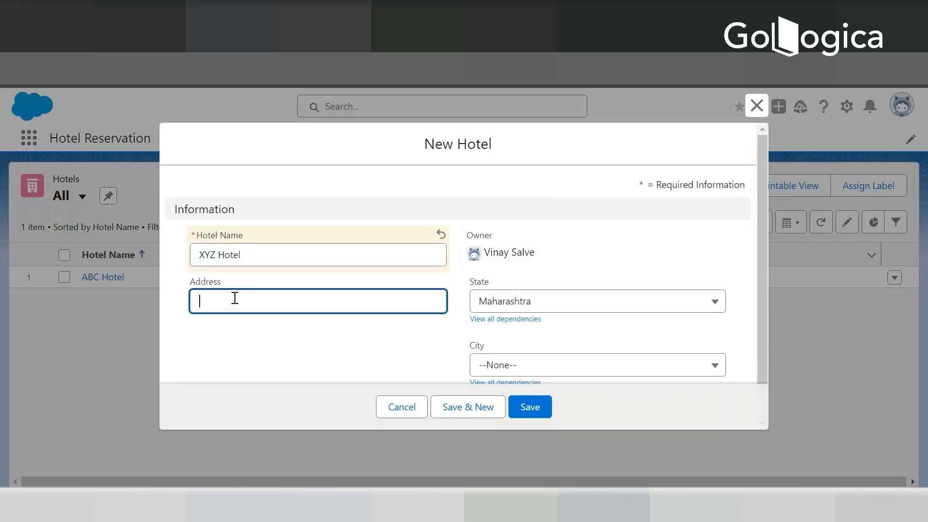
{"action": "type", "text": "Bandra"}
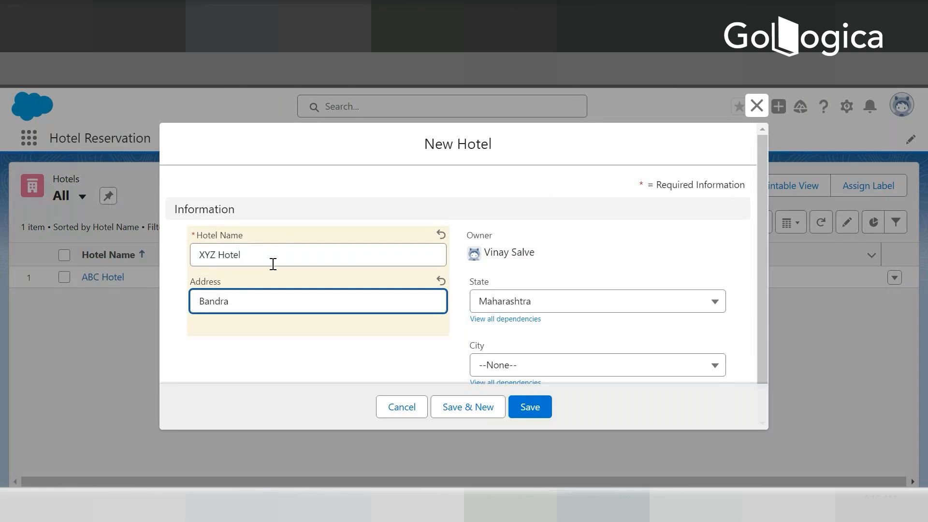
Set the new hotel's city to Mumbai, save the record and return to the Hotels list
{"action": "scroll", "coordinate": [740, 302], "scroll_direction": "down", "scroll_amount": 1}
{"action": "left_click", "coordinate": [550, 332]}
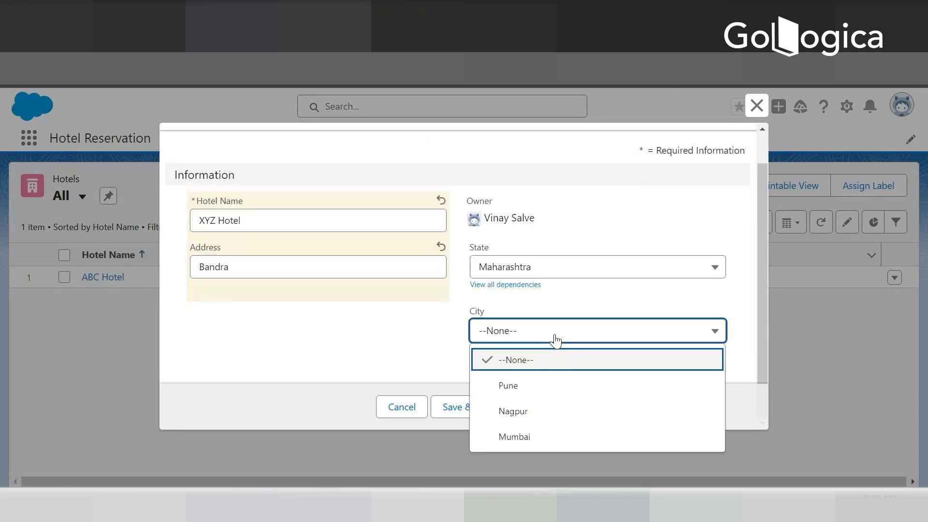
{"action": "left_click", "coordinate": [510, 438]}
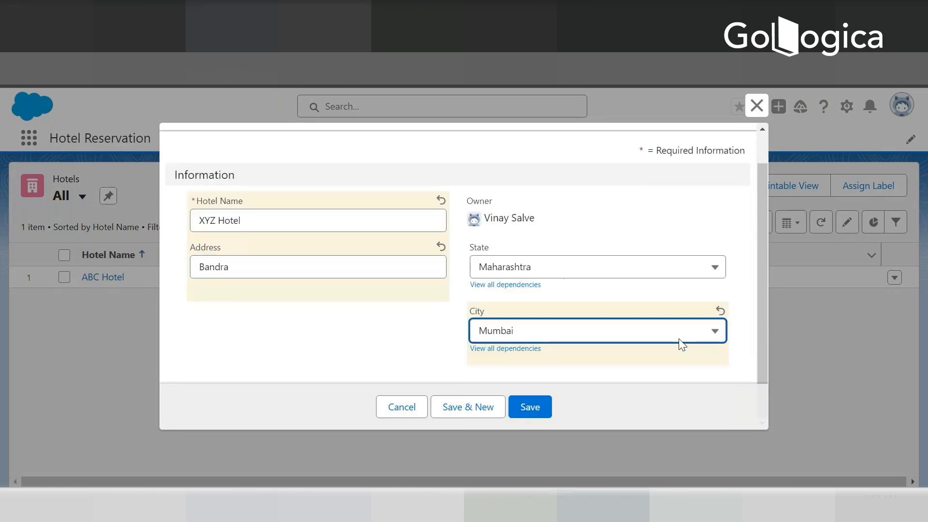
{"action": "left_click", "coordinate": [532, 409]}
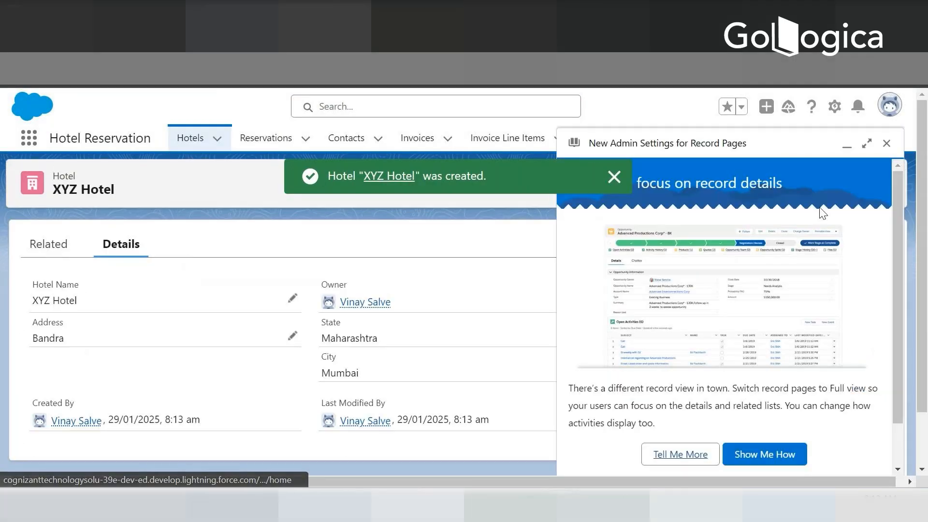
{"action": "left_click", "coordinate": [886, 143]}
{"action": "left_click", "coordinate": [189, 140]}
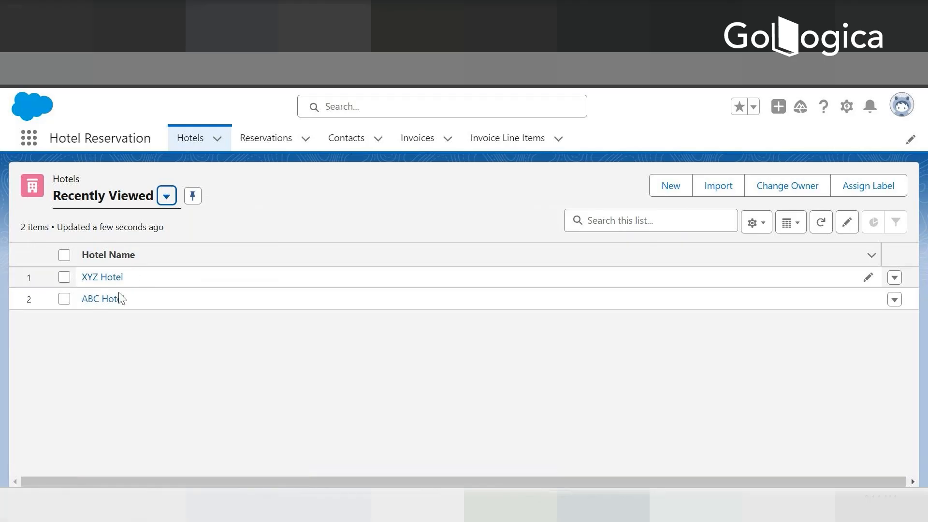
{"action": "left_click", "coordinate": [755, 229]}
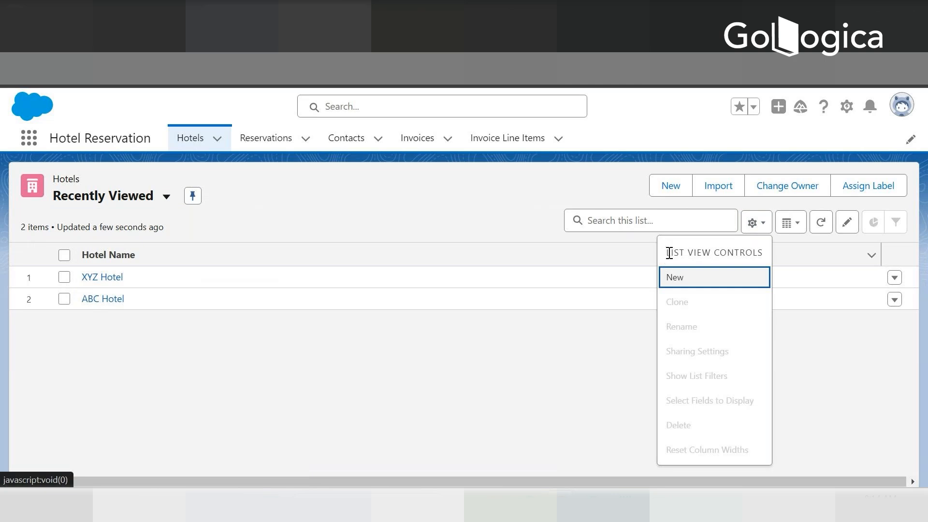
{"action": "left_click", "coordinate": [677, 281]}
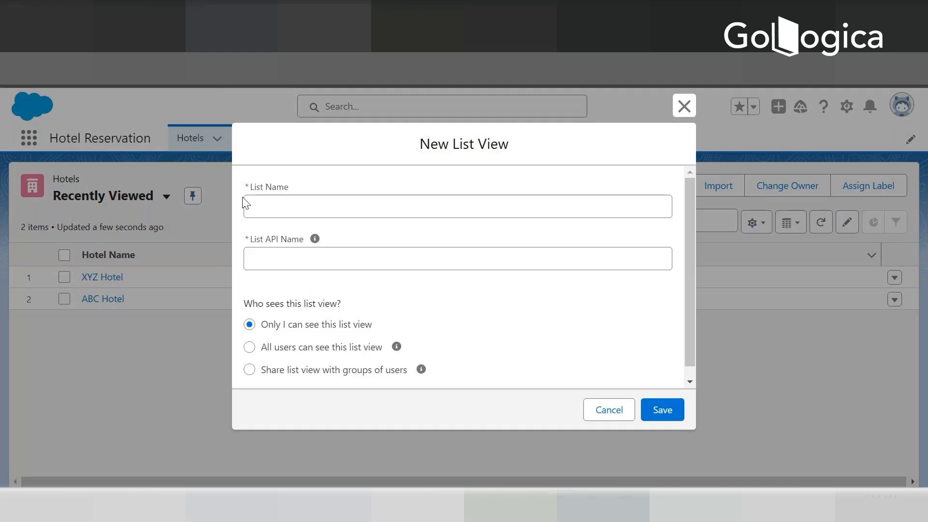
{"action": "left_click", "coordinate": [282, 207]}
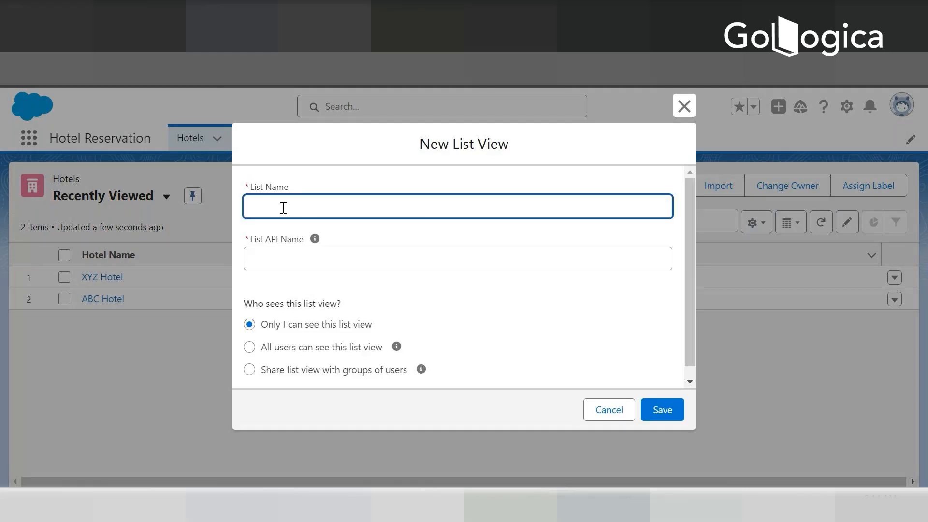
{"action": "type", "text": "ABC Hotel"}
{"action": "key", "text": "Tab"}
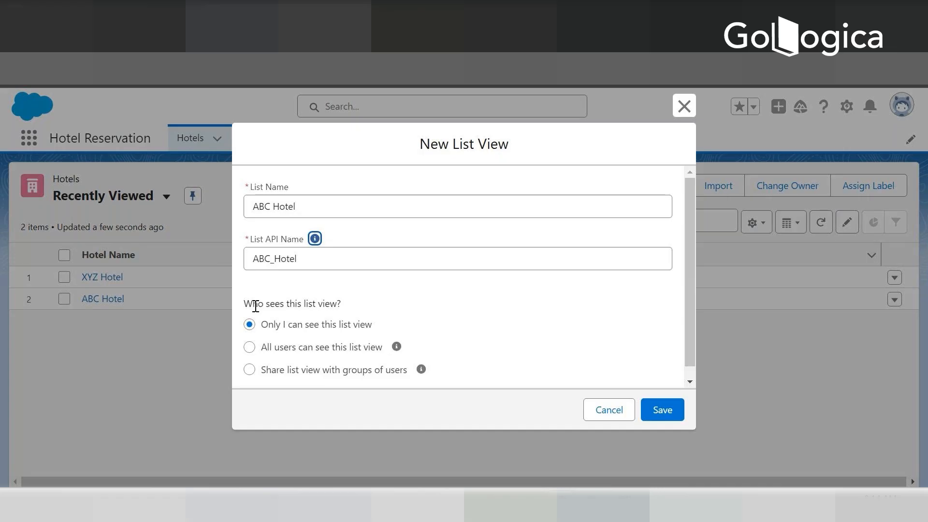
{"action": "left_click_drag", "start_coordinate": [245, 303], "coordinate": [354, 312]}
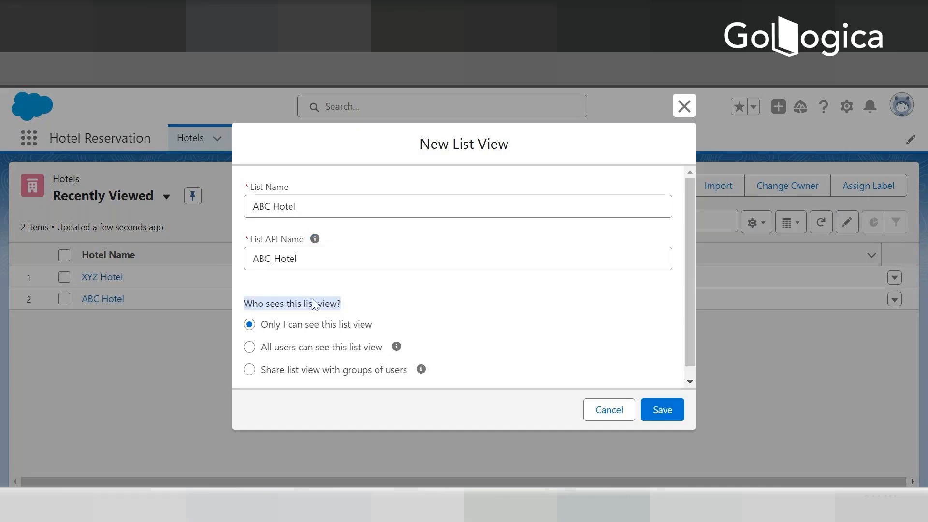
{"action": "left_click_drag", "start_coordinate": [274, 325], "coordinate": [374, 329]}
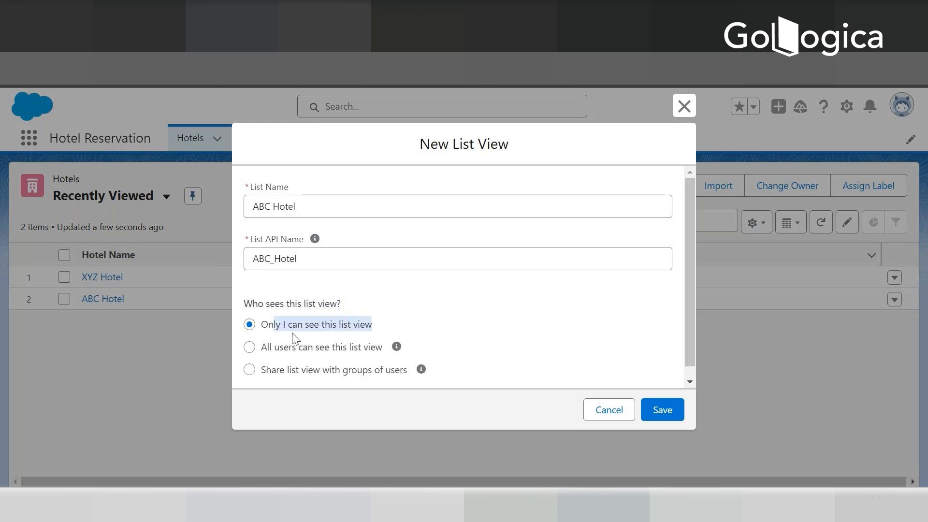
{"action": "left_click", "coordinate": [251, 349]}
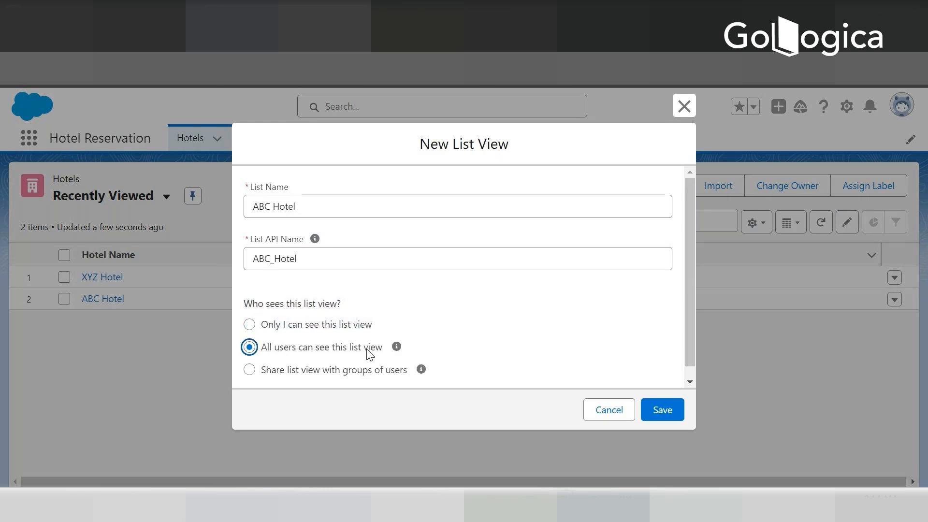
{"action": "left_click", "coordinate": [250, 370]}
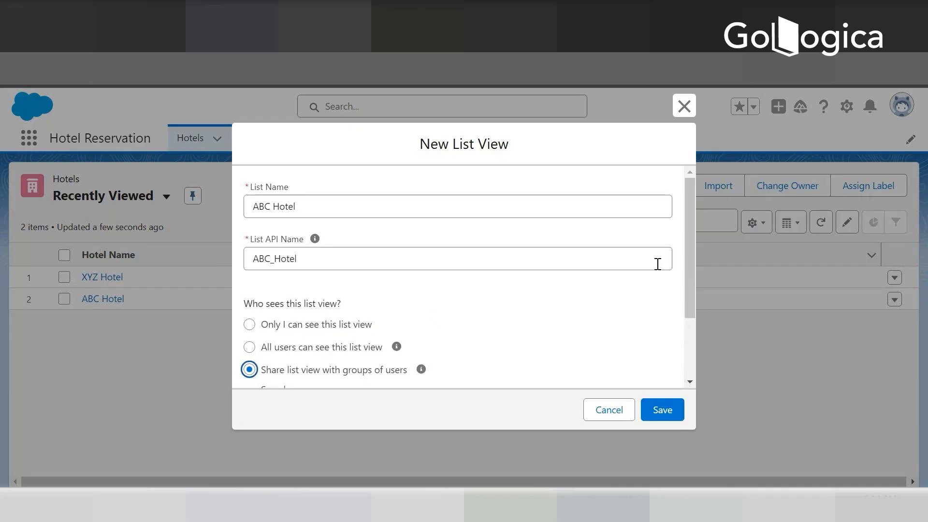
{"action": "left_click_drag", "start_coordinate": [692, 215], "coordinate": [667, 297]}
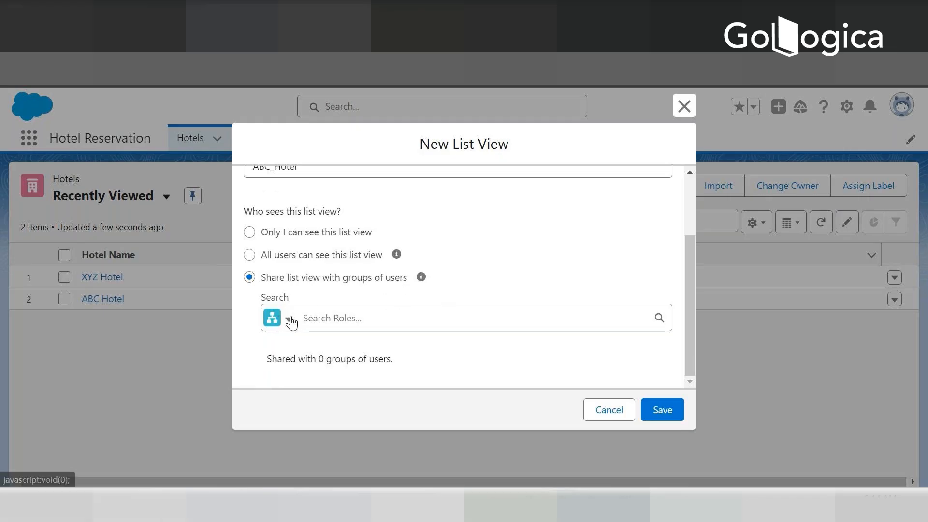
{"action": "left_click", "coordinate": [609, 415]}
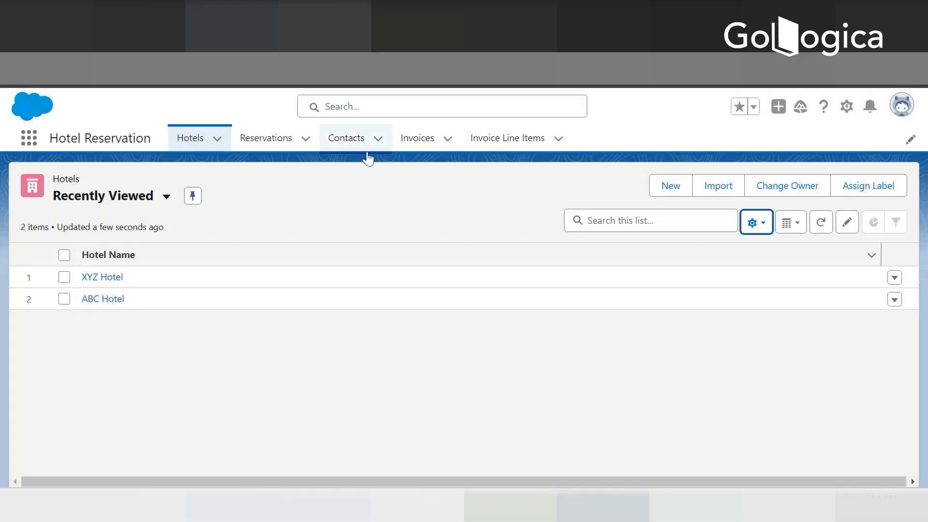
Open the Invoices list and switch it to the All list view
{"action": "left_click", "coordinate": [419, 140]}
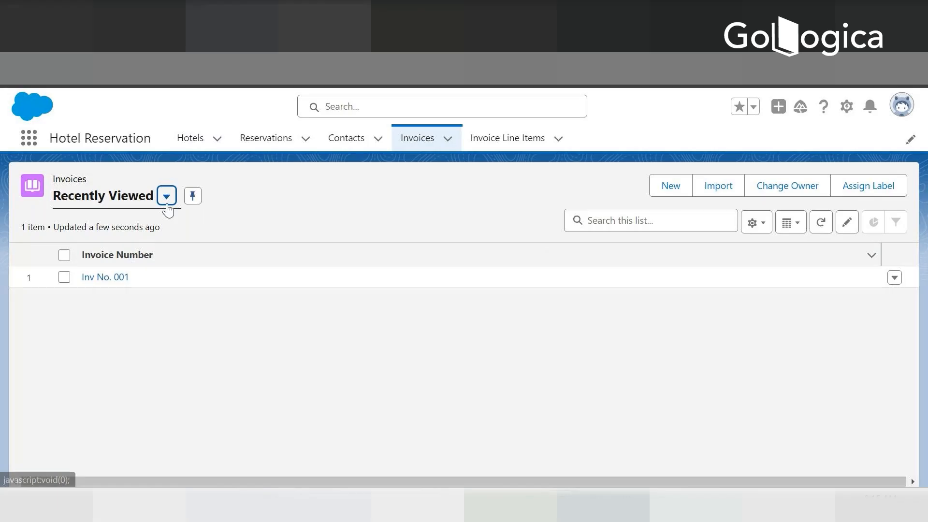
{"action": "left_click", "coordinate": [167, 205]}
{"action": "left_click", "coordinate": [279, 190]}
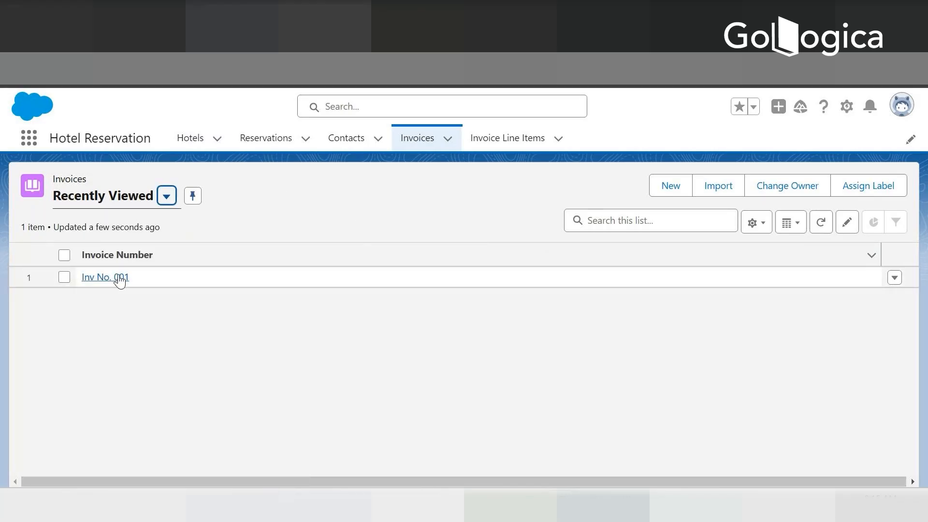
{"action": "left_click", "coordinate": [667, 189]}
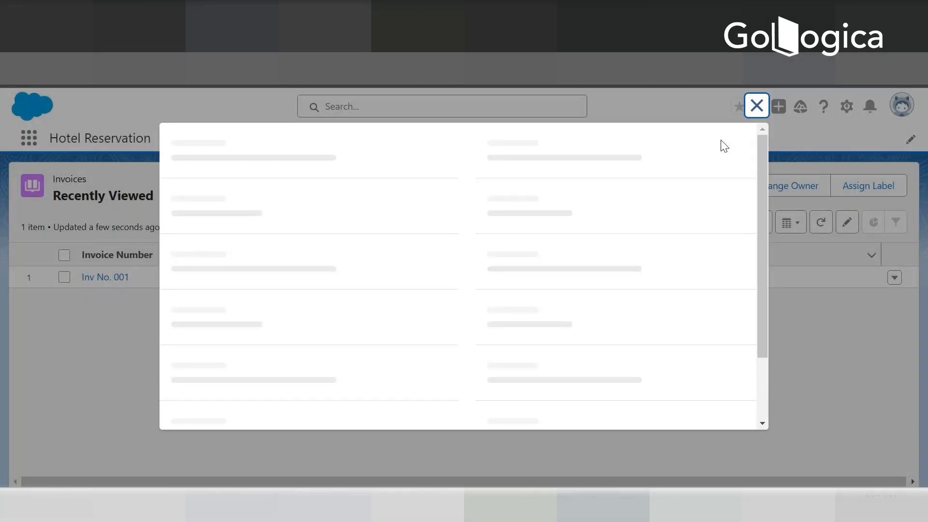
{"action": "left_click", "coordinate": [756, 109]}
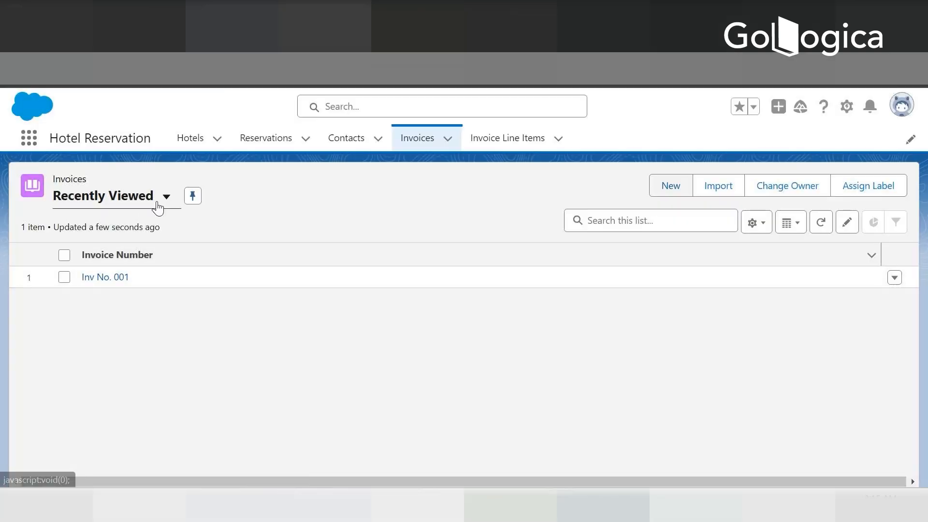
{"action": "left_click", "coordinate": [158, 208]}
{"action": "left_click", "coordinate": [85, 254]}
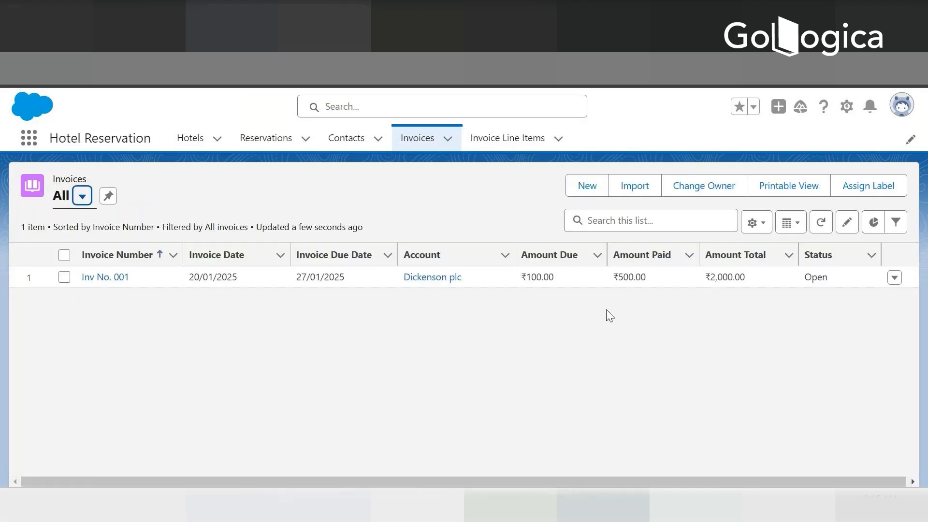
{"action": "left_click_drag", "start_coordinate": [827, 277], "coordinate": [809, 277]}
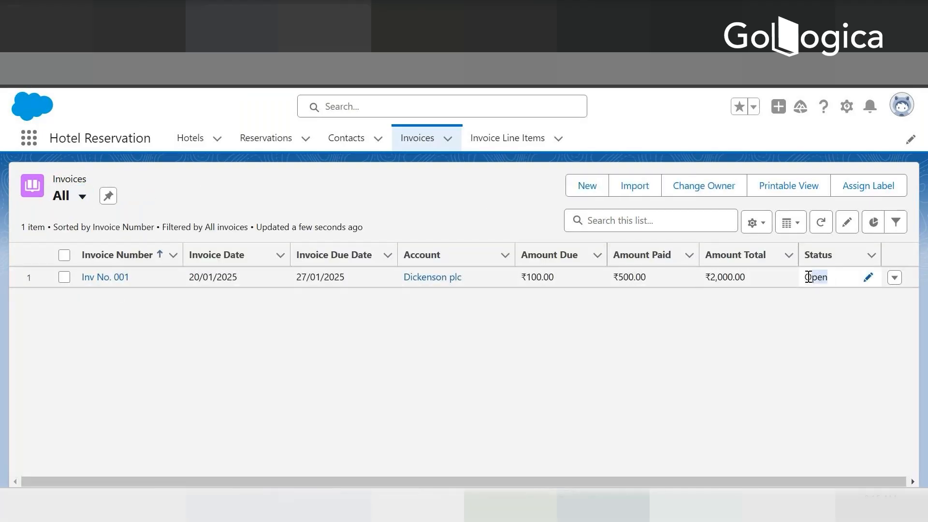
{"action": "left_click", "coordinate": [580, 184]}
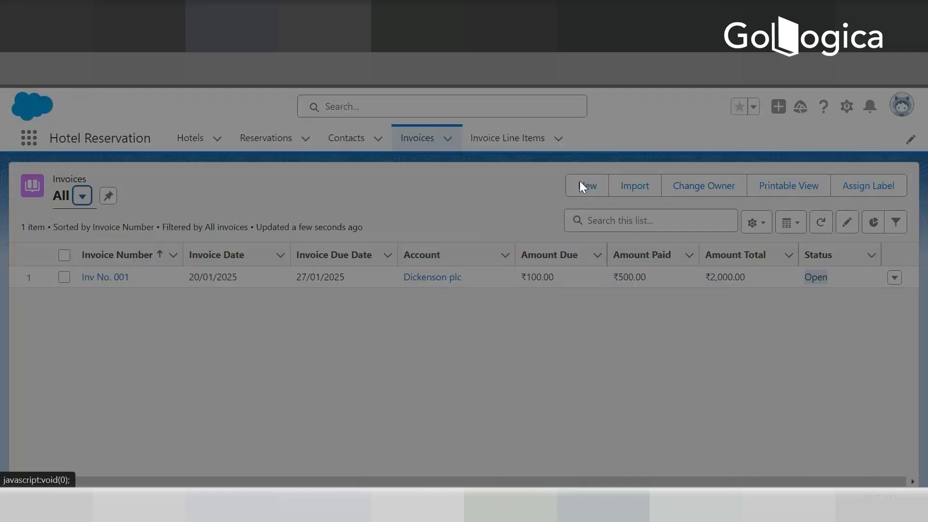
{"action": "left_click", "coordinate": [755, 103]}
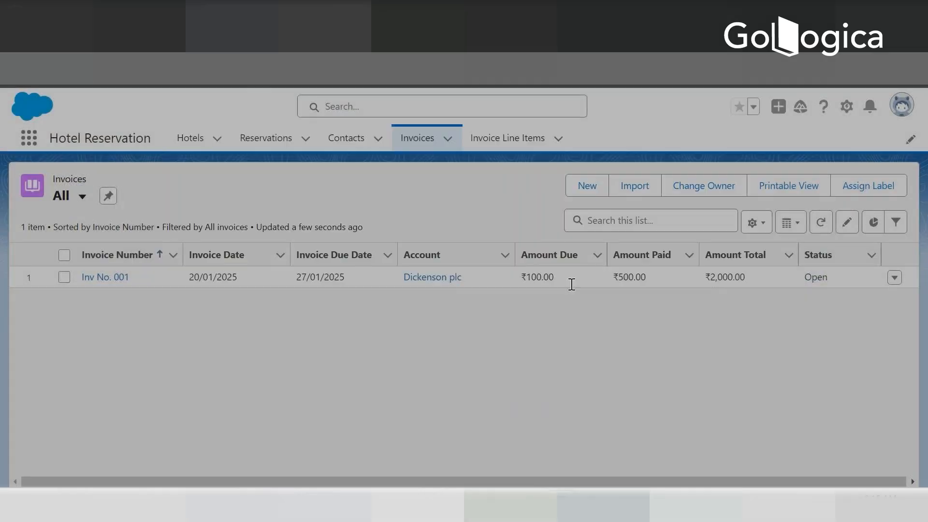
Create and save a new invoice list view named Unpaid that only its creator can see
{"action": "left_click", "coordinate": [752, 223]}
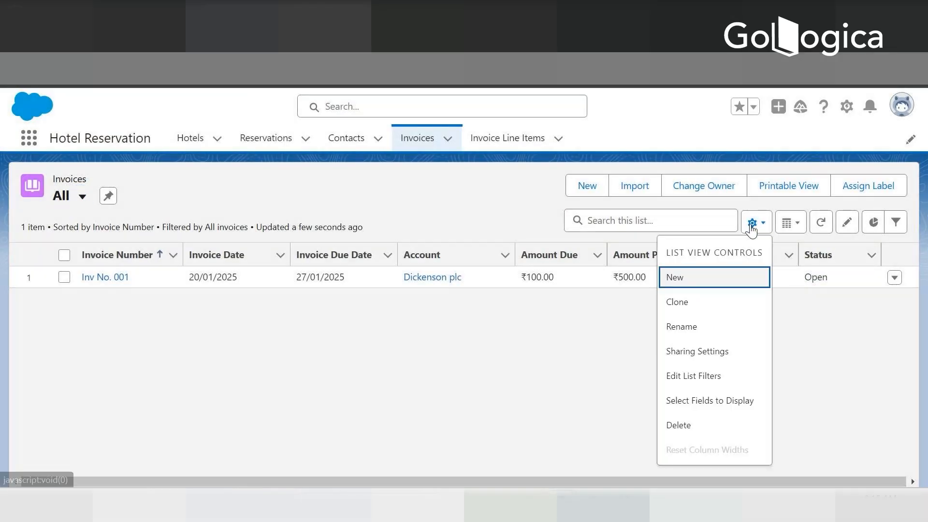
{"action": "left_click", "coordinate": [677, 277]}
{"action": "left_click", "coordinate": [276, 211]}
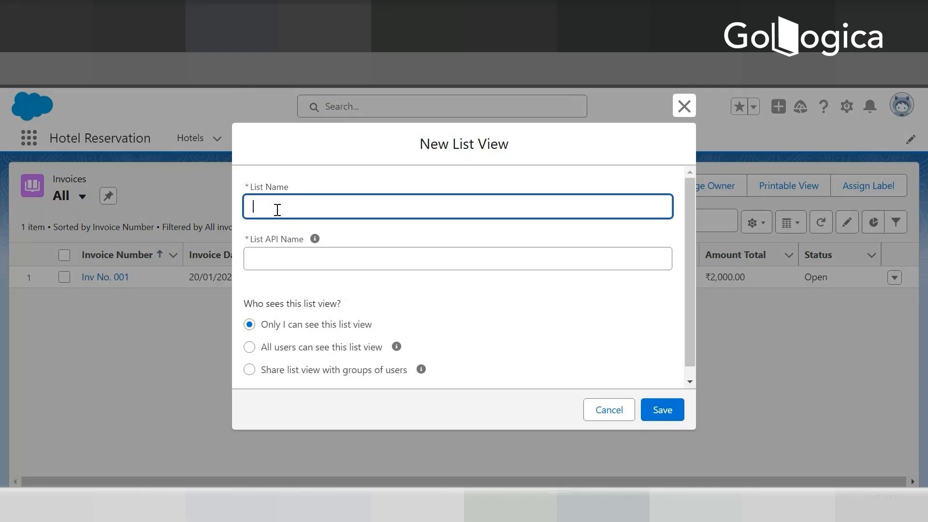
{"action": "type", "text": "Unpaid"}
{"action": "key", "text": "Tab"}
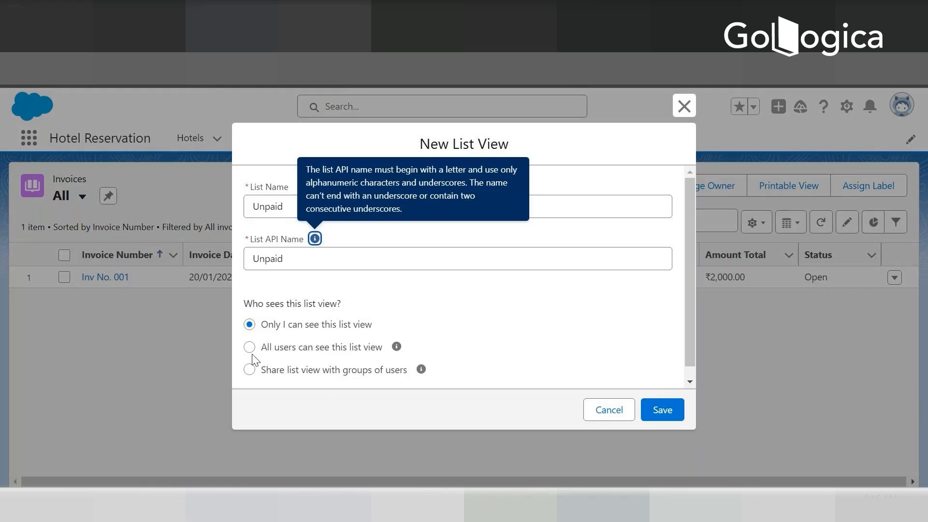
{"action": "left_click", "coordinate": [503, 312]}
{"action": "left_click_drag", "start_coordinate": [694, 191], "coordinate": [456, 342]}
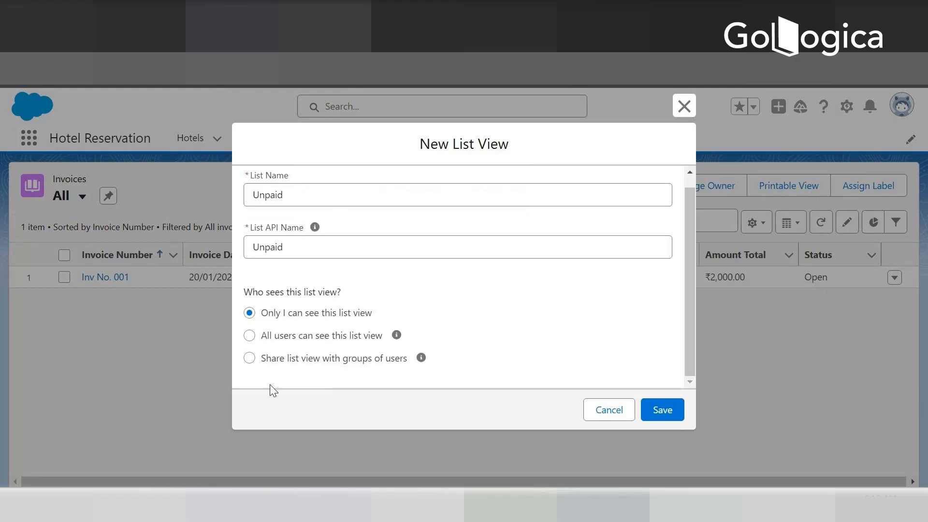
{"action": "left_click", "coordinate": [663, 411]}
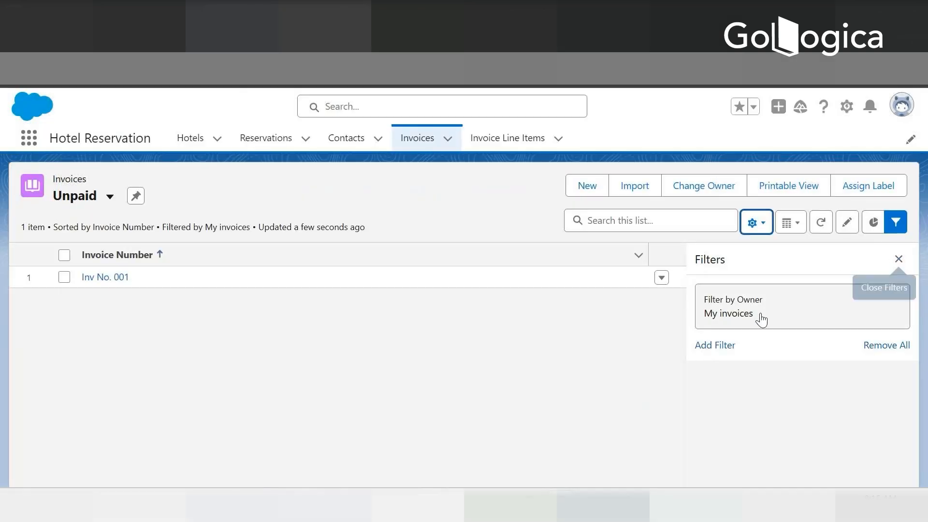
Change the Unpaid list view's owner filter to All invoices
{"action": "left_click", "coordinate": [732, 314]}
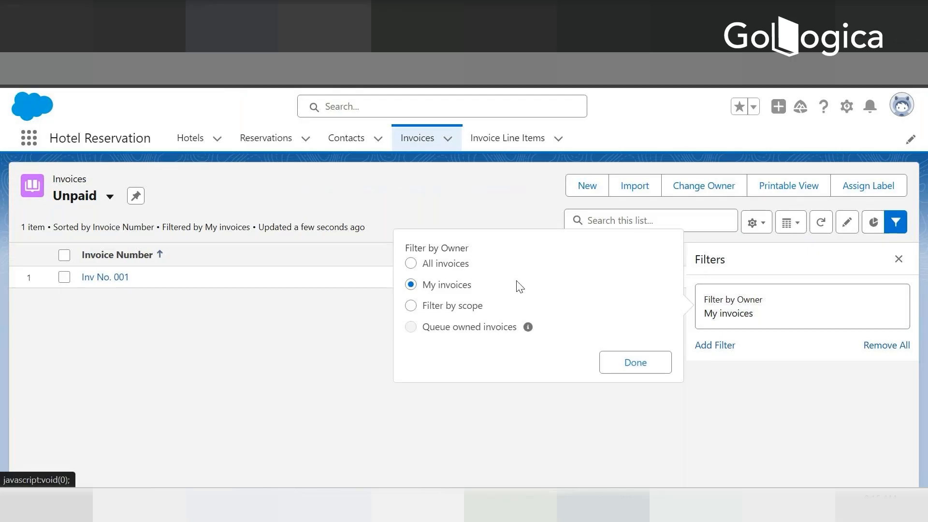
{"action": "left_click", "coordinate": [412, 263]}
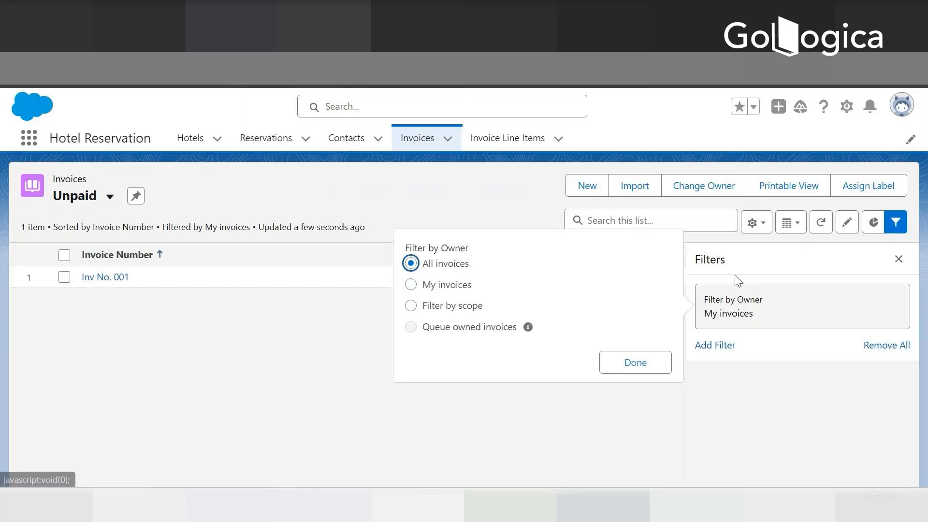
{"action": "left_click", "coordinate": [637, 364]}
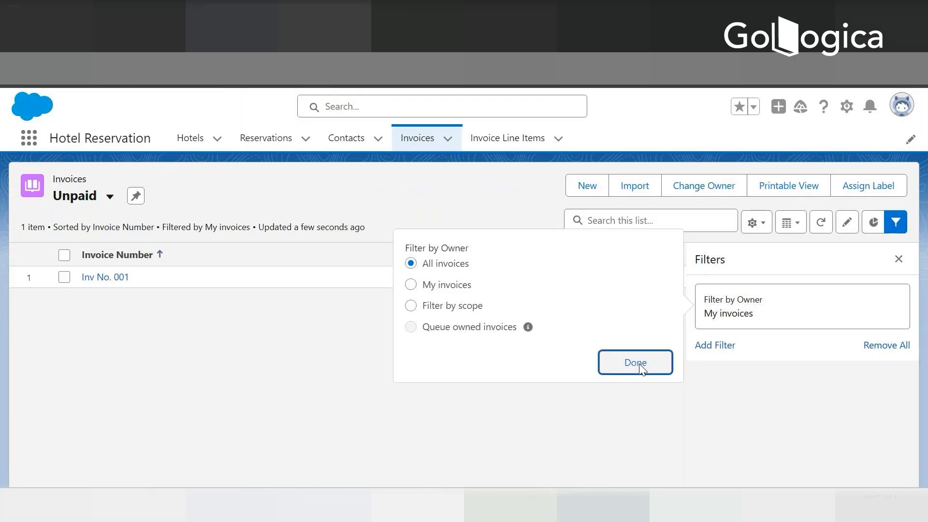
Add a filter for Status equals Overdue, save the Unpaid list view's filters and close them
{"action": "left_click", "coordinate": [706, 354]}
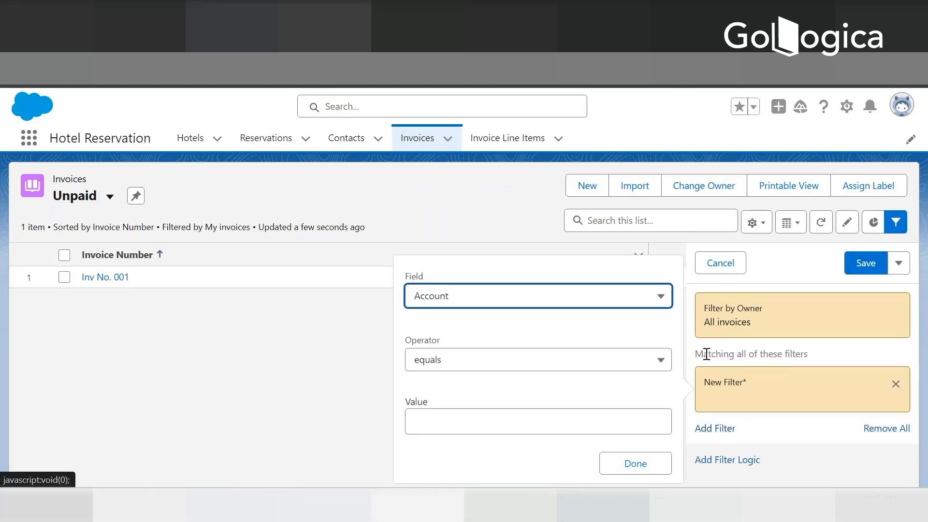
{"action": "left_click", "coordinate": [460, 303]}
{"action": "scroll", "coordinate": [543, 242], "scroll_direction": "down", "scroll_amount": 5}
{"action": "scroll", "coordinate": [544, 241], "scroll_direction": "down", "scroll_amount": 1}
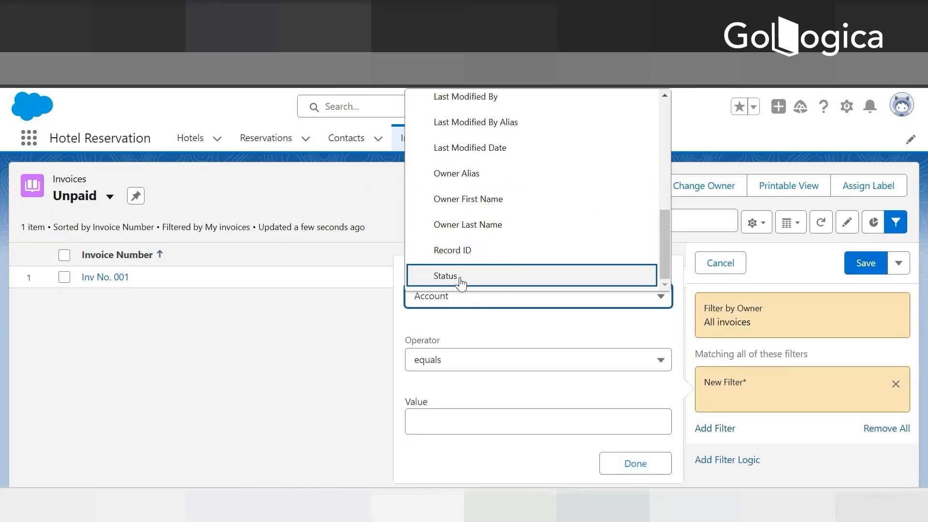
{"action": "left_click", "coordinate": [460, 279]}
{"action": "left_click", "coordinate": [499, 420]}
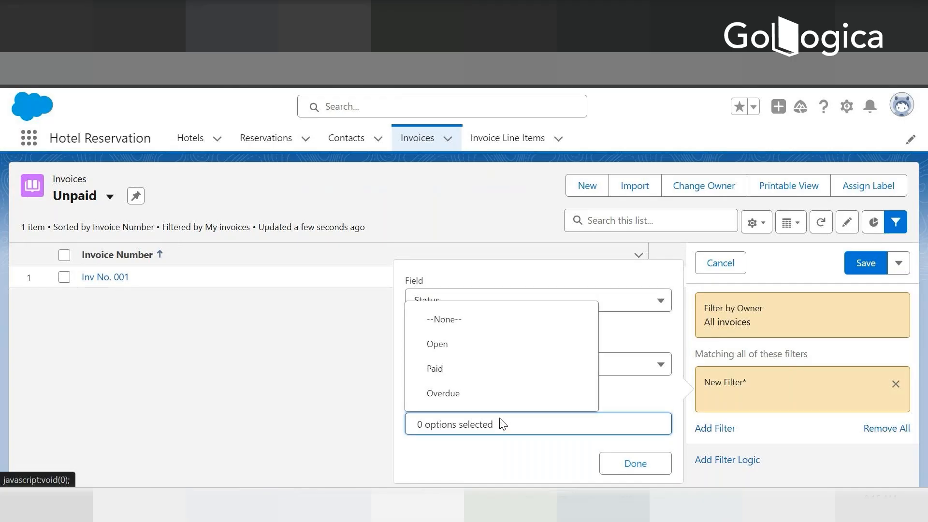
{"action": "left_click", "coordinate": [447, 394]}
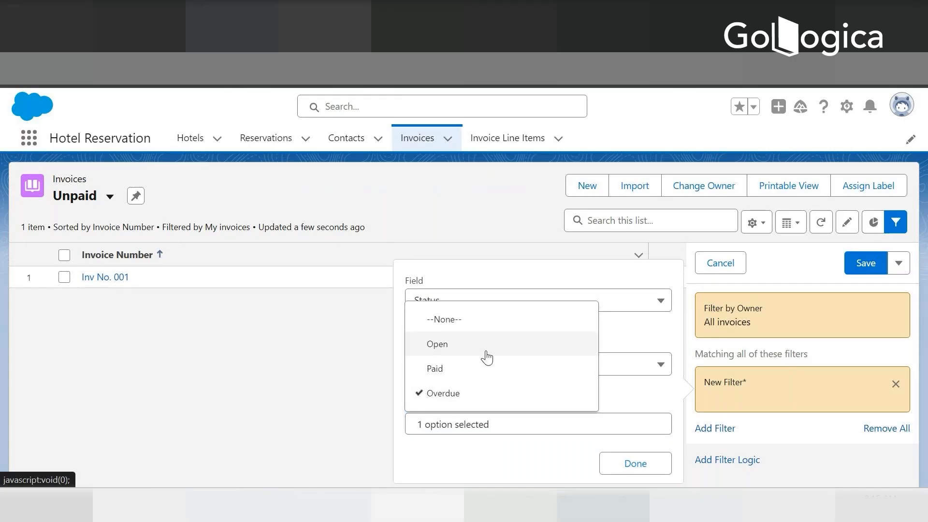
{"action": "left_click", "coordinate": [481, 457]}
{"action": "left_click", "coordinate": [643, 465]}
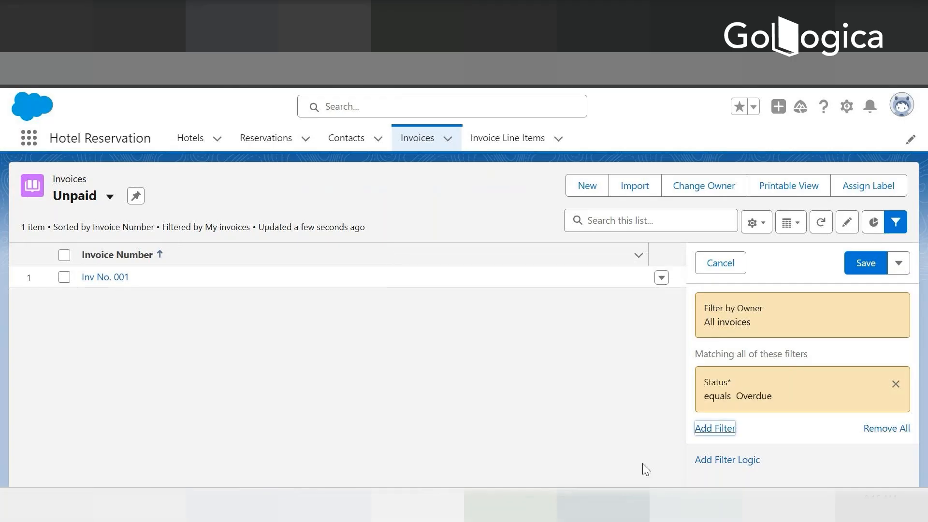
{"action": "left_click", "coordinate": [870, 267]}
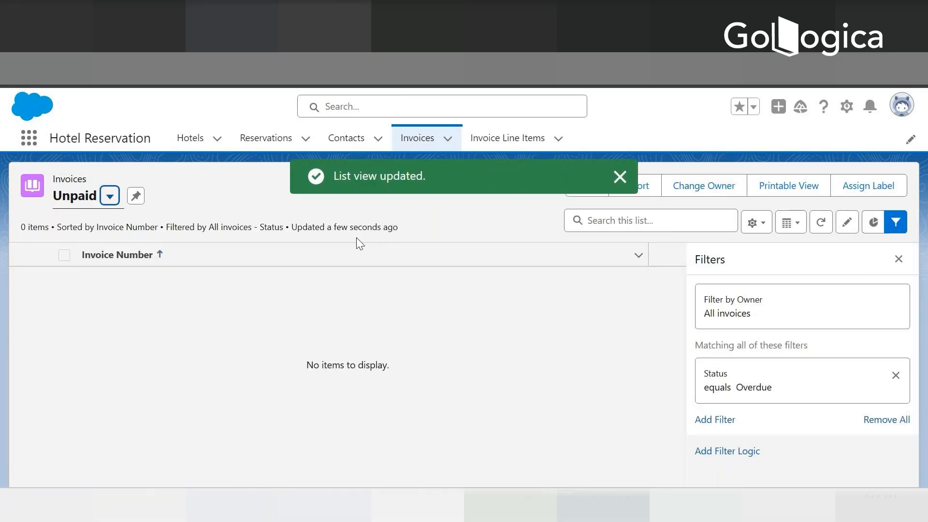
{"action": "left_click", "coordinate": [905, 262]}
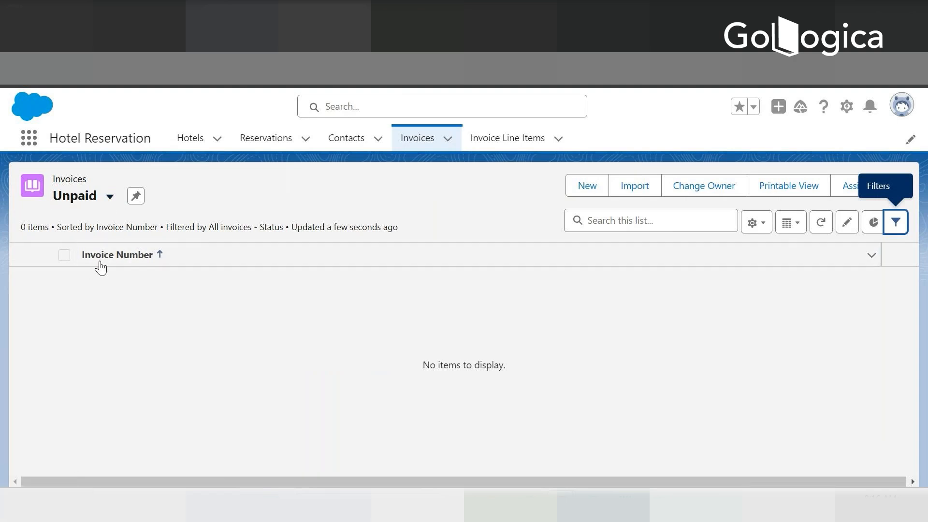
Set the existing invoice's status to Overdue in the All list view and return to the Unpaid list view
{"action": "left_click", "coordinate": [110, 197]}
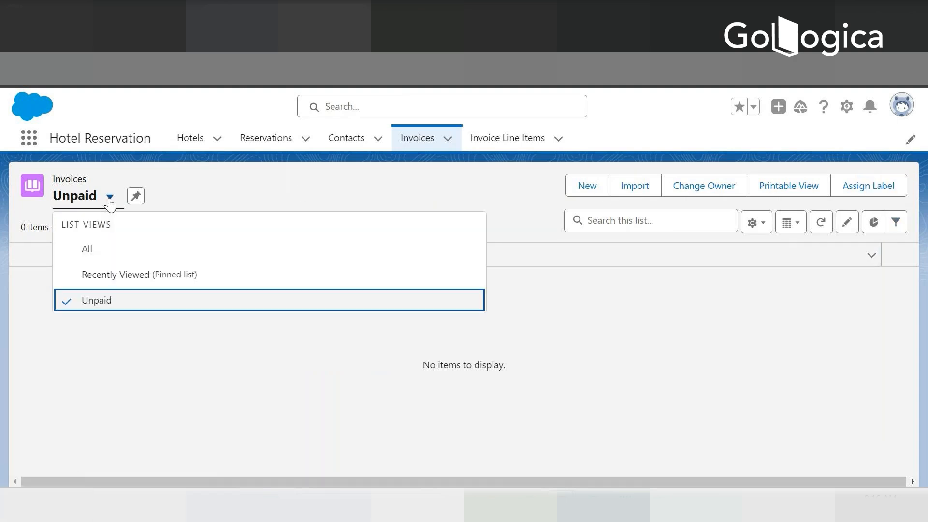
{"action": "left_click", "coordinate": [87, 251]}
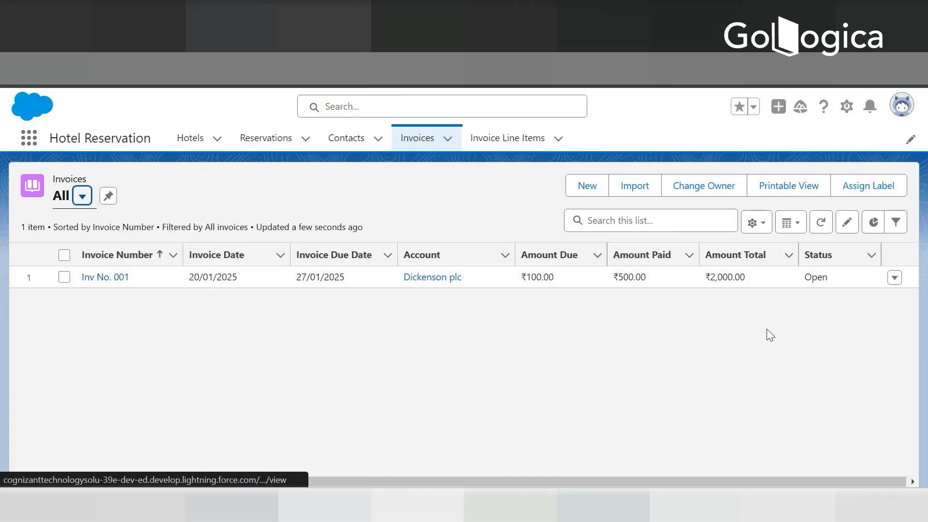
{"action": "left_click", "coordinate": [868, 280]}
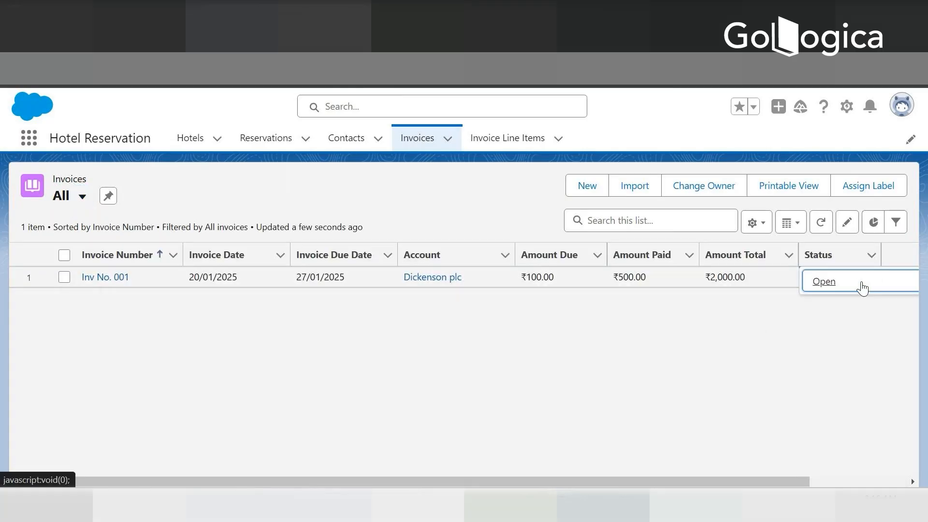
{"action": "left_click", "coordinate": [862, 285]}
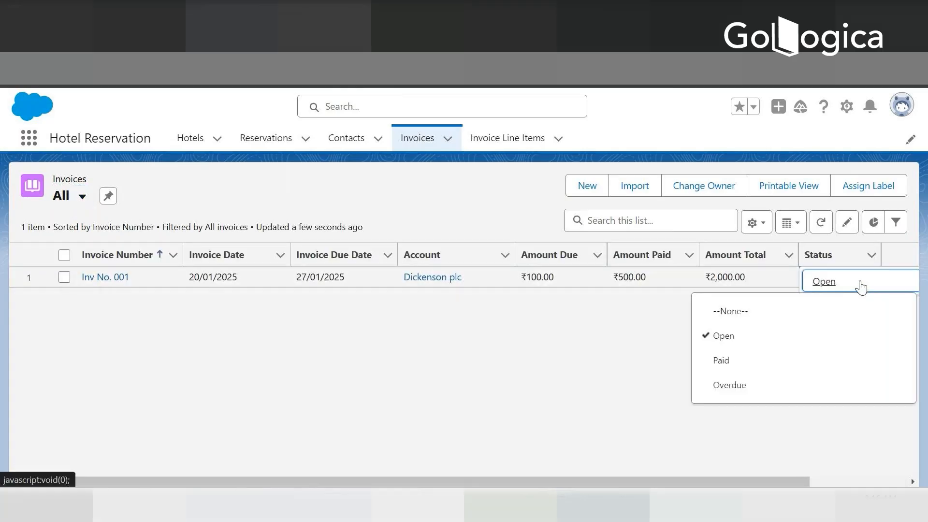
{"action": "left_click", "coordinate": [714, 387]}
{"action": "left_click", "coordinate": [500, 470]}
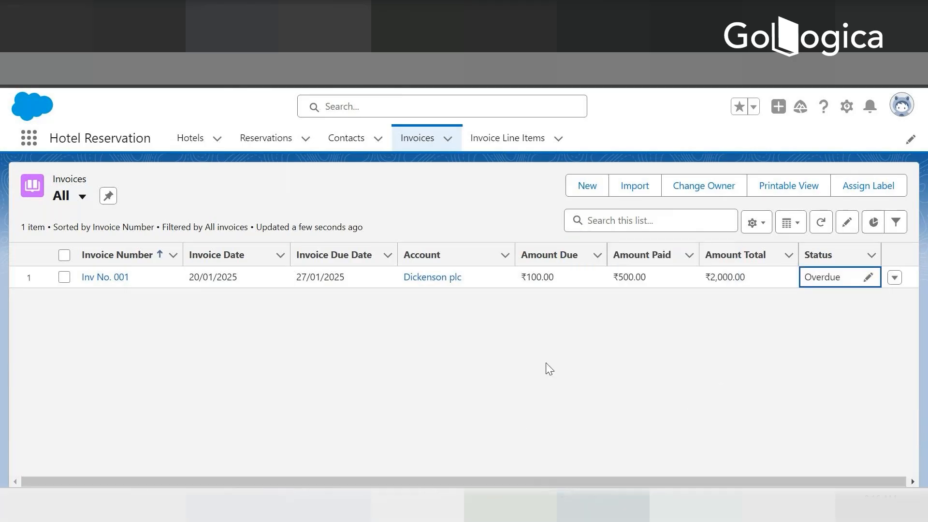
{"action": "left_click", "coordinate": [82, 196]}
{"action": "left_click", "coordinate": [84, 300]}
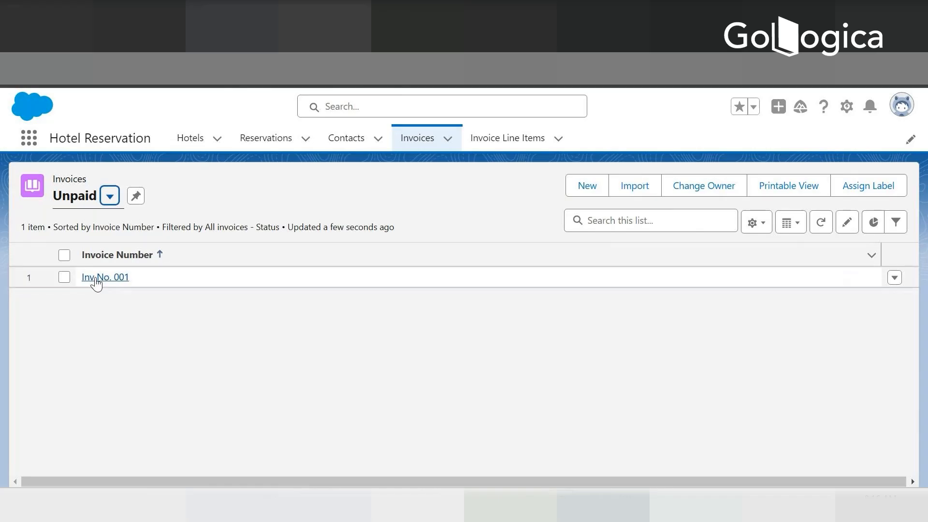
{"action": "left_click", "coordinate": [577, 191]}
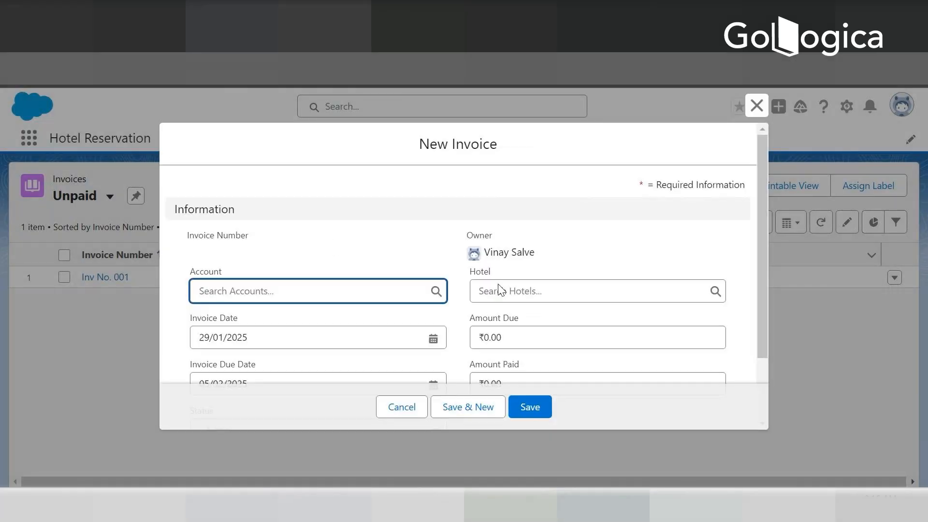
{"action": "left_click", "coordinate": [407, 409]}
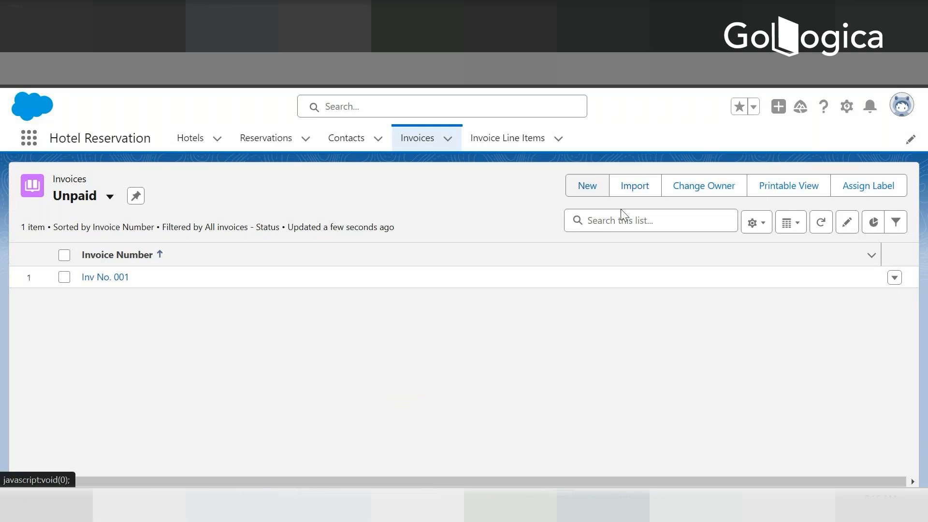
{"action": "left_click", "coordinate": [755, 224]}
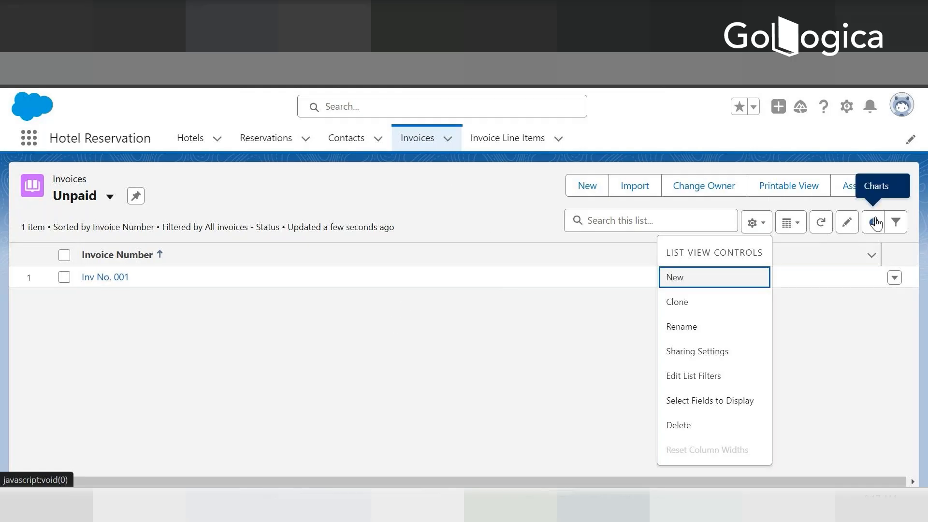
{"action": "left_click", "coordinate": [798, 340]}
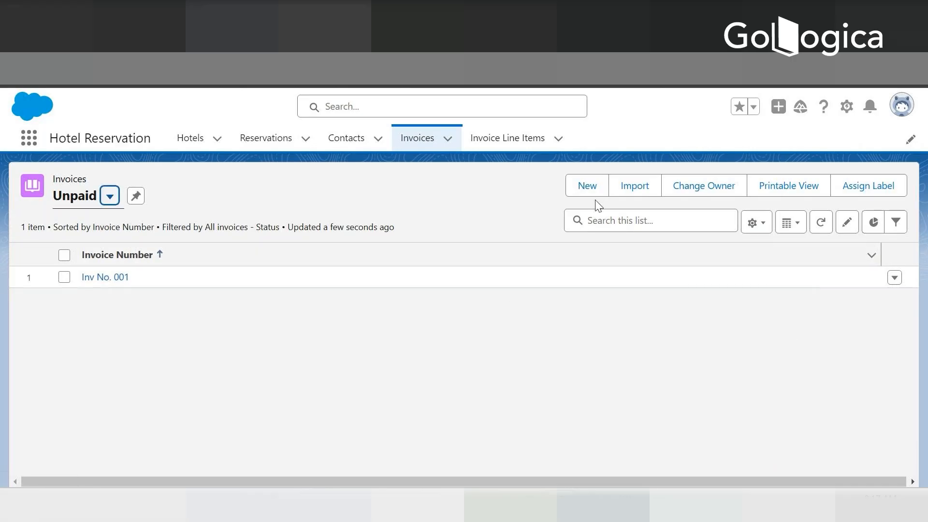
{"action": "left_click", "coordinate": [755, 223]}
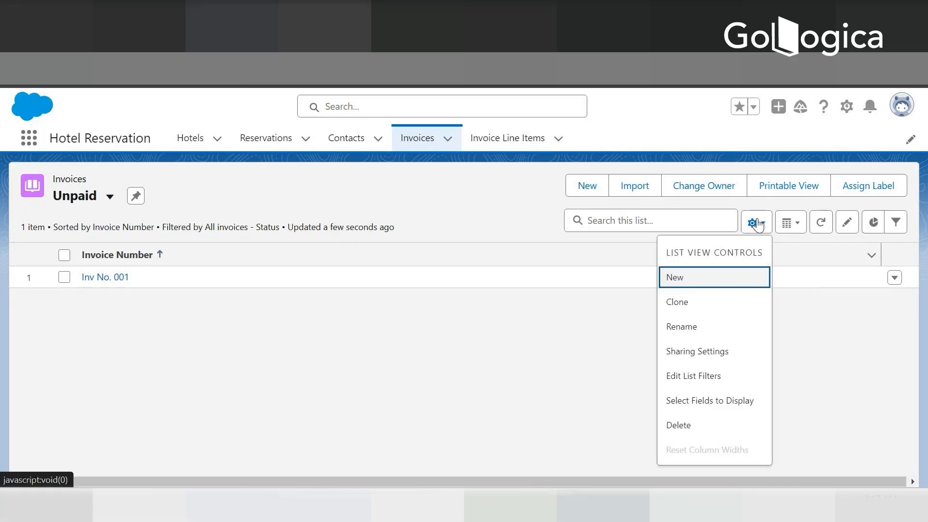
{"action": "left_click", "coordinate": [701, 279]}
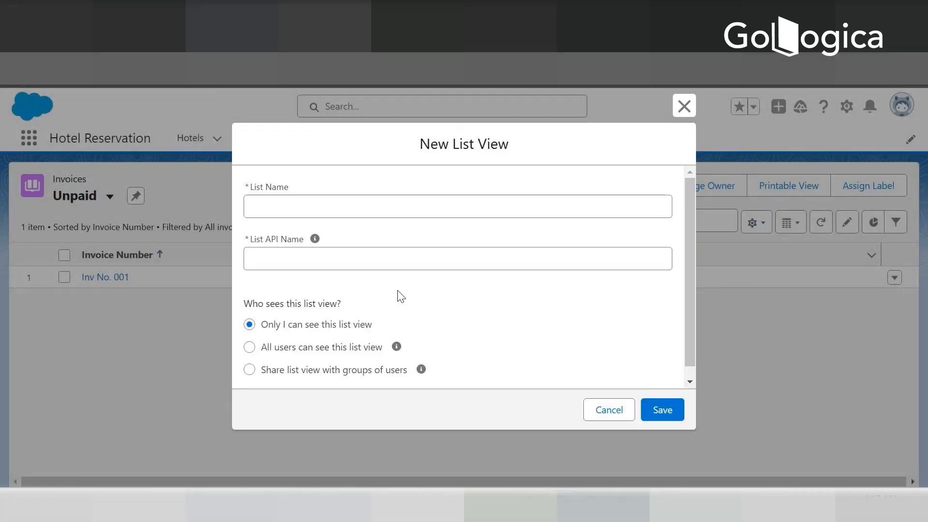
{"action": "left_click", "coordinate": [607, 410]}
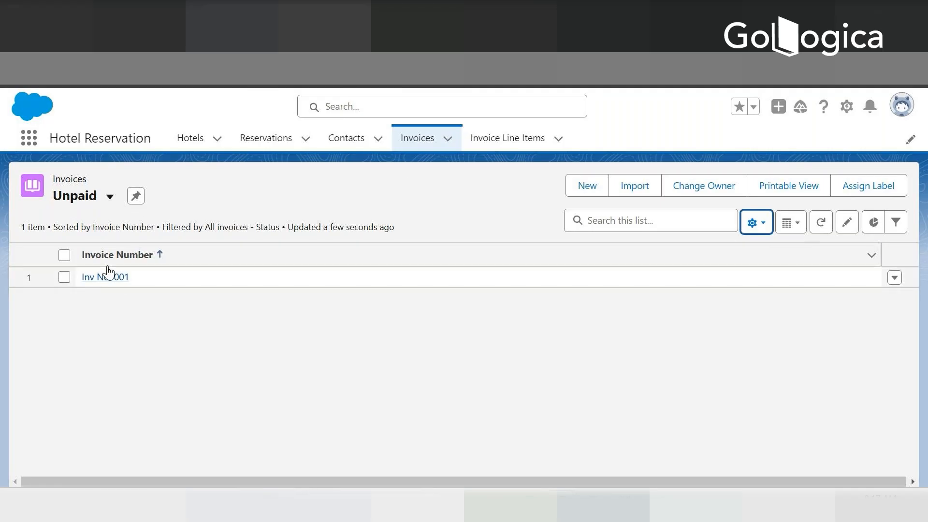
Compare the invoices shown in the All list view with those in the Unpaid list view
{"action": "left_click", "coordinate": [111, 197]}
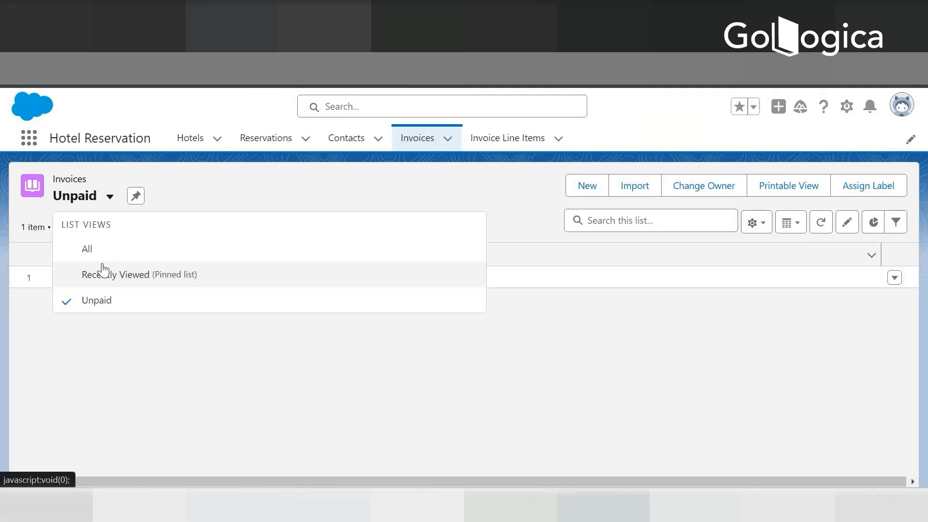
{"action": "left_click", "coordinate": [87, 246]}
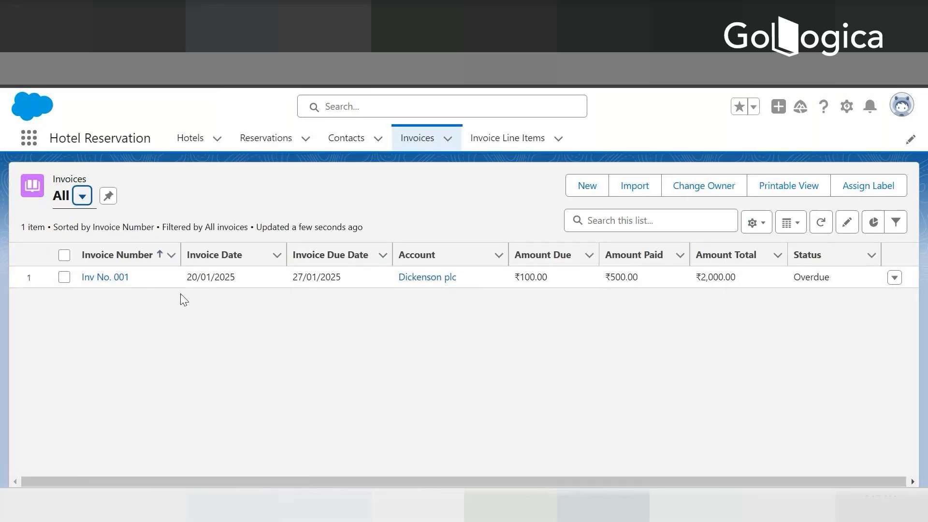
{"action": "left_click", "coordinate": [76, 203]}
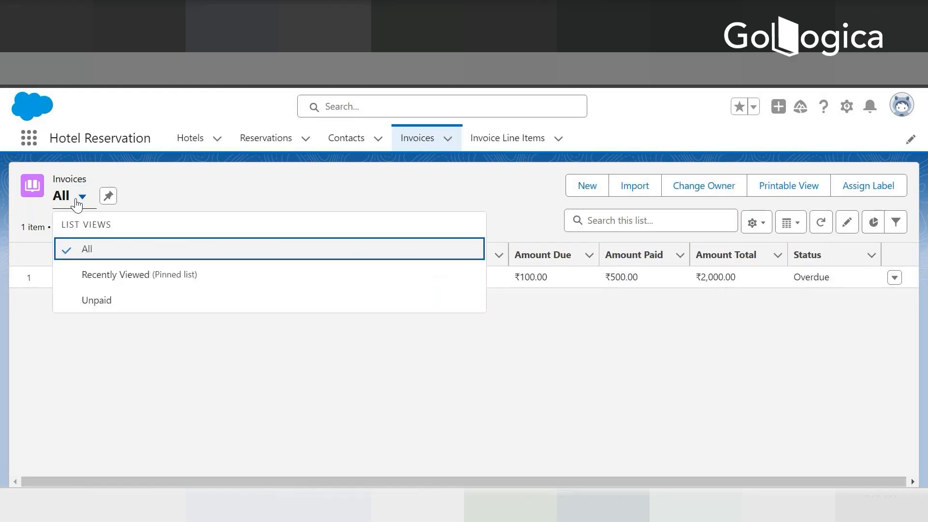
{"action": "left_click", "coordinate": [86, 249]}
{"action": "left_click", "coordinate": [80, 197]}
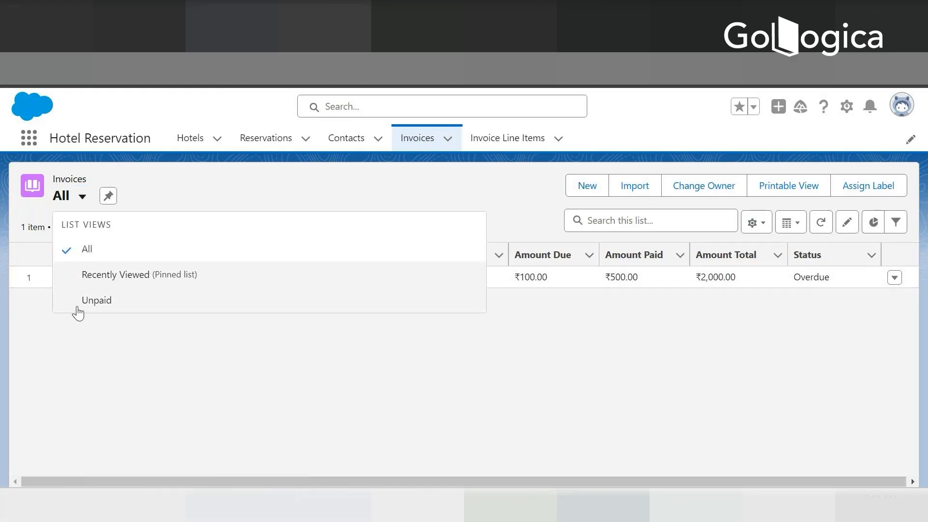
{"action": "left_click", "coordinate": [92, 302]}
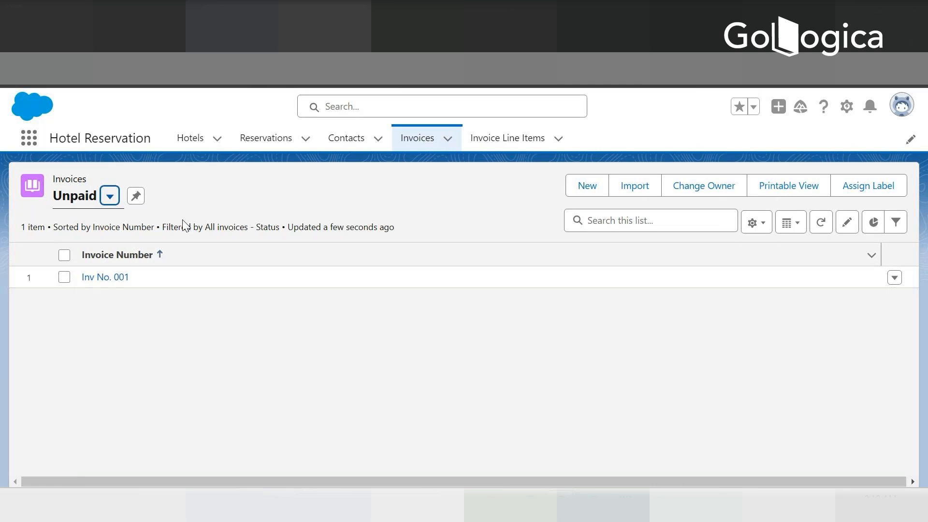
Create and save a new invoice list view named "Invoice due for payment", visible only to its creator
{"action": "left_click", "coordinate": [755, 224]}
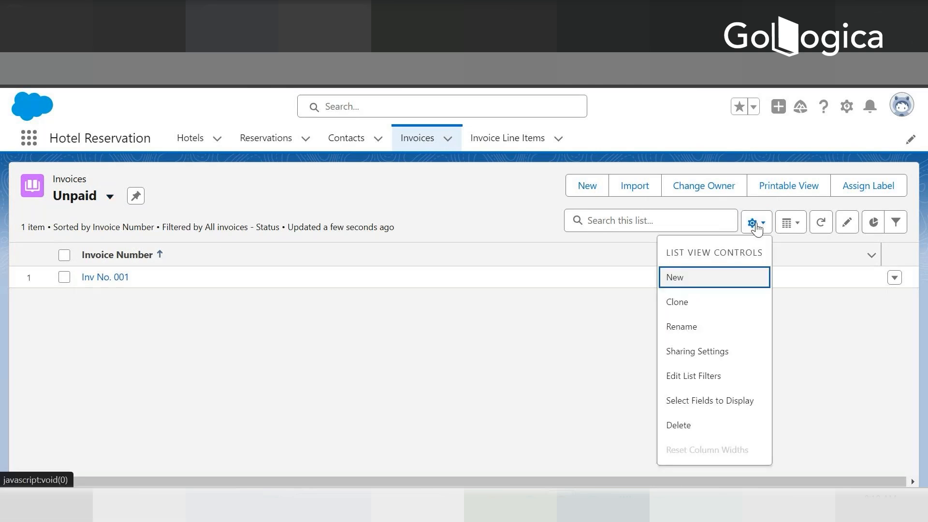
{"action": "left_click", "coordinate": [685, 282]}
{"action": "left_click", "coordinate": [306, 207]}
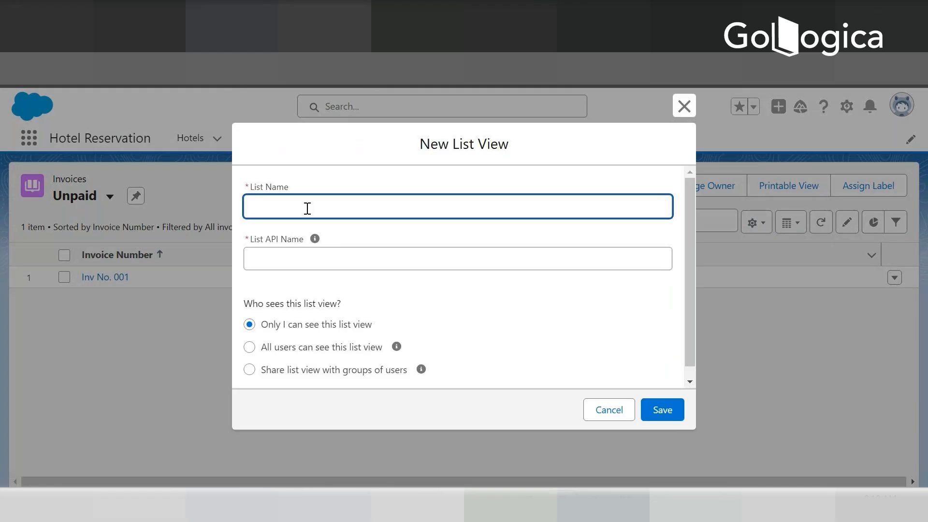
{"action": "type", "text": "Invoice due for paymwnt"}
{"action": "key", "text": "BackSpace"}
{"action": "key", "text": "BackSpace"}
{"action": "key", "text": "BackSpace"}
{"action": "type", "text": "ent"}
{"action": "key", "text": "Tab"}
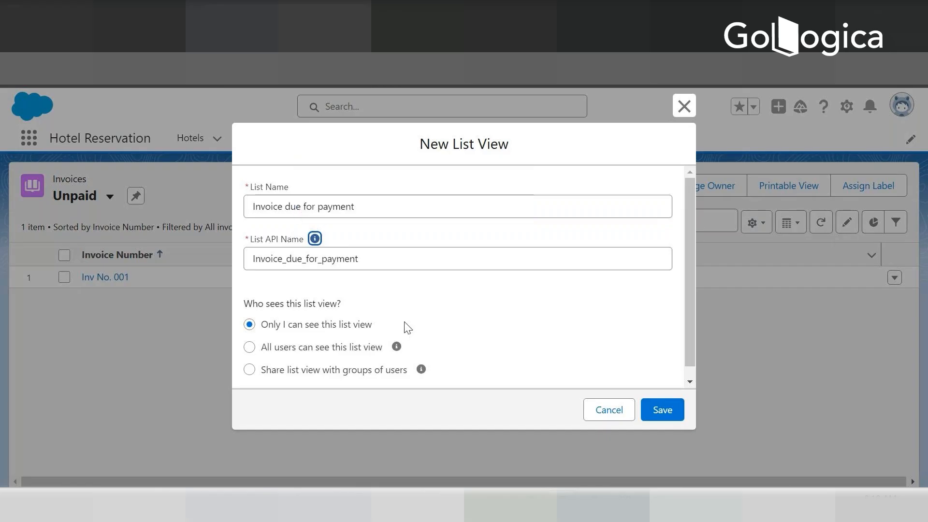
{"action": "left_click_drag", "start_coordinate": [687, 312], "coordinate": [686, 334]}
{"action": "left_click", "coordinate": [652, 421]}
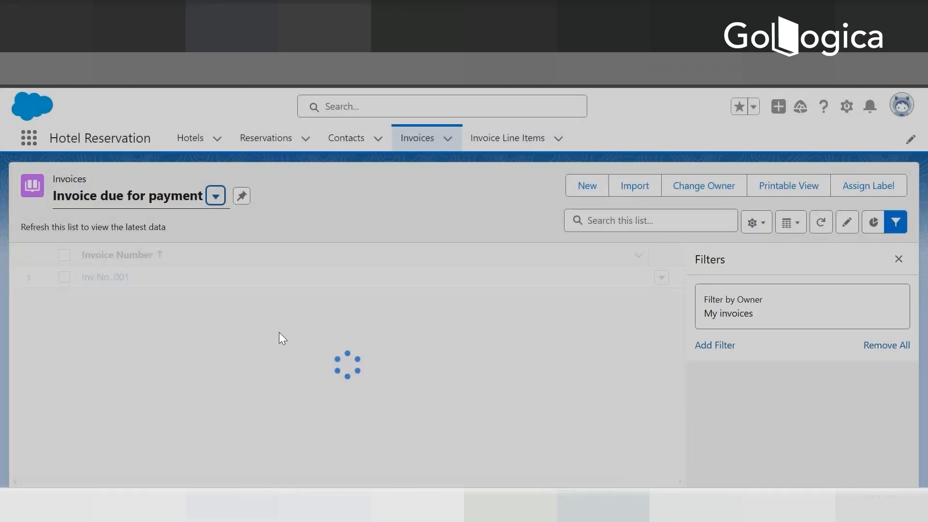
Change the Invoice due for payment list view's owner filter to All invoices
{"action": "left_click", "coordinate": [754, 312]}
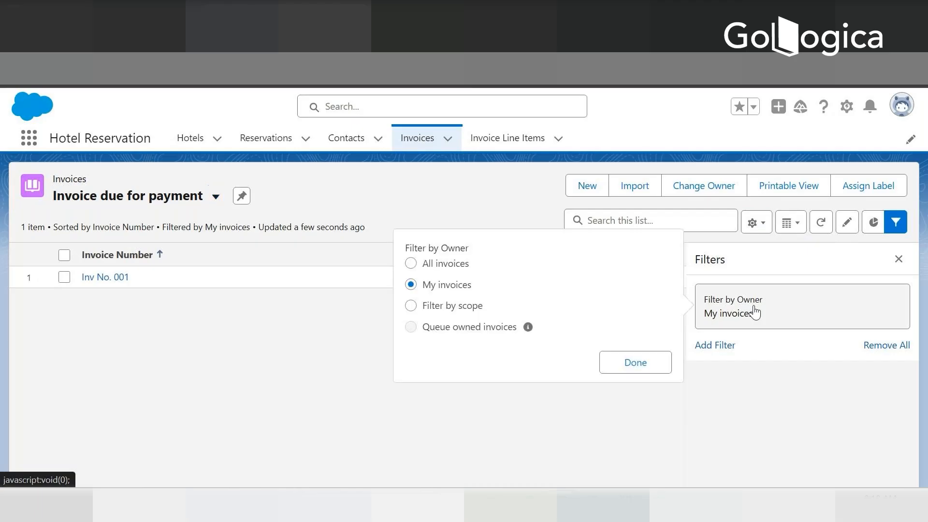
{"action": "left_click", "coordinate": [414, 264]}
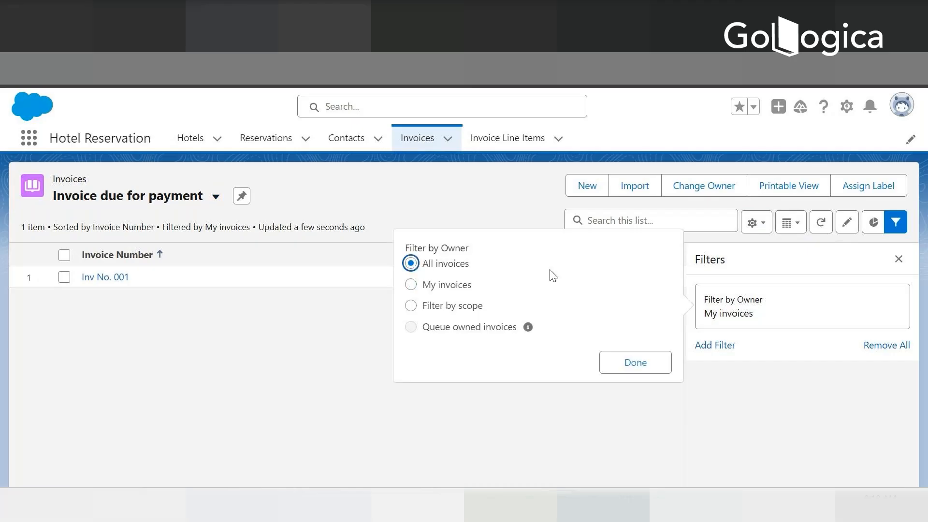
{"action": "left_click", "coordinate": [661, 368]}
Start a new filter on the Invoice Due Date field with the equals operator
{"action": "left_click", "coordinate": [722, 354]}
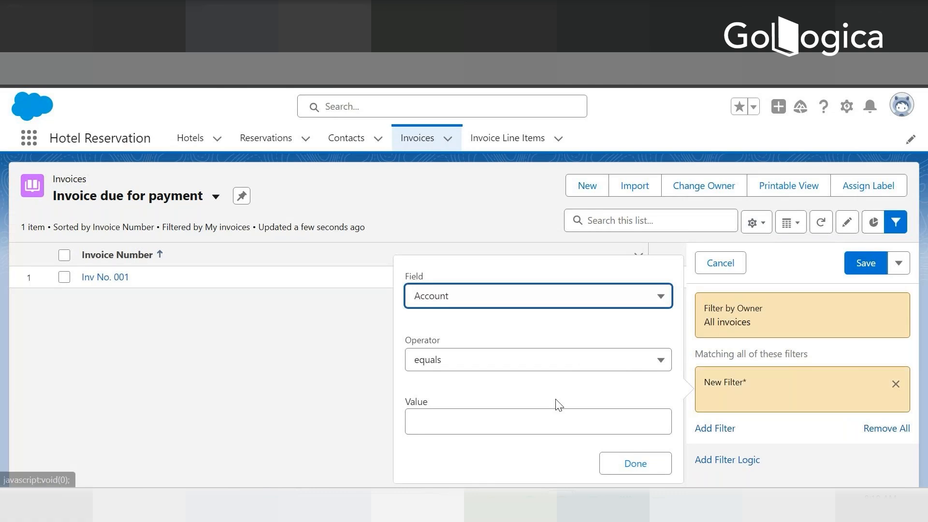
{"action": "left_click", "coordinate": [645, 304]}
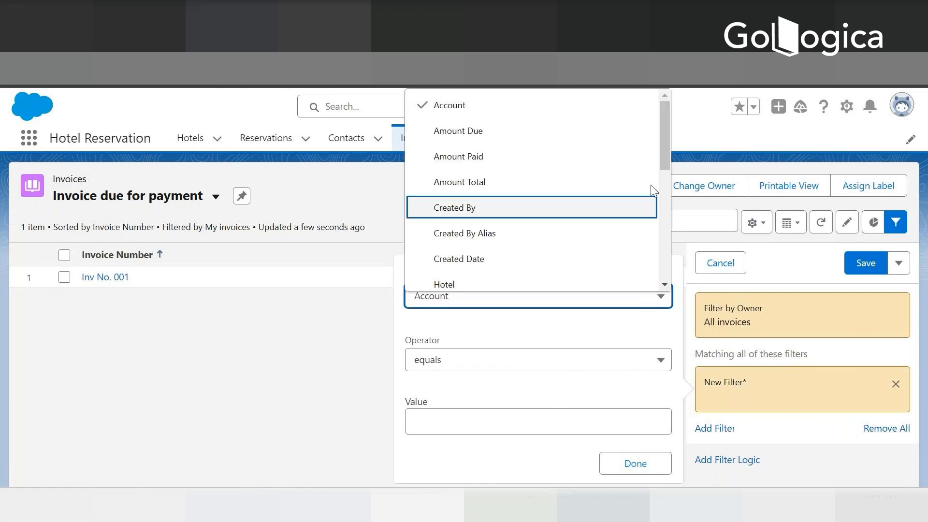
{"action": "left_click_drag", "start_coordinate": [666, 134], "coordinate": [663, 179]}
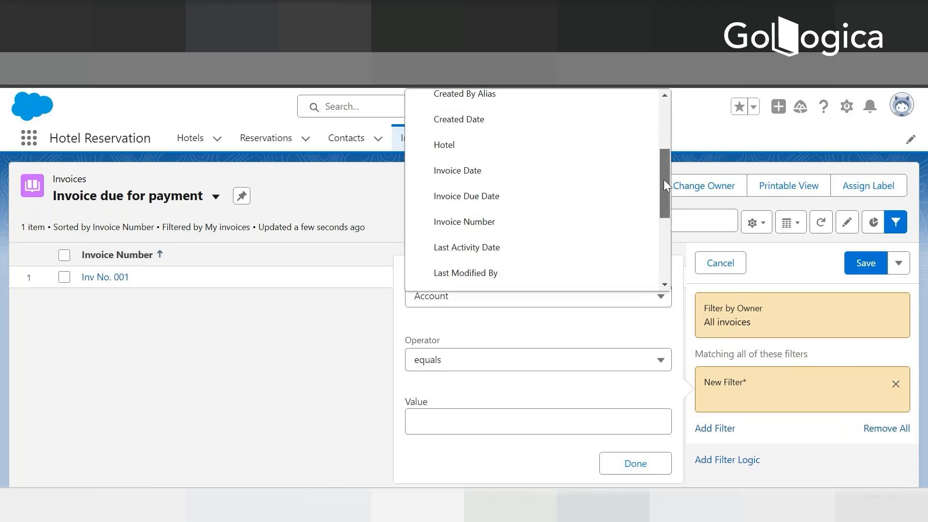
{"action": "left_click", "coordinate": [477, 193]}
{"action": "left_click", "coordinate": [492, 365]}
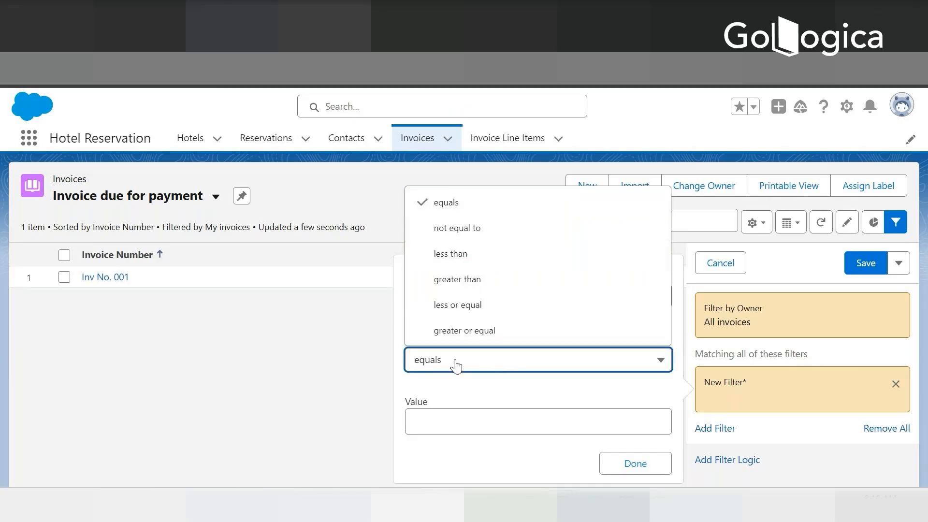
{"action": "left_click", "coordinate": [472, 400]}
{"action": "left_click", "coordinate": [440, 422]}
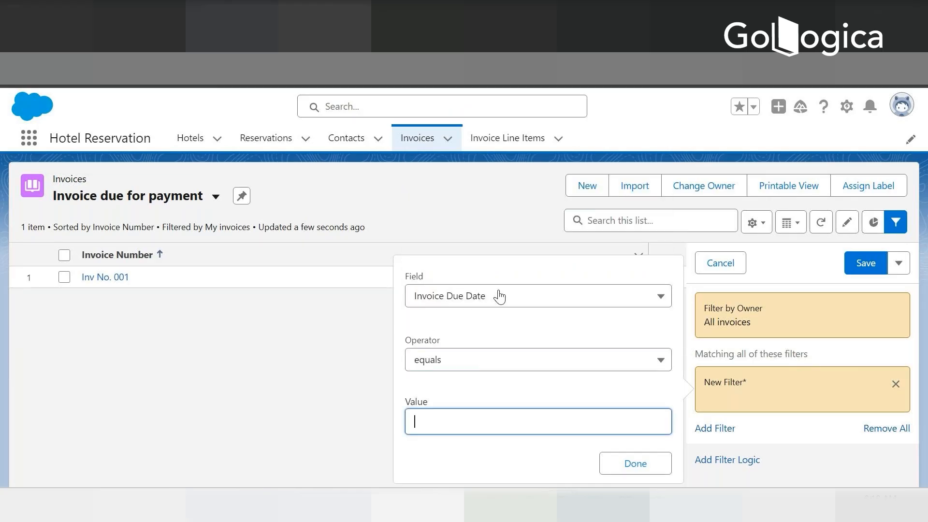
{"action": "left_click", "coordinate": [483, 362]}
Set the Invoice Due Date filter's value to today()+7 and try to save the list view's filters
{"action": "type", "text": "today ()"}
{"action": "key", "text": "BackSpace"}
{"action": "key", "text": "BackSpace"}
{"action": "key", "text": "BackSpace"}
{"action": "type", "text": "()+"}
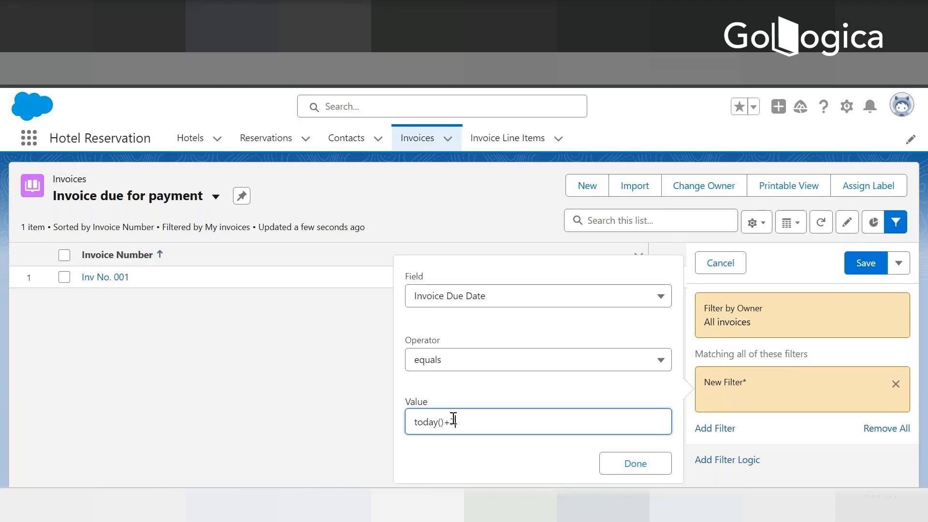
{"action": "type", "text": "7"}
{"action": "left_click", "coordinate": [632, 466]}
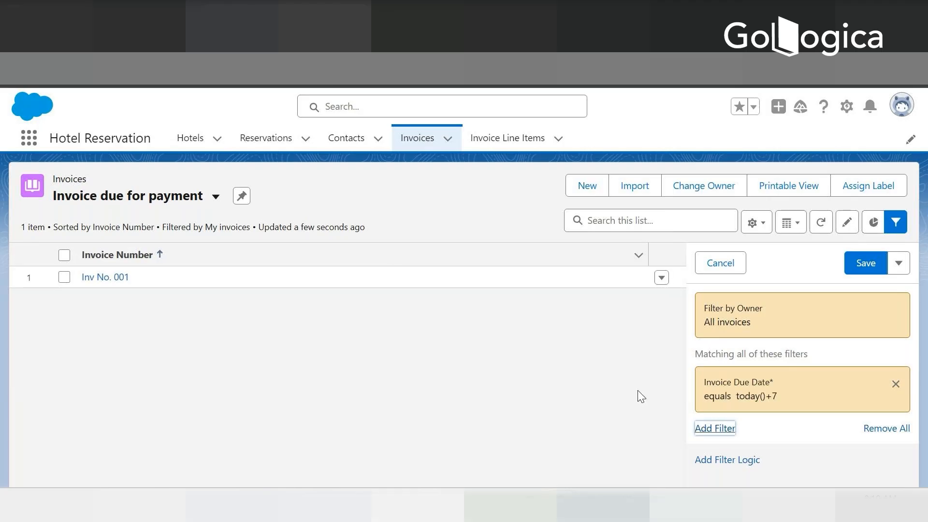
{"action": "left_click", "coordinate": [860, 267]}
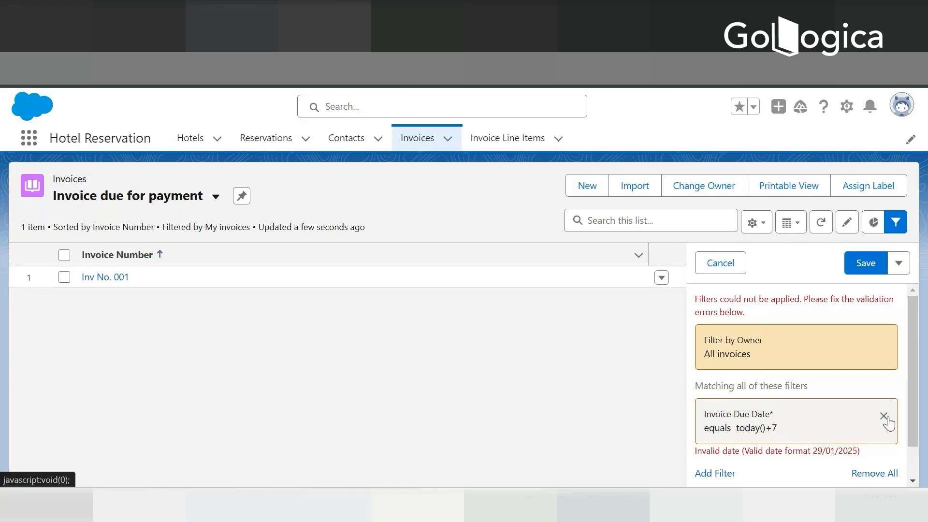
Replace the Invoice Due Date filter's value with 2/1/2025
{"action": "left_click", "coordinate": [784, 429]}
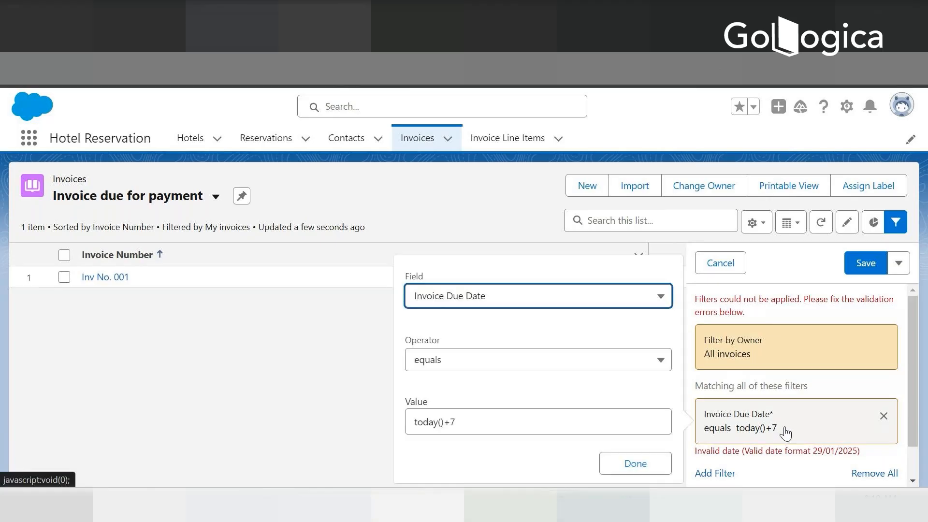
{"action": "left_click", "coordinate": [495, 420]}
{"action": "key", "text": "BackSpace"}
{"action": "key", "text": "BackSpace"}
{"action": "key", "text": "BackSpace"}
{"action": "key", "text": "BackSpace"}
{"action": "key", "text": "BackSpace"}
{"action": "key", "text": "BackSpace"}
{"action": "key", "text": "BackSpace"}
{"action": "key", "text": "BackSpace"}
{"action": "key", "text": "BackSpace"}
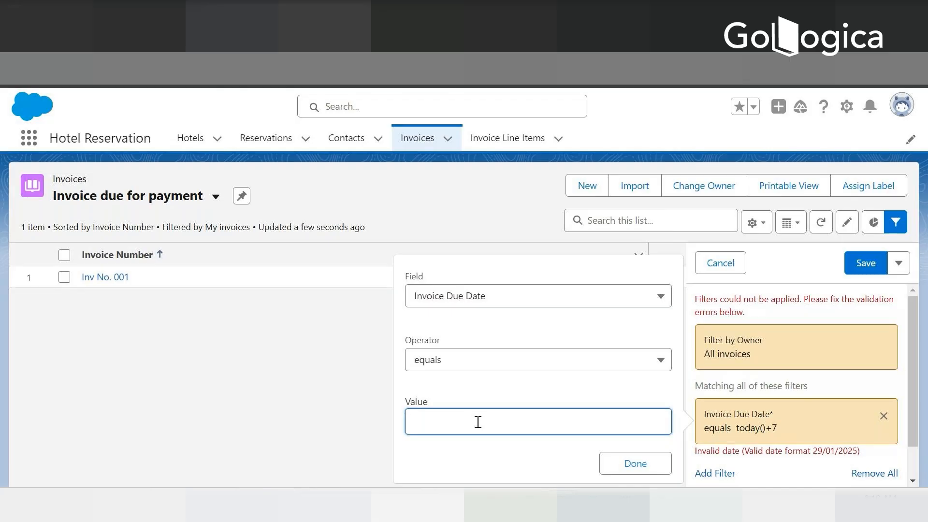
{"action": "type", "text": "2/1/2025"}
{"action": "left_click", "coordinate": [642, 465]}
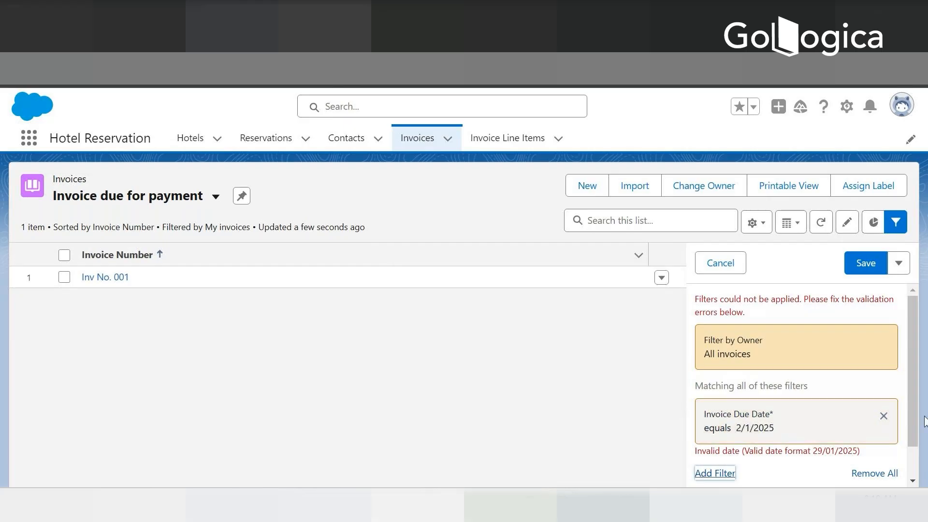
Add filter logic to the list view and remove the Invoice Due Date filter
{"action": "scroll", "coordinate": [902, 477], "scroll_direction": "down", "scroll_amount": 1}
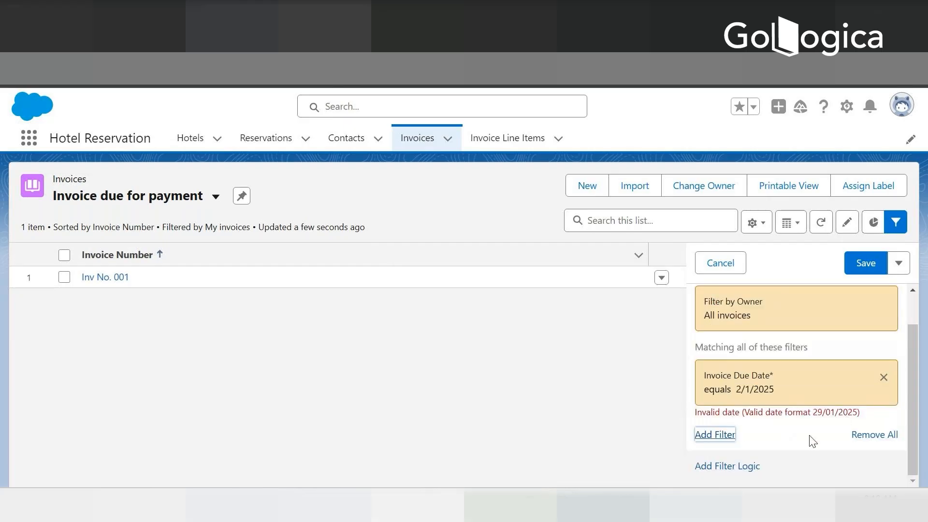
{"action": "left_click", "coordinate": [739, 466]}
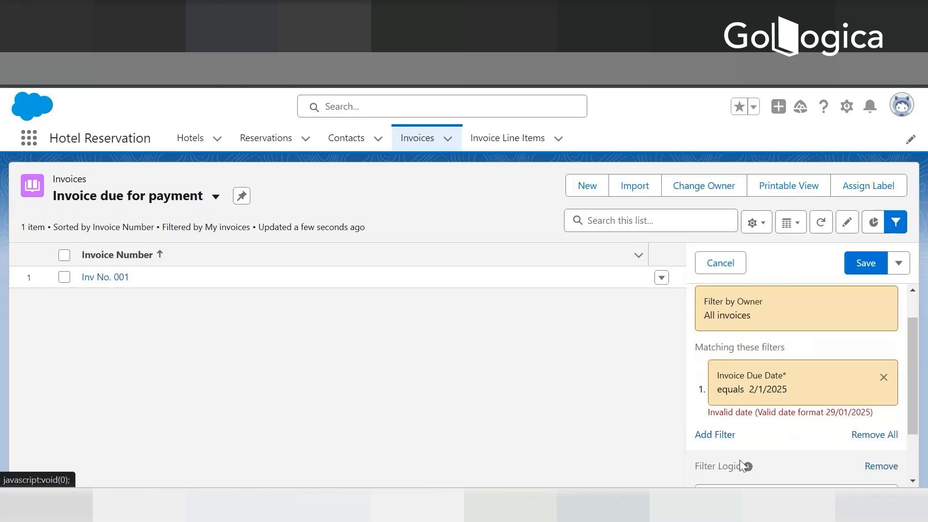
{"action": "left_click", "coordinate": [883, 377]}
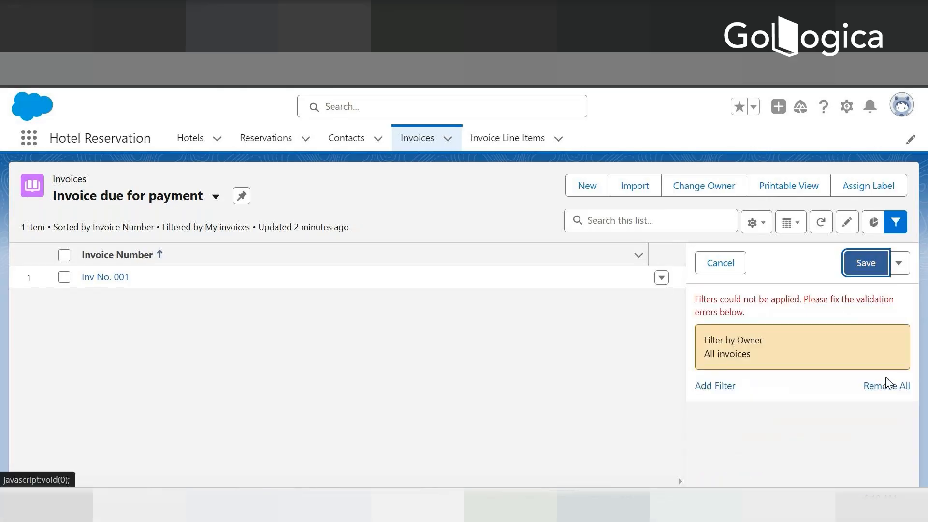
Add a new filter for Invoice Due Date equals 2/1/2025
{"action": "left_click", "coordinate": [714, 386]}
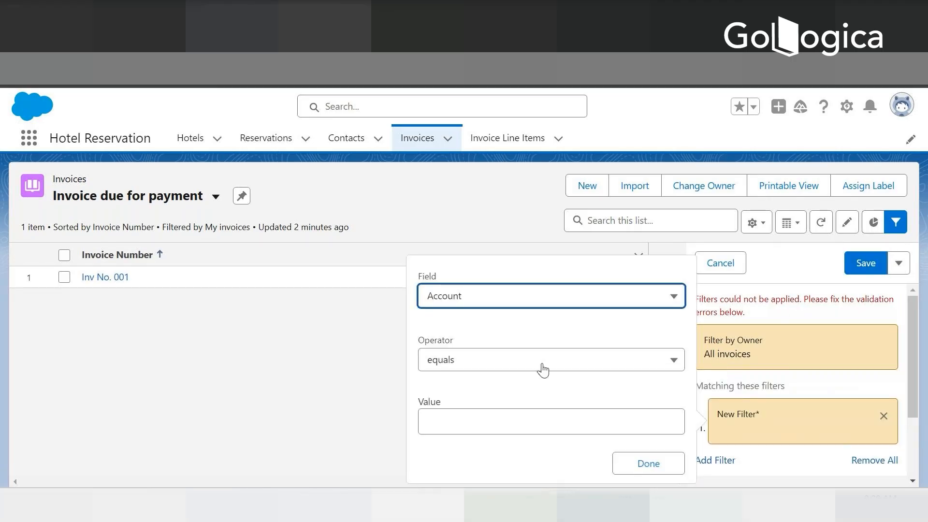
{"action": "left_click", "coordinate": [520, 303]}
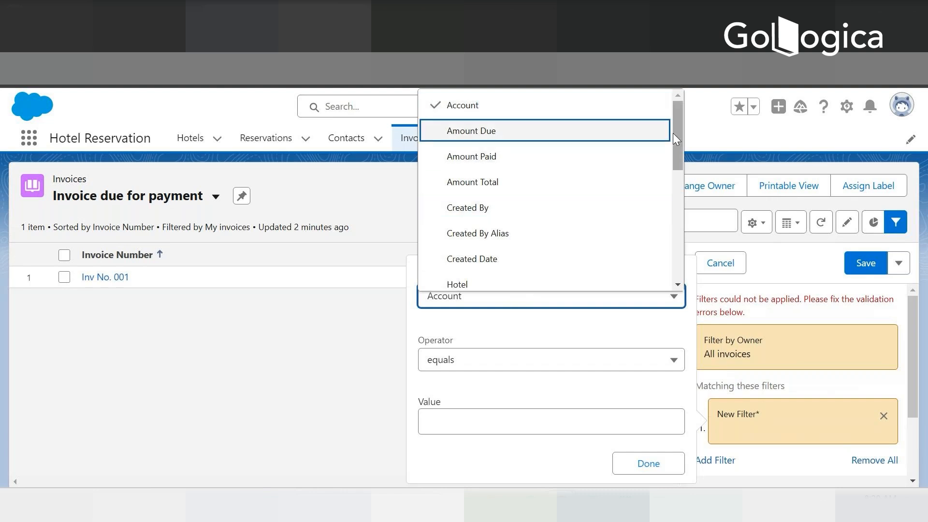
{"action": "left_click_drag", "start_coordinate": [674, 131], "coordinate": [680, 183]}
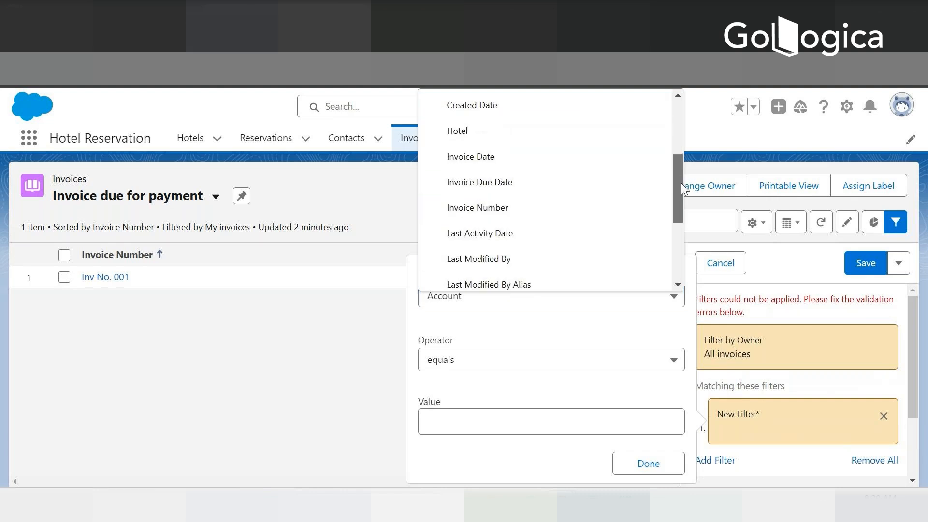
{"action": "left_click", "coordinate": [480, 184]}
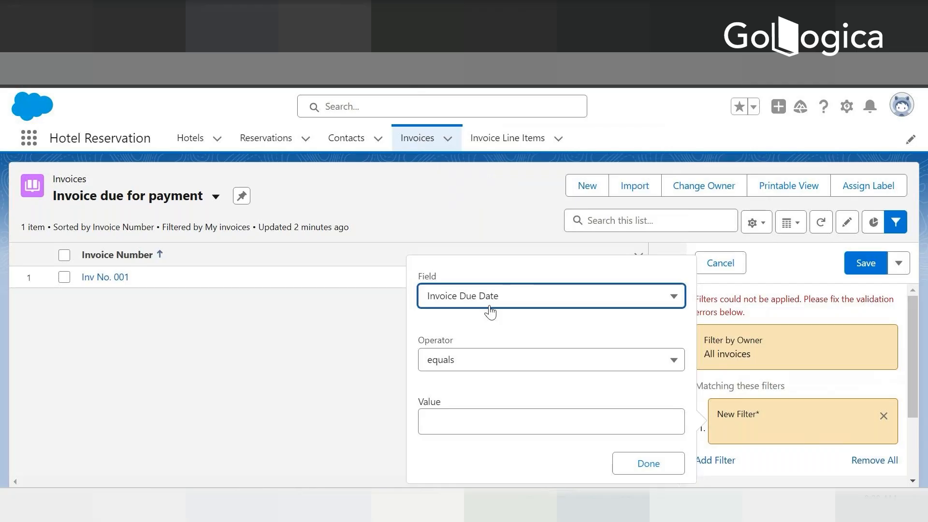
{"action": "left_click", "coordinate": [501, 362]}
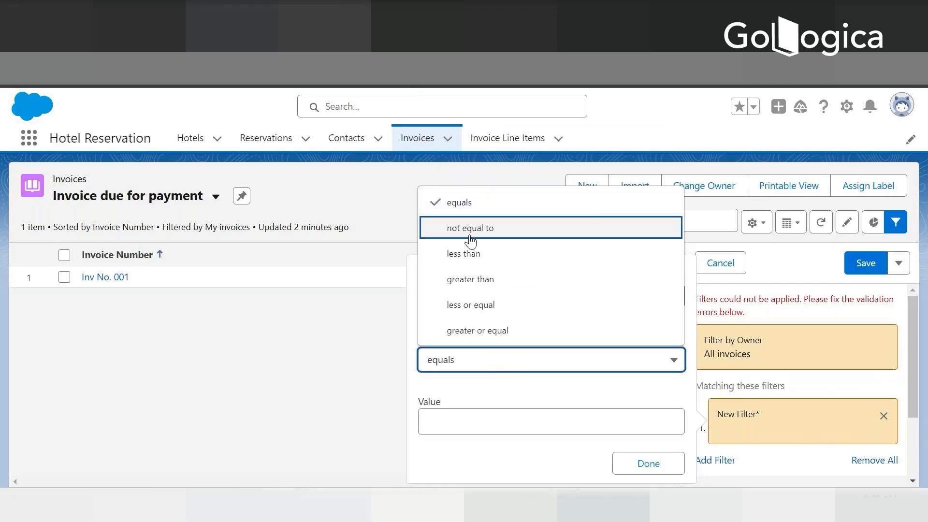
{"action": "left_click", "coordinate": [469, 202]}
{"action": "left_click", "coordinate": [454, 415]}
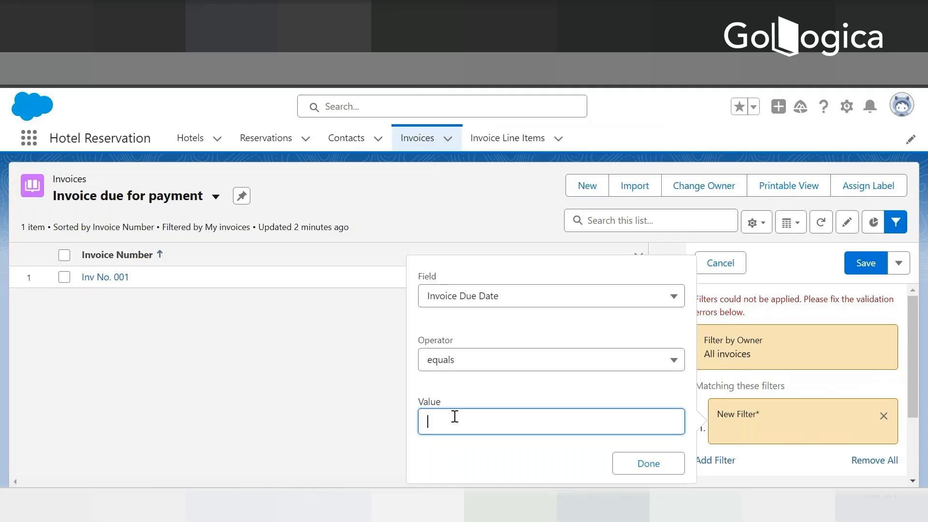
{"action": "type", "text": "2/1/2025"}
{"action": "left_click", "coordinate": [621, 460]}
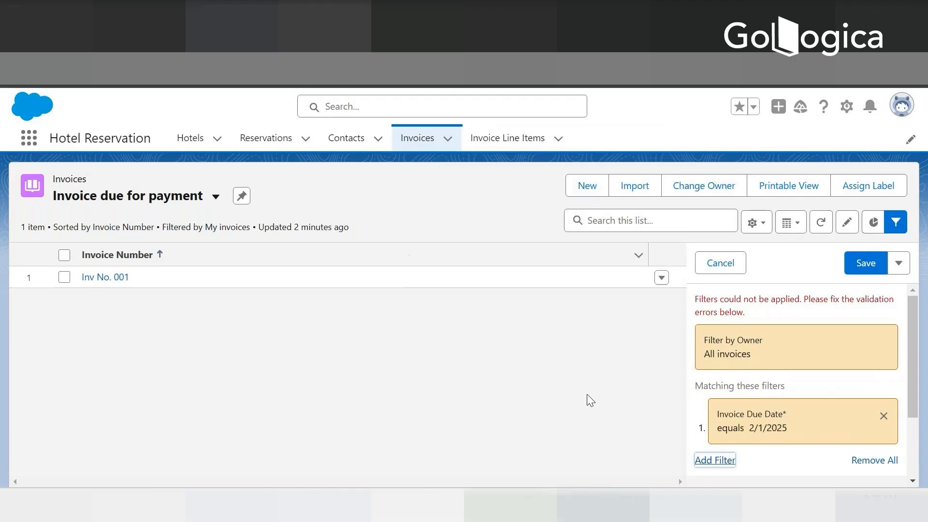
Try "=today" as the filter logic and remove all added filters from the list view
{"action": "scroll", "coordinate": [762, 385], "scroll_direction": "down", "scroll_amount": 2}
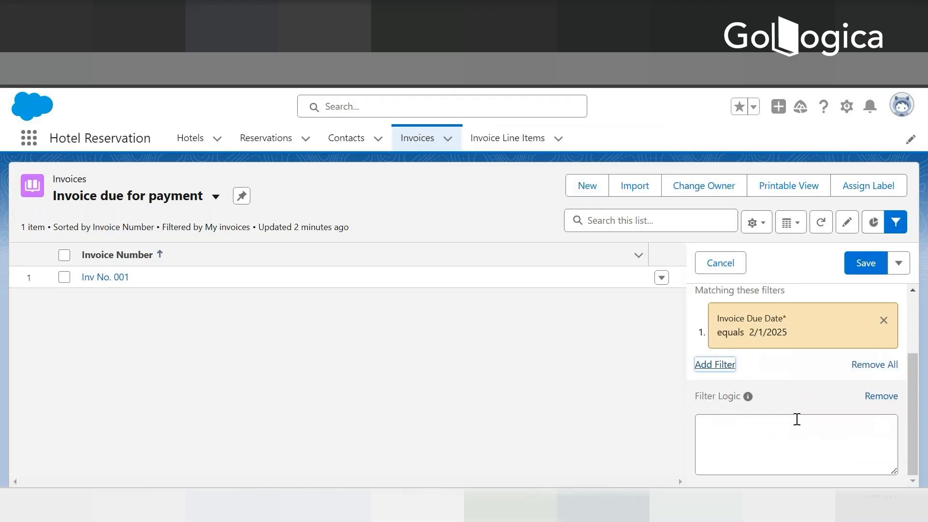
{"action": "left_click", "coordinate": [757, 425]}
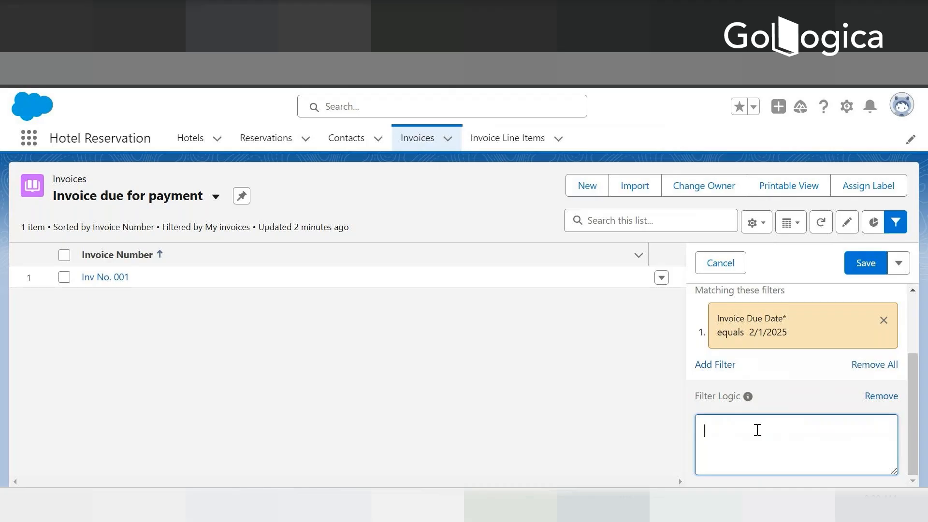
{"action": "type", "text": "=today"}
{"action": "left_click", "coordinate": [875, 365]}
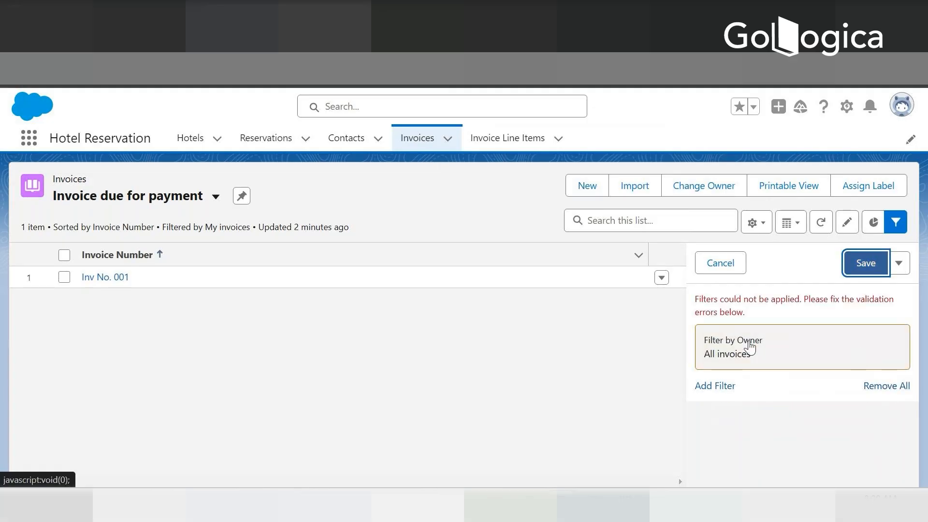
Add a filter for Invoice Date equals 1/29/2025 to the Invoice due for payment list view
{"action": "left_click", "coordinate": [725, 358]}
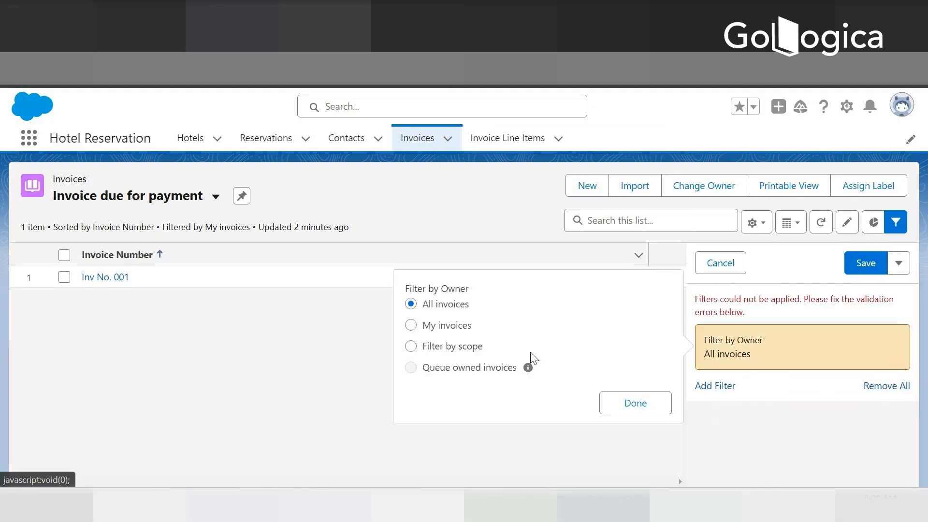
{"action": "left_click", "coordinate": [709, 387]}
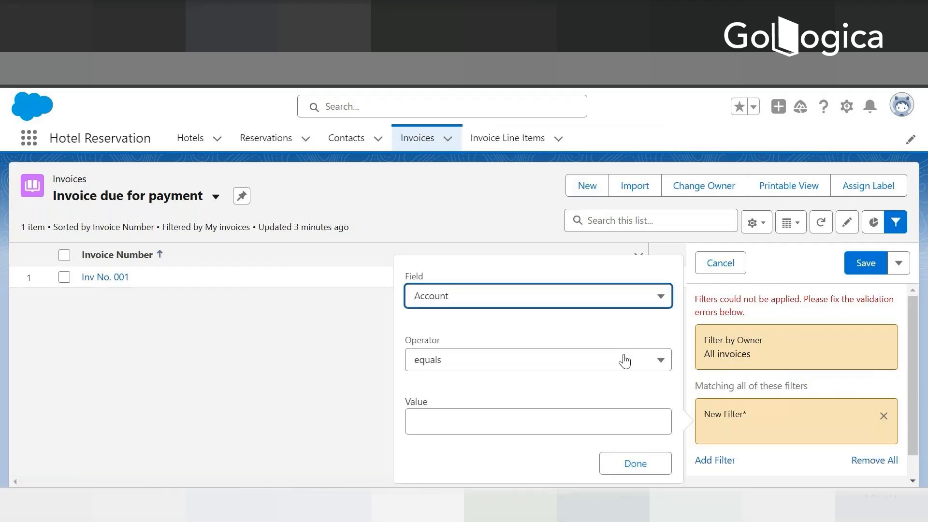
{"action": "left_click", "coordinate": [467, 297]}
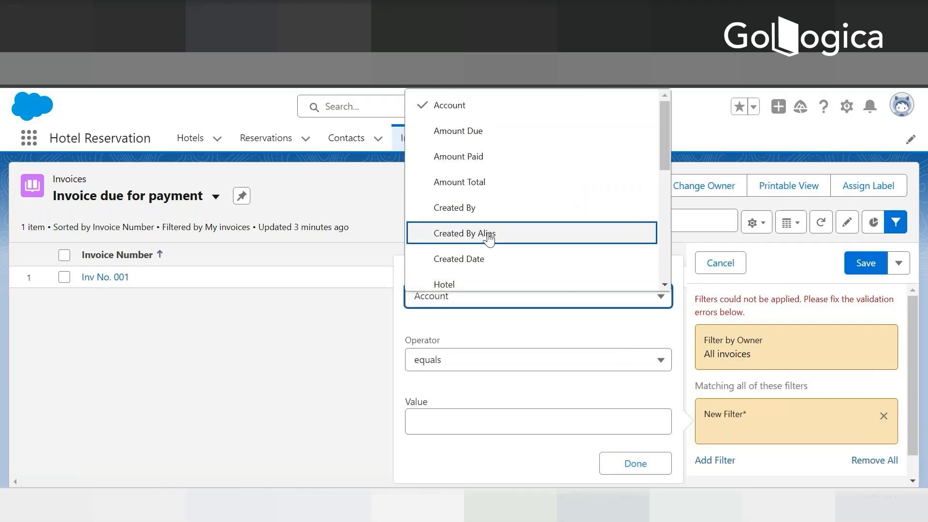
{"action": "scroll", "coordinate": [503, 218], "scroll_direction": "down", "scroll_amount": 3}
{"action": "left_click", "coordinate": [467, 238]}
{"action": "left_click", "coordinate": [434, 418]}
{"action": "type", "text": "1"}
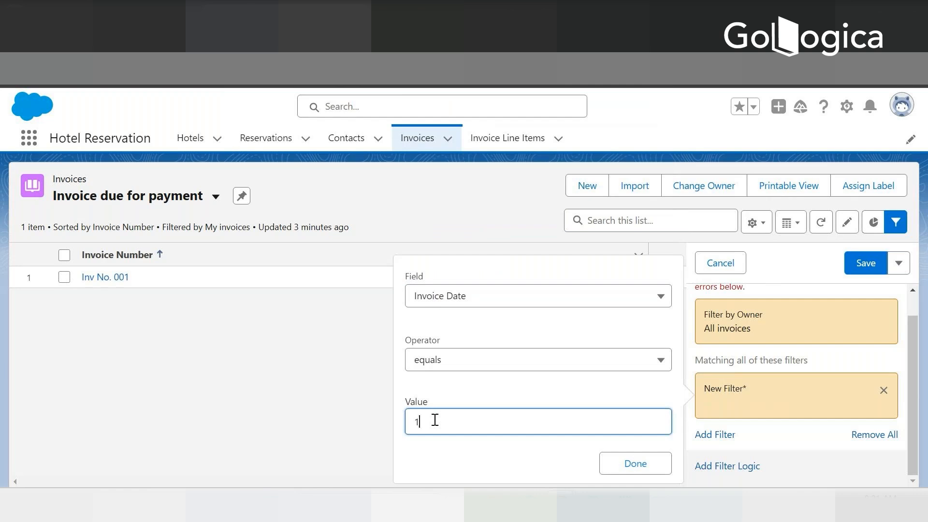
{"action": "type", "text": "/29/2025"}
{"action": "left_click", "coordinate": [632, 462]}
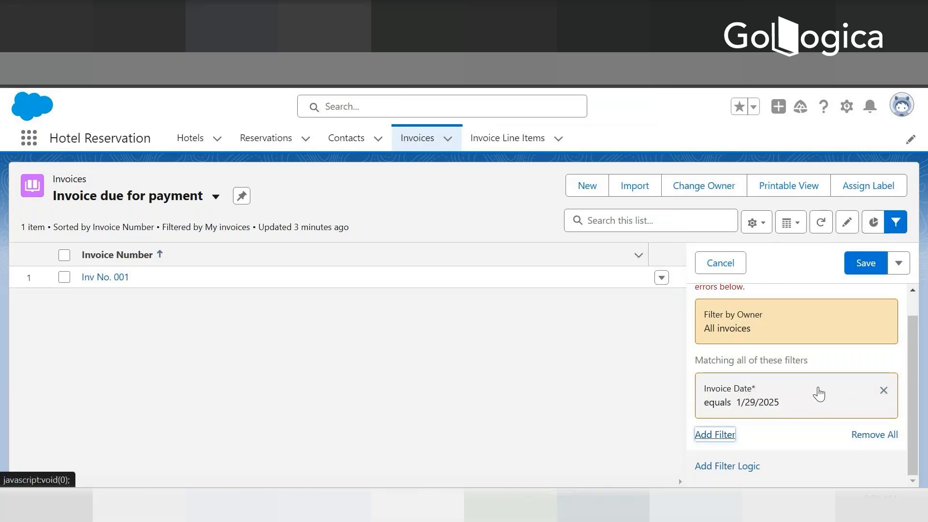
Try "today()+7" as the filter logic, remove the logic and try saving the list view
{"action": "left_click", "coordinate": [736, 467]}
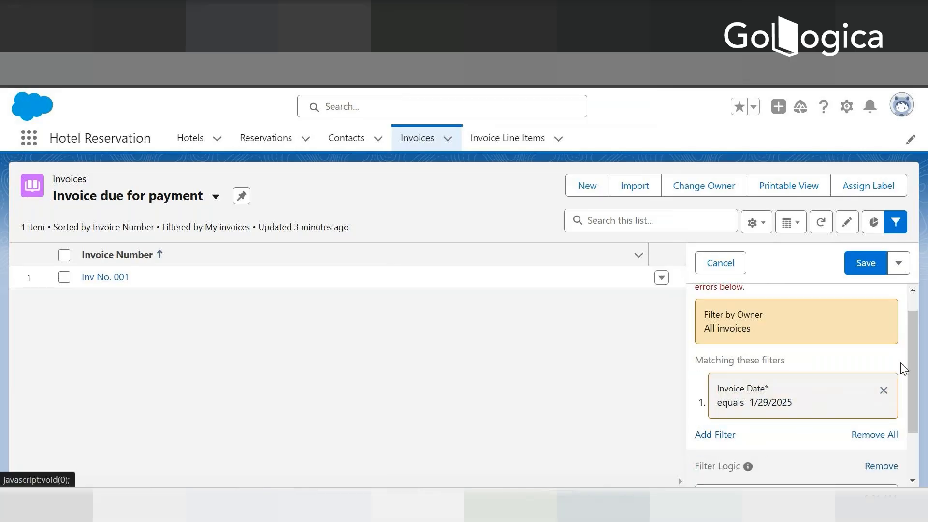
{"action": "left_click_drag", "start_coordinate": [909, 341], "coordinate": [912, 389]}
{"action": "left_click", "coordinate": [771, 437]}
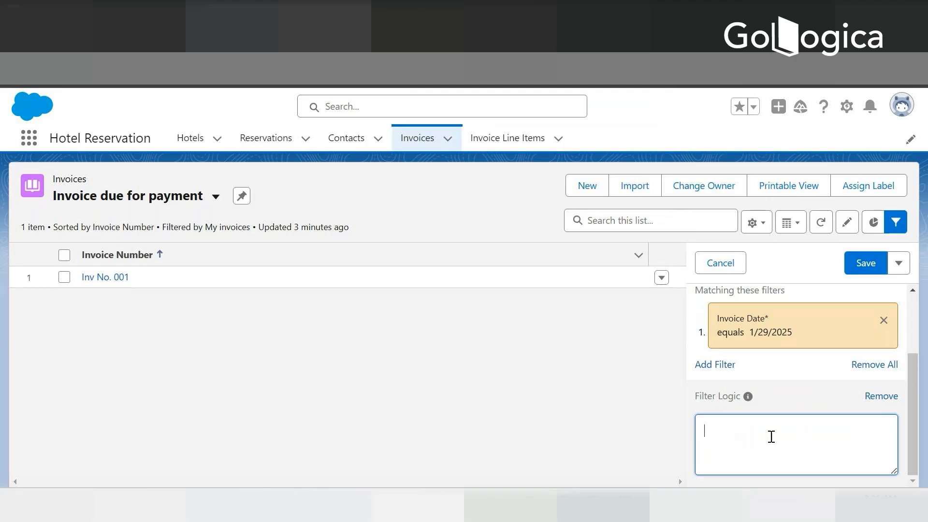
{"action": "type", "text": "="}
{"action": "key", "text": "BackSpace"}
{"action": "type", "text": "today()+7"}
{"action": "mouse_move", "coordinate": [748, 401]}
{"action": "left_click_drag", "start_coordinate": [745, 431], "coordinate": [687, 432]}
{"action": "key", "text": "BackSpace"}
{"action": "left_click", "coordinate": [881, 396]}
{"action": "left_click", "coordinate": [866, 263]}
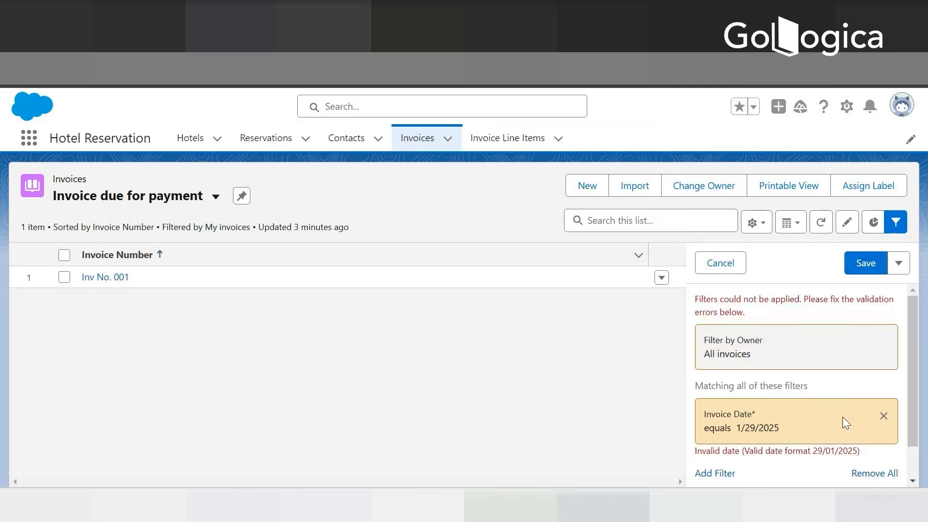
Set the Invoice Date filter's value to 1/2/2025 and save the list view
{"action": "scroll", "coordinate": [864, 437], "scroll_direction": "down", "scroll_amount": 1}
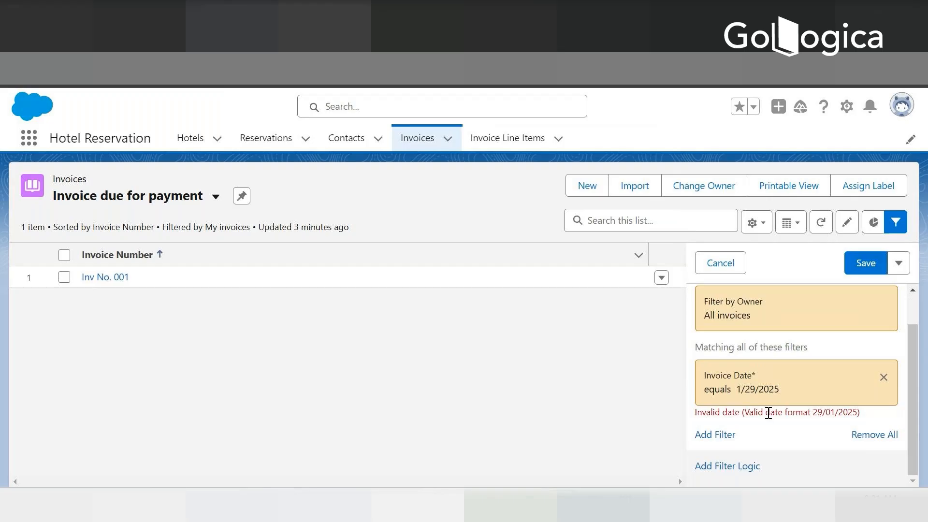
{"action": "left_click", "coordinate": [773, 396]}
{"action": "left_click_drag", "start_coordinate": [491, 415], "coordinate": [297, 408]}
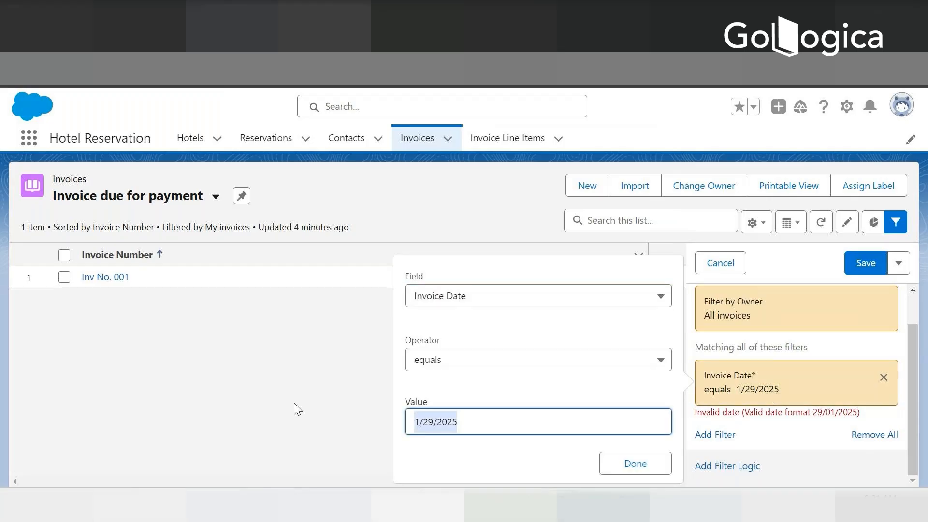
{"action": "key", "text": "BackSpace"}
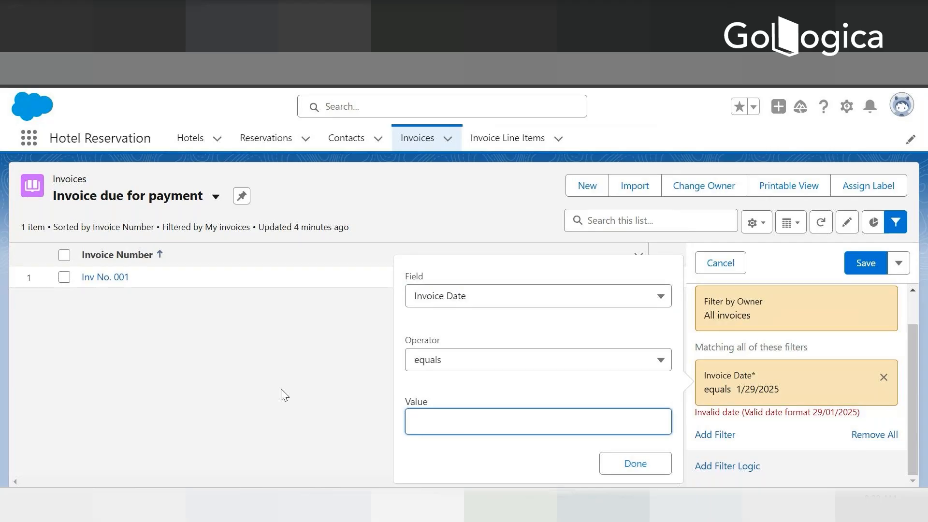
{"action": "type", "text": "1"}
{"action": "key", "text": "BackSpace"}
{"action": "type", "text": "2"}
{"action": "key", "text": "BackSpace"}
{"action": "type", "text": "1/2/2025"}
{"action": "left_click", "coordinate": [636, 465]}
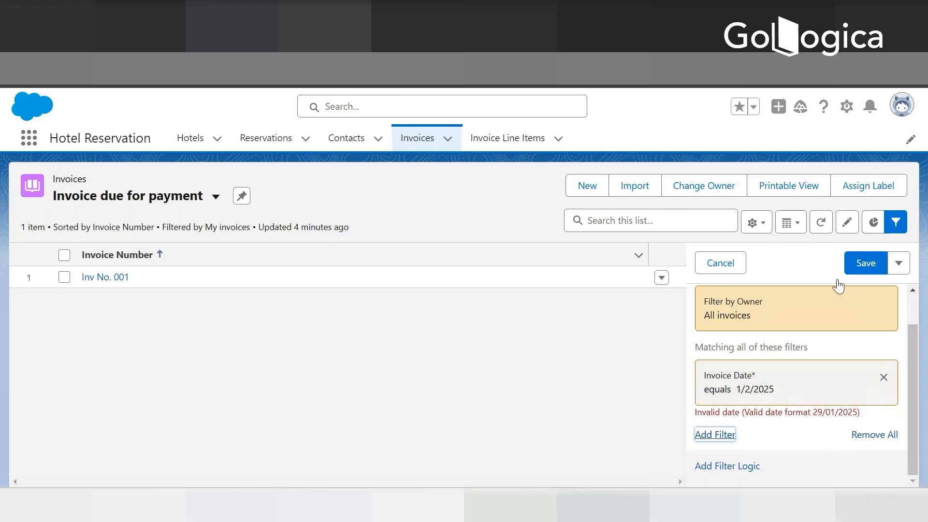
{"action": "left_click", "coordinate": [862, 262]}
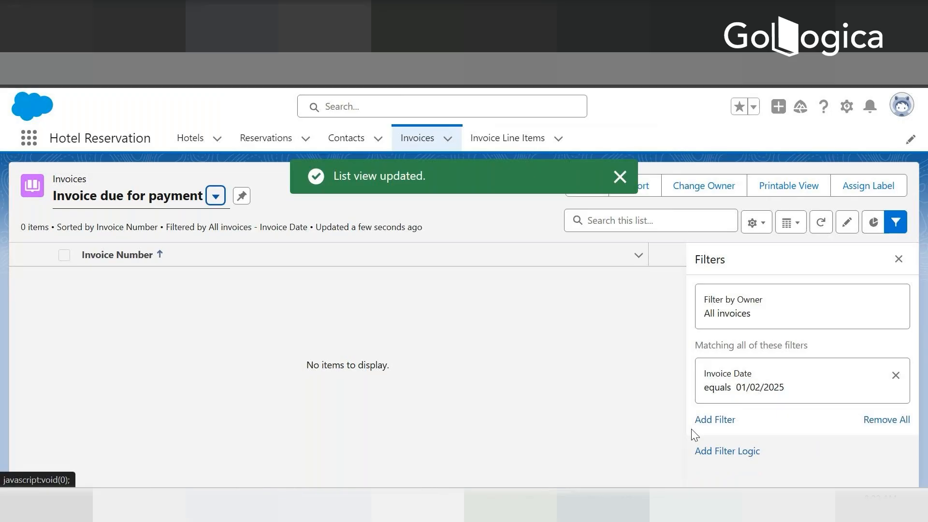
Add a filter for Invoice Due Date equals 7/2/2025, save the list view and close the filters
{"action": "left_click", "coordinate": [715, 420]}
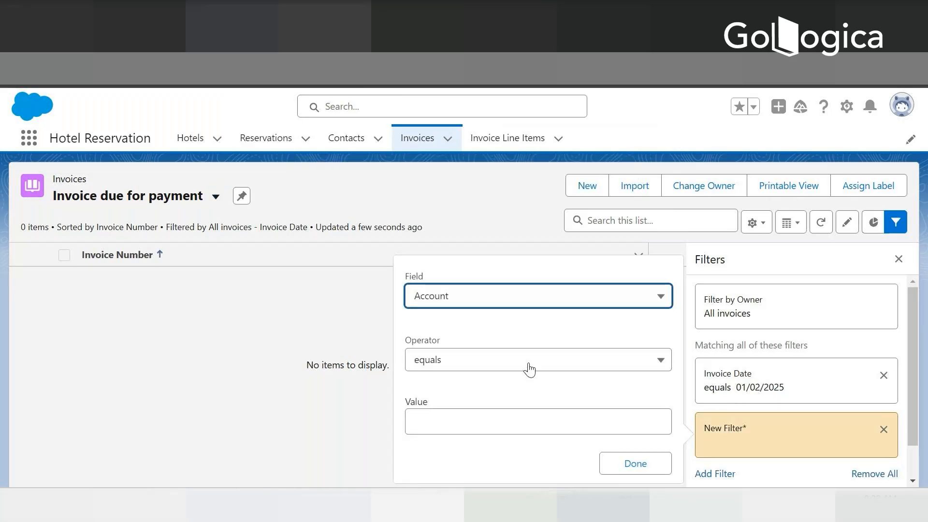
{"action": "left_click", "coordinate": [532, 295]}
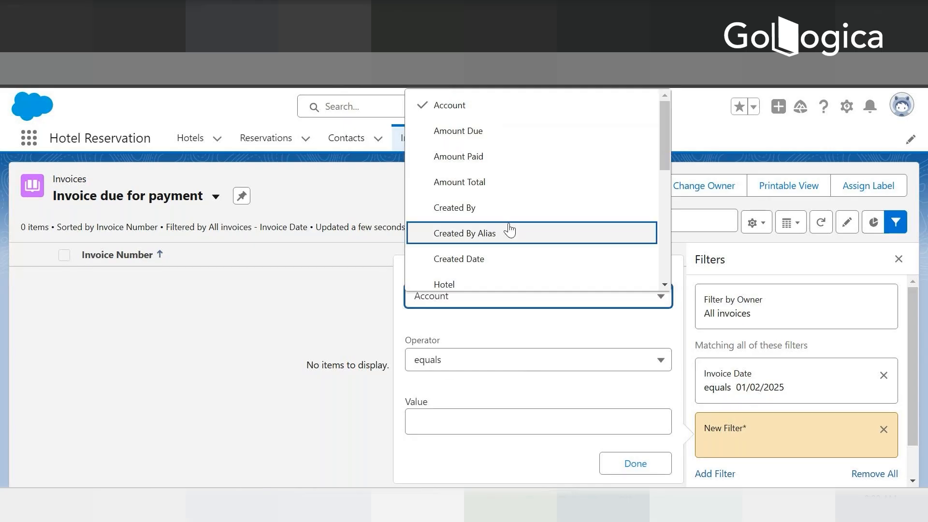
{"action": "scroll", "coordinate": [493, 223], "scroll_direction": "down", "scroll_amount": 3}
{"action": "left_click", "coordinate": [483, 189]}
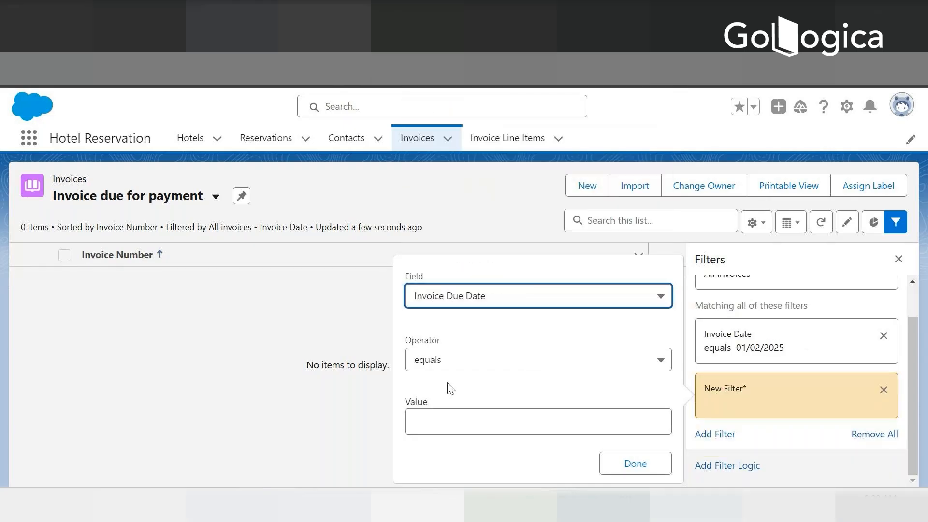
{"action": "left_click", "coordinate": [451, 361]}
{"action": "left_click", "coordinate": [451, 360]}
{"action": "left_click", "coordinate": [439, 415]}
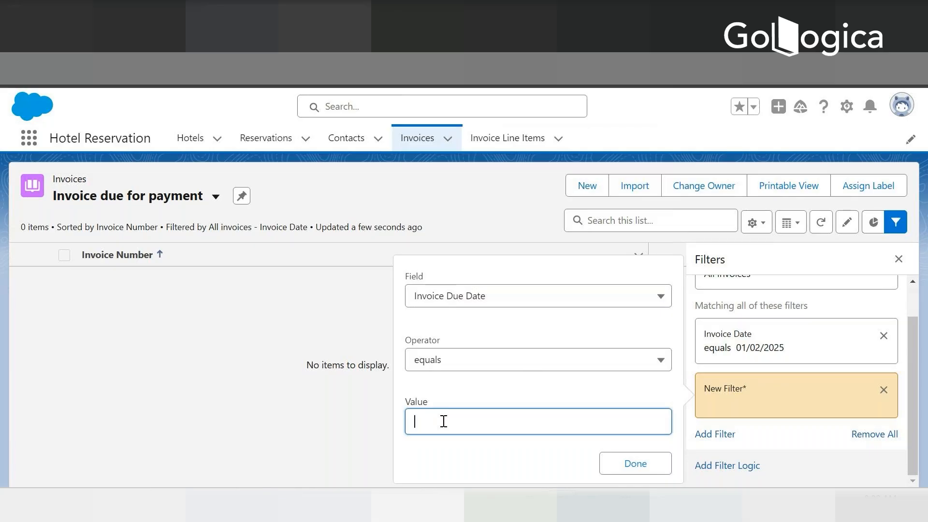
{"action": "type", "text": "7/2/2025"}
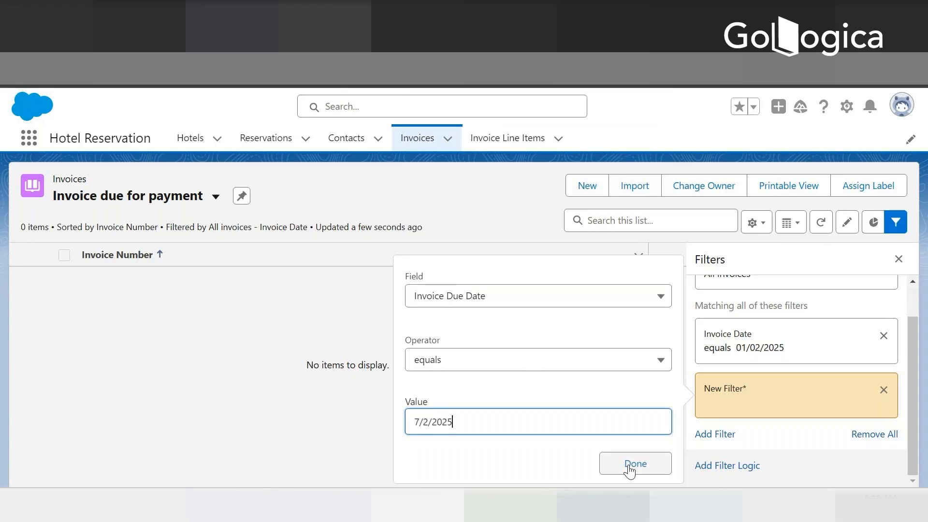
{"action": "left_click", "coordinate": [630, 468]}
{"action": "left_click", "coordinate": [864, 261]}
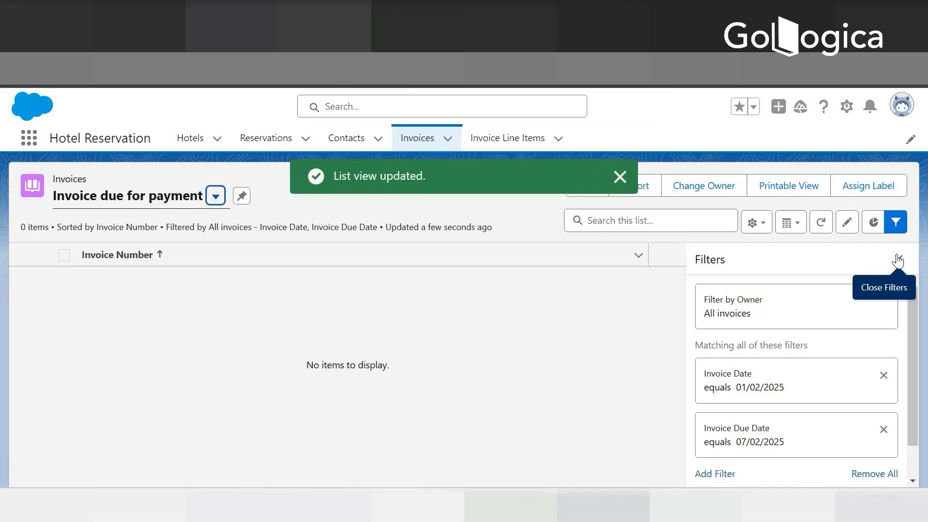
{"action": "left_click", "coordinate": [897, 261]}
Open Inv No. 001 from the All list view and set its Invoice Date to 01/02/2025
{"action": "left_click", "coordinate": [215, 196]}
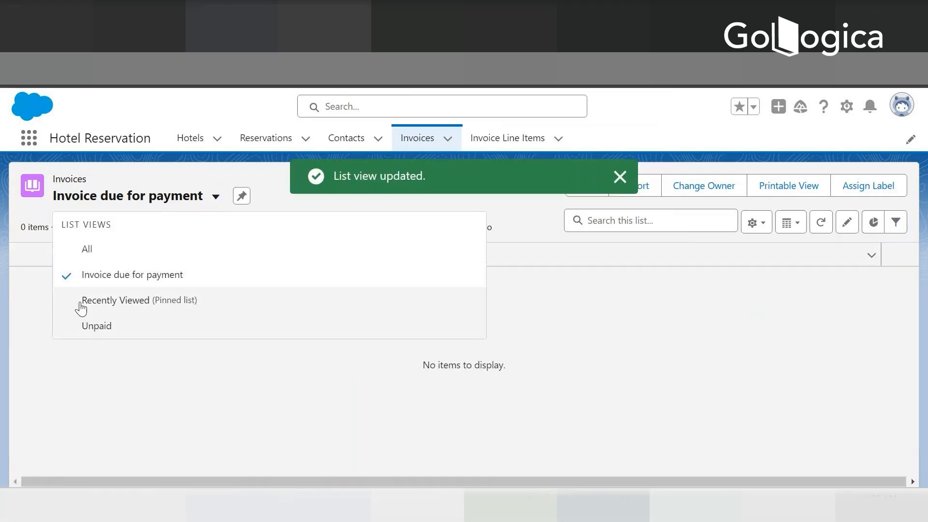
{"action": "left_click", "coordinate": [88, 252]}
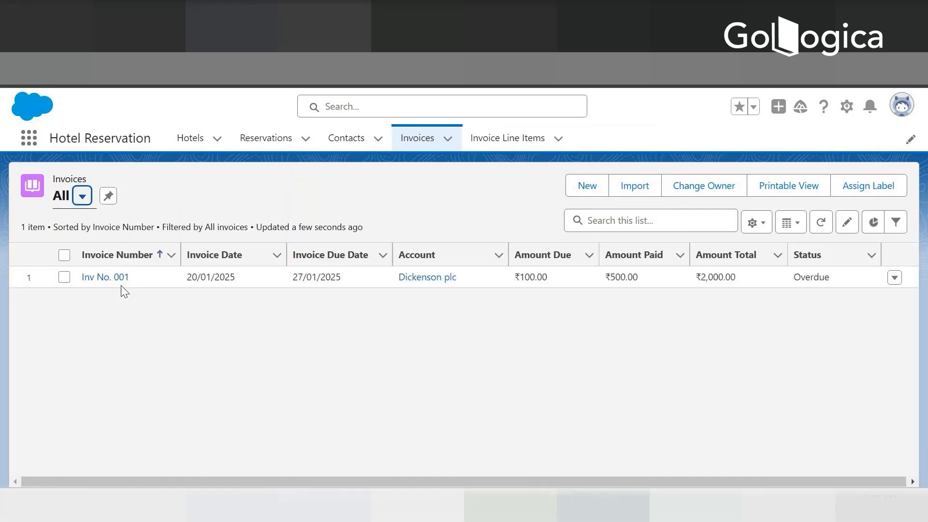
{"action": "left_click", "coordinate": [121, 286]}
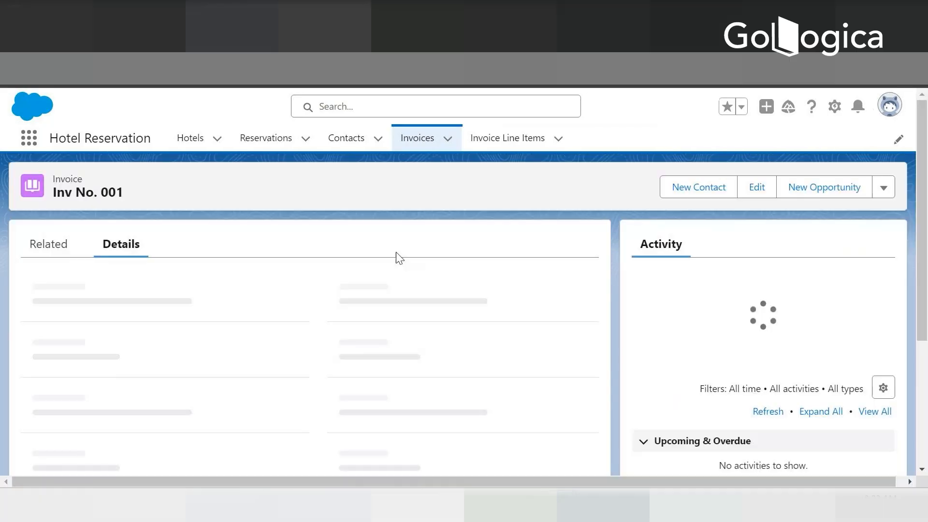
{"action": "scroll", "coordinate": [270, 392], "scroll_direction": "down", "scroll_amount": 2}
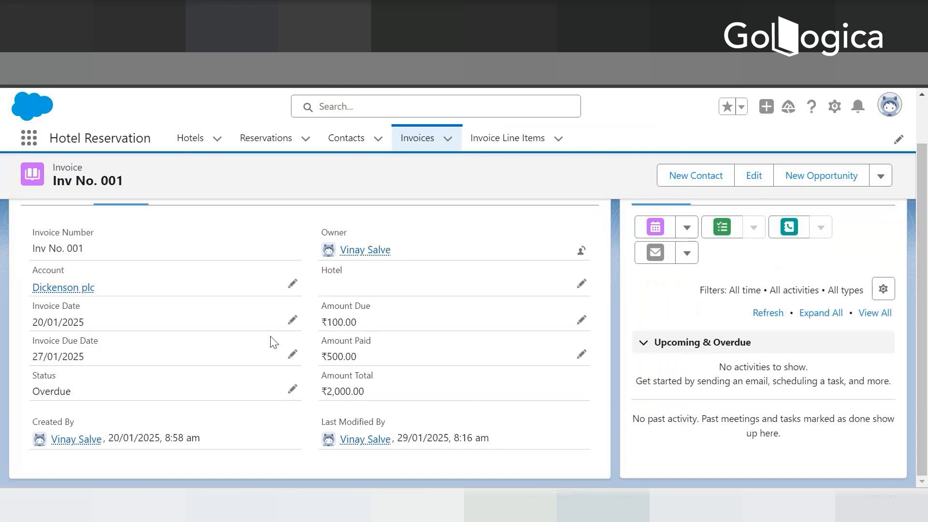
{"action": "left_click", "coordinate": [292, 320]}
{"action": "left_click", "coordinate": [284, 366]}
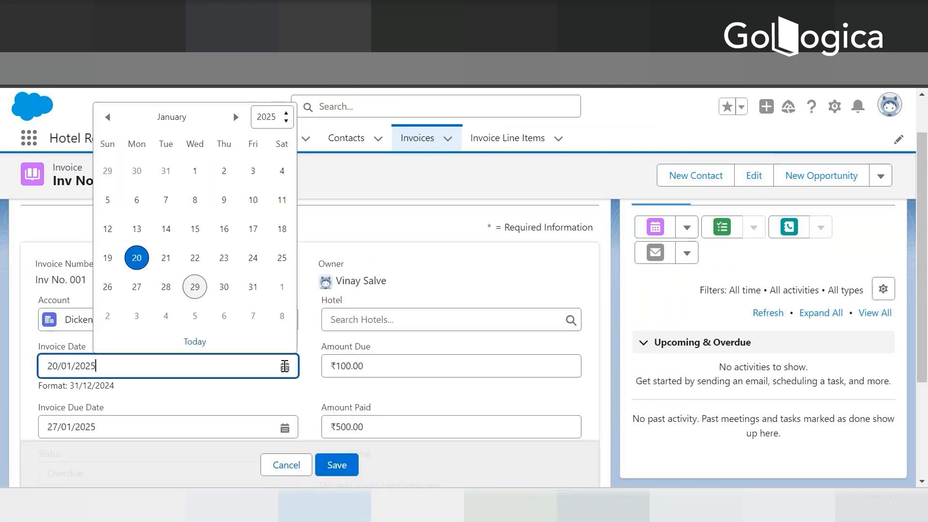
{"action": "left_click", "coordinate": [282, 292]}
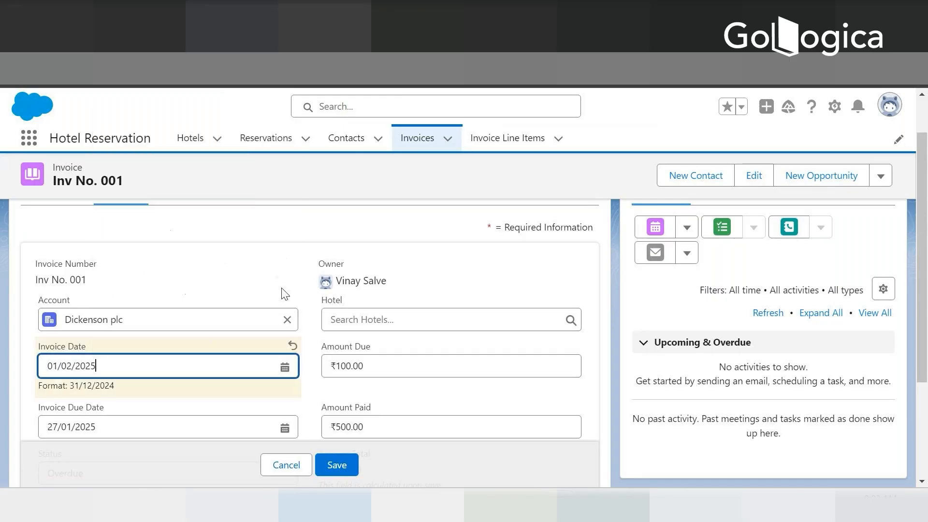
Set the Invoice Due Date of Inv No. 001 to 07/02/2025 and save the invoice
{"action": "left_click", "coordinate": [282, 428]}
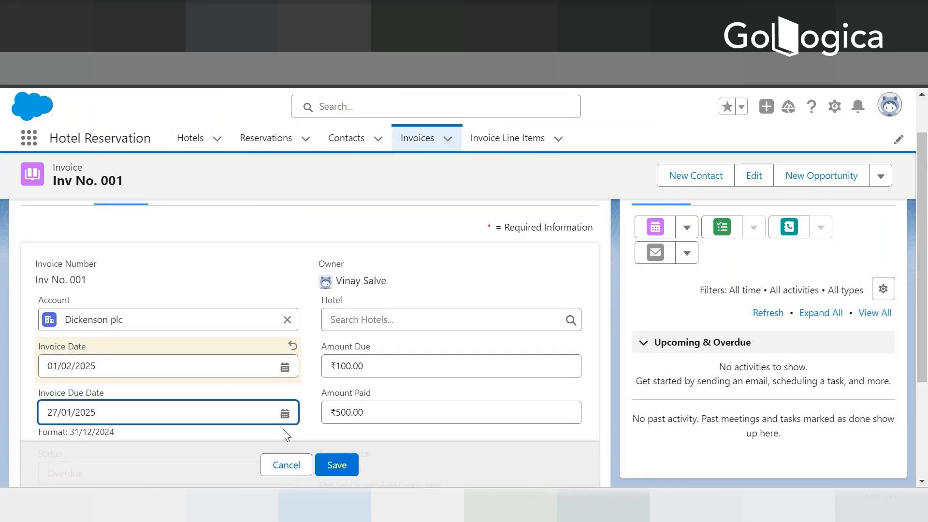
{"action": "left_click", "coordinate": [285, 412]}
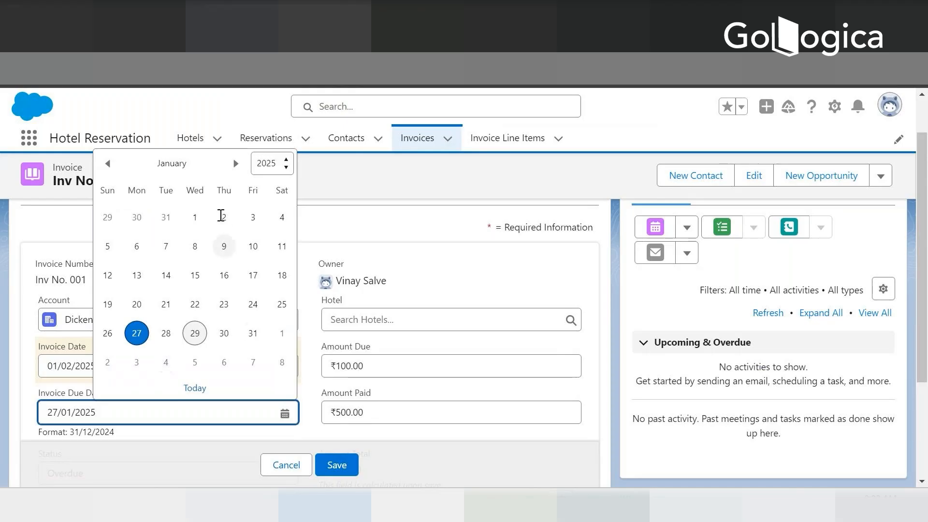
{"action": "left_click", "coordinate": [252, 362]}
{"action": "left_click", "coordinate": [336, 464]}
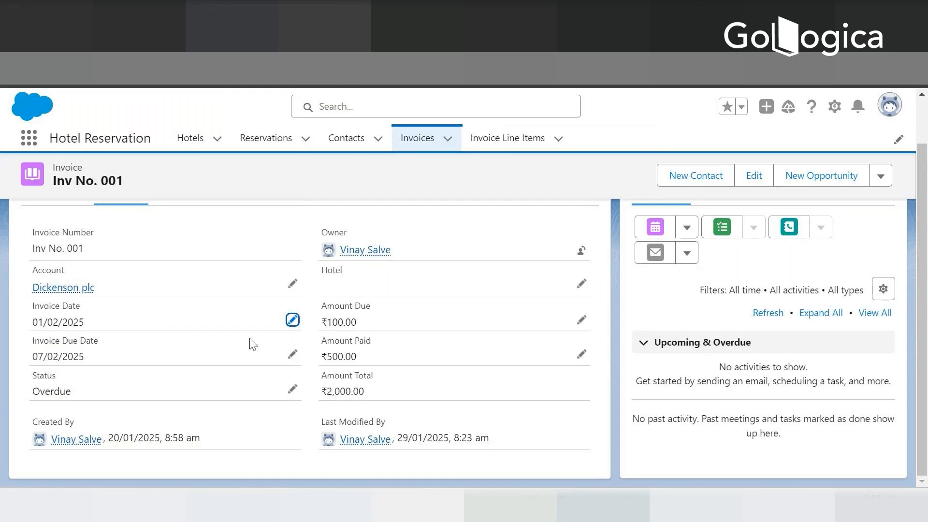
Return to the invoices and check the Unpaid and Invoice due for payment list views
{"action": "scroll", "coordinate": [311, 359], "scroll_direction": "up", "scroll_amount": 2}
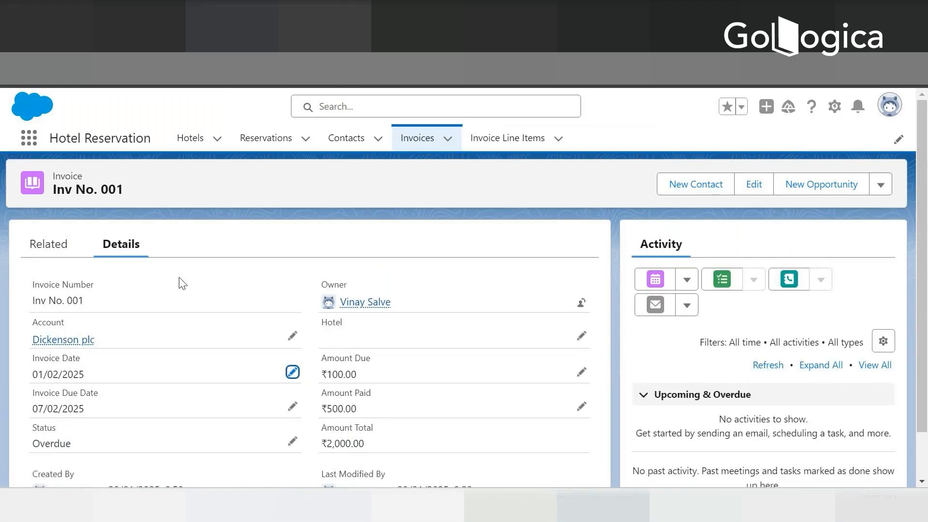
{"action": "left_click", "coordinate": [424, 137]}
{"action": "left_click", "coordinate": [166, 198]}
{"action": "left_click", "coordinate": [104, 327]}
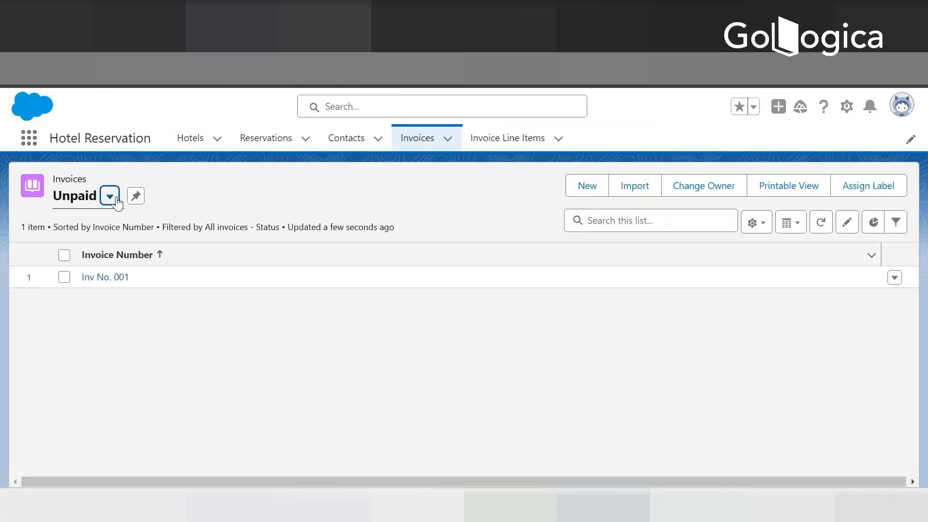
{"action": "left_click", "coordinate": [110, 196]}
{"action": "left_click", "coordinate": [97, 273]}
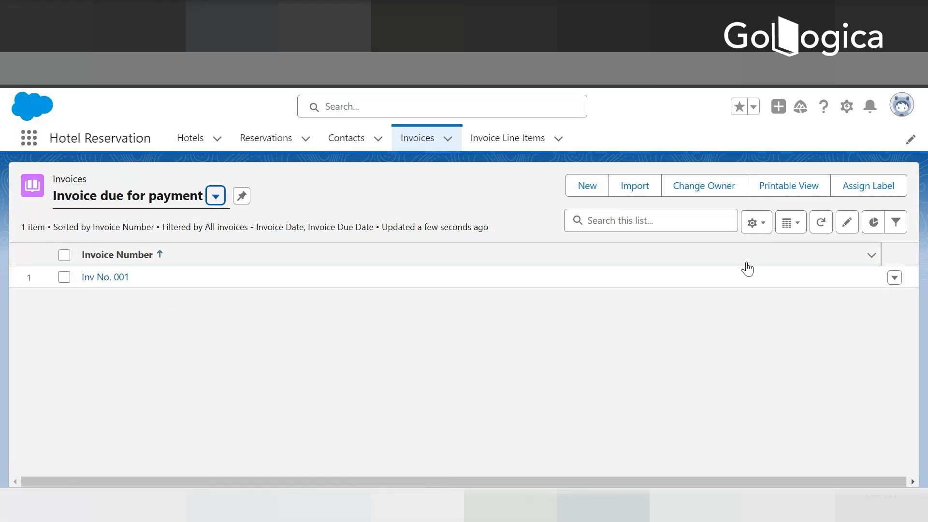
Open the display field selection for the Invoice due for payment list view and pick the amount fields
{"action": "left_click", "coordinate": [754, 223]}
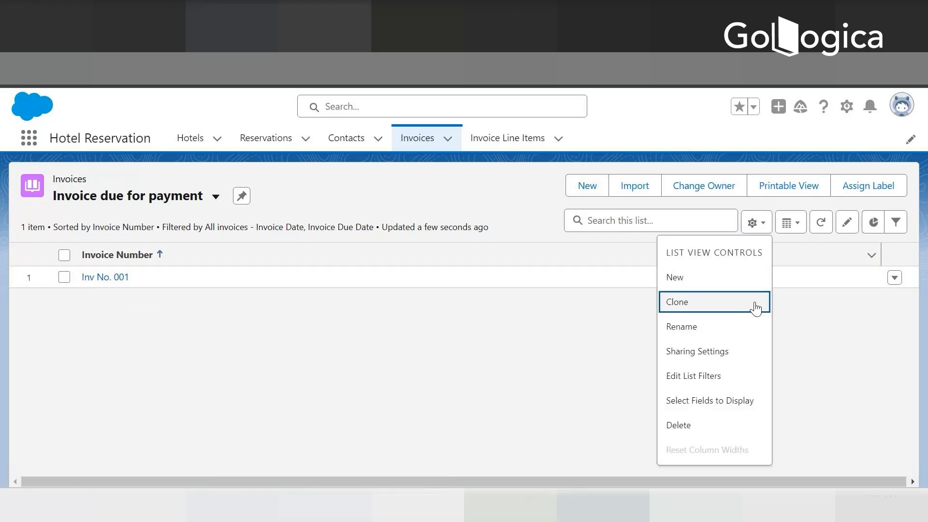
{"action": "left_click", "coordinate": [480, 349]}
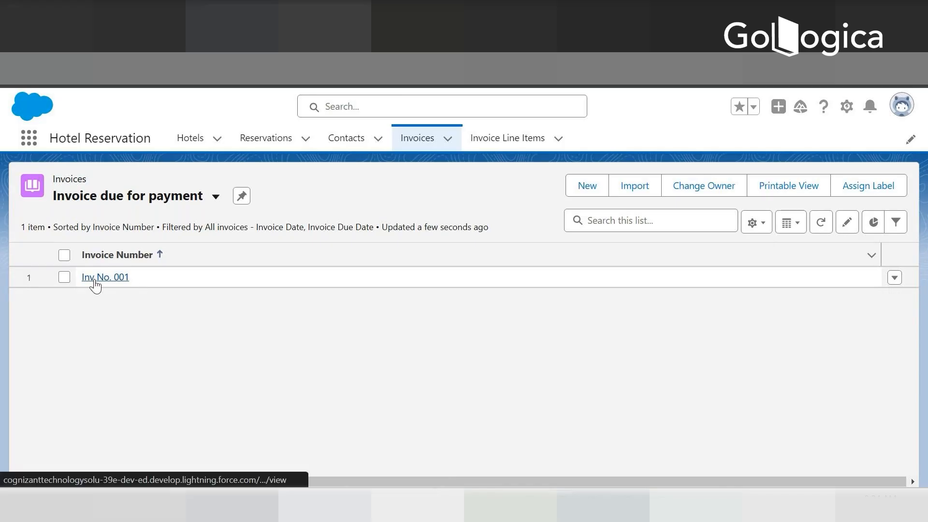
{"action": "left_click", "coordinate": [753, 223]}
{"action": "left_click", "coordinate": [708, 404]}
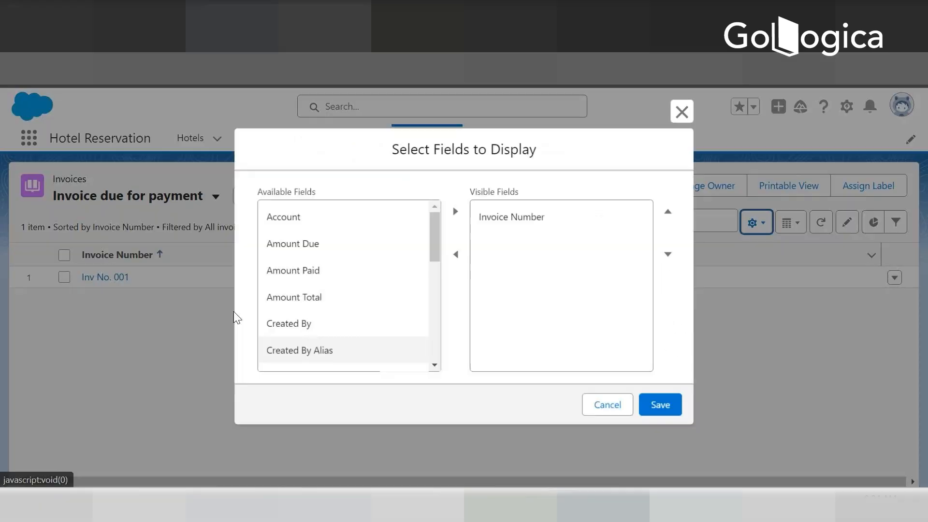
{"action": "left_click", "coordinate": [499, 249]}
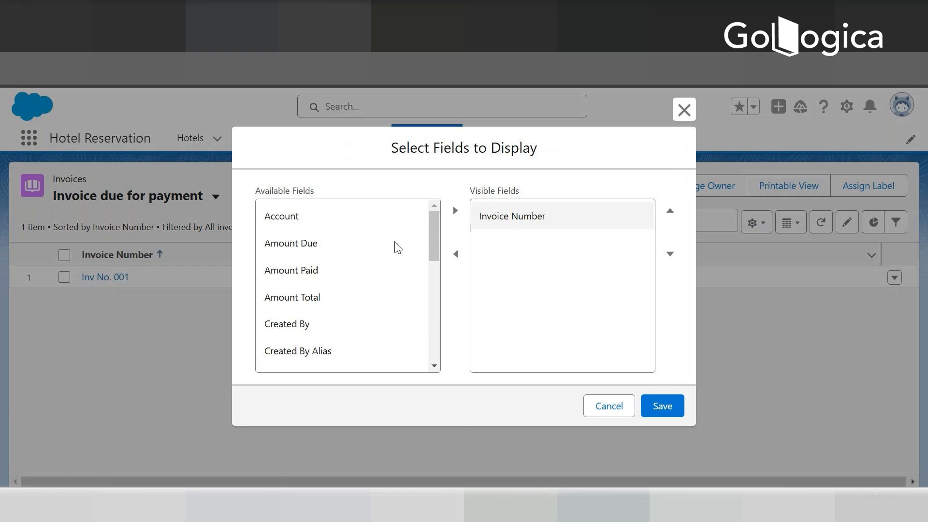
{"action": "left_click", "coordinate": [296, 245]}
{"action": "left_click", "coordinate": [296, 273]}
{"action": "left_click", "coordinate": [296, 274]}
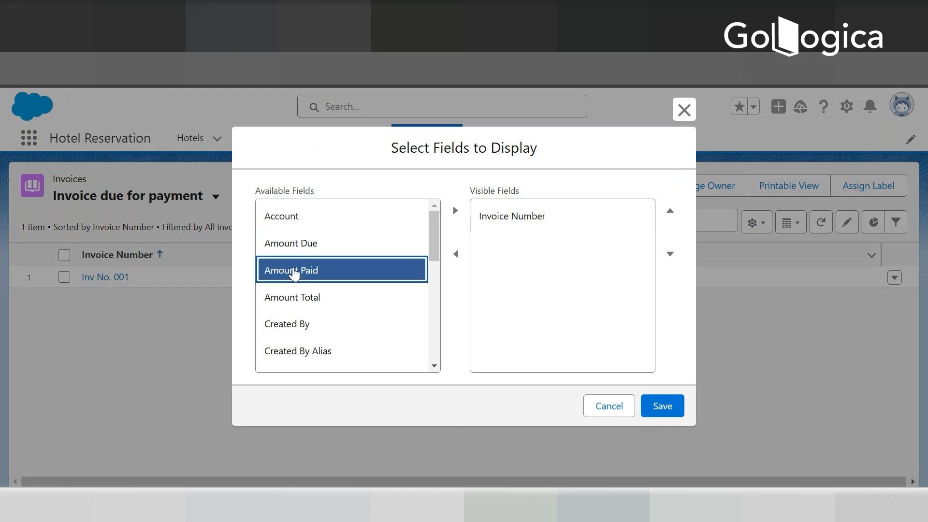
{"action": "left_click", "coordinate": [290, 246], "text": "shift"}
{"action": "left_click", "coordinate": [292, 297], "text": "shift"}
Try to display the Invoice Date and Invoice Due Date fields in the list view and save the field selection
{"action": "left_click_drag", "start_coordinate": [437, 255], "coordinate": [429, 292]}
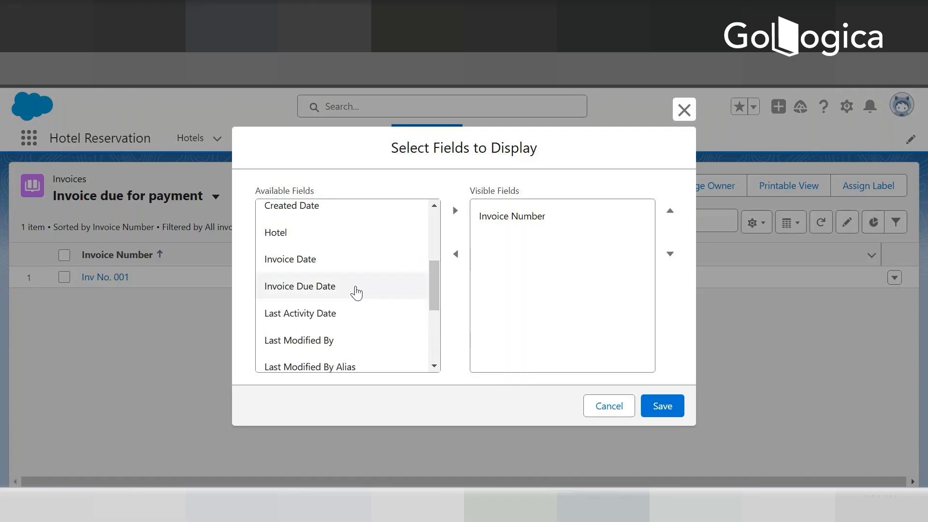
{"action": "left_click", "coordinate": [297, 266]}
{"action": "left_click", "coordinate": [296, 289], "text": "shift"}
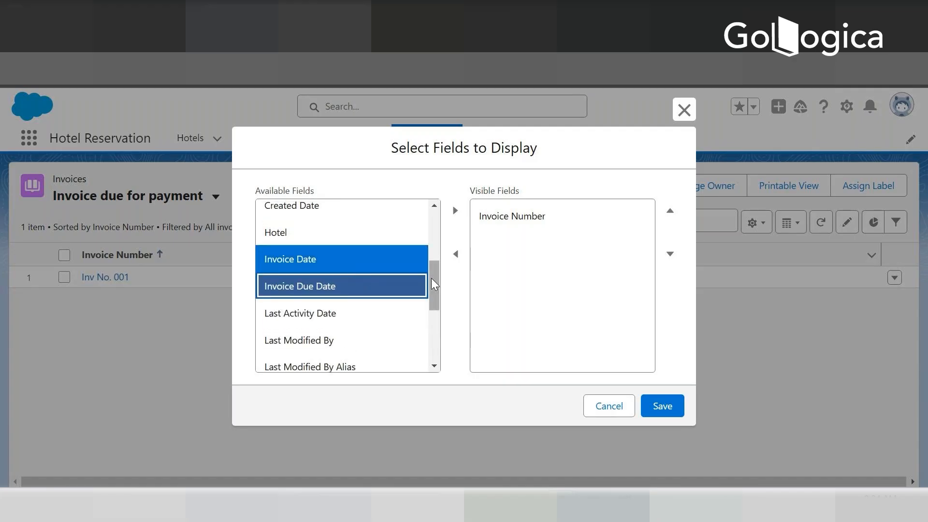
{"action": "left_click", "coordinate": [667, 407]}
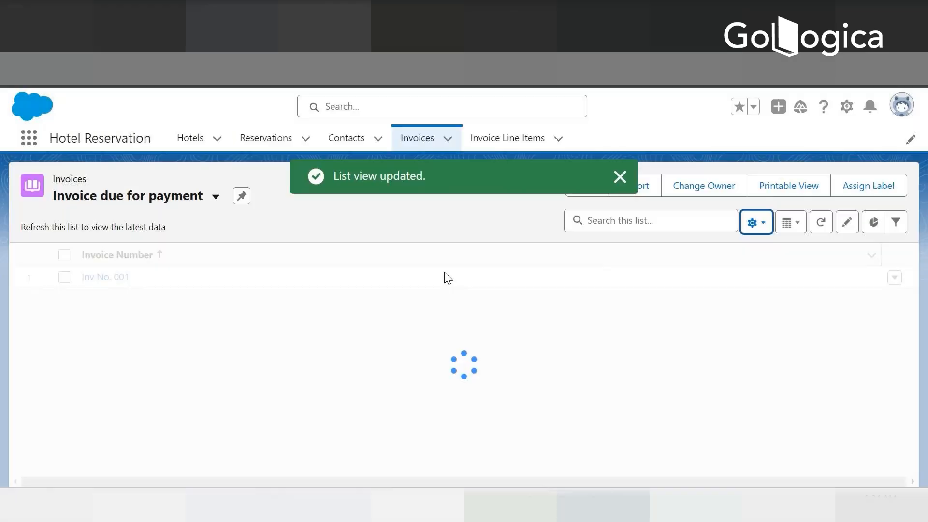
Add Amount Paid, Amount Due, Amount Total, Invoice Date and Invoice Due Date to the visible fields of the Invoice due for payment list view
{"action": "left_click", "coordinate": [757, 229]}
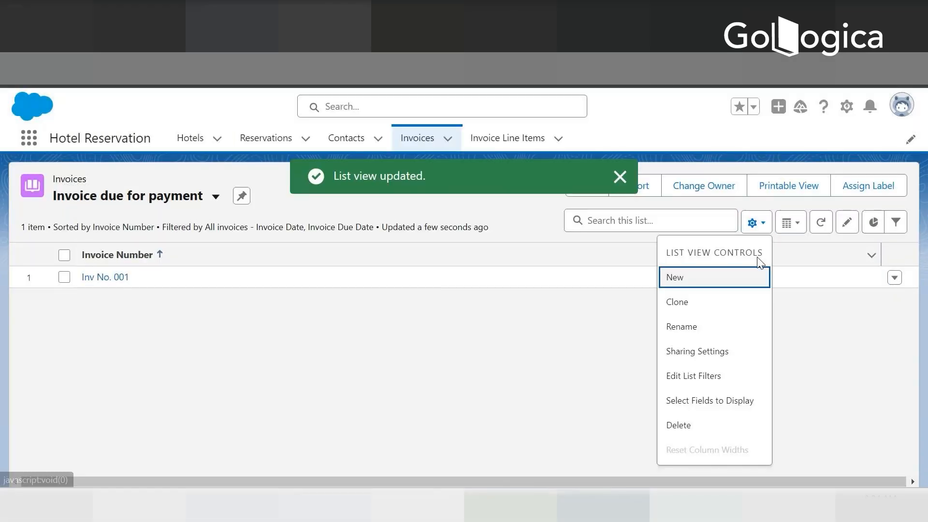
{"action": "left_click", "coordinate": [703, 401]}
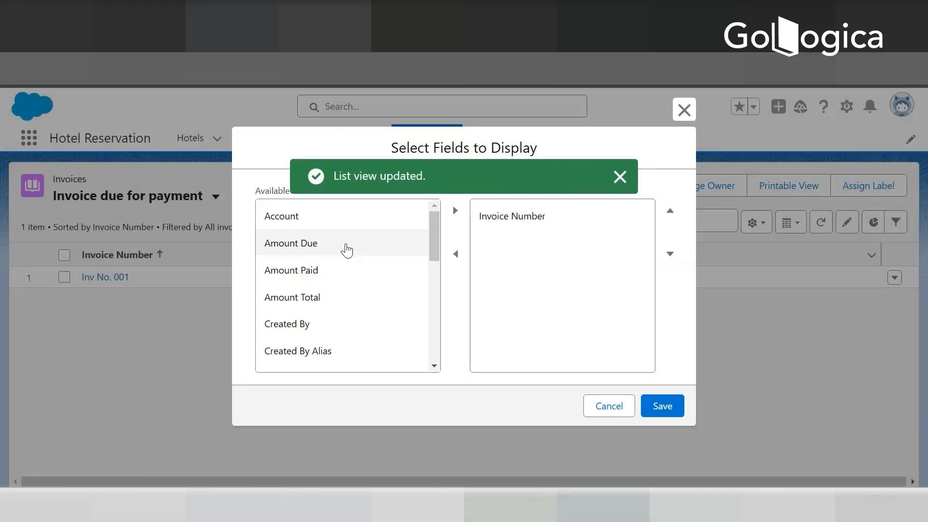
{"action": "left_click", "coordinate": [304, 253]}
{"action": "left_click", "coordinate": [294, 271]}
{"action": "left_click", "coordinate": [295, 244], "text": "ctrl"}
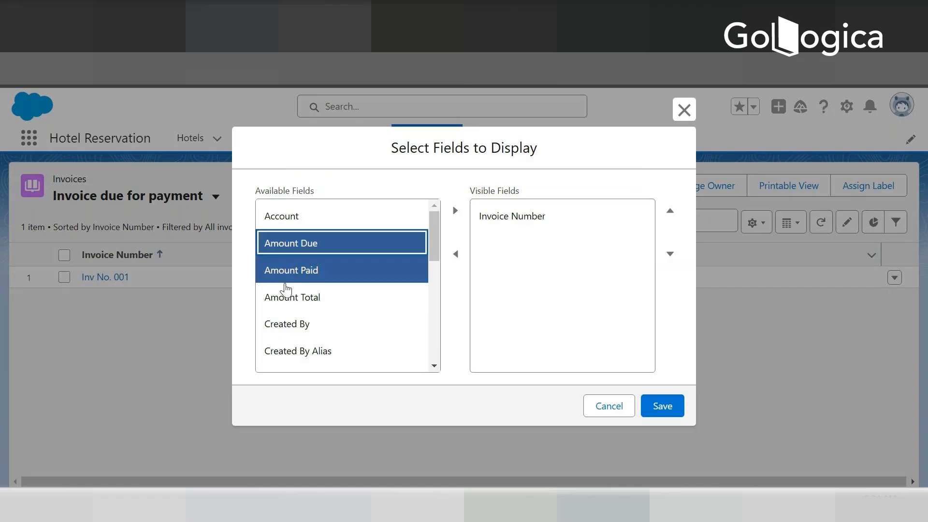
{"action": "left_click", "coordinate": [290, 296], "text": "ctrl"}
{"action": "left_click_drag", "start_coordinate": [432, 243], "coordinate": [428, 307]}
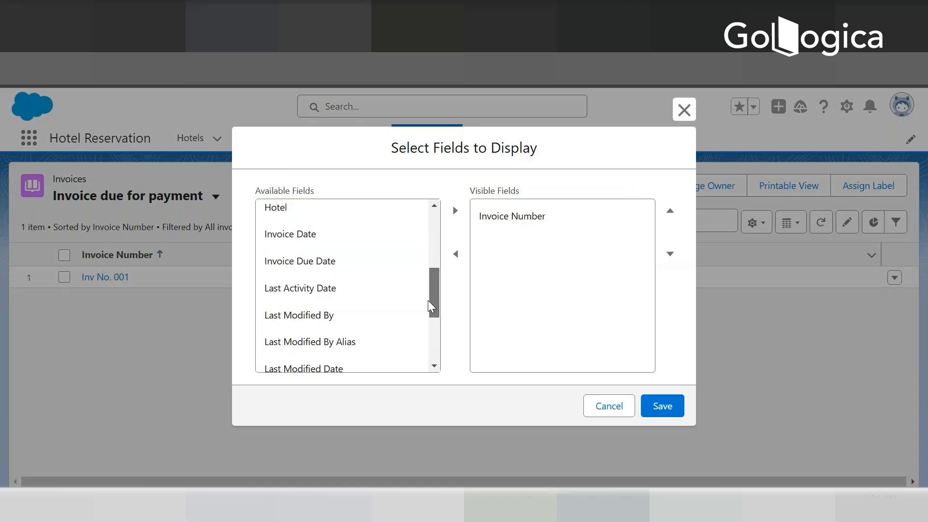
{"action": "left_click", "coordinate": [290, 234]}
{"action": "left_click", "coordinate": [275, 265], "text": "ctrl"}
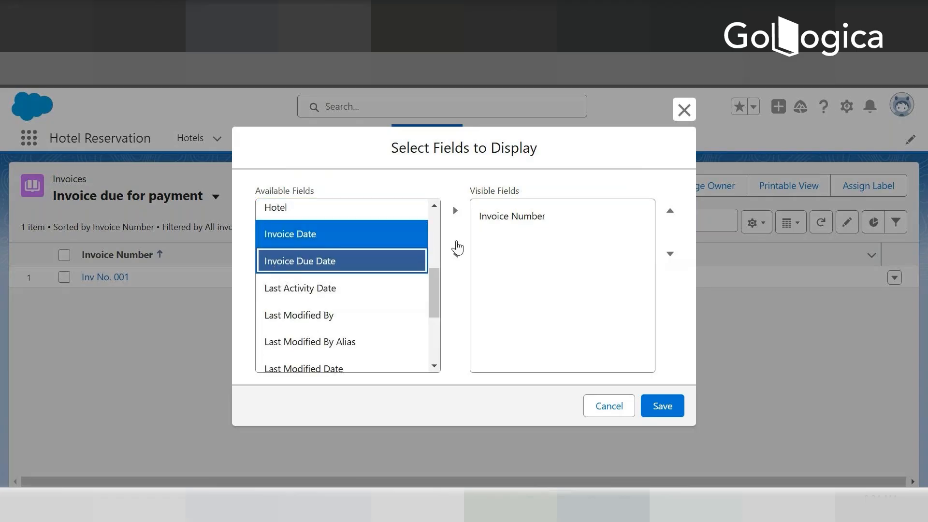
{"action": "left_click", "coordinate": [455, 210]}
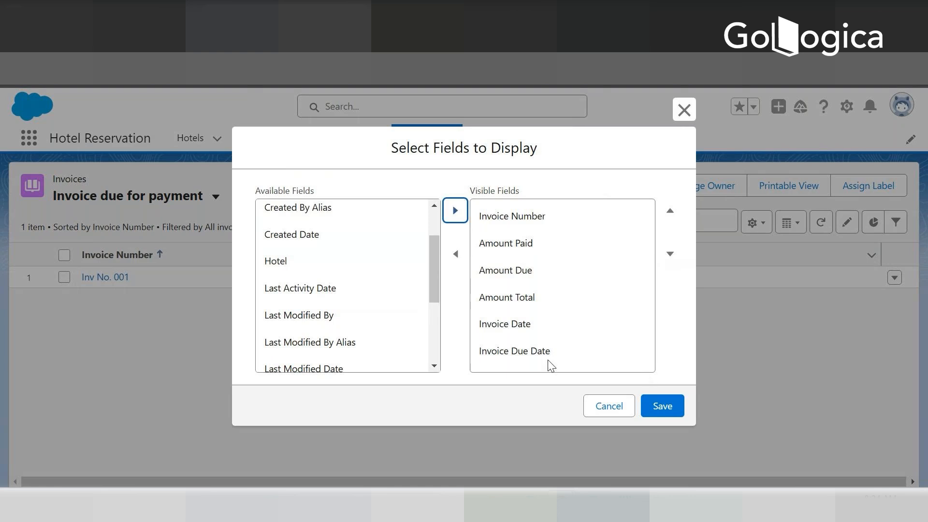
Move Invoice Due Date and Invoice Date up the visible field order, with Invoice Date directly before Invoice Due Date and both ahead of Amount Due
{"action": "left_click", "coordinate": [510, 352]}
{"action": "left_click", "coordinate": [670, 212]}
{"action": "left_click", "coordinate": [670, 212]}
{"action": "left_click", "coordinate": [670, 213]}
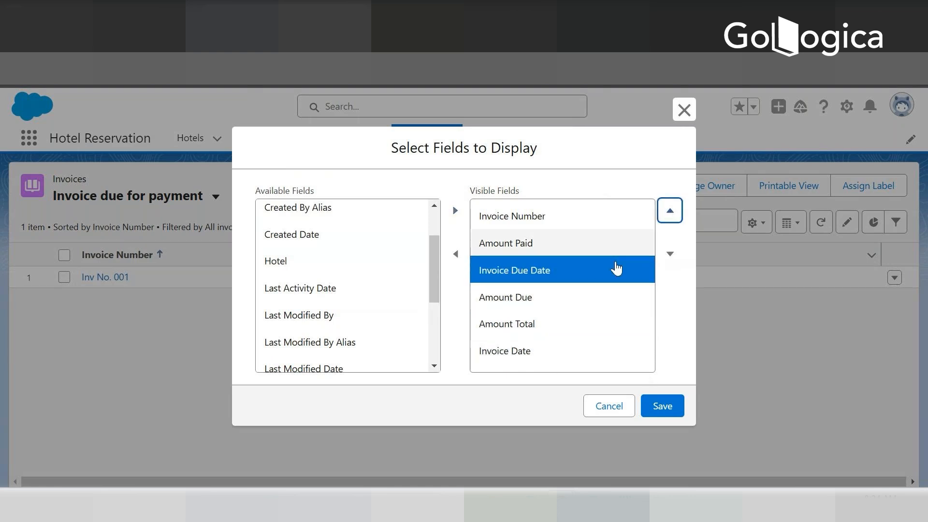
{"action": "left_click", "coordinate": [506, 352]}
{"action": "left_click", "coordinate": [670, 211]}
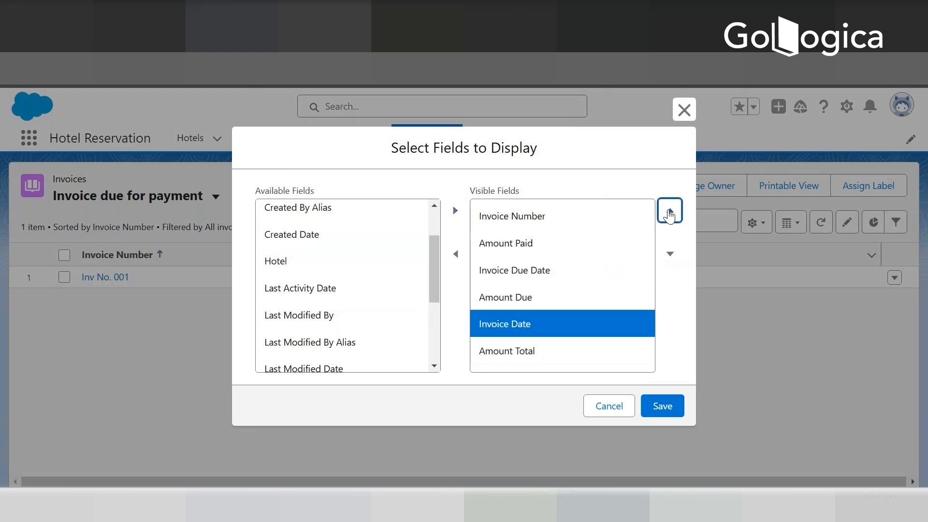
{"action": "left_click", "coordinate": [670, 210]}
{"action": "left_click", "coordinate": [670, 211]}
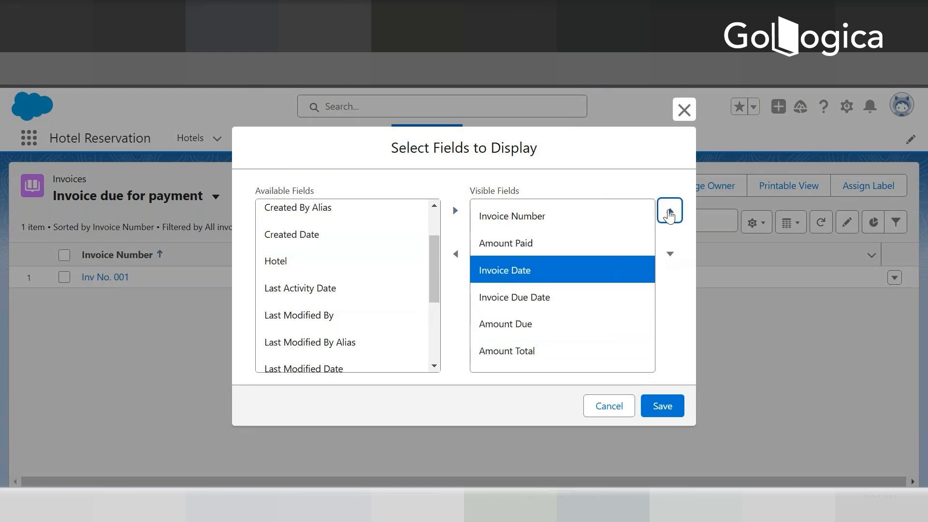
Move Amount Paid down to sit between Amount Due and Amount Total, and save the field selection
{"action": "left_click", "coordinate": [506, 244]}
{"action": "left_click", "coordinate": [669, 254]}
{"action": "left_click", "coordinate": [670, 254]}
{"action": "left_click", "coordinate": [670, 254]}
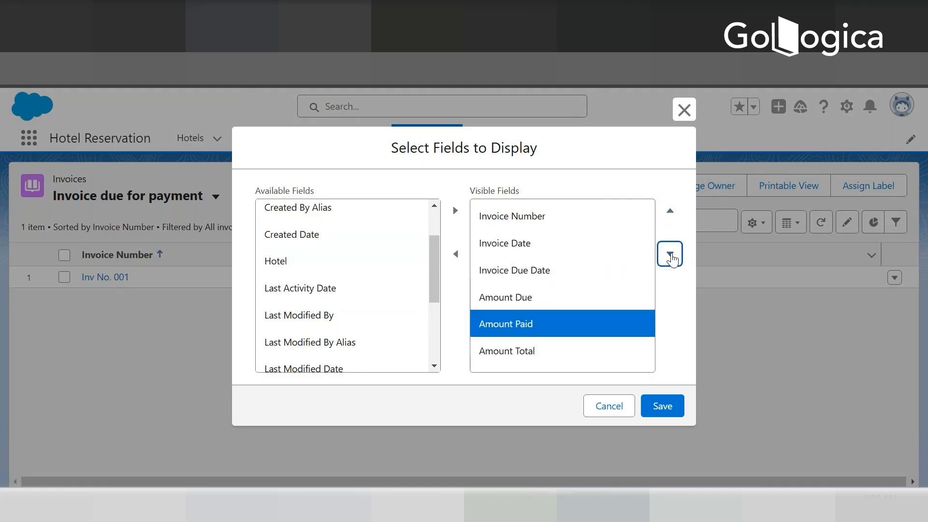
{"action": "left_click", "coordinate": [662, 407]}
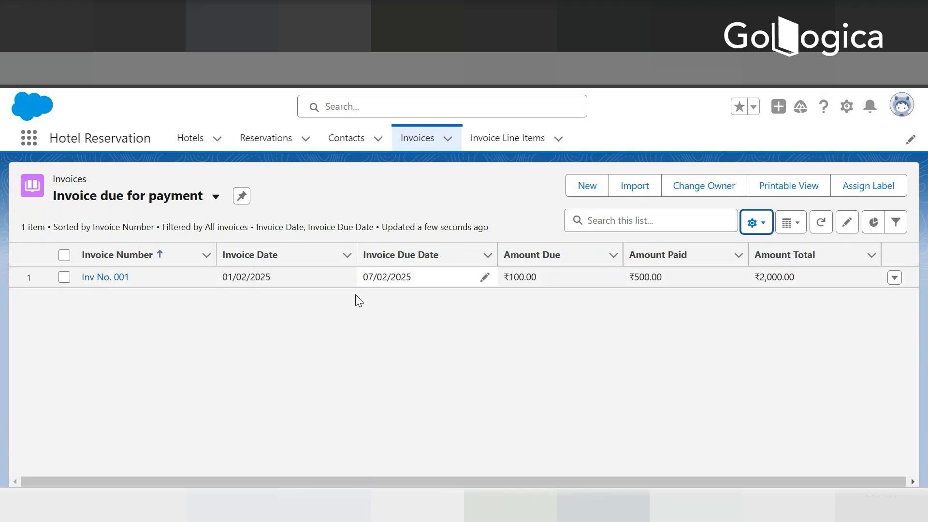
Open the Object Manager in Setup, find the Room object and review its details
{"action": "left_click", "coordinate": [846, 108]}
{"action": "left_click", "coordinate": [782, 173]}
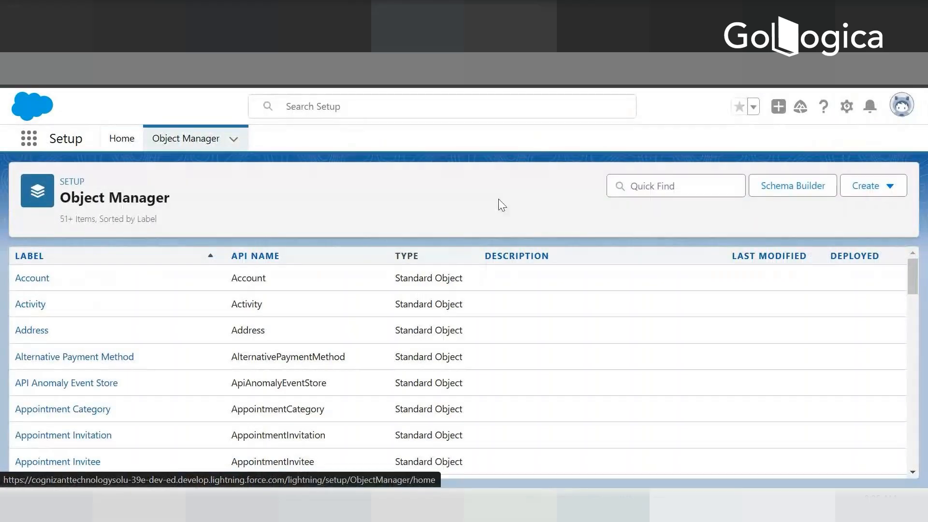
{"action": "left_click", "coordinate": [636, 187]}
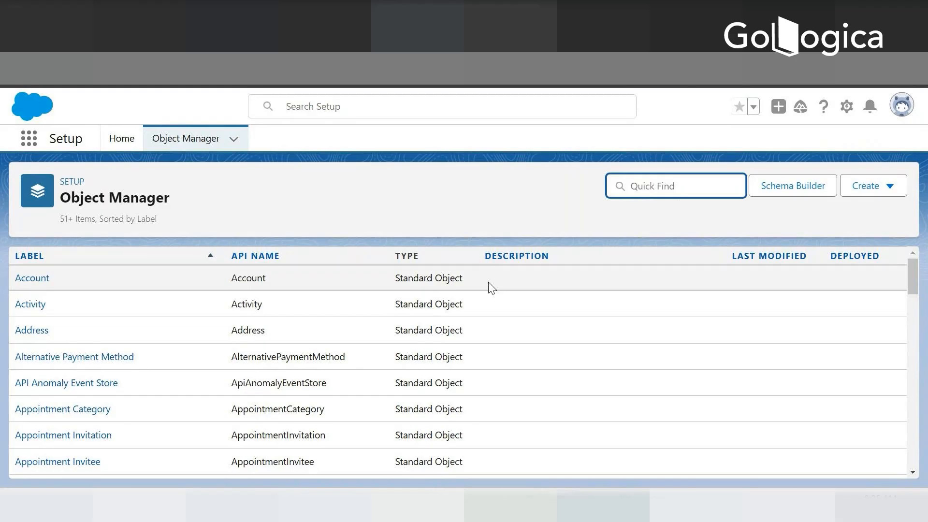
{"action": "type", "text": "room"}
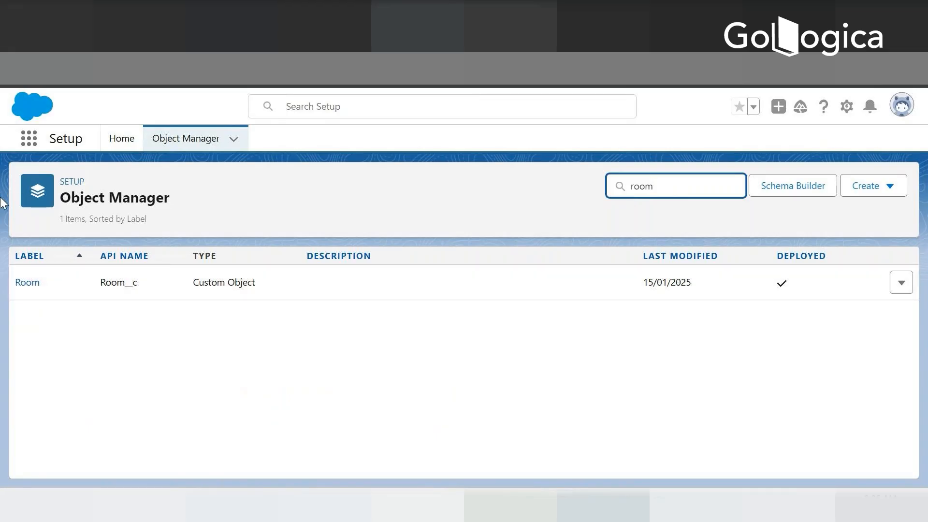
{"action": "left_click", "coordinate": [28, 284]}
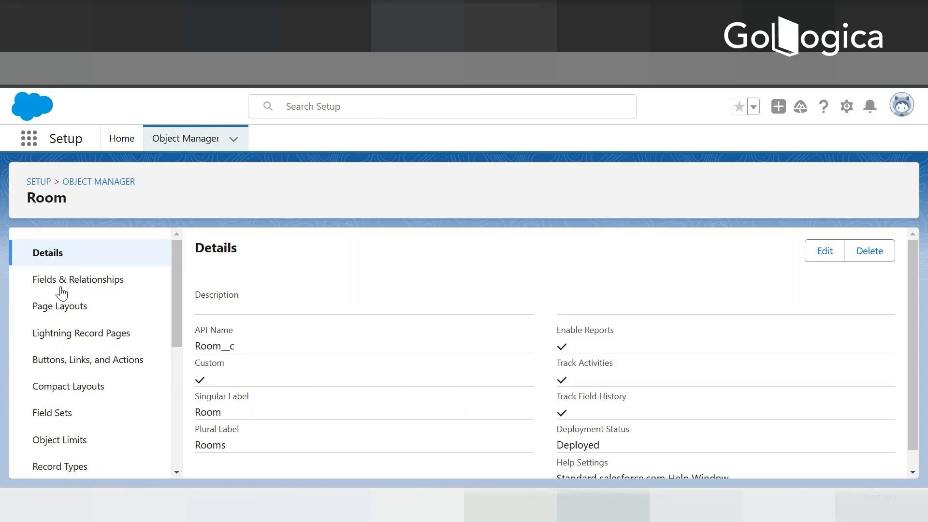
{"action": "left_click_drag", "start_coordinate": [175, 286], "coordinate": [170, 361]}
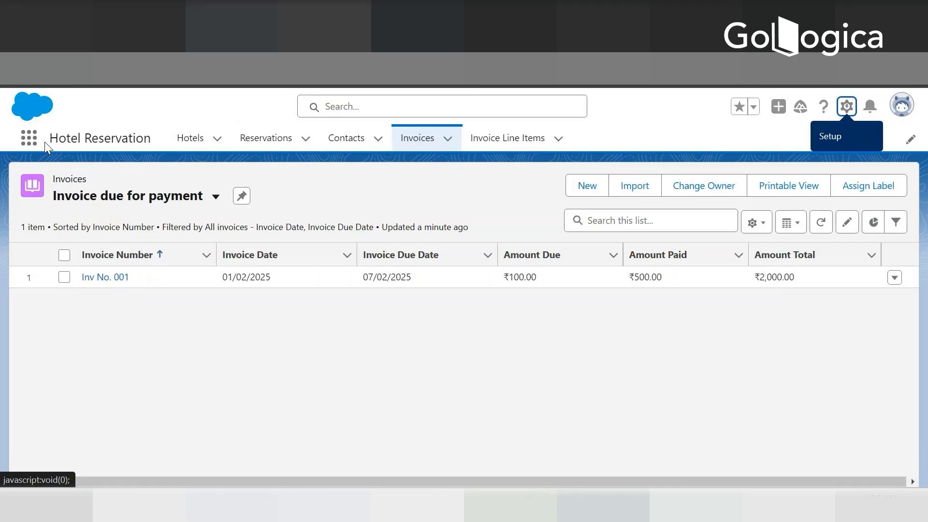
Switch to the Sales app and check its additional navigation items
{"action": "left_click", "coordinate": [32, 144]}
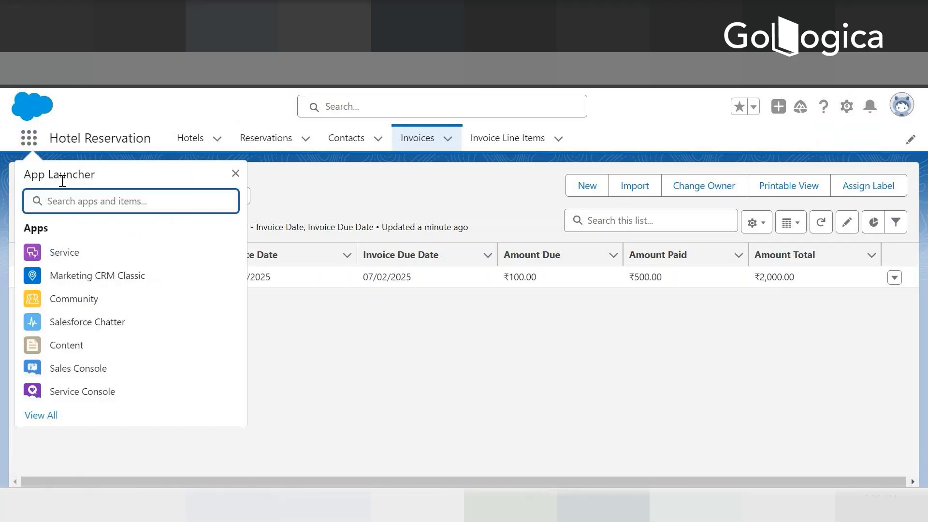
{"action": "type", "text": "Sales"}
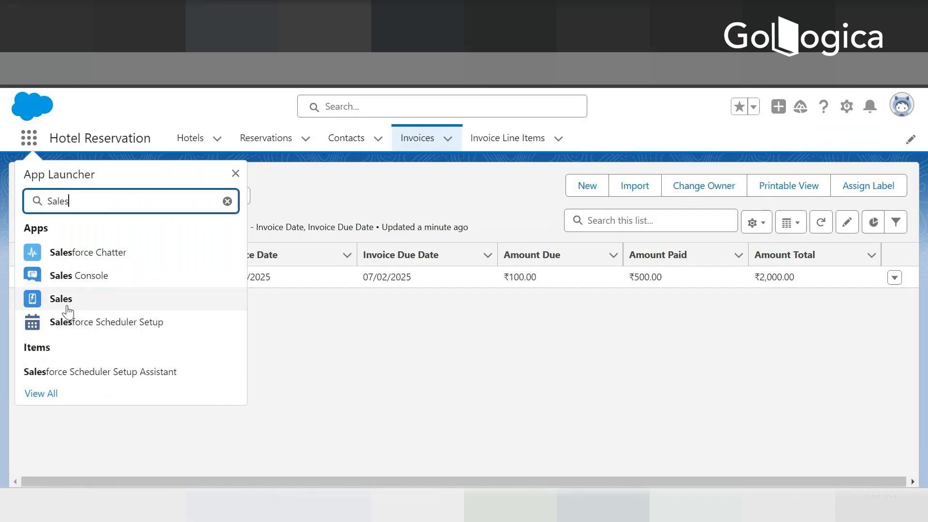
{"action": "left_click", "coordinate": [34, 303]}
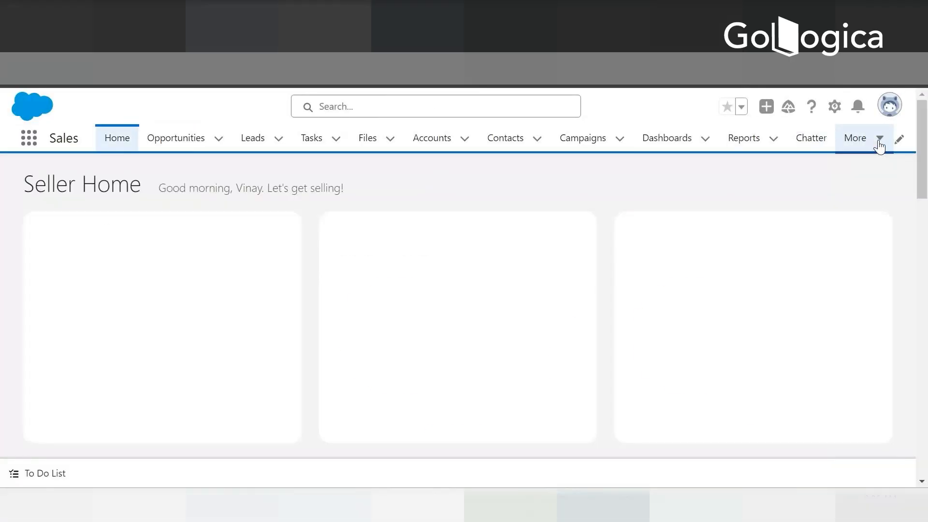
{"action": "left_click", "coordinate": [879, 141]}
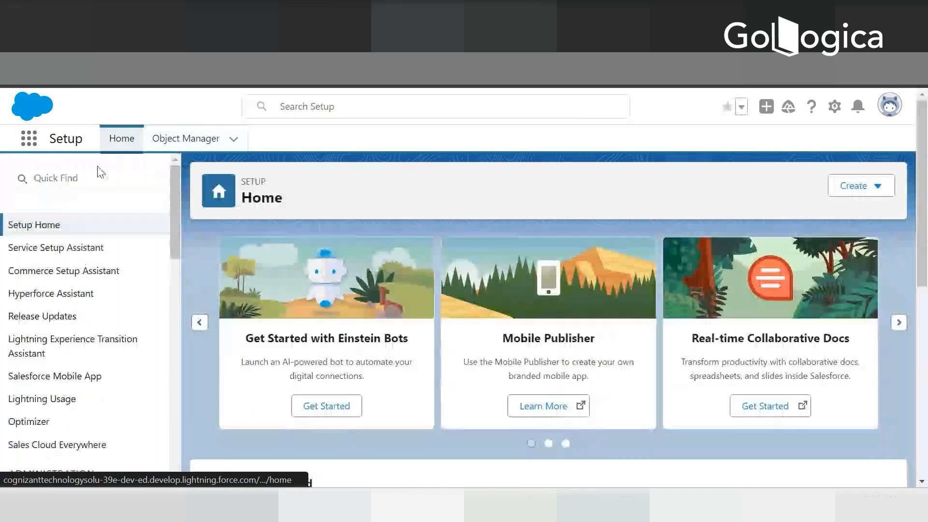
Find the Tabs page in Setup and review the existing custom tabs
{"action": "left_click", "coordinate": [81, 183]}
{"action": "type", "text": "ta"}
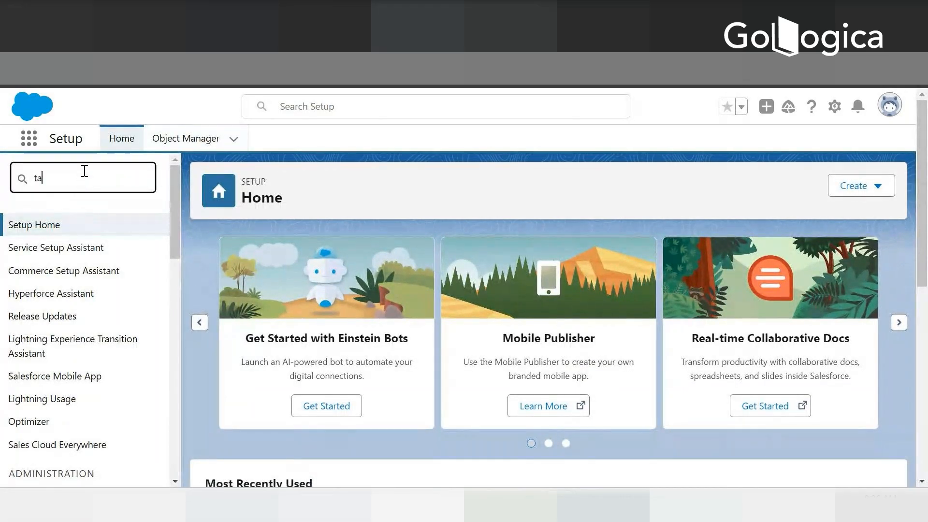
{"action": "type", "text": "b"}
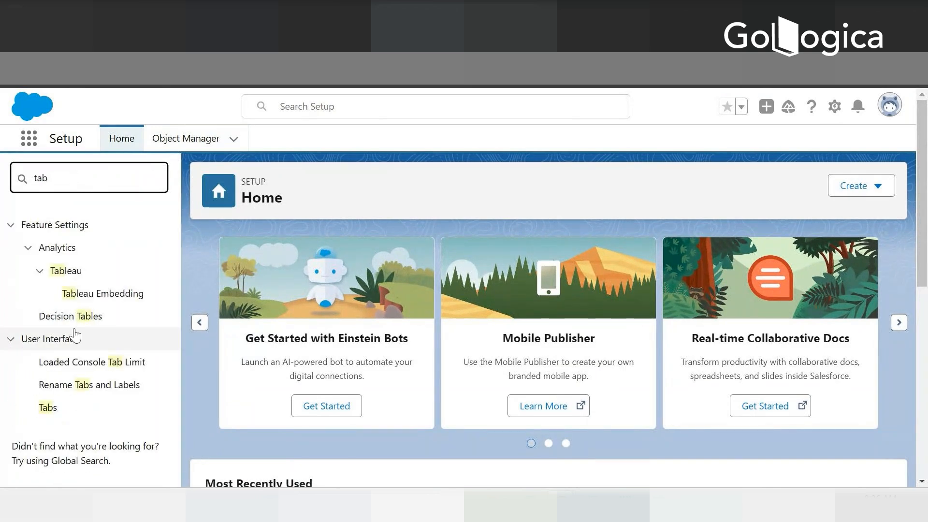
{"action": "left_click", "coordinate": [48, 407]}
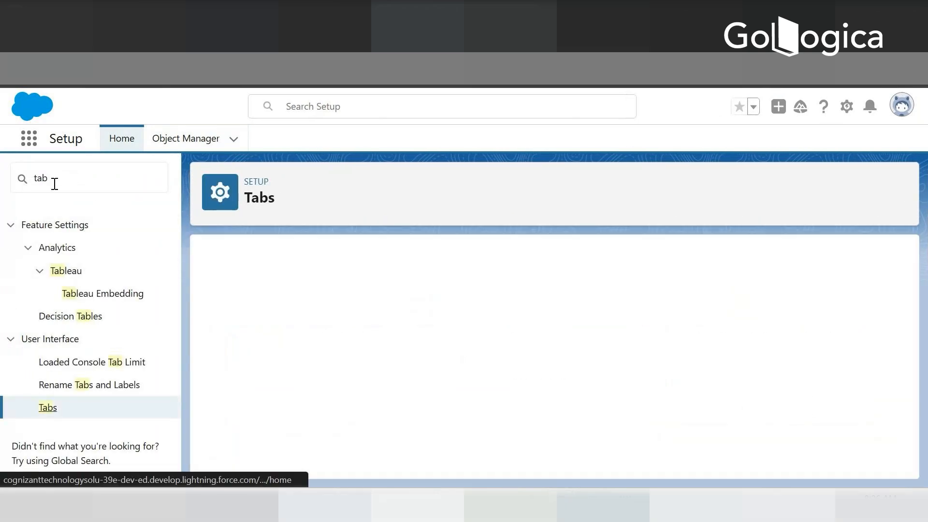
{"action": "scroll", "coordinate": [297, 429], "scroll_direction": "down", "scroll_amount": 3}
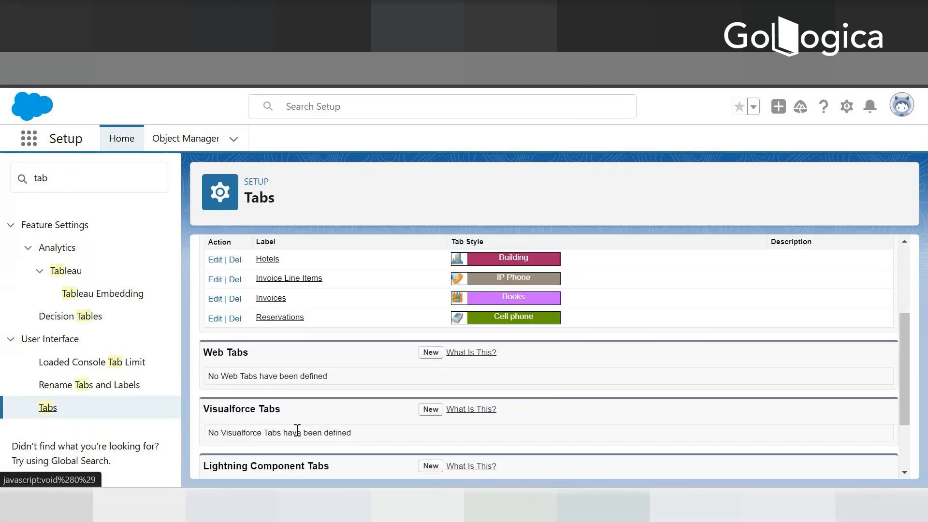
{"action": "scroll", "coordinate": [296, 429], "scroll_direction": "up", "scroll_amount": 3}
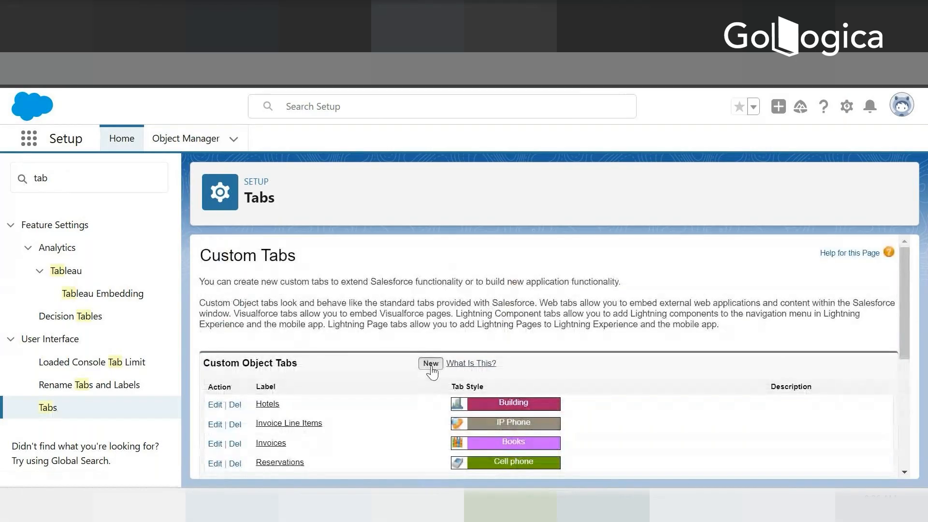
Start a new custom object tab for the Room object with the Building tab style
{"action": "left_click", "coordinate": [400, 363]}
{"action": "scroll", "coordinate": [323, 273], "scroll_direction": "down", "scroll_amount": 3}
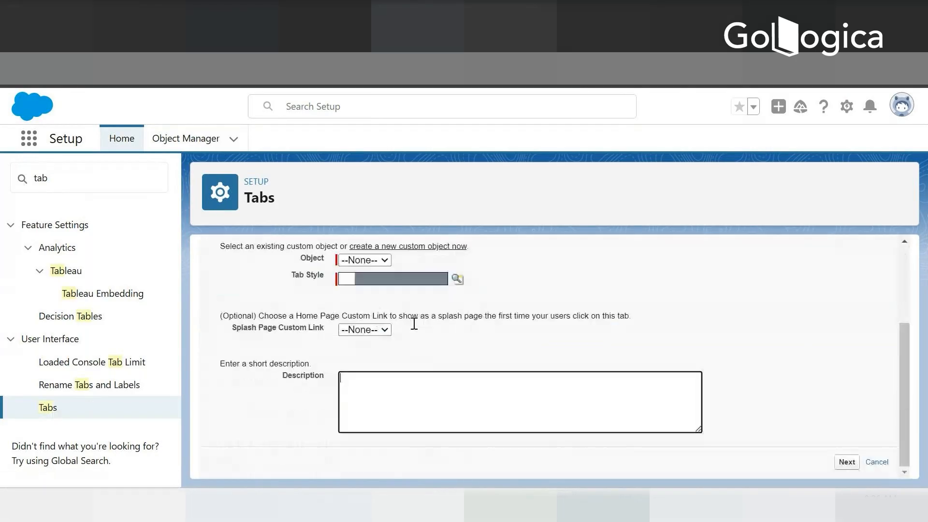
{"action": "left_click", "coordinate": [384, 264]}
{"action": "left_click", "coordinate": [354, 293]}
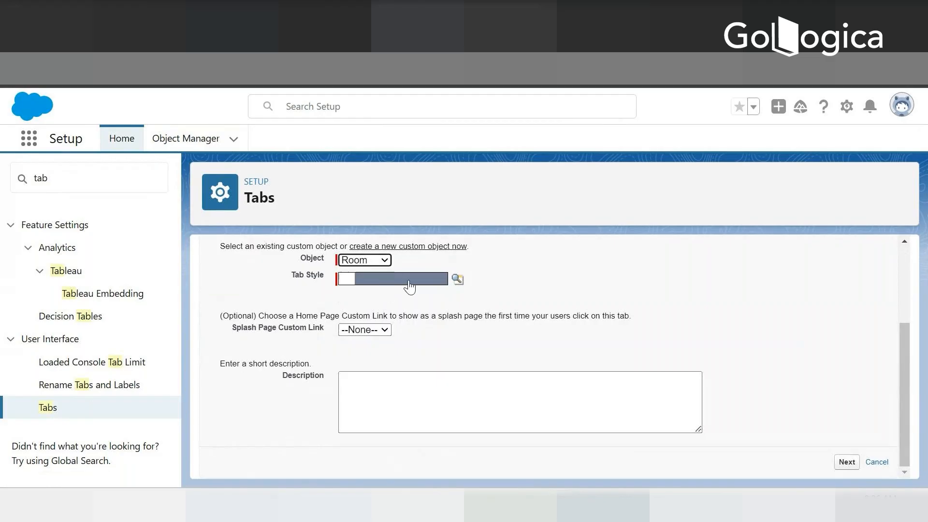
{"action": "left_click", "coordinate": [458, 280]}
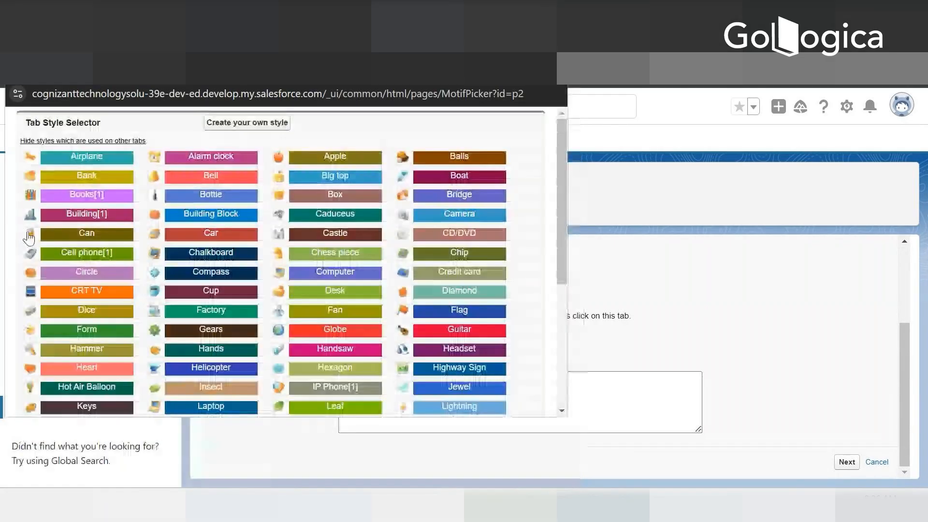
{"action": "left_click", "coordinate": [30, 214]}
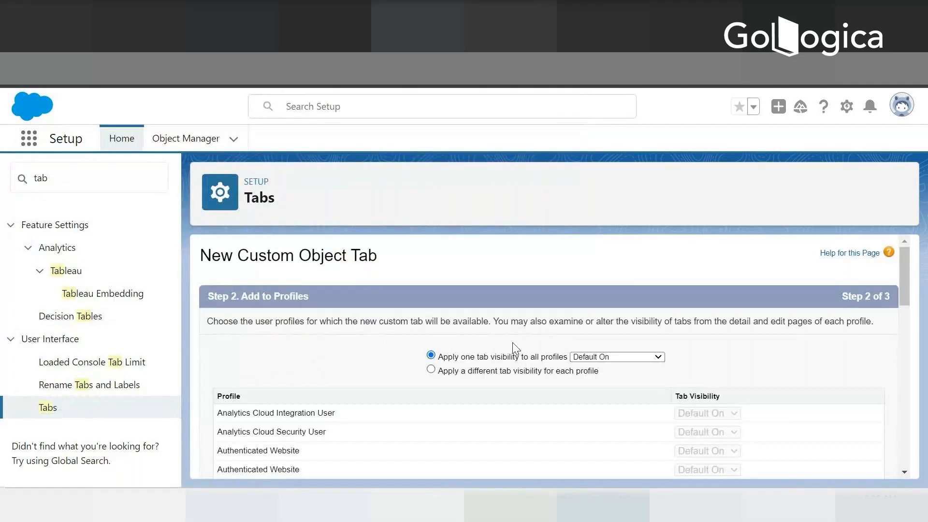
Keep the new tab's visibility at Default On for all profiles and continue to the custom app assignment
{"action": "scroll", "coordinate": [504, 377], "scroll_direction": "down", "scroll_amount": 6}
{"action": "scroll", "coordinate": [898, 443], "scroll_direction": "down", "scroll_amount": 5}
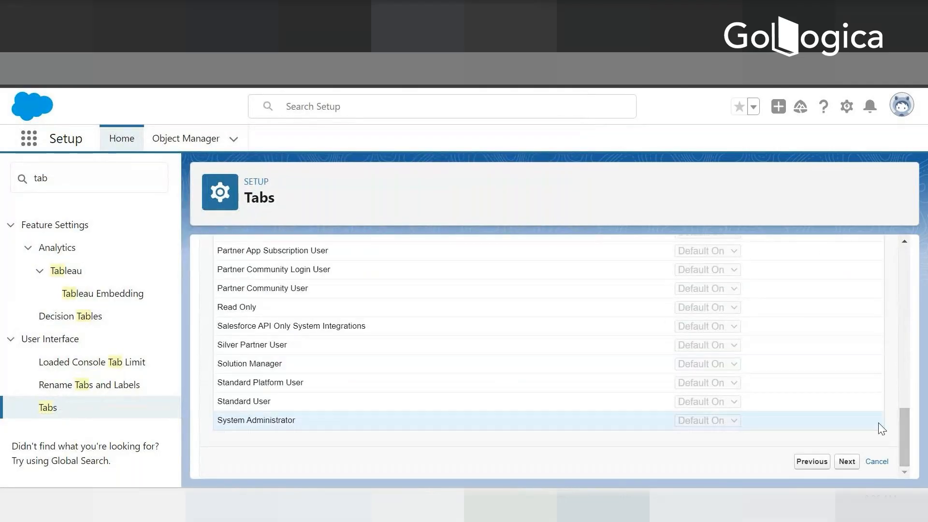
{"action": "scroll", "coordinate": [820, 379], "scroll_direction": "up", "scroll_amount": 10}
{"action": "scroll", "coordinate": [858, 375], "scroll_direction": "down", "scroll_amount": 10}
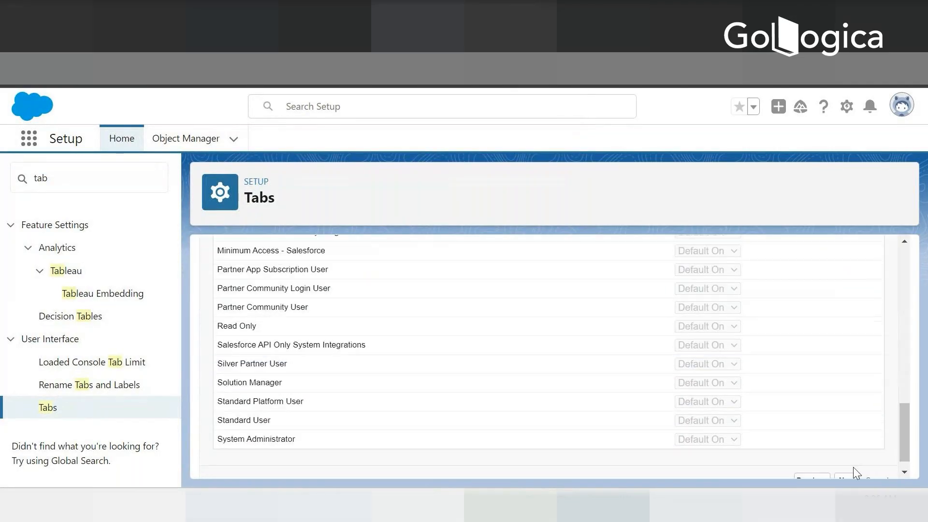
{"action": "left_click", "coordinate": [846, 461]}
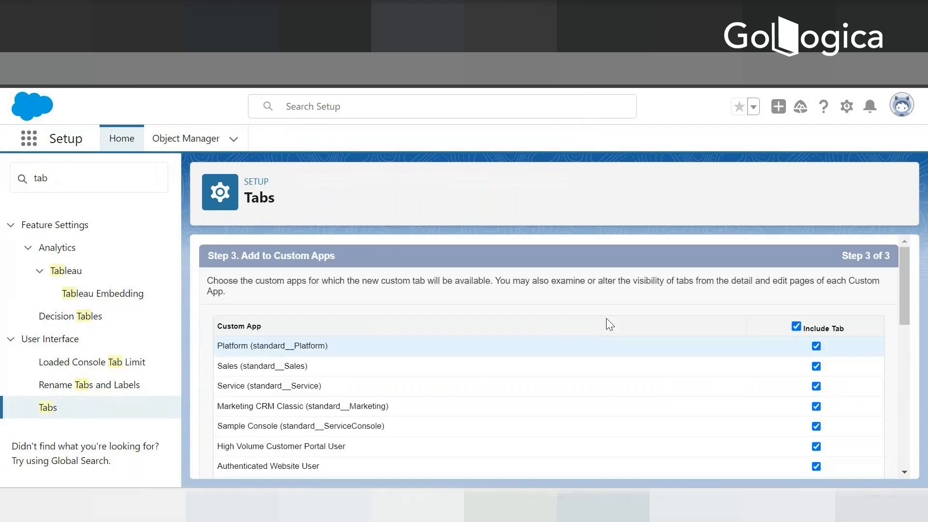
Exclude the Room tab from all custom apps, include it only in Sales (standard__Sales), and save the tab
{"action": "left_click", "coordinate": [796, 327]}
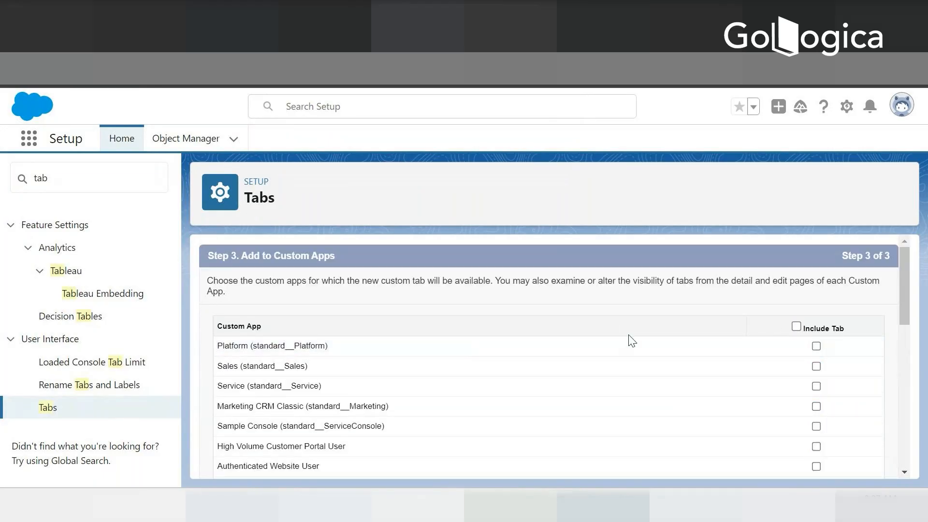
{"action": "scroll", "coordinate": [632, 340], "scroll_direction": "down", "scroll_amount": 3}
{"action": "scroll", "coordinate": [626, 348], "scroll_direction": "up", "scroll_amount": 3}
{"action": "scroll", "coordinate": [578, 306], "scroll_direction": "down", "scroll_amount": 8}
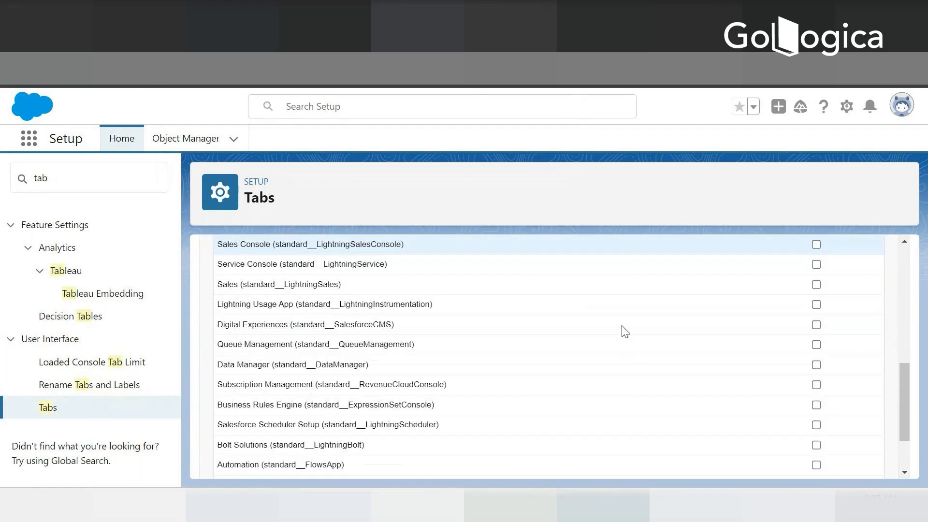
{"action": "scroll", "coordinate": [623, 336], "scroll_direction": "down", "scroll_amount": 2}
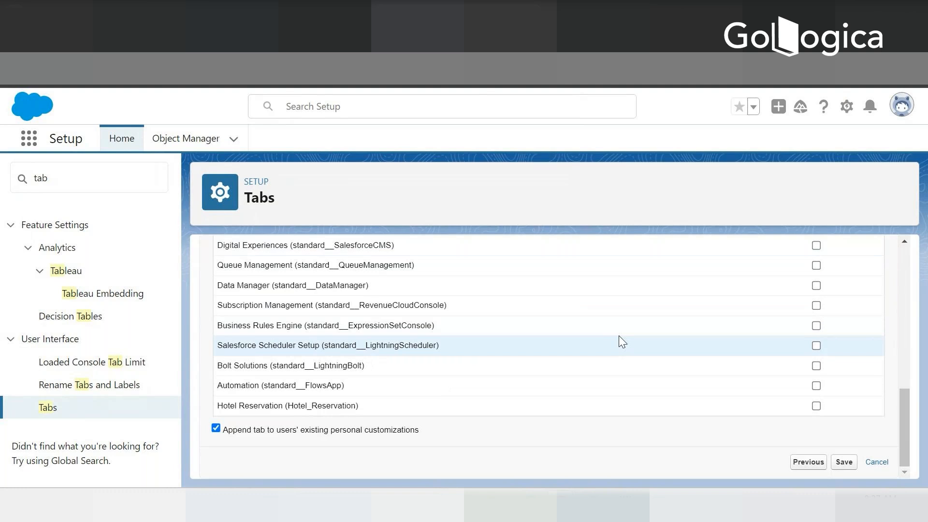
{"action": "scroll", "coordinate": [619, 338], "scroll_direction": "up", "scroll_amount": 10}
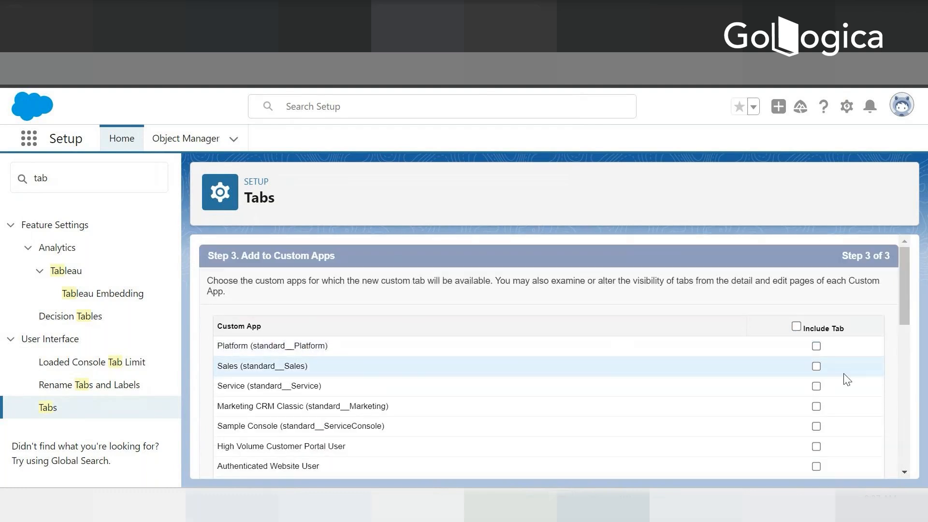
{"action": "left_click", "coordinate": [815, 366]}
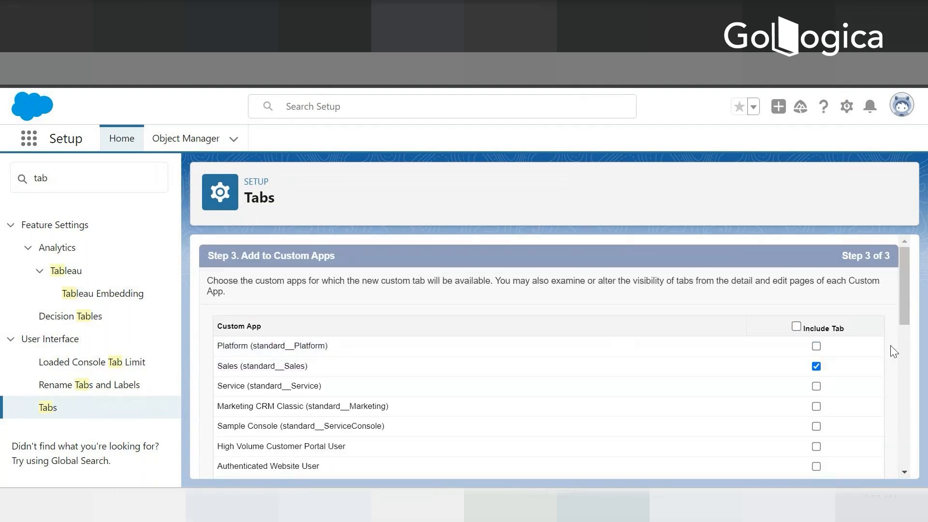
{"action": "scroll", "coordinate": [895, 351], "scroll_direction": "down", "scroll_amount": 10}
{"action": "left_click", "coordinate": [847, 465]}
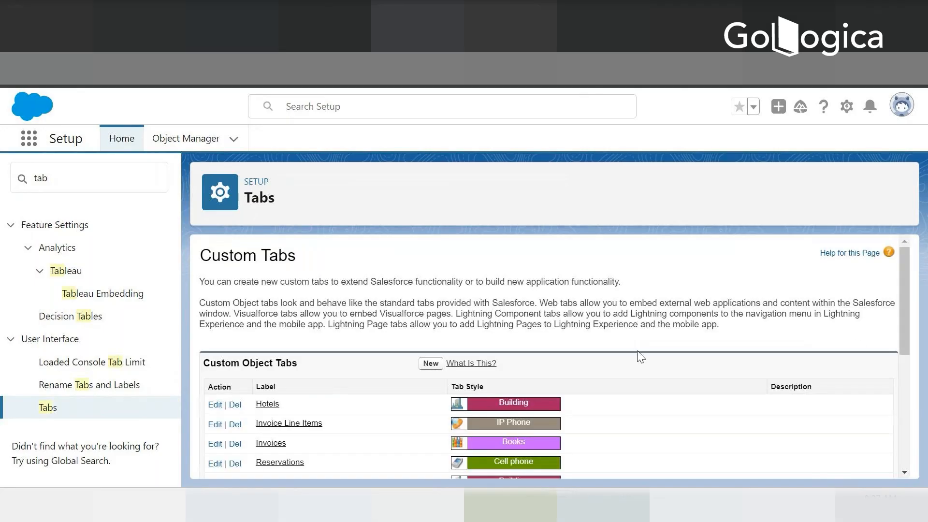
{"action": "scroll", "coordinate": [640, 357], "scroll_direction": "down", "scroll_amount": 5}
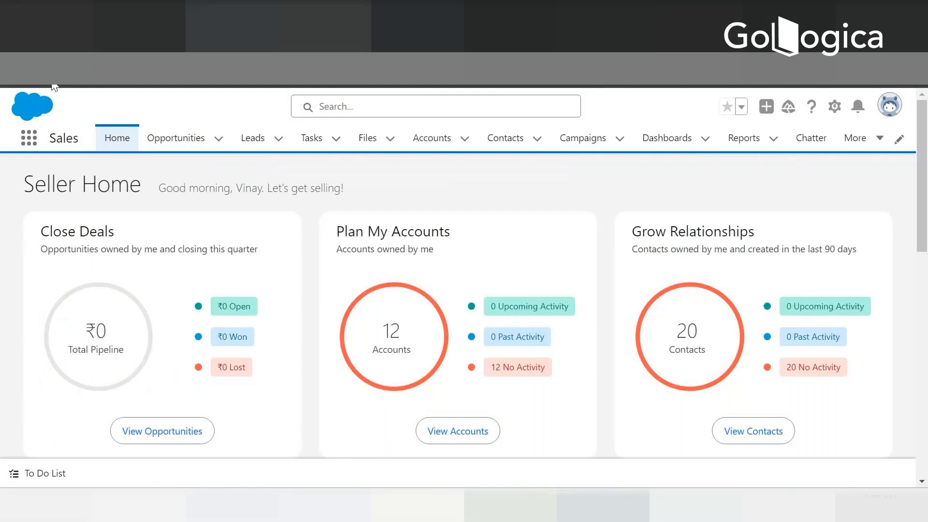
Reload the Sales app, check its additional navigation items, and search all records for Room
{"action": "key", "text": "F5"}
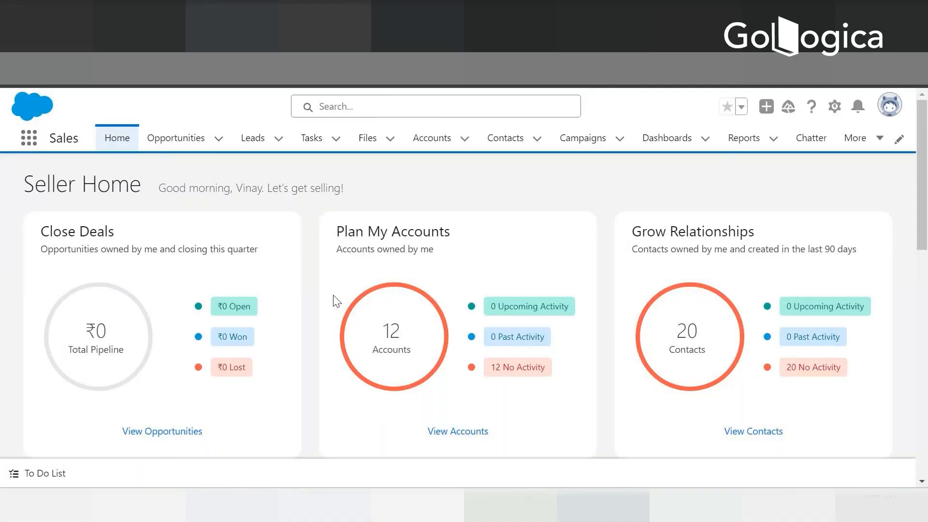
{"action": "left_click", "coordinate": [870, 141]}
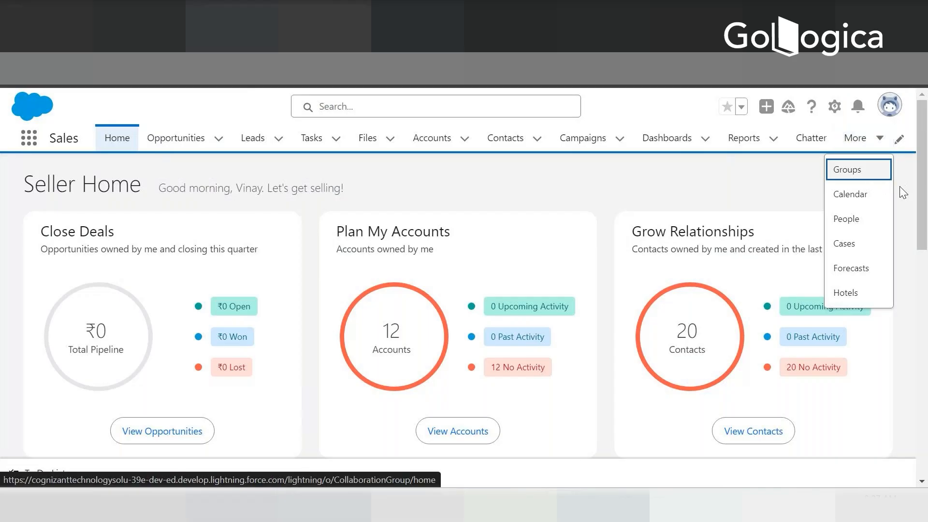
{"action": "left_click", "coordinate": [413, 102]}
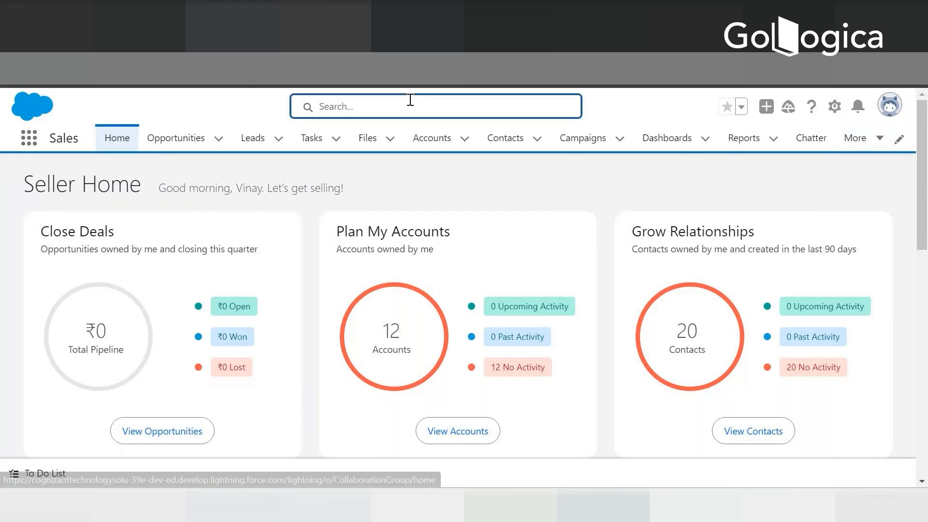
{"action": "type", "text": "Room"}
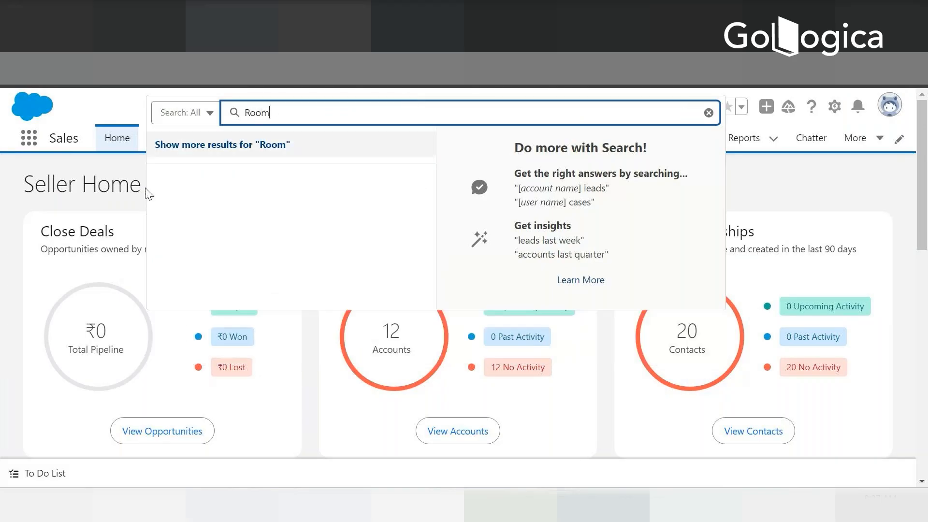
{"action": "left_click", "coordinate": [254, 148]}
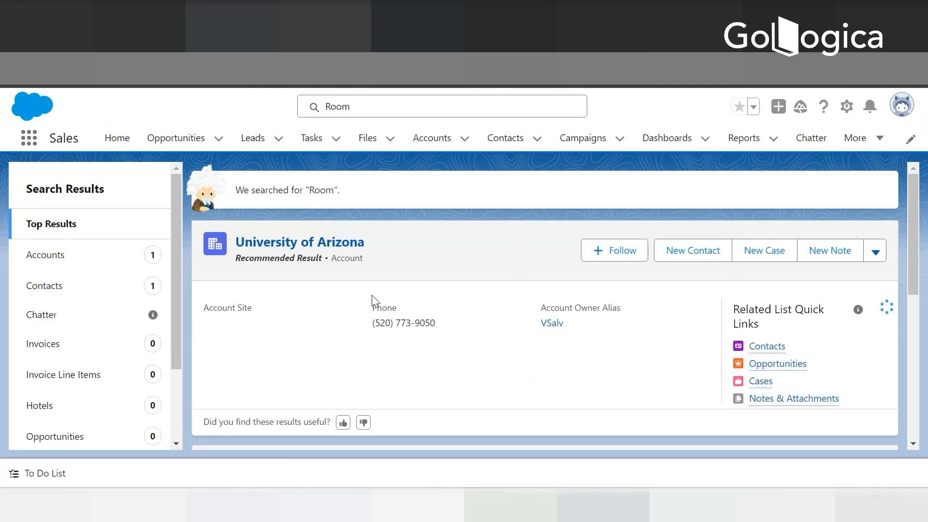
{"action": "scroll", "coordinate": [377, 290], "scroll_direction": "down", "scroll_amount": 5}
{"action": "scroll", "coordinate": [389, 294], "scroll_direction": "up", "scroll_amount": 4}
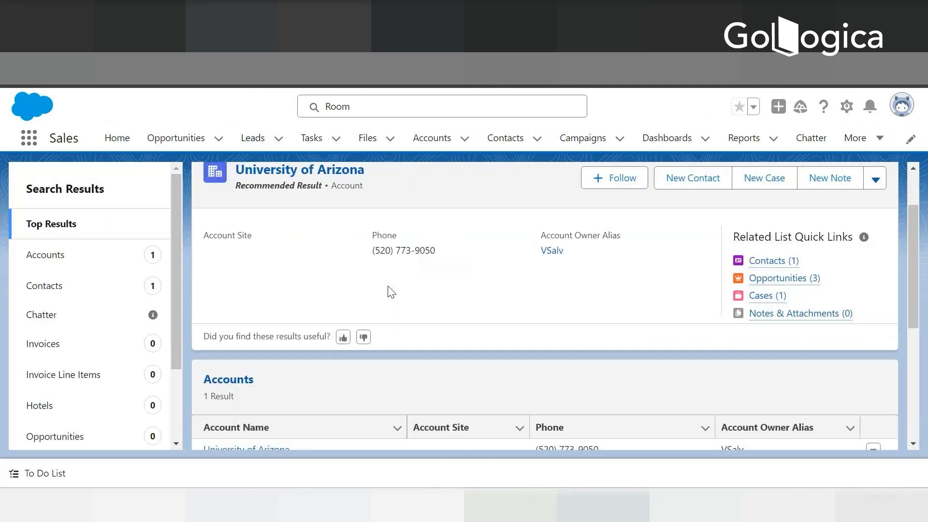
{"action": "scroll", "coordinate": [394, 251], "scroll_direction": "down", "scroll_amount": 5}
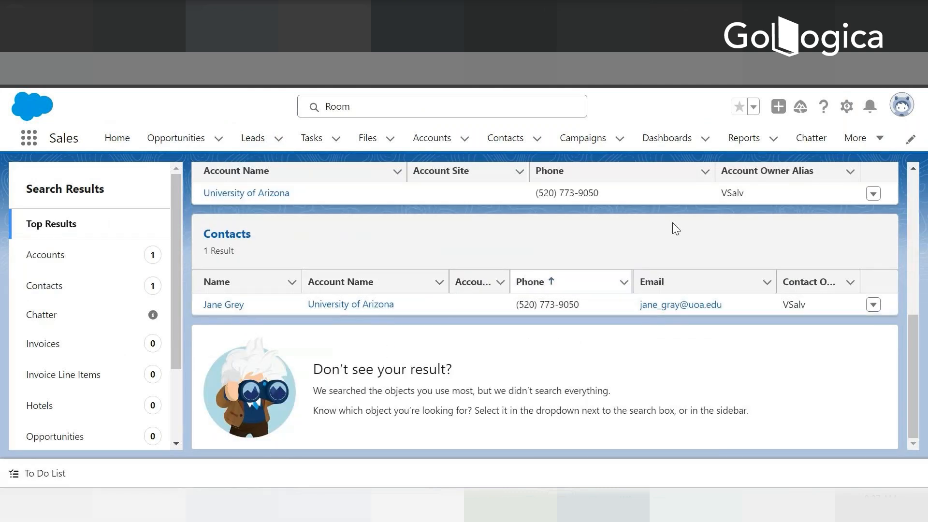
{"action": "scroll", "coordinate": [674, 225], "scroll_direction": "up", "scroll_amount": 5}
{"action": "left_click", "coordinate": [862, 142]}
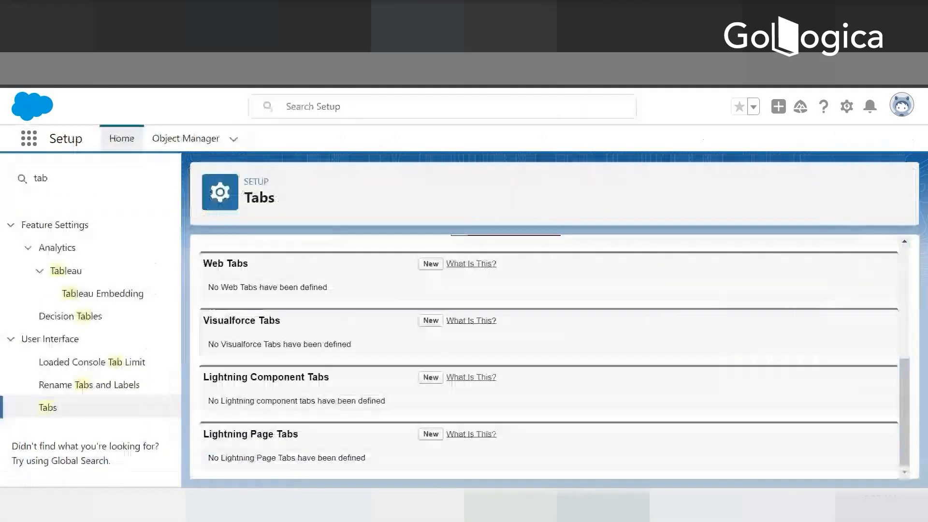
Return to the Tabs page in Setup and resave the Rooms custom tab with its existing details
{"action": "scroll", "coordinate": [327, 371], "scroll_direction": "up", "scroll_amount": 5}
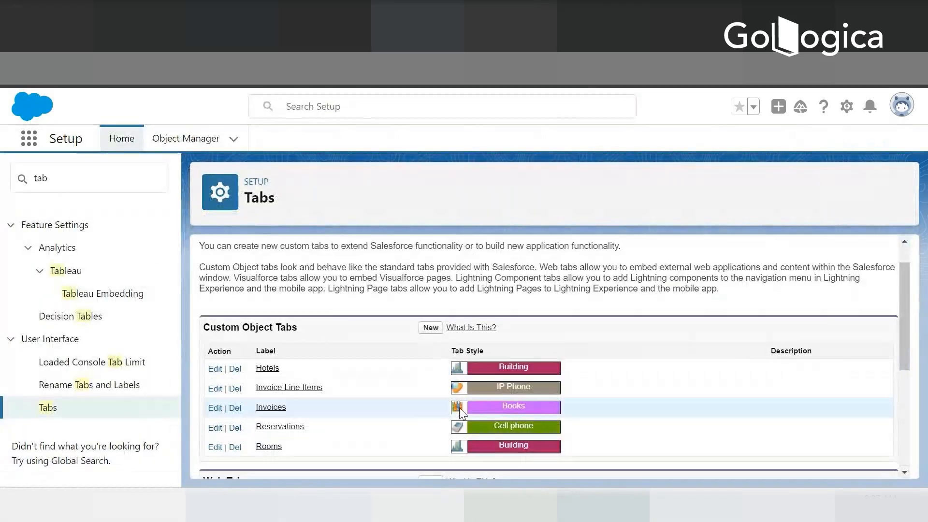
{"action": "left_click", "coordinate": [214, 447]}
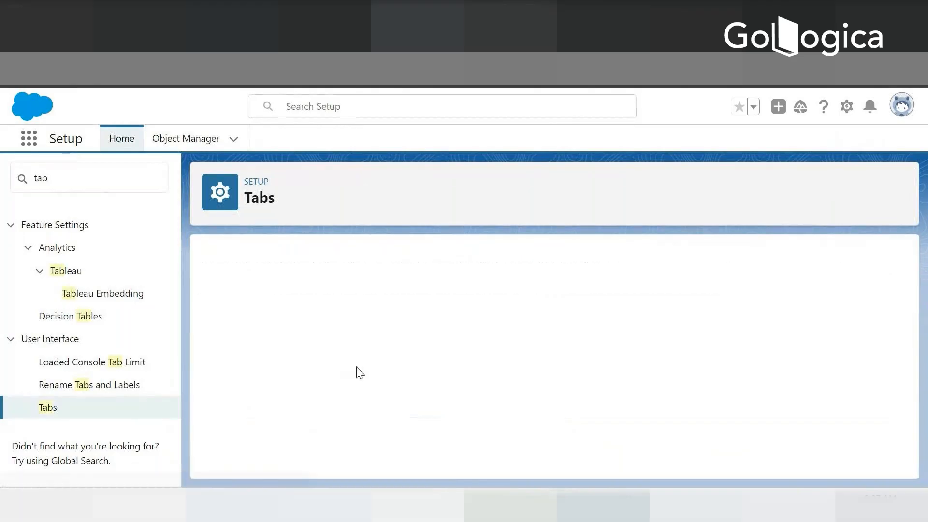
{"action": "scroll", "coordinate": [468, 345], "scroll_direction": "down", "scroll_amount": 3}
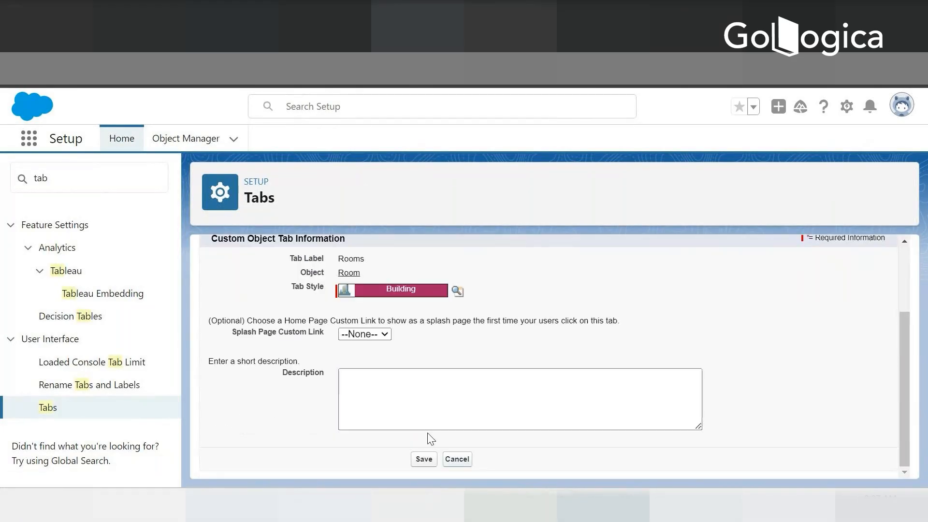
{"action": "left_click", "coordinate": [423, 457]}
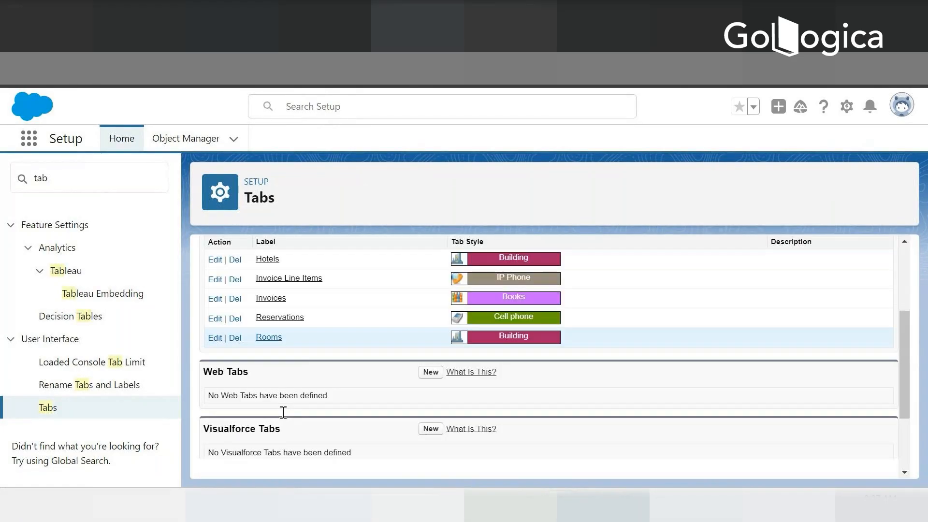
Delete the Rooms custom object tab
{"action": "scroll", "coordinate": [256, 358], "scroll_direction": "down", "scroll_amount": 2}
{"action": "left_click", "coordinate": [235, 267]}
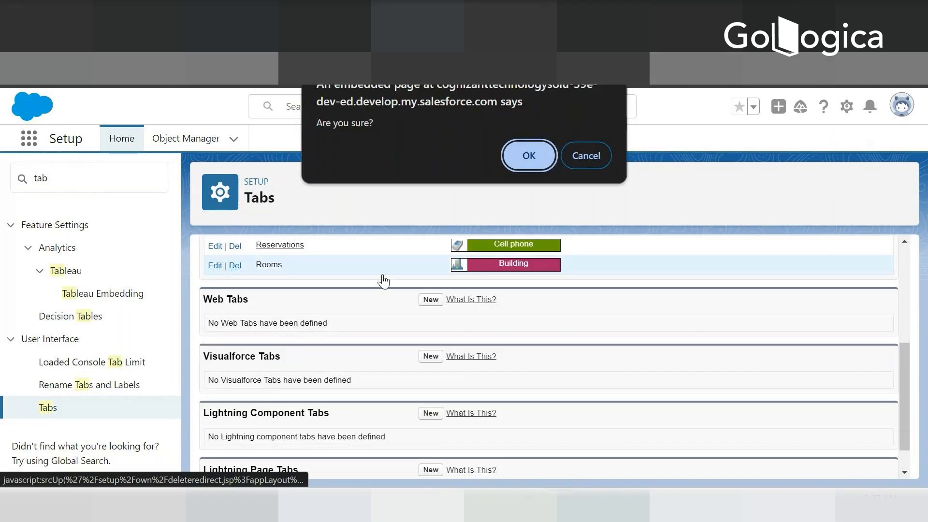
{"action": "left_click", "coordinate": [533, 158]}
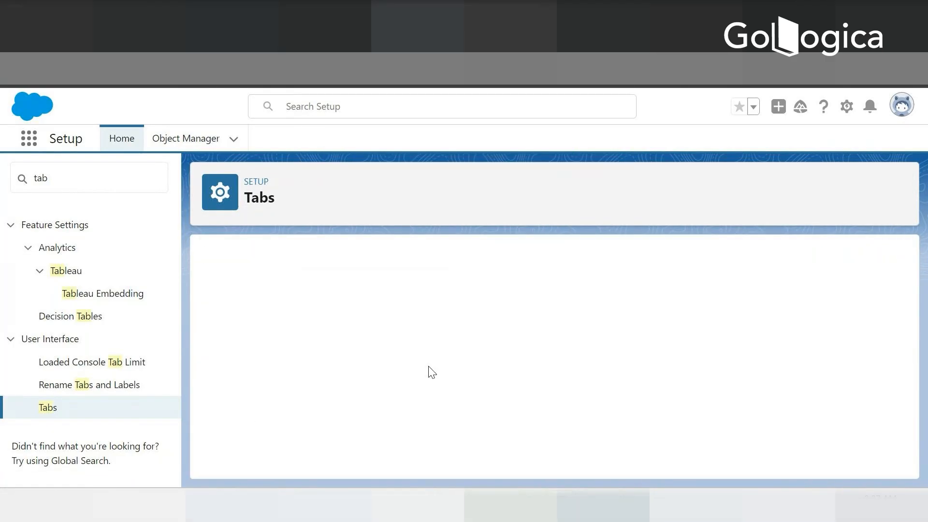
Start a new custom object tab for the Room object with the Building tab style and continue to the profiles
{"action": "left_click", "coordinate": [364, 260]}
{"action": "left_click", "coordinate": [362, 293]}
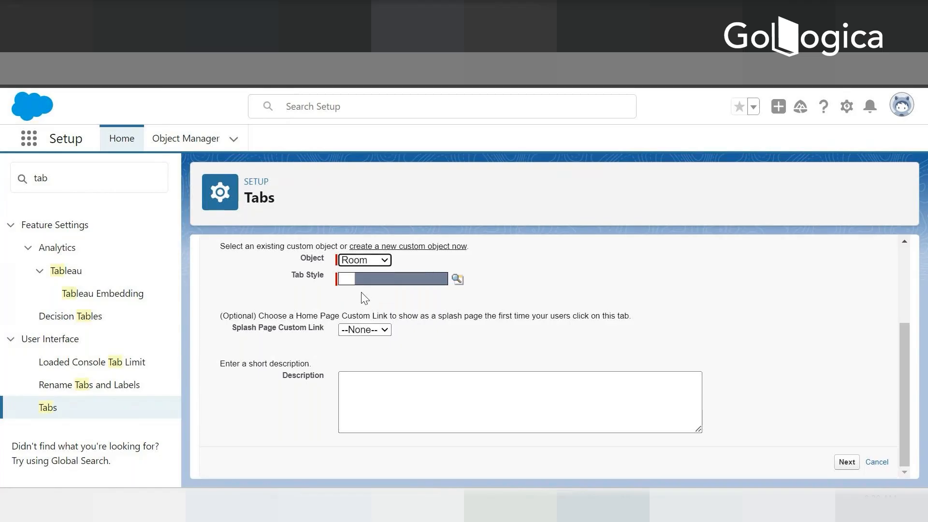
{"action": "left_click", "coordinate": [847, 461]}
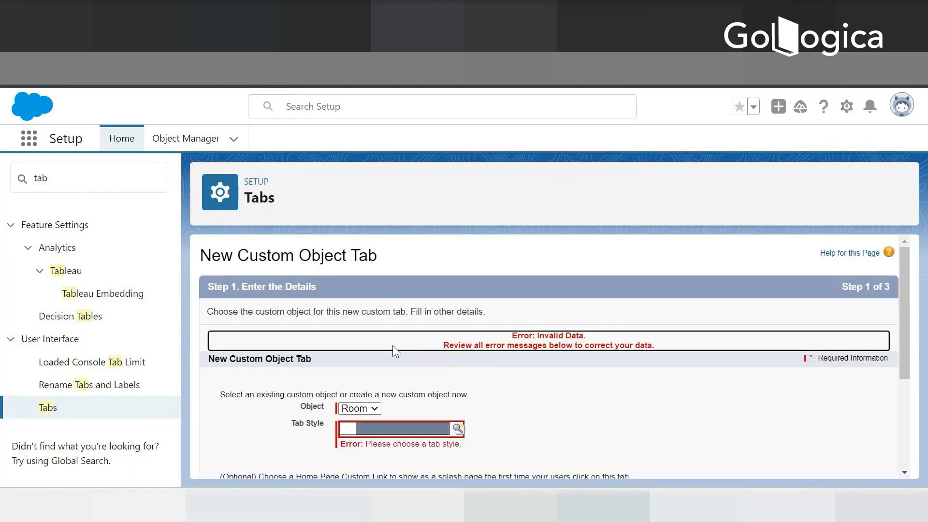
{"action": "left_click", "coordinate": [453, 430]}
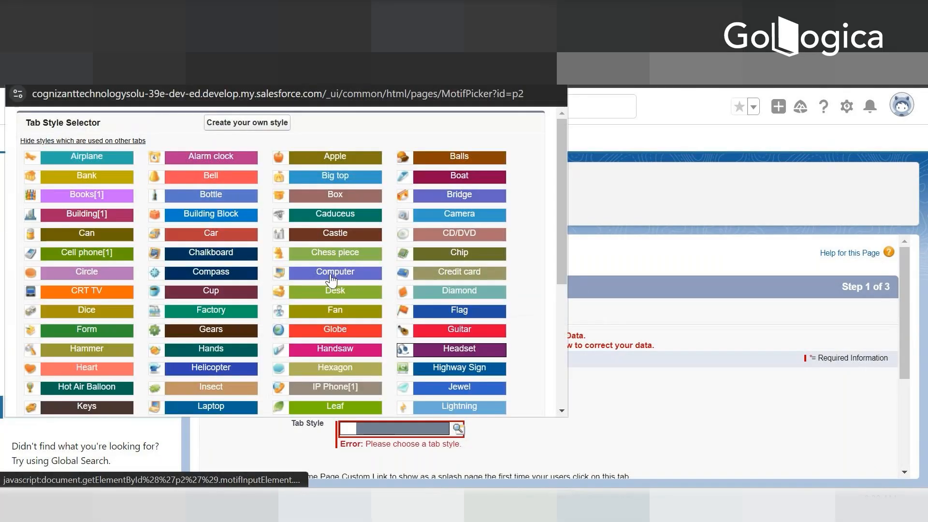
{"action": "left_click", "coordinate": [78, 212]}
{"action": "scroll", "coordinate": [573, 410], "scroll_direction": "down", "scroll_amount": 3}
{"action": "left_click", "coordinate": [846, 461]}
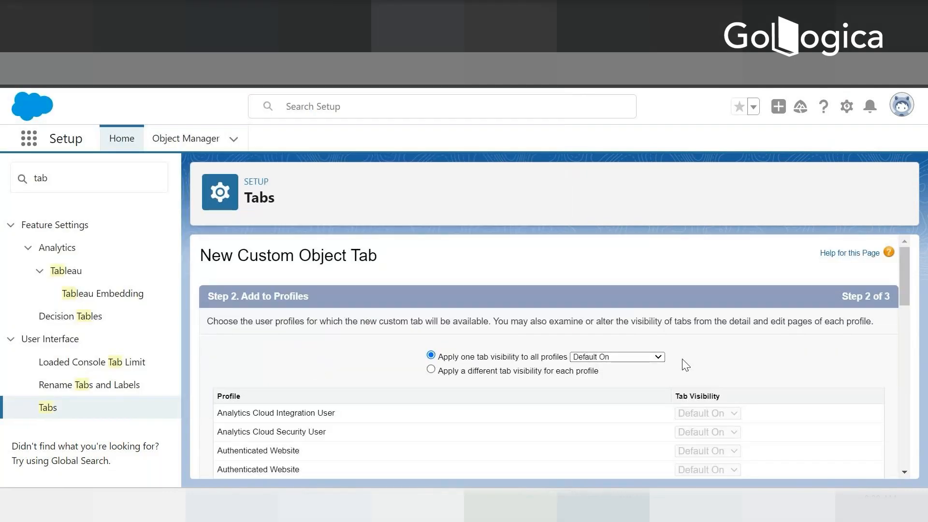
Keep Default On visibility for all profiles and the preselected custom apps, and save the Room tab
{"action": "scroll", "coordinate": [746, 352], "scroll_direction": "down", "scroll_amount": 10}
{"action": "left_click", "coordinate": [847, 461]}
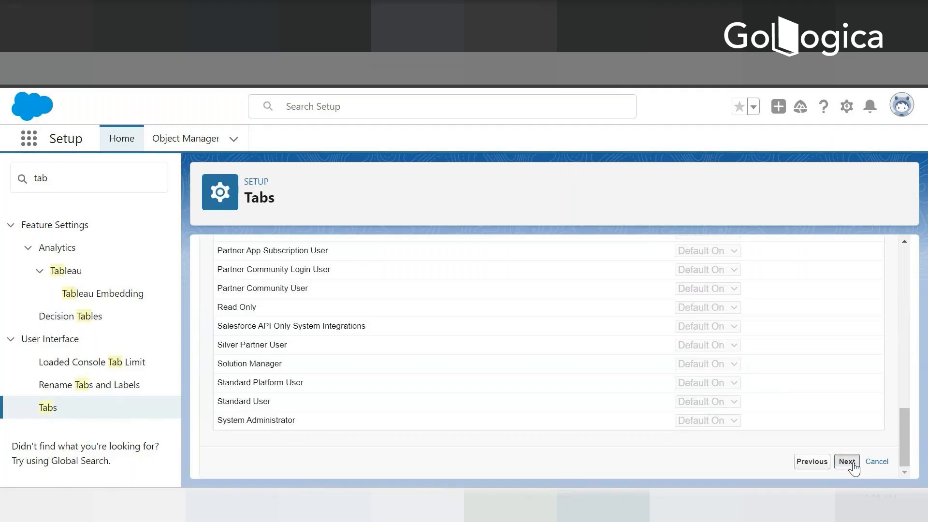
{"action": "scroll", "coordinate": [873, 371], "scroll_direction": "down", "scroll_amount": 10}
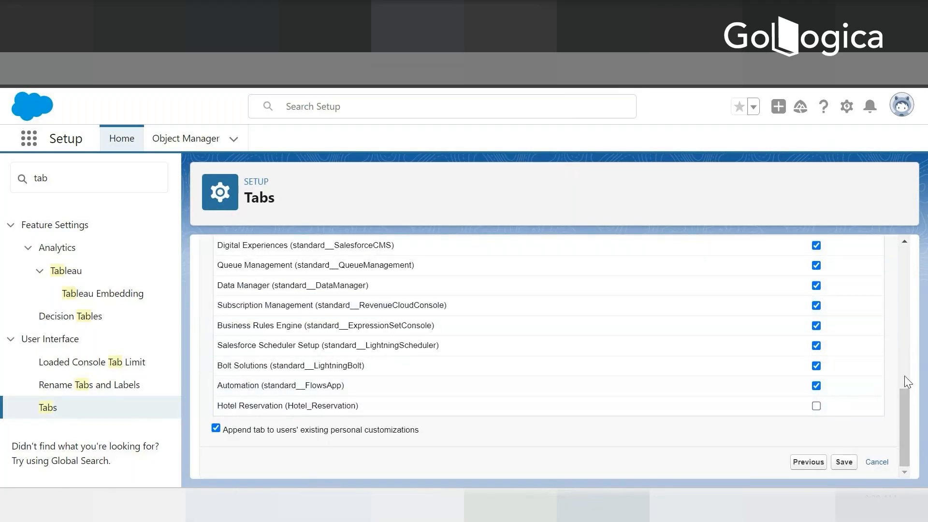
{"action": "scroll", "coordinate": [904, 375], "scroll_direction": "up", "scroll_amount": 10}
{"action": "scroll", "coordinate": [902, 374], "scroll_direction": "up", "scroll_amount": 2}
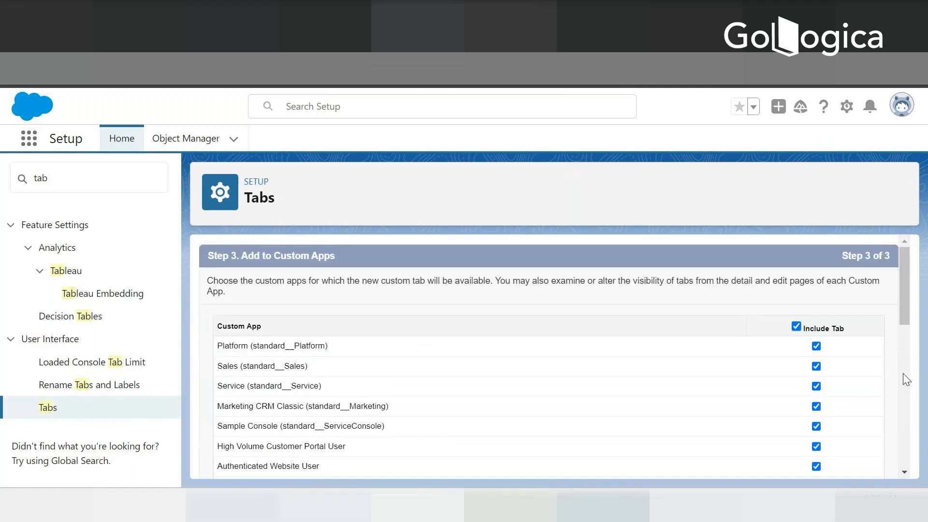
{"action": "scroll", "coordinate": [904, 370], "scroll_direction": "down", "scroll_amount": 12}
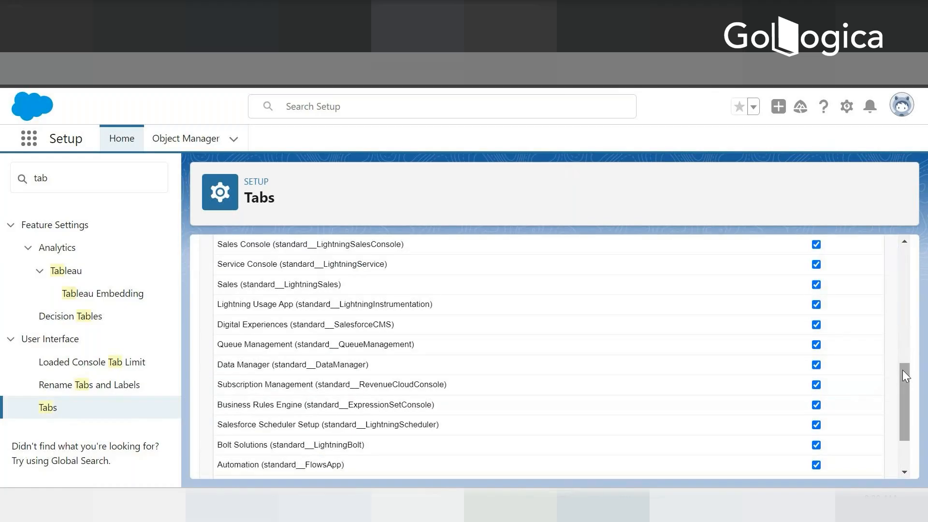
{"action": "left_click", "coordinate": [843, 462]}
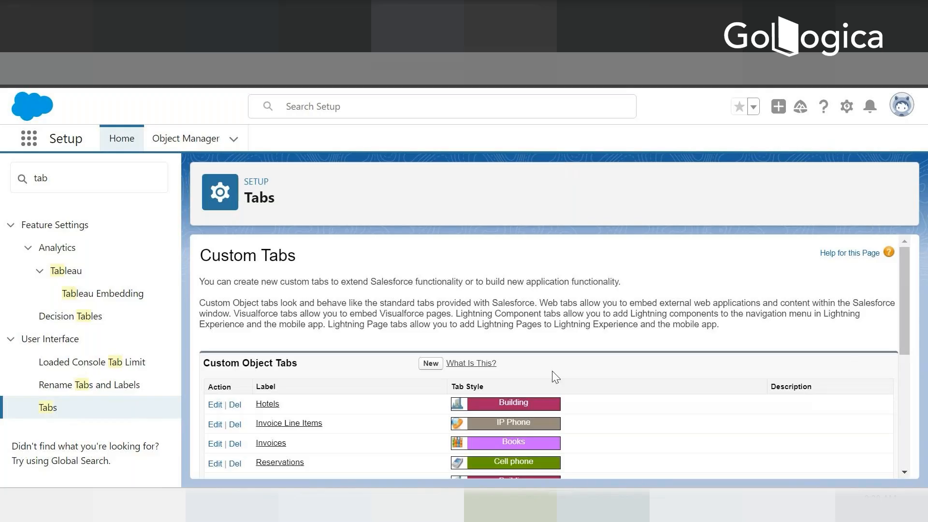
Review the custom object tabs list and check the additional navigation items on the Sales app's home page
{"action": "scroll", "coordinate": [554, 376], "scroll_direction": "down", "scroll_amount": 5}
{"action": "scroll", "coordinate": [522, 408], "scroll_direction": "up", "scroll_amount": 3}
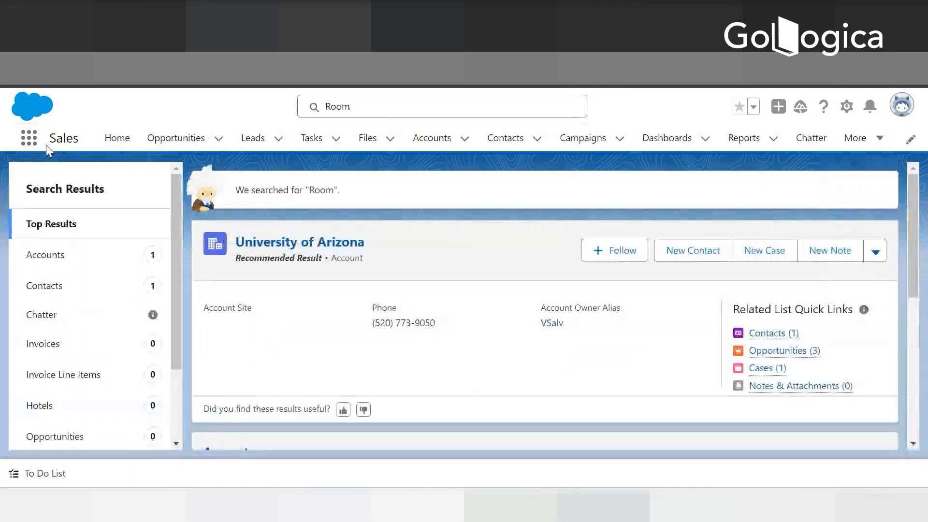
{"action": "left_click", "coordinate": [117, 140]}
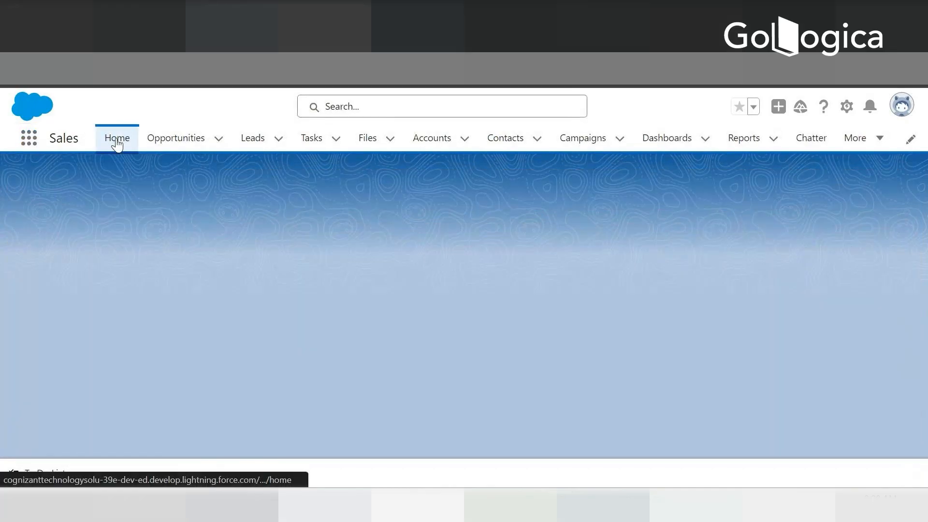
{"action": "left_click", "coordinate": [879, 139]}
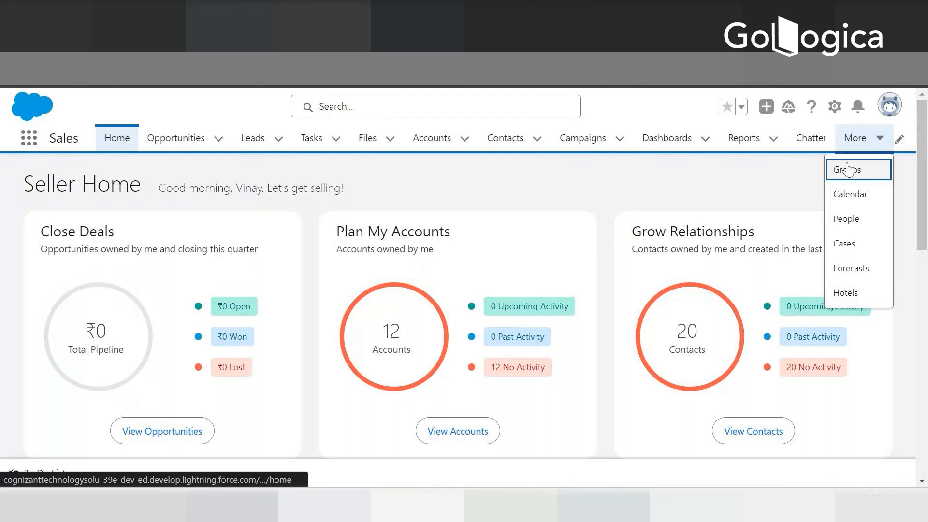
Add the Rooms item to the Sales app's navigation items and save the navigation bar
{"action": "left_click", "coordinate": [900, 140]}
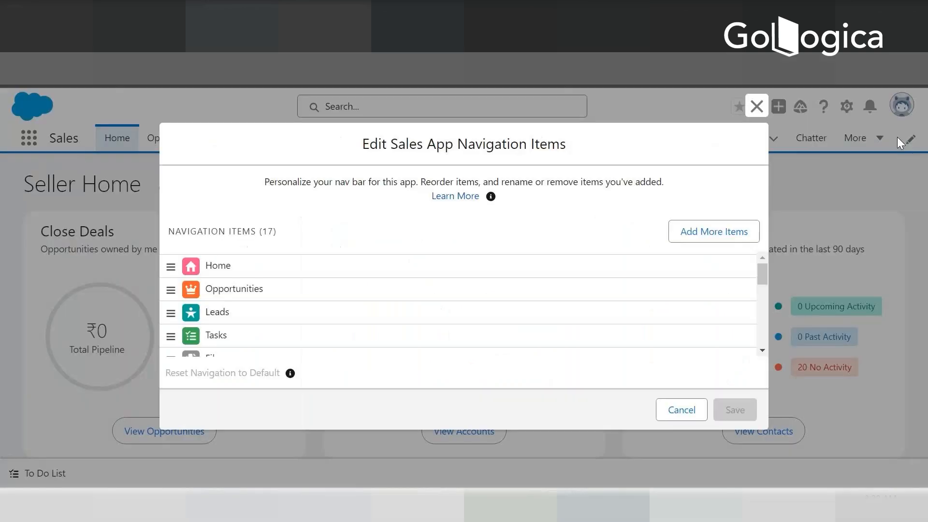
{"action": "scroll", "coordinate": [481, 270], "scroll_direction": "down", "scroll_amount": 5}
{"action": "left_click", "coordinate": [717, 229]}
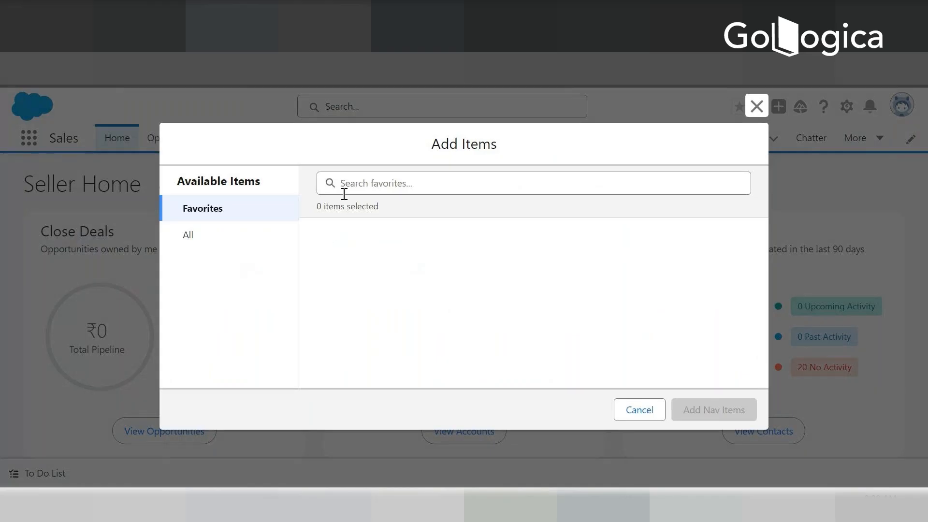
{"action": "left_click", "coordinate": [228, 239]}
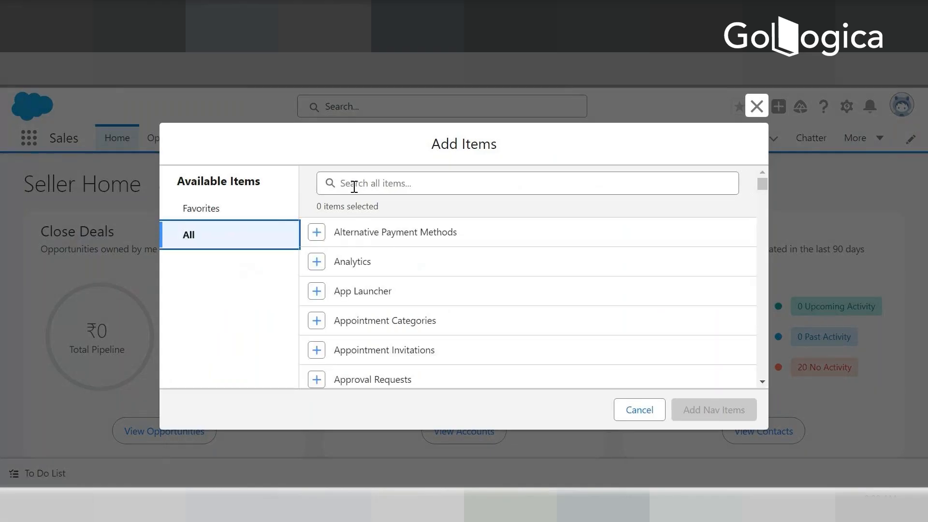
{"action": "left_click", "coordinate": [371, 187]}
{"action": "type", "text": "Room"}
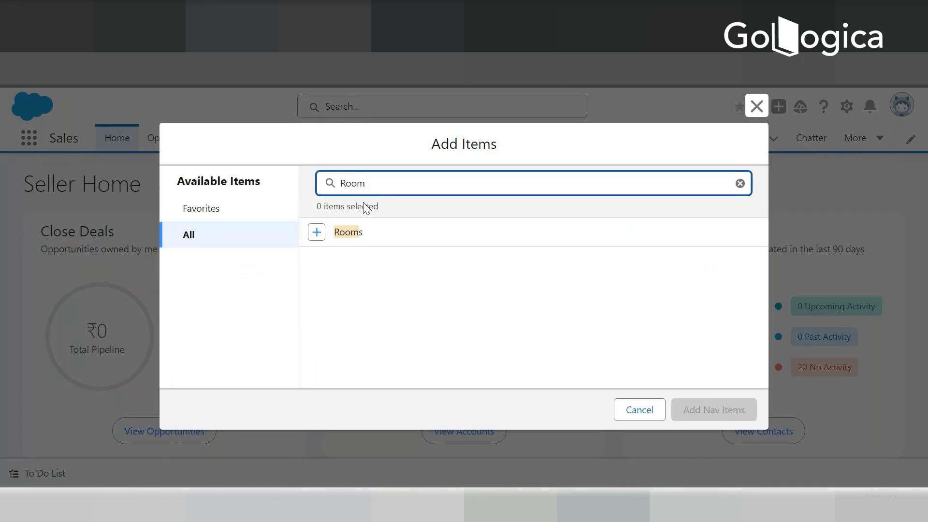
{"action": "left_click", "coordinate": [316, 233]}
{"action": "left_click", "coordinate": [716, 411]}
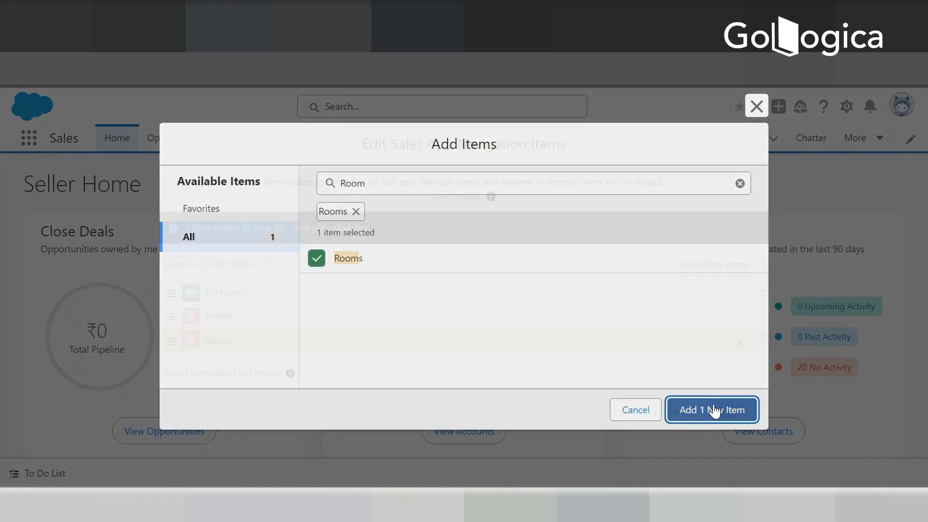
{"action": "left_click", "coordinate": [733, 409]}
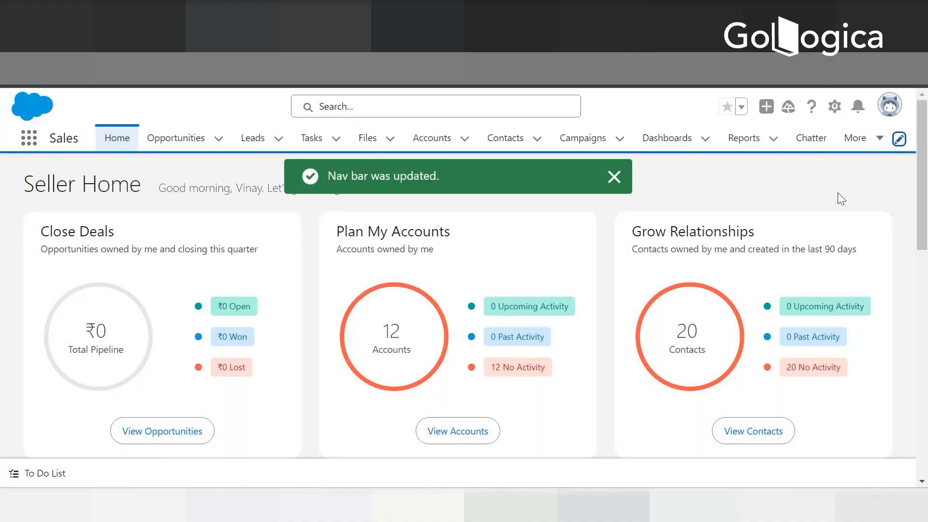
Open Rooms from the Sales app's navigation and switch its list view to All
{"action": "left_click", "coordinate": [879, 138]}
{"action": "left_click", "coordinate": [847, 317]}
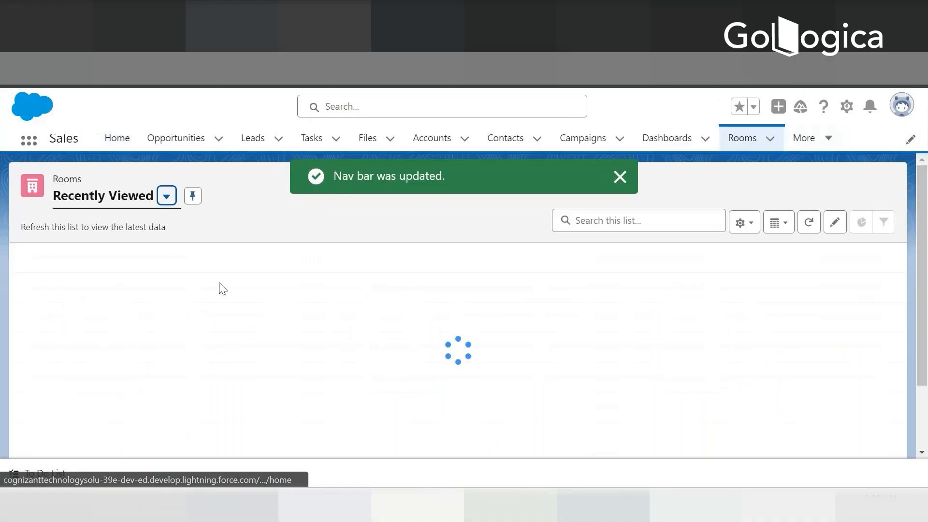
{"action": "left_click", "coordinate": [166, 197]}
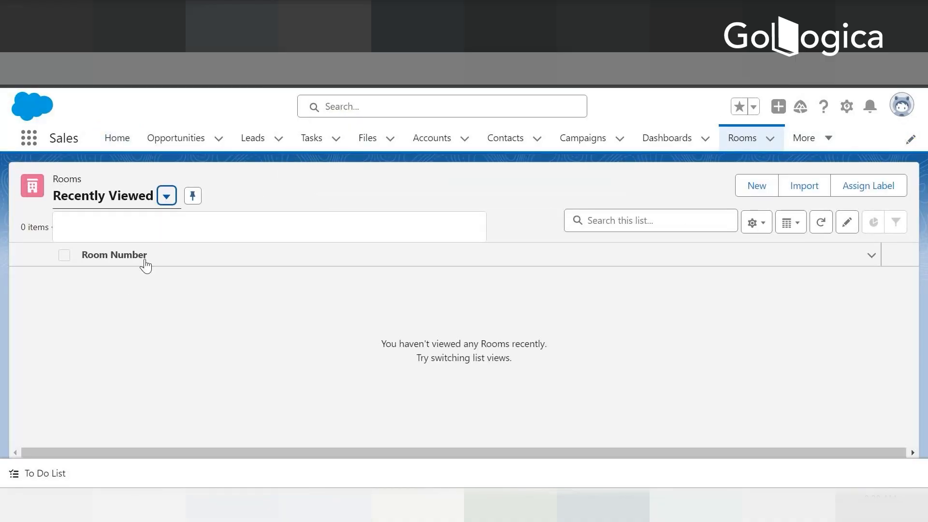
{"action": "left_click", "coordinate": [88, 250]}
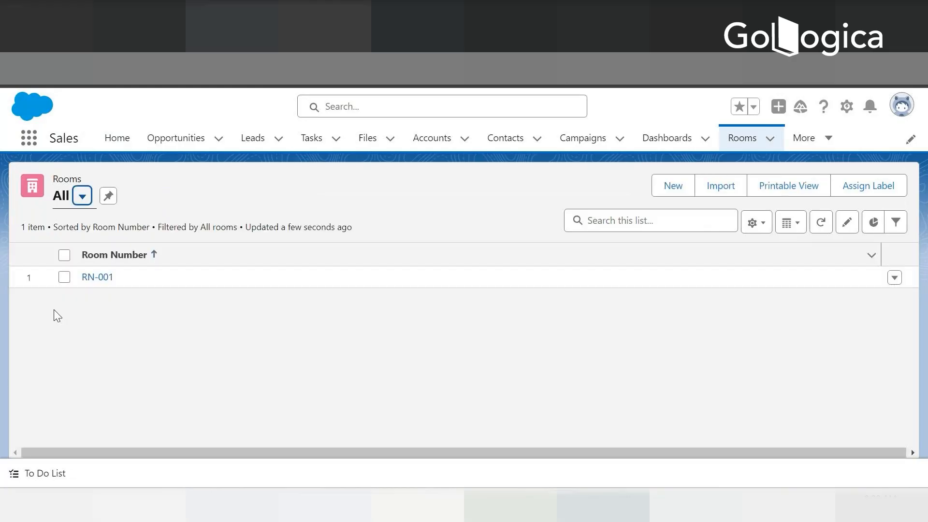
Examine the fields on the New Room form and close it without saving
{"action": "left_click", "coordinate": [673, 188]}
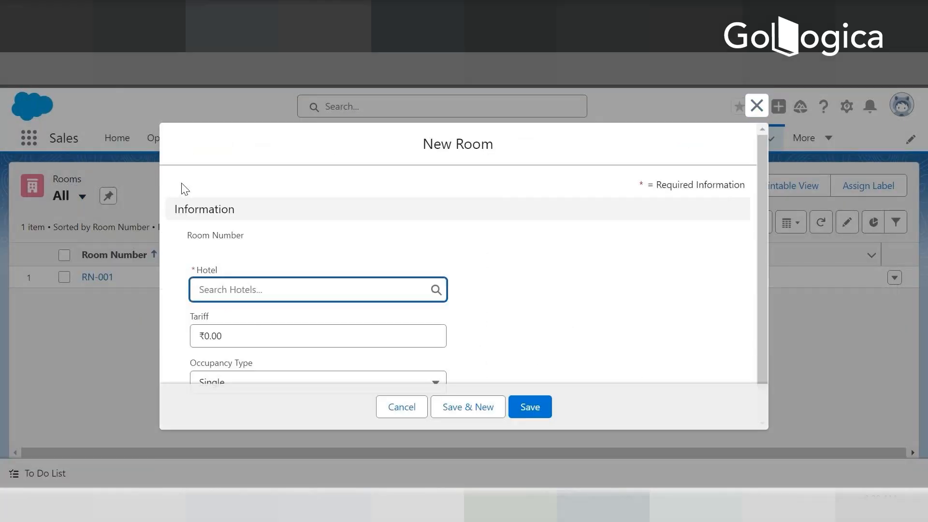
{"action": "scroll", "coordinate": [194, 203], "scroll_direction": "down", "scroll_amount": 1}
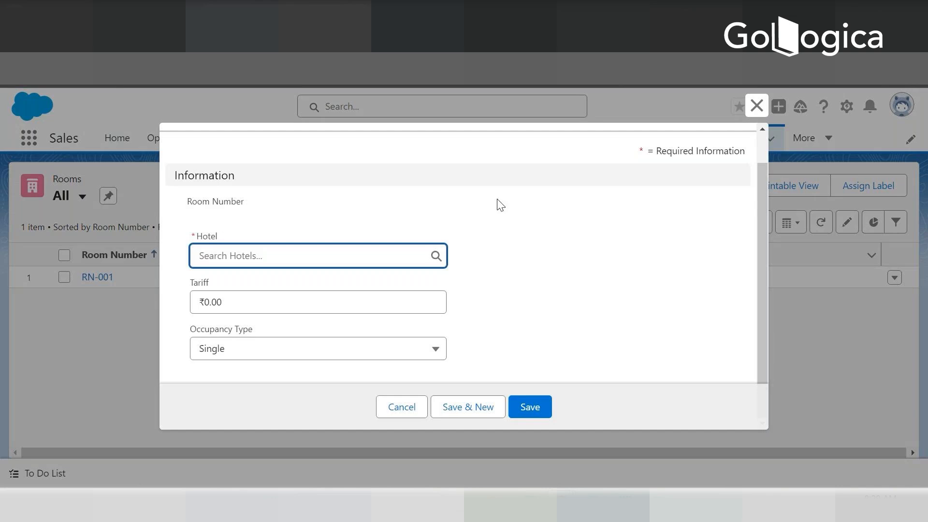
{"action": "scroll", "coordinate": [357, 244], "scroll_direction": "up", "scroll_amount": 1}
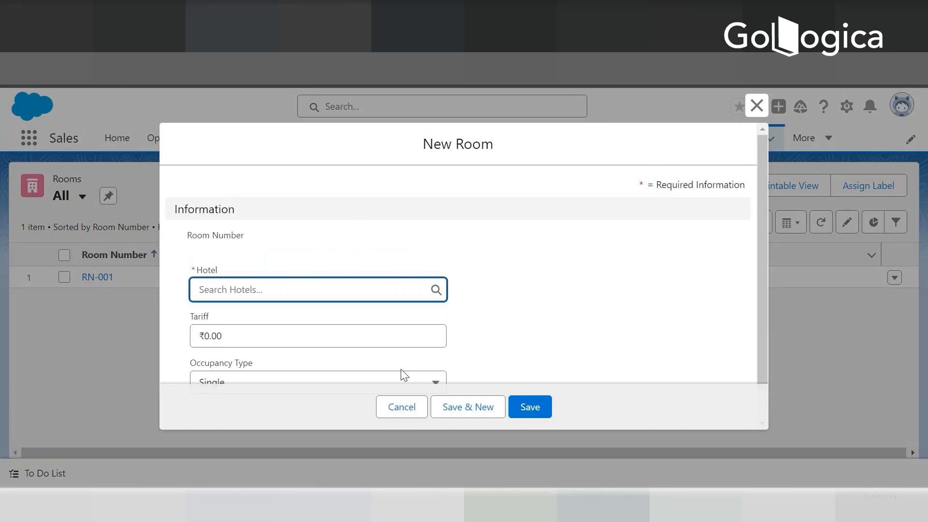
{"action": "left_click", "coordinate": [402, 407]}
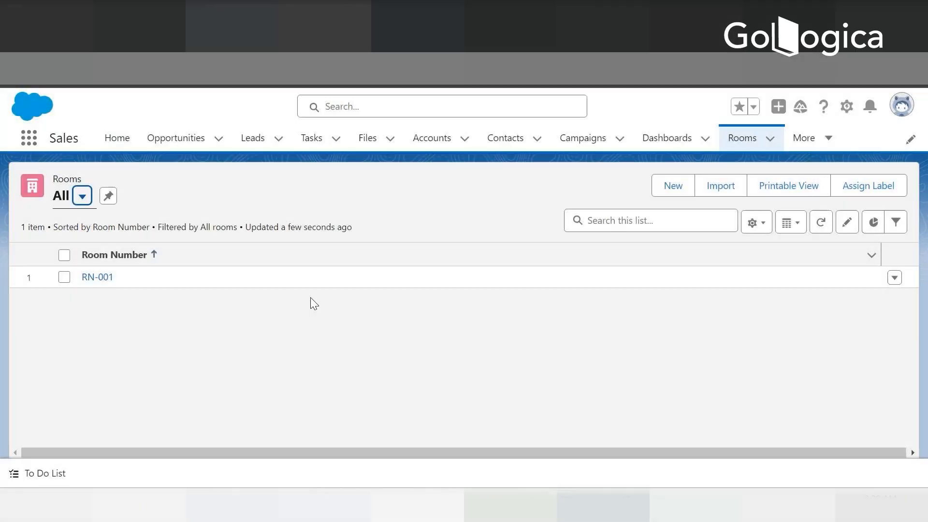
Switch to Setup, find Room in the Object Manager and open the object
{"action": "left_click", "coordinate": [455, 19]}
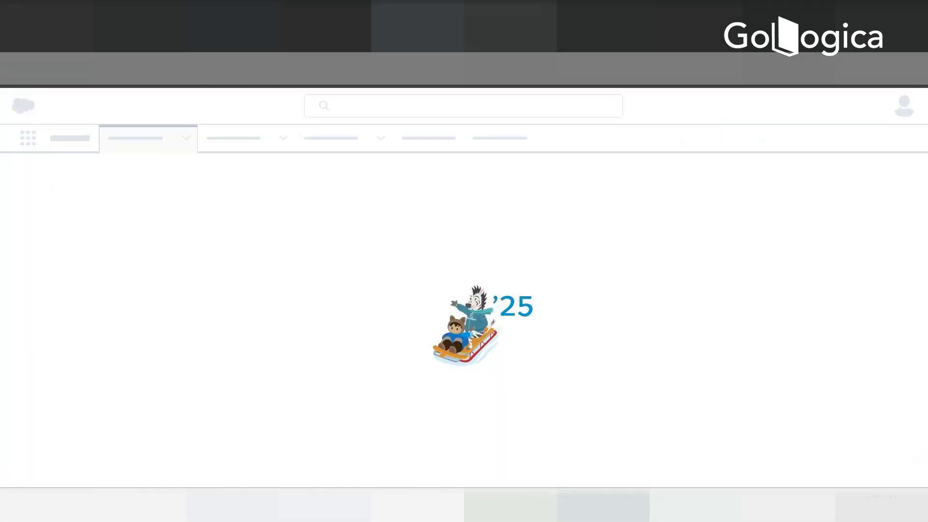
{"action": "left_click", "coordinate": [182, 140]}
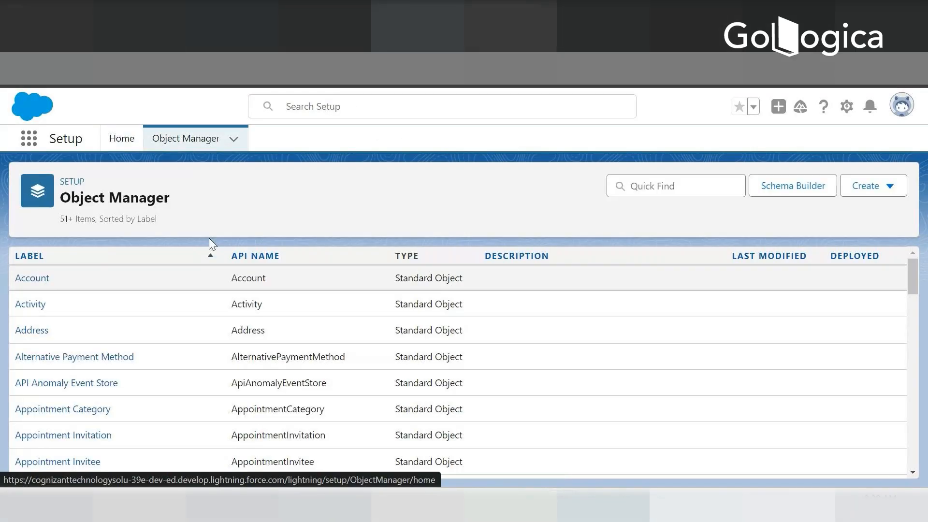
{"action": "left_click", "coordinate": [691, 185]}
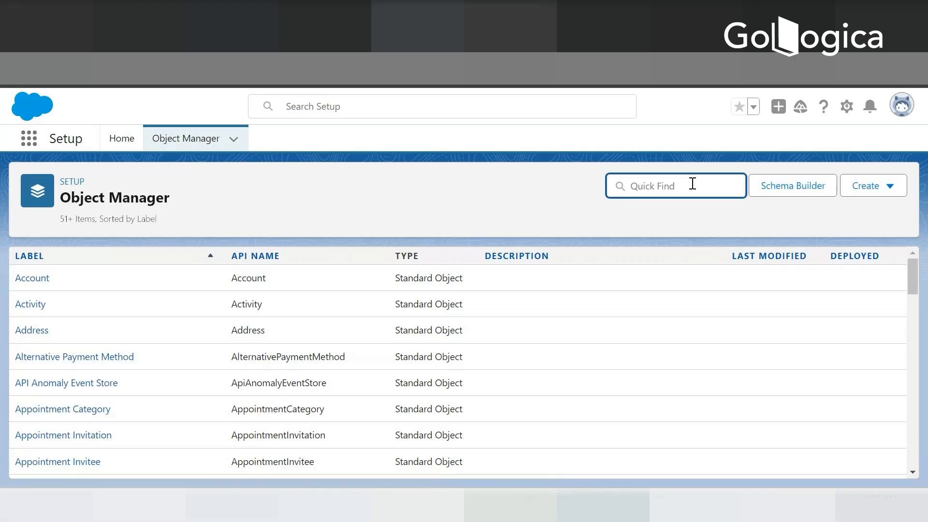
{"action": "type", "text": "Room"}
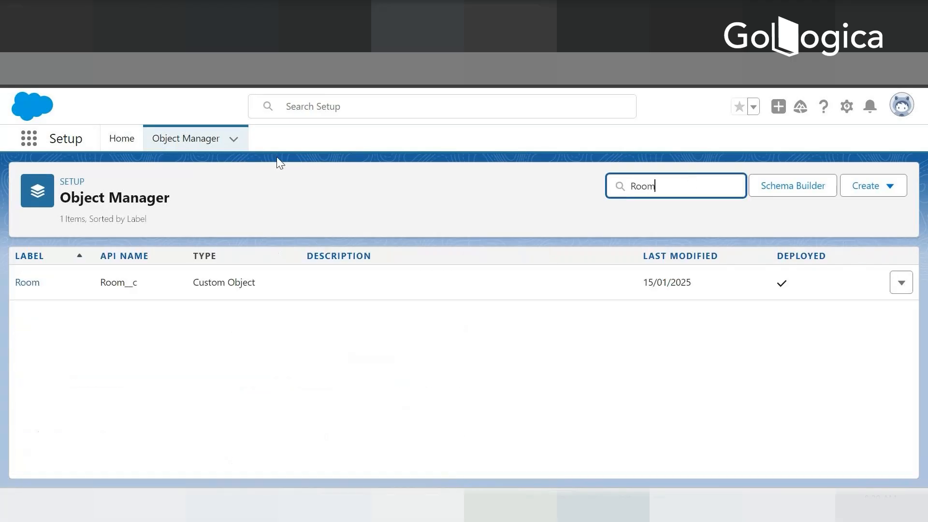
{"action": "left_click", "coordinate": [29, 284]}
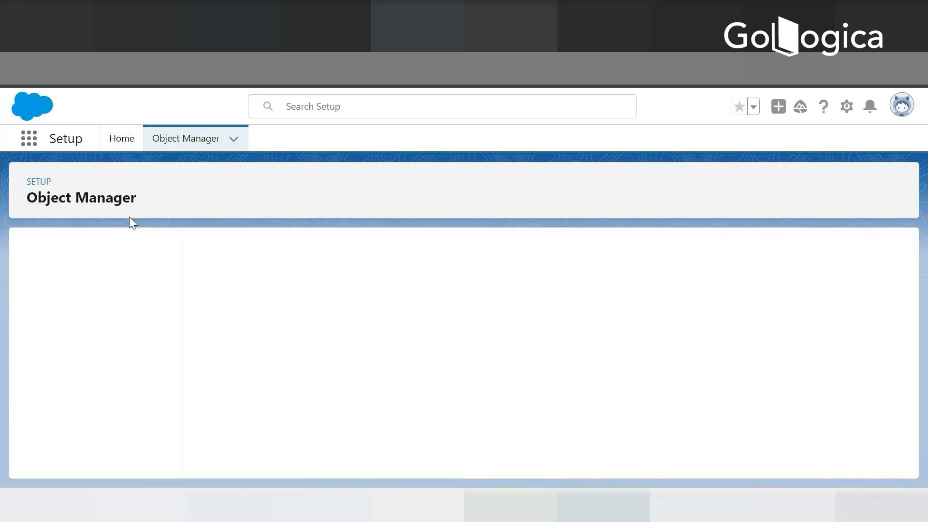
Look through the Room object's settings and open its Record Types
{"action": "scroll", "coordinate": [249, 271], "scroll_direction": "down", "scroll_amount": 1}
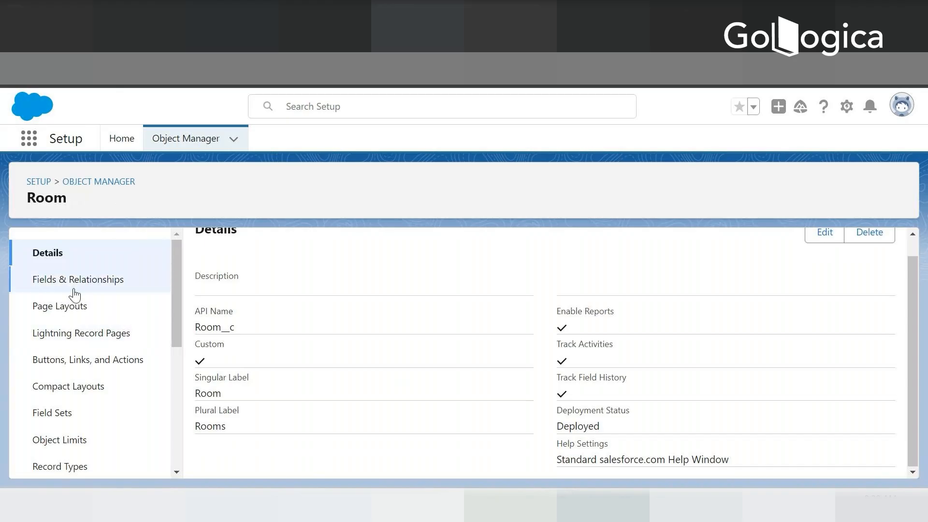
{"action": "scroll", "coordinate": [74, 294], "scroll_direction": "down", "scroll_amount": 4}
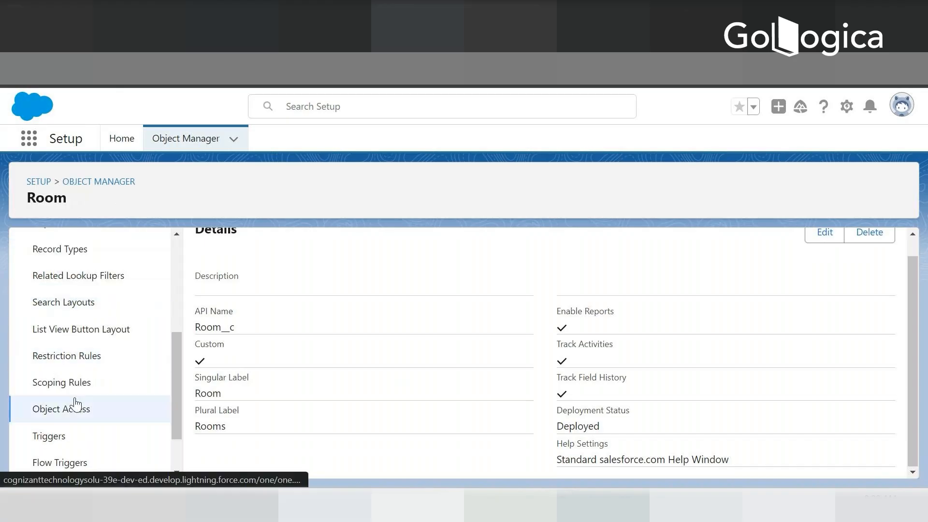
{"action": "scroll", "coordinate": [75, 403], "scroll_direction": "up", "scroll_amount": 4}
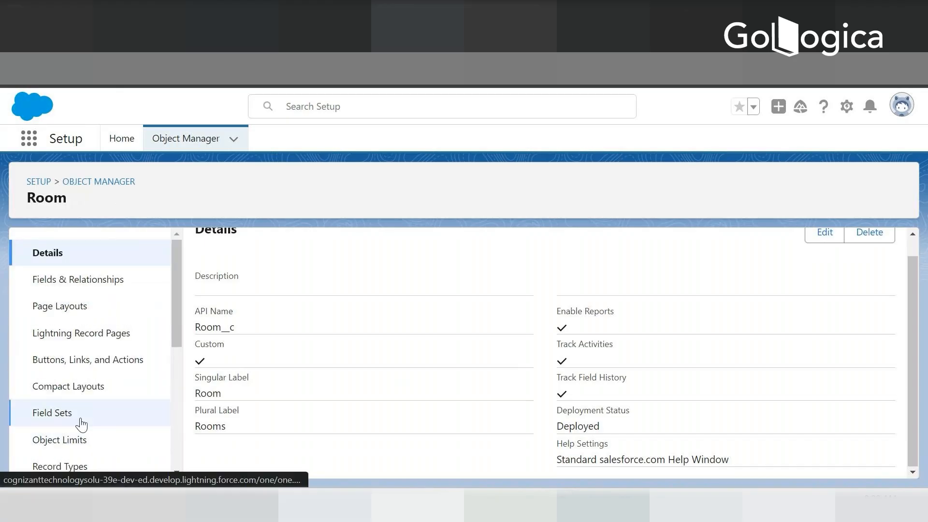
{"action": "scroll", "coordinate": [81, 425], "scroll_direction": "down", "scroll_amount": 1}
{"action": "left_click", "coordinate": [62, 391]}
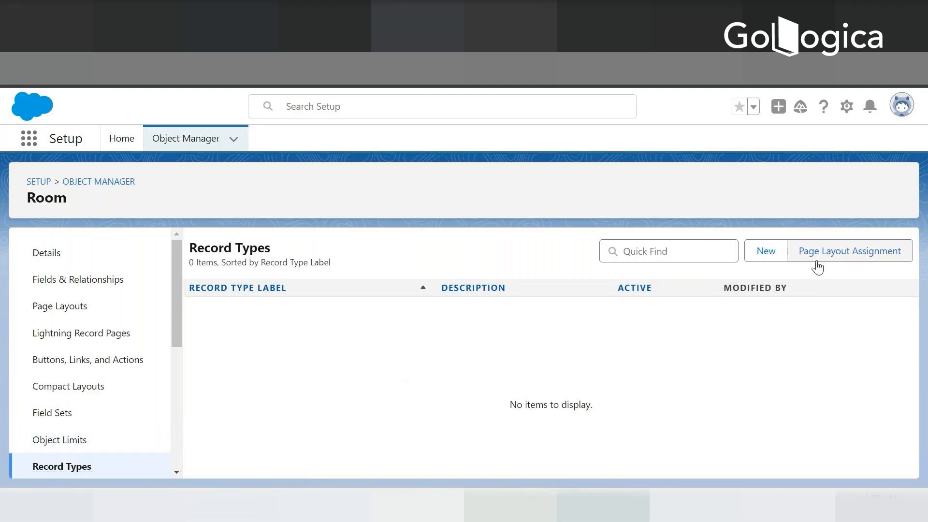
Start a new Room record type based on Master with the label Standard Room and the name Standard_Room
{"action": "left_click", "coordinate": [764, 256]}
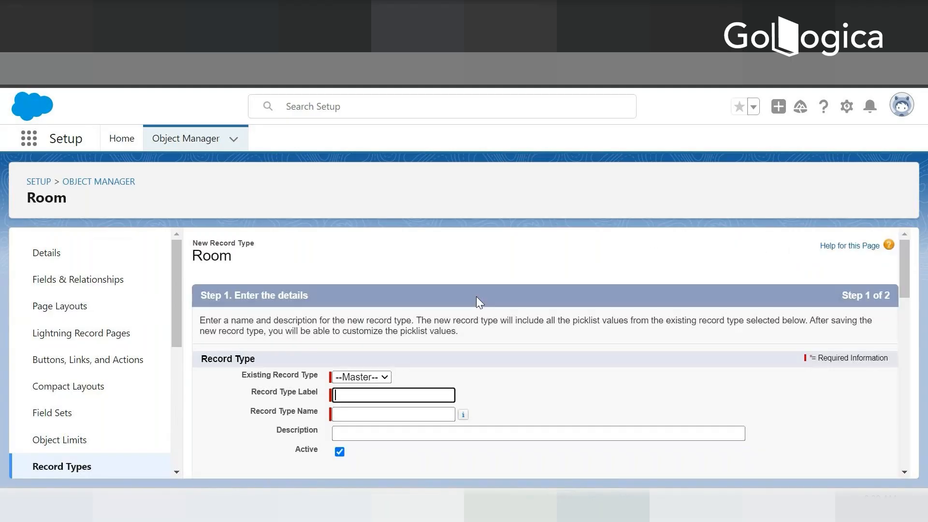
{"action": "scroll", "coordinate": [396, 314], "scroll_direction": "down", "scroll_amount": 3}
{"action": "scroll", "coordinate": [377, 340], "scroll_direction": "up", "scroll_amount": 3}
{"action": "left_click", "coordinate": [365, 378]}
{"action": "left_click", "coordinate": [356, 393]}
{"action": "left_click", "coordinate": [352, 396]}
{"action": "type", "text": "Standard Room"}
{"action": "key", "text": "Tab"}
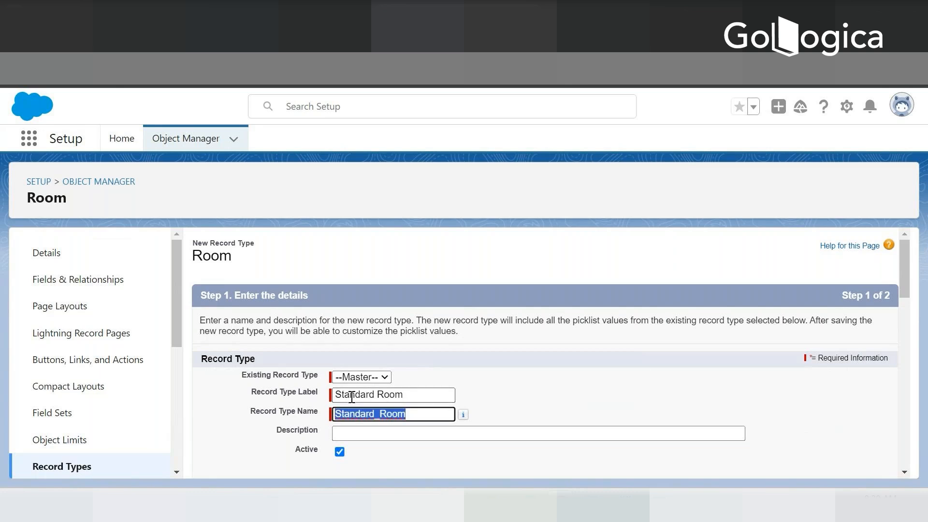
Keep the Standard Room record type active and available to all profiles, and continue to the page layout assignment
{"action": "scroll", "coordinate": [642, 373], "scroll_direction": "down", "scroll_amount": 5}
{"action": "scroll", "coordinate": [587, 321], "scroll_direction": "down", "scroll_amount": 6}
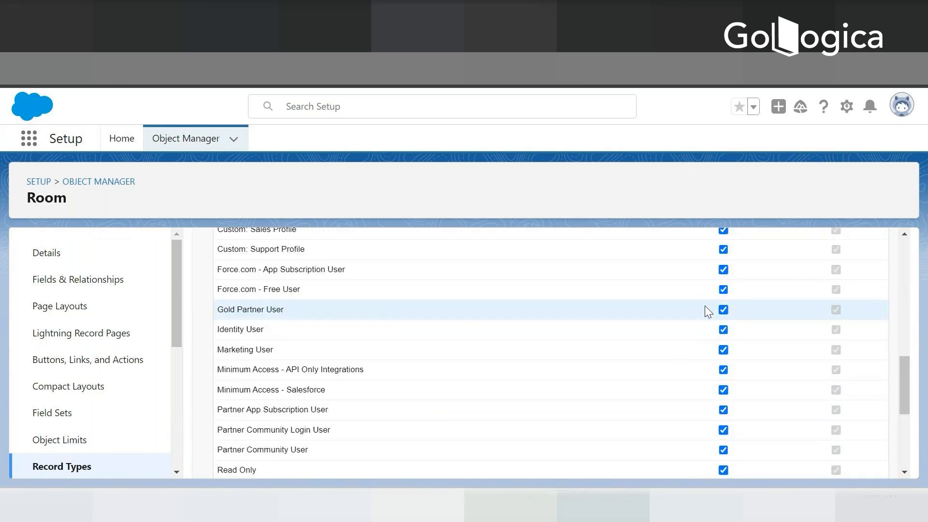
{"action": "scroll", "coordinate": [682, 344], "scroll_direction": "down", "scroll_amount": 5}
{"action": "scroll", "coordinate": [677, 320], "scroll_direction": "up", "scroll_amount": 10}
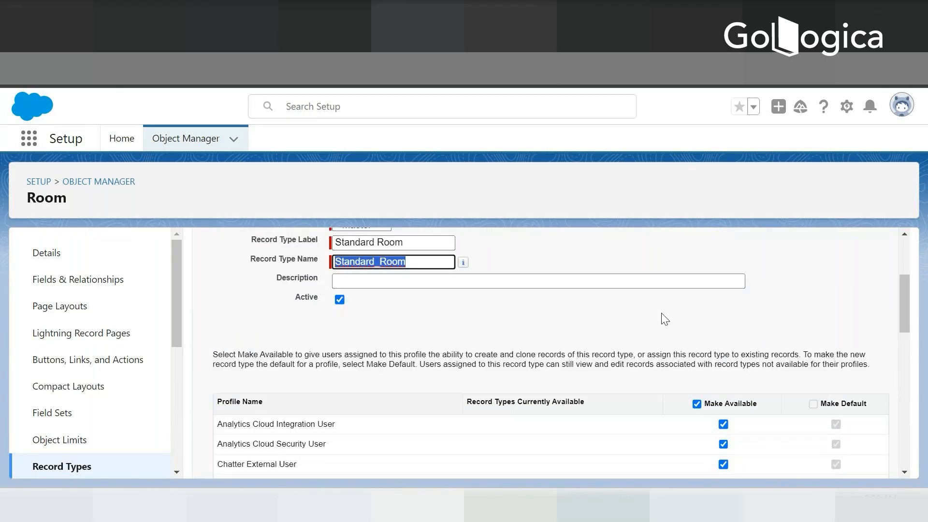
{"action": "scroll", "coordinate": [665, 320], "scroll_direction": "down", "scroll_amount": 3}
{"action": "scroll", "coordinate": [586, 387], "scroll_direction": "down", "scroll_amount": 8}
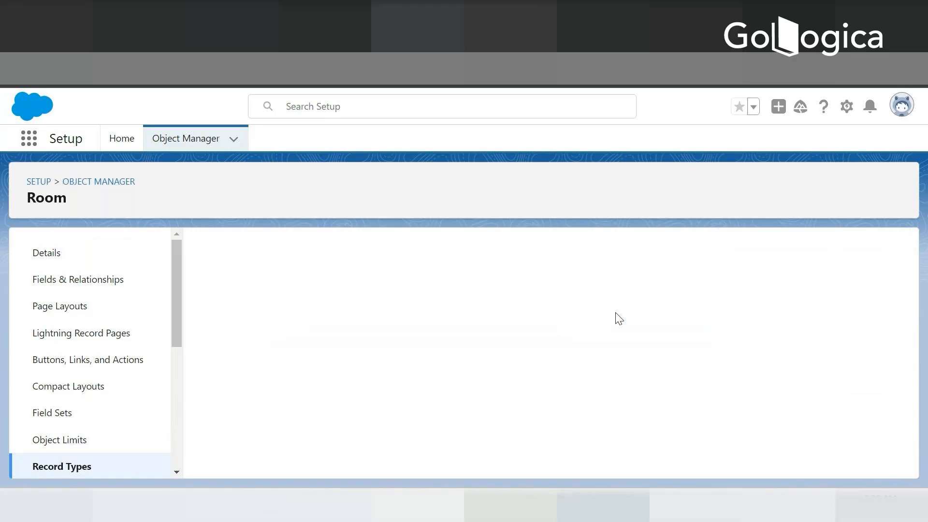
Keep Room Layout applied to all profiles for the record type and save it
{"action": "scroll", "coordinate": [614, 325], "scroll_direction": "down", "scroll_amount": 5}
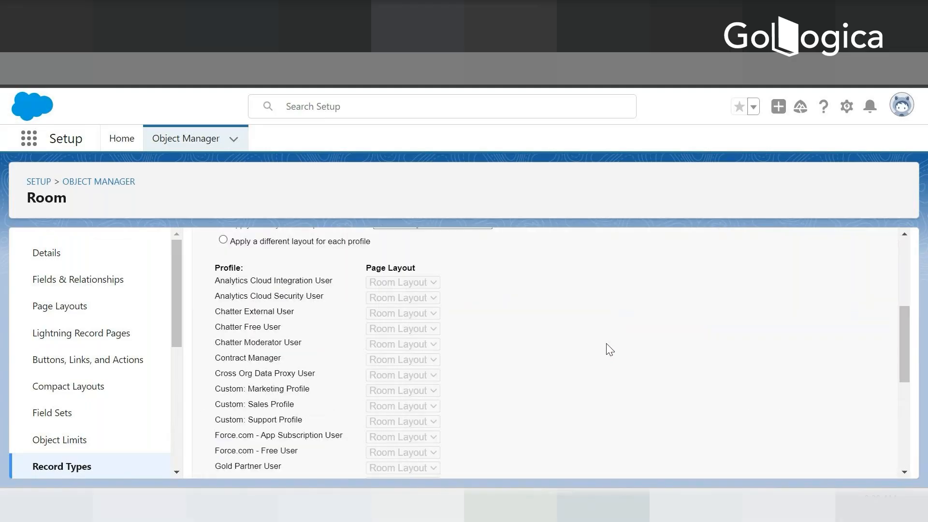
{"action": "scroll", "coordinate": [614, 331], "scroll_direction": "up", "scroll_amount": 5}
{"action": "scroll", "coordinate": [561, 407], "scroll_direction": "down", "scroll_amount": 10}
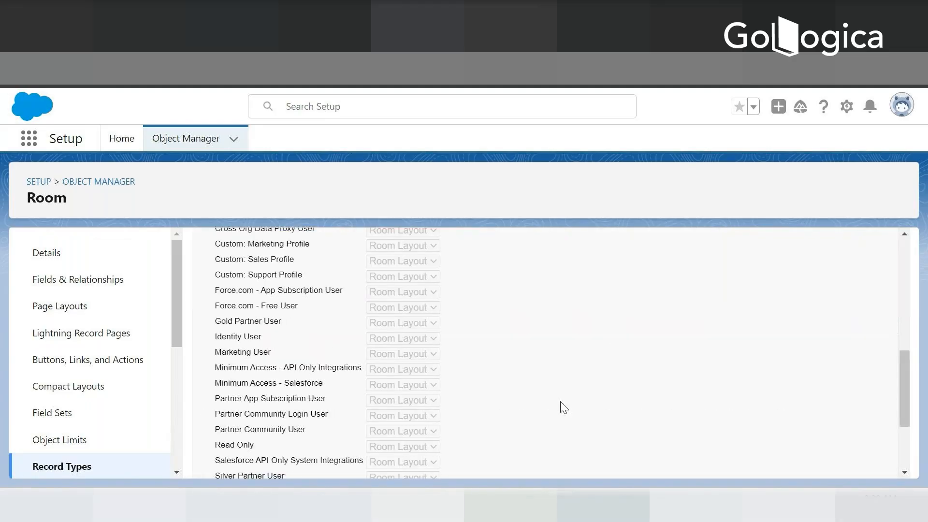
{"action": "scroll", "coordinate": [570, 404], "scroll_direction": "up", "scroll_amount": 10}
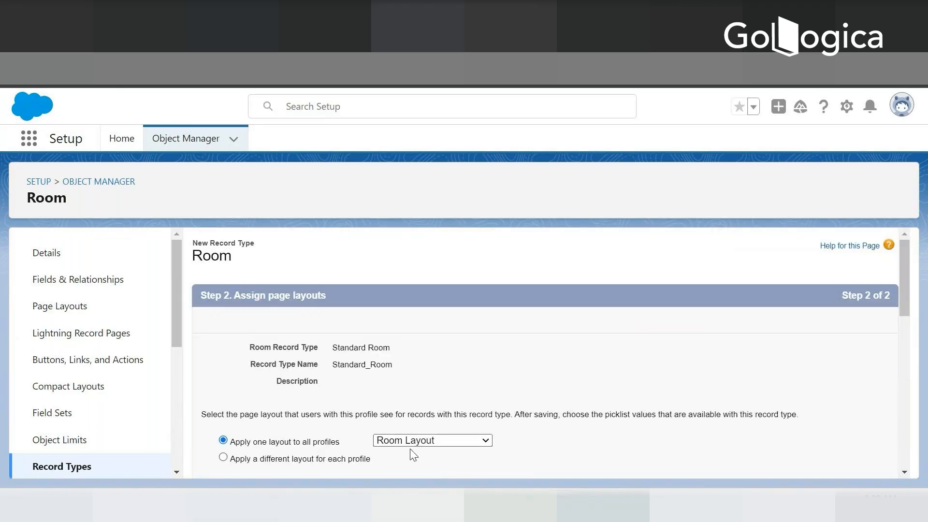
{"action": "scroll", "coordinate": [412, 383], "scroll_direction": "down", "scroll_amount": 3}
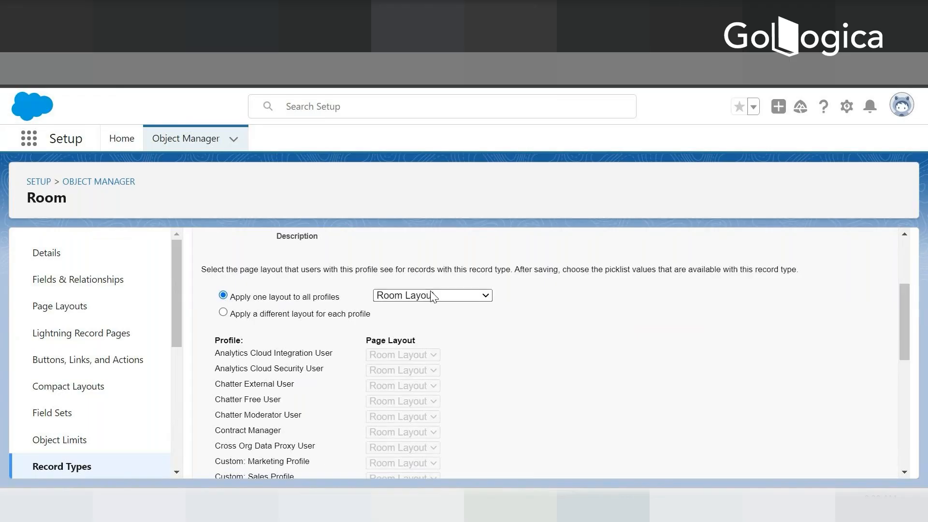
{"action": "scroll", "coordinate": [779, 367], "scroll_direction": "down", "scroll_amount": 8}
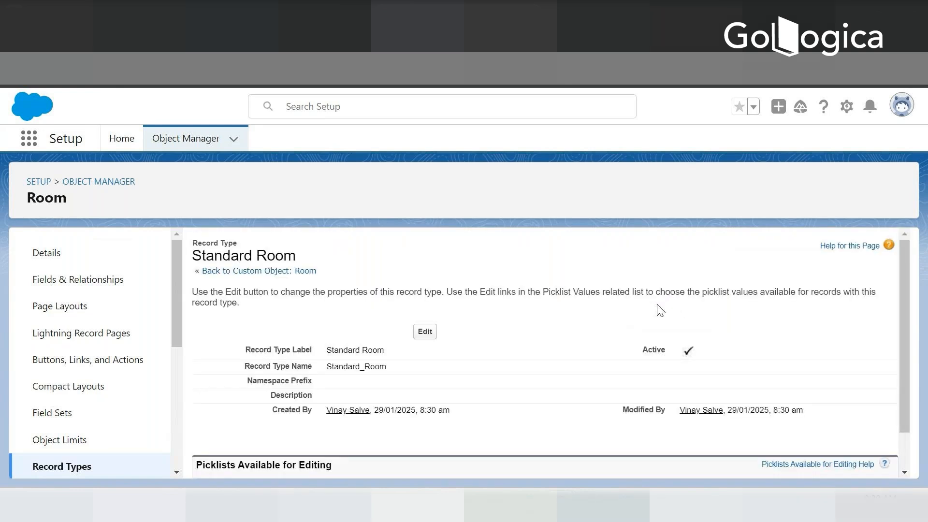
Review the Standard Room record type's details and editable picklists, and return to the Room record types list
{"action": "scroll", "coordinate": [584, 344], "scroll_direction": "down", "scroll_amount": 1}
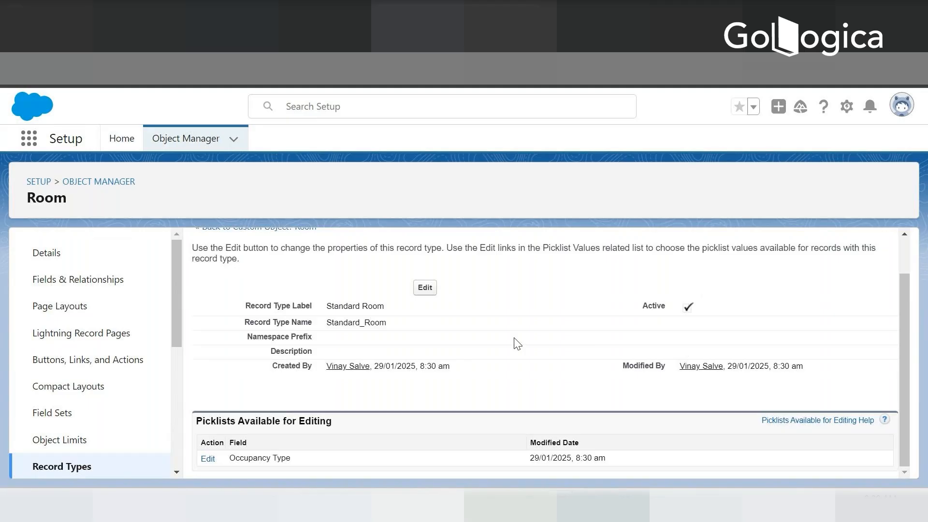
{"action": "scroll", "coordinate": [488, 336], "scroll_direction": "up", "scroll_amount": 1}
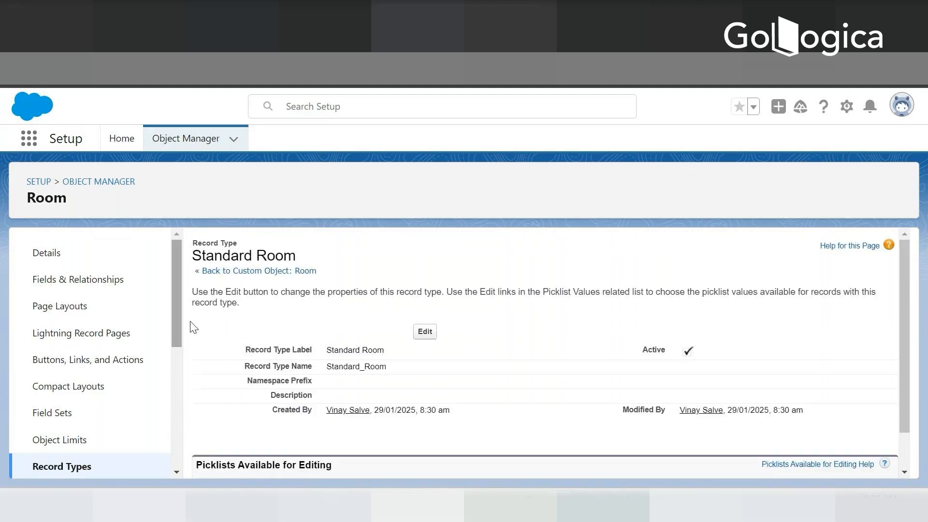
{"action": "left_click", "coordinate": [80, 465]}
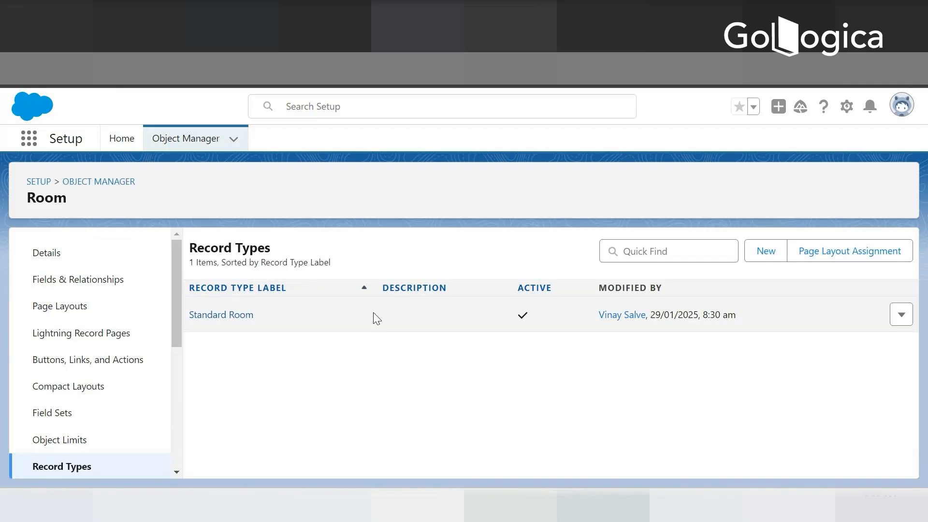
Review the Room object's fields and relationships, including Hotel, Occupancy Type, Room Number and Tariff
{"action": "left_click", "coordinate": [94, 285]}
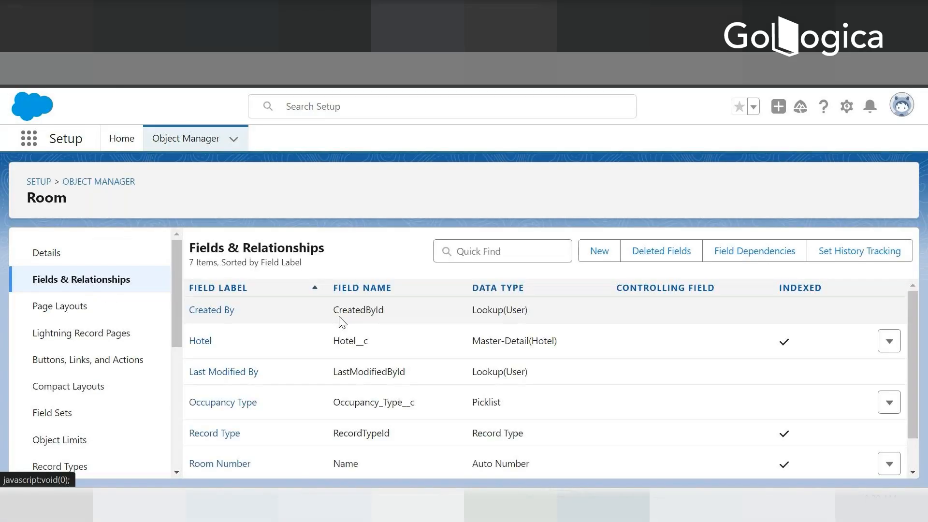
{"action": "scroll", "coordinate": [244, 429], "scroll_direction": "down", "scroll_amount": 2}
{"action": "scroll", "coordinate": [257, 399], "scroll_direction": "up", "scroll_amount": 2}
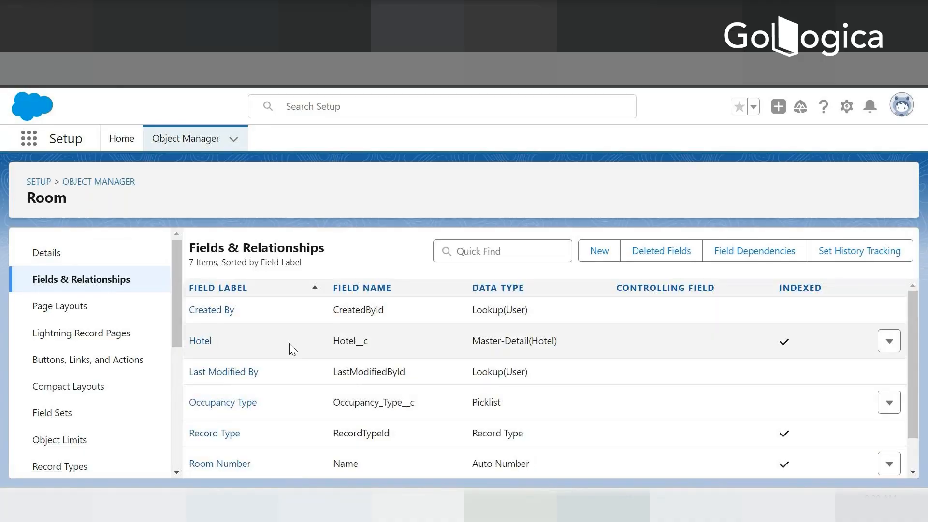
{"action": "scroll", "coordinate": [300, 357], "scroll_direction": "down", "scroll_amount": 2}
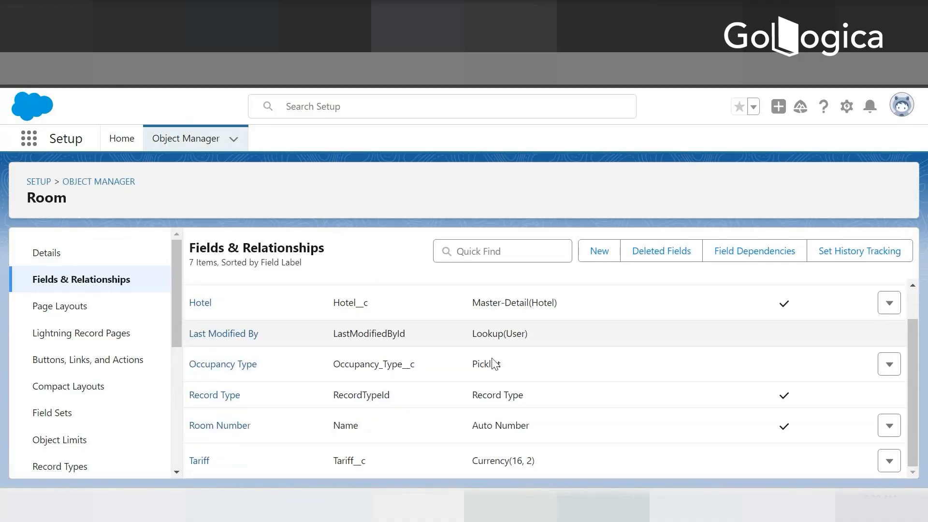
{"action": "scroll", "coordinate": [493, 364], "scroll_direction": "up", "scroll_amount": 2}
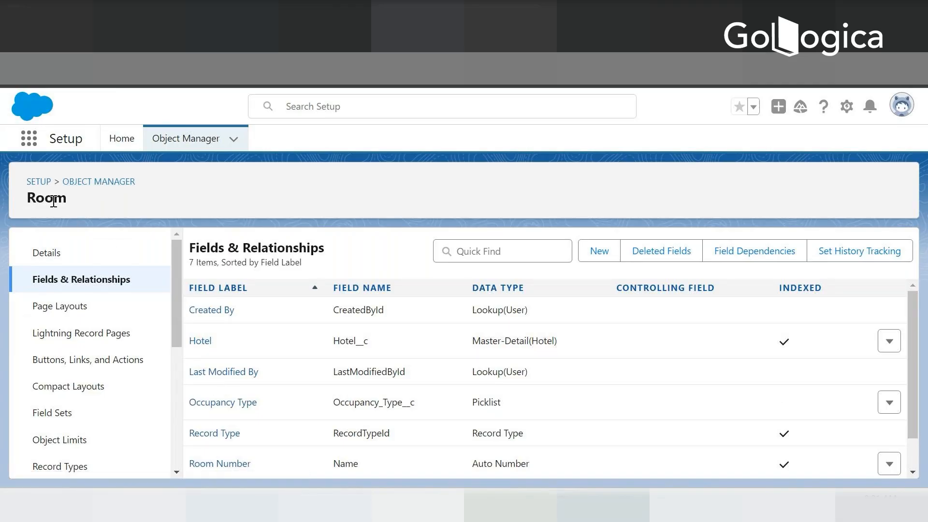
{"action": "left_click_drag", "start_coordinate": [218, 344], "coordinate": [189, 341]}
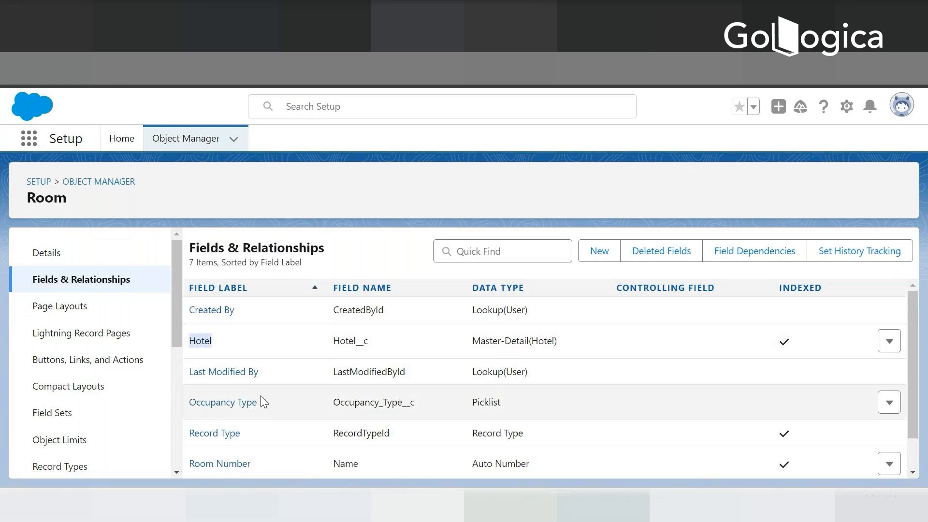
{"action": "scroll", "coordinate": [256, 426], "scroll_direction": "down", "scroll_amount": 1}
{"action": "left_click_drag", "start_coordinate": [502, 435], "coordinate": [223, 426]}
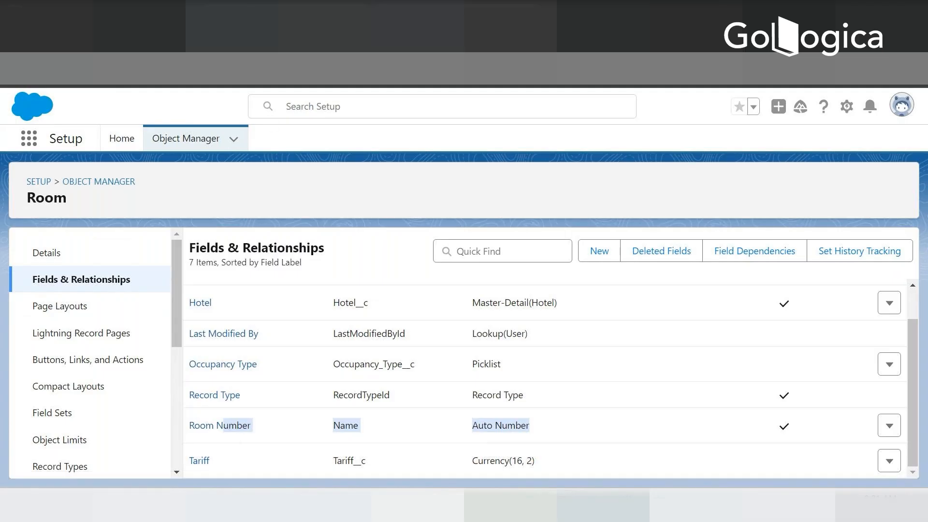
Open a new Room record form in the Sales app, examine its fields, and close it without saving
{"action": "left_click", "coordinate": [324, 13]}
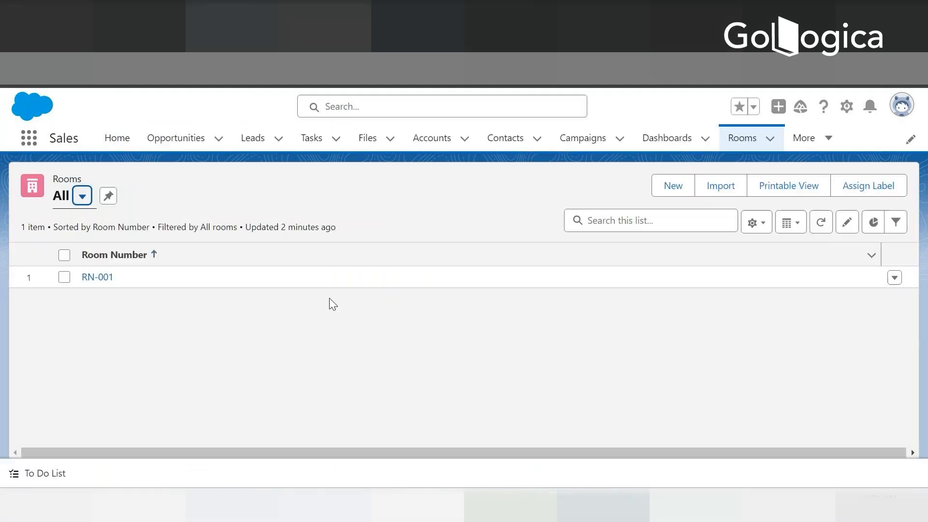
{"action": "left_click", "coordinate": [671, 184]}
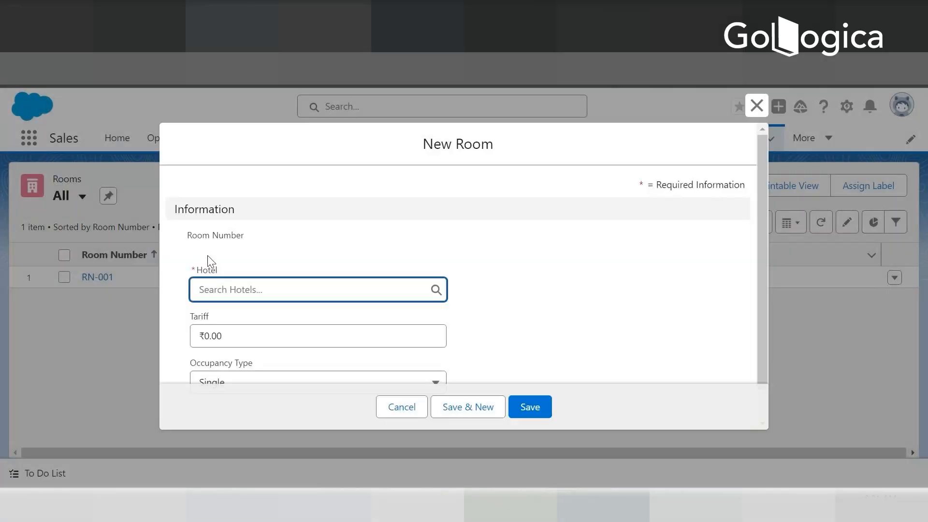
{"action": "left_click_drag", "start_coordinate": [765, 190], "coordinate": [754, 253]}
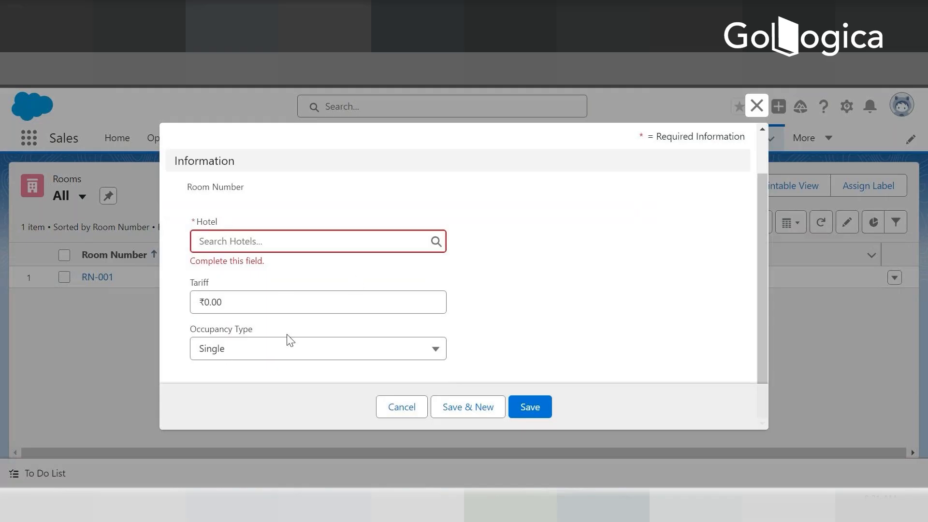
{"action": "left_click", "coordinate": [401, 407]}
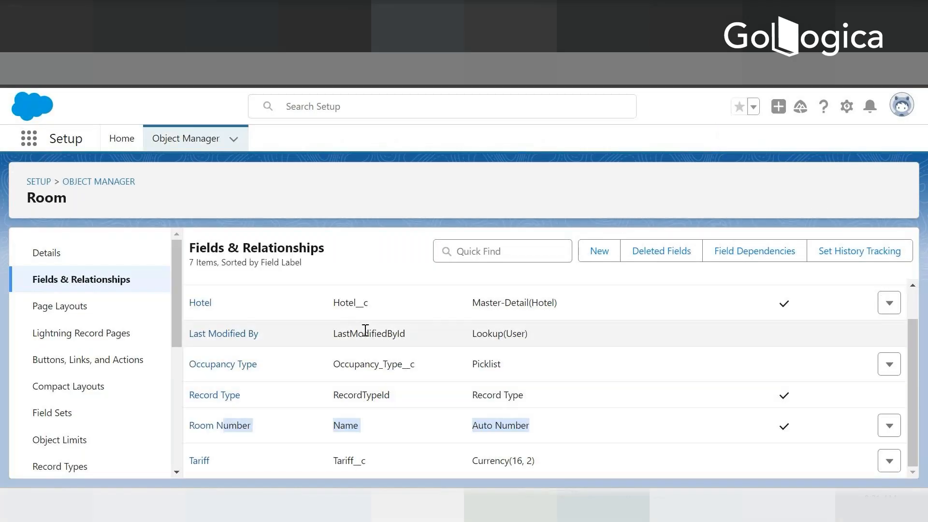
Start a Room custom field of type Picklist (Multi-Select), suppress the multi-select limitations notice, and continue to the field details
{"action": "left_click", "coordinate": [600, 250]}
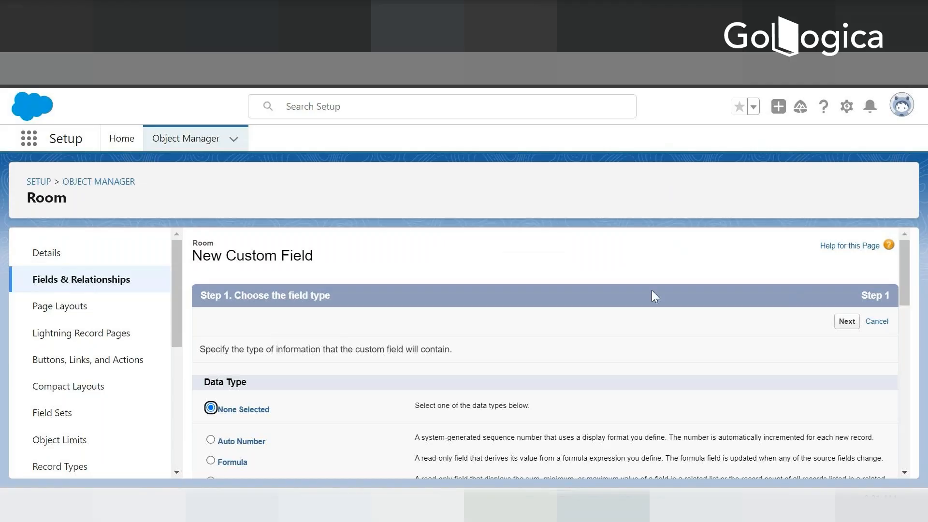
{"action": "scroll", "coordinate": [652, 290], "scroll_direction": "down", "scroll_amount": 1}
{"action": "left_click_drag", "start_coordinate": [904, 283], "coordinate": [903, 408]}
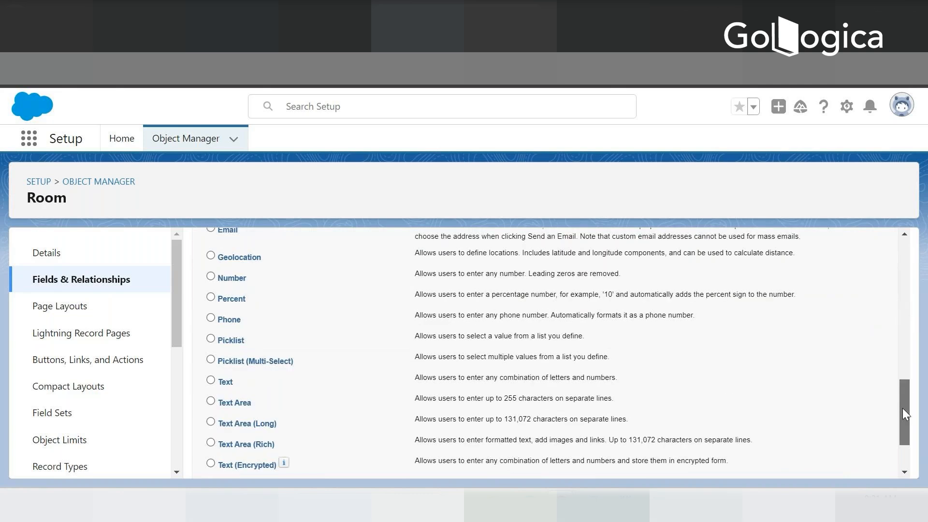
{"action": "left_click", "coordinate": [211, 357]}
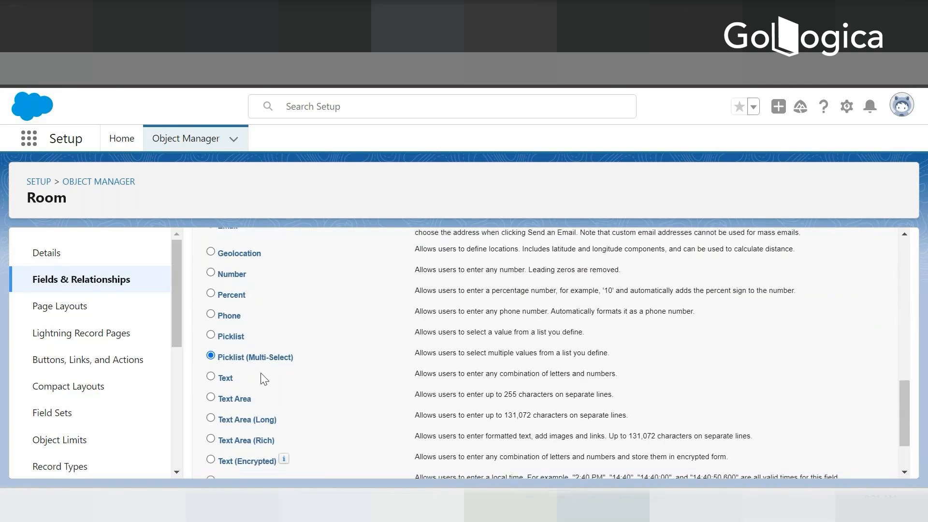
{"action": "scroll", "coordinate": [290, 382], "scroll_direction": "down", "scroll_amount": 2}
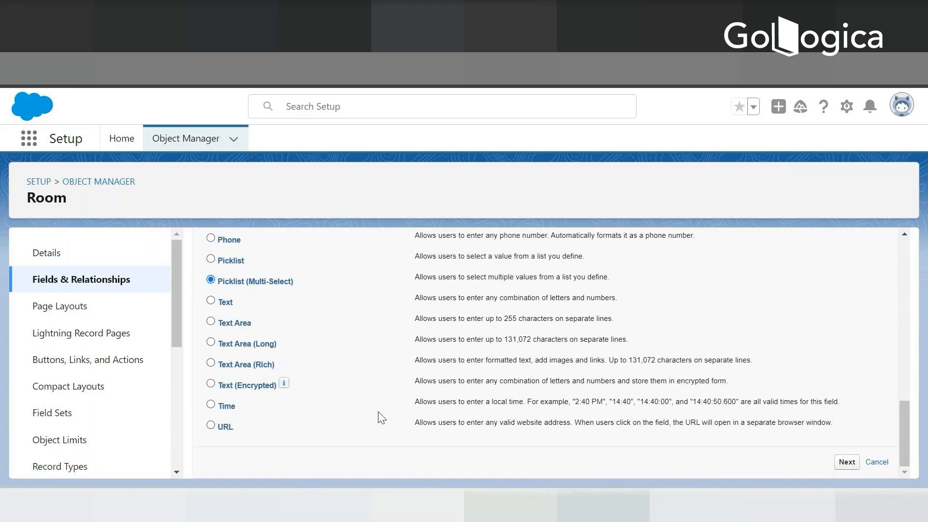
{"action": "left_click", "coordinate": [851, 467]}
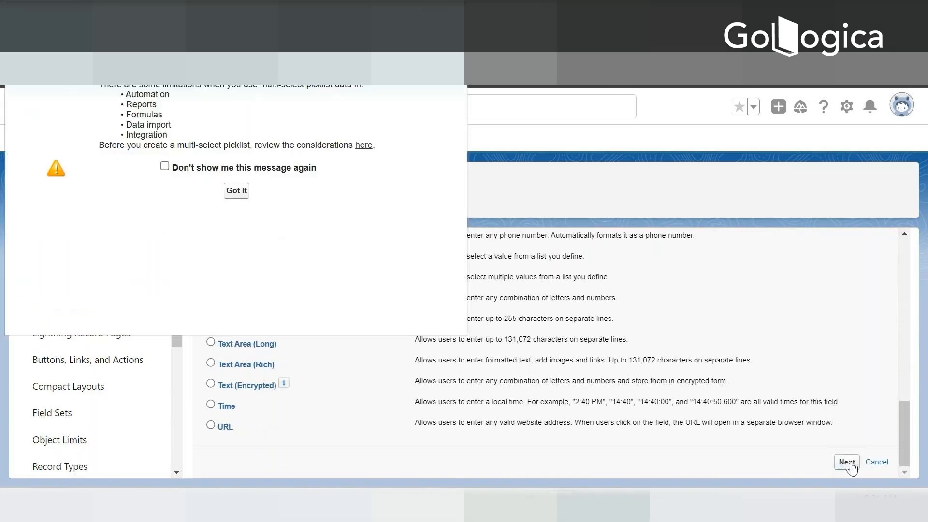
{"action": "left_click", "coordinate": [165, 166]}
{"action": "left_click", "coordinate": [237, 191]}
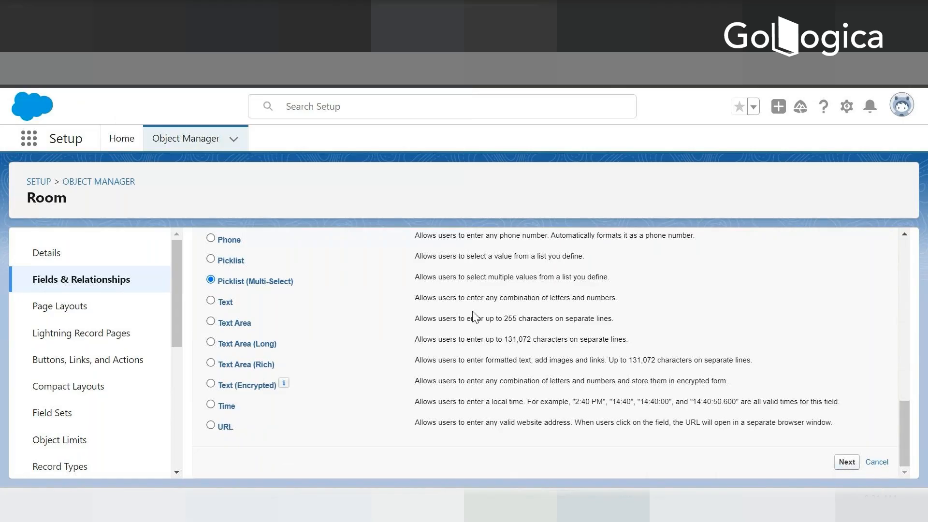
{"action": "scroll", "coordinate": [600, 297], "scroll_direction": "down", "scroll_amount": 3}
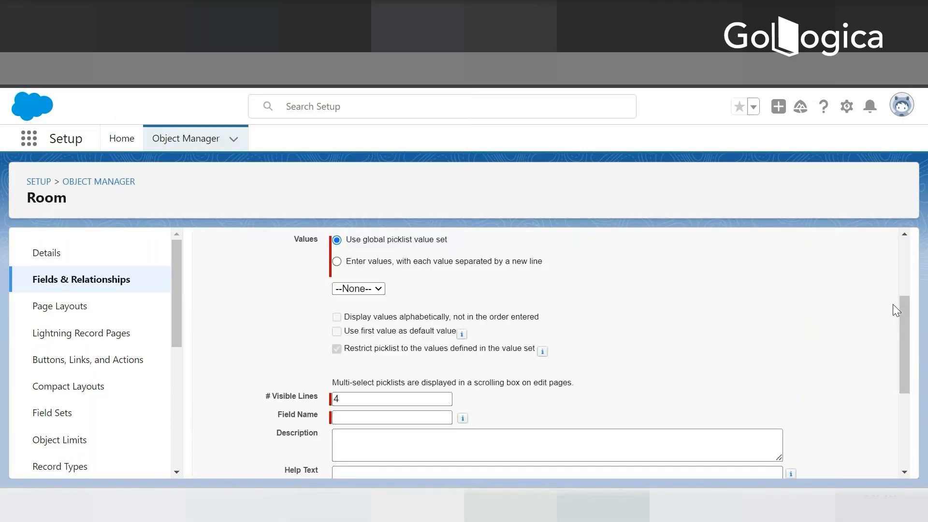
Enter Executive Suite as the label of the new multi-select picklist field
{"action": "left_click_drag", "start_coordinate": [904, 316], "coordinate": [901, 264]}
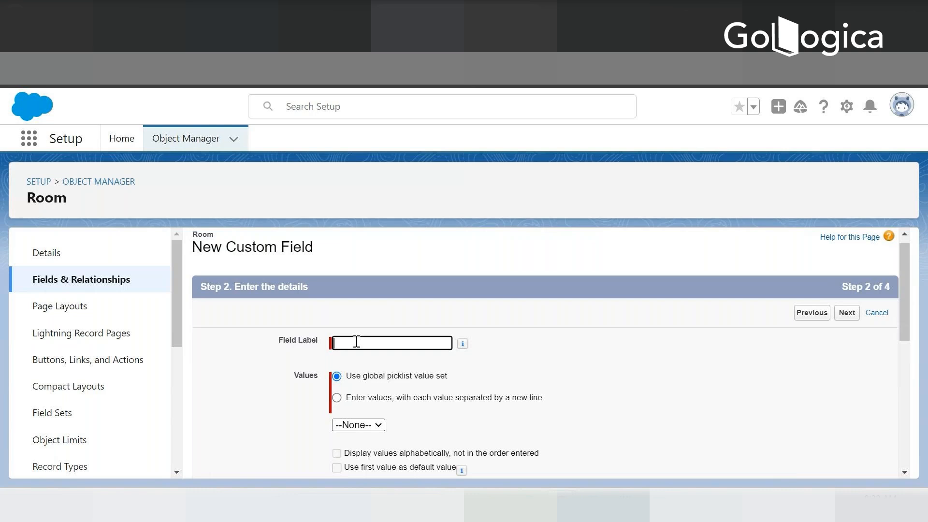
{"action": "type", "text": "Execuite Suirte"}
{"action": "left_click", "coordinate": [355, 343]}
{"action": "key", "text": "Right"}
{"action": "key", "text": "BackSpace"}
{"action": "type", "text": "iv"}
{"action": "left_click", "coordinate": [390, 342]}
{"action": "key", "text": "Delete"}
{"action": "mouse_move", "coordinate": [456, 345]}
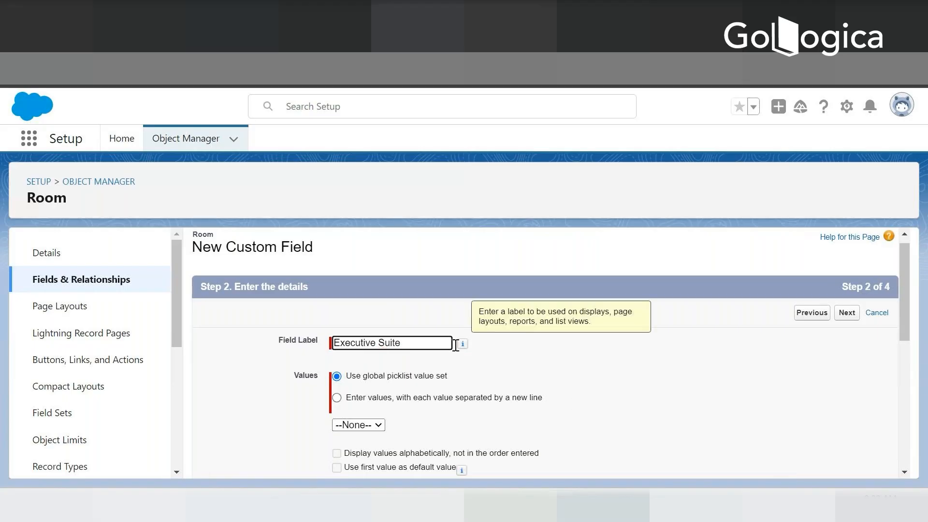
Replace the new picklist field's label with ES Amenities
{"action": "scroll", "coordinate": [526, 339], "scroll_direction": "down", "scroll_amount": 2}
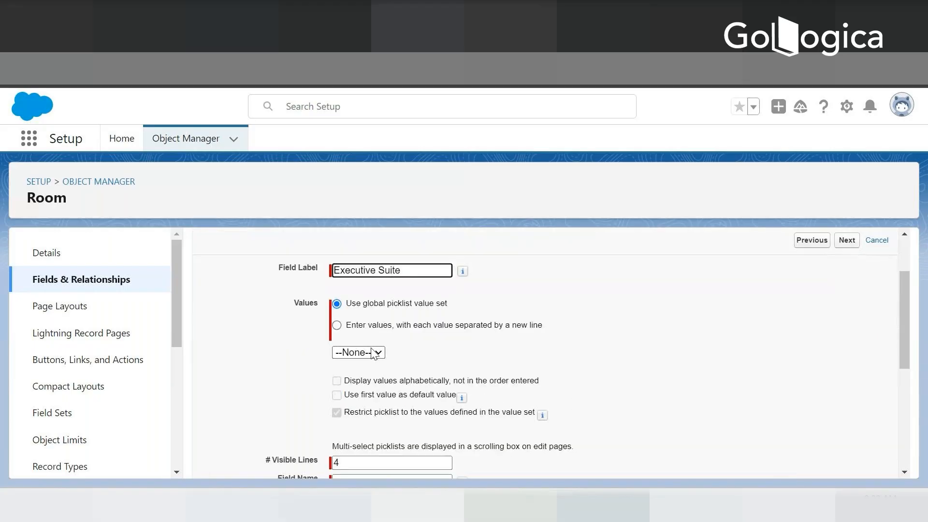
{"action": "left_click", "coordinate": [410, 269]}
{"action": "left_click_drag", "start_coordinate": [411, 269], "coordinate": [242, 275]}
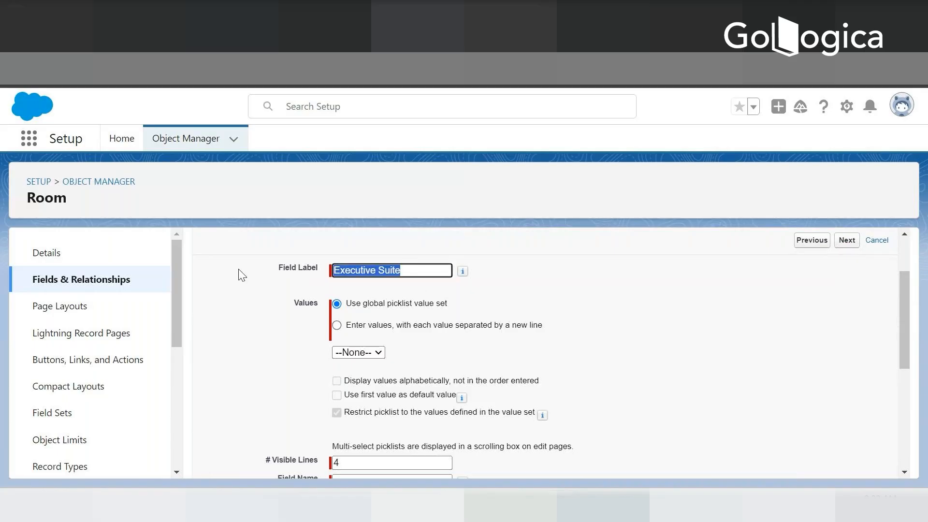
{"action": "type", "text": "E"}
{"action": "type", "text": "S A"}
{"action": "type", "text": "ment"}
{"action": "type", "text": "ities"}
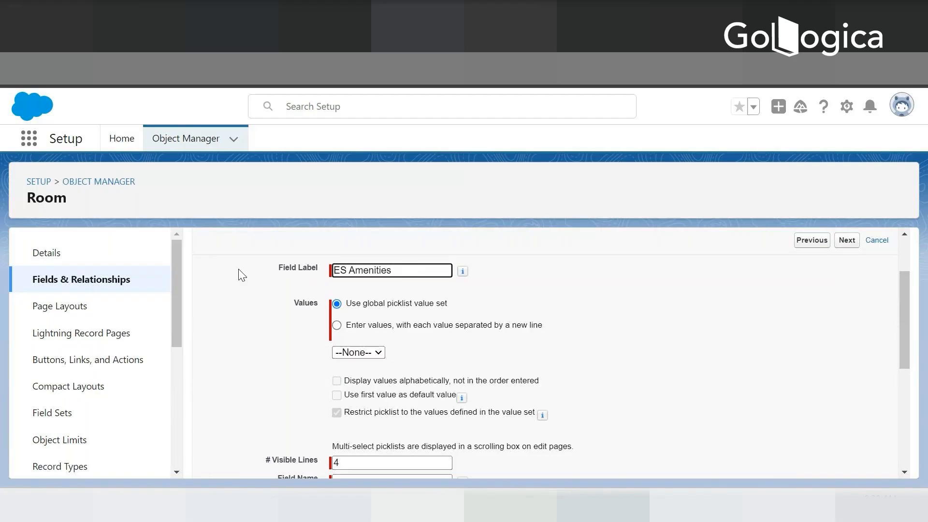
Set the picklist to use manually entered values, each on a new line, instead of a global value set
{"action": "left_click", "coordinate": [337, 324]}
{"action": "scroll", "coordinate": [501, 312], "scroll_direction": "down", "scroll_amount": 2}
{"action": "scroll", "coordinate": [531, 309], "scroll_direction": "up", "scroll_amount": 2}
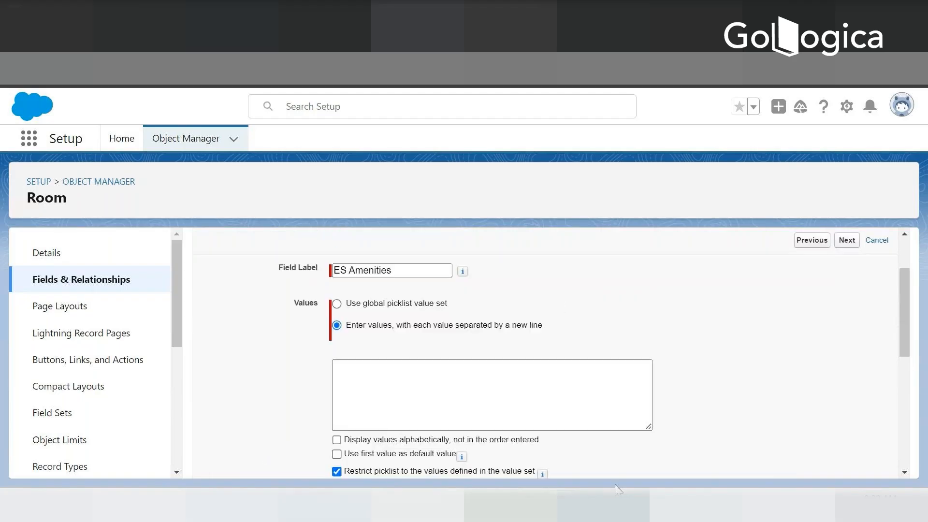
{"action": "mouse_move", "coordinate": [621, 507]}
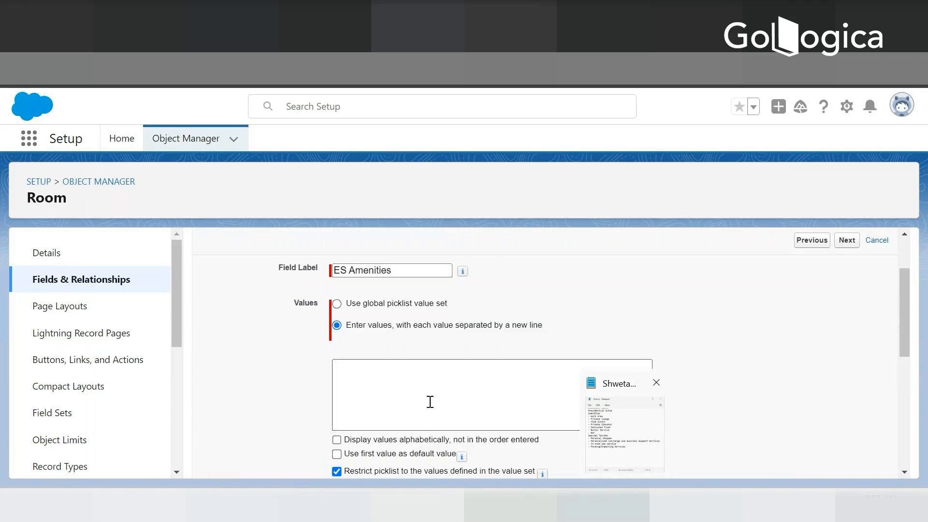
{"action": "left_click", "coordinate": [376, 373]}
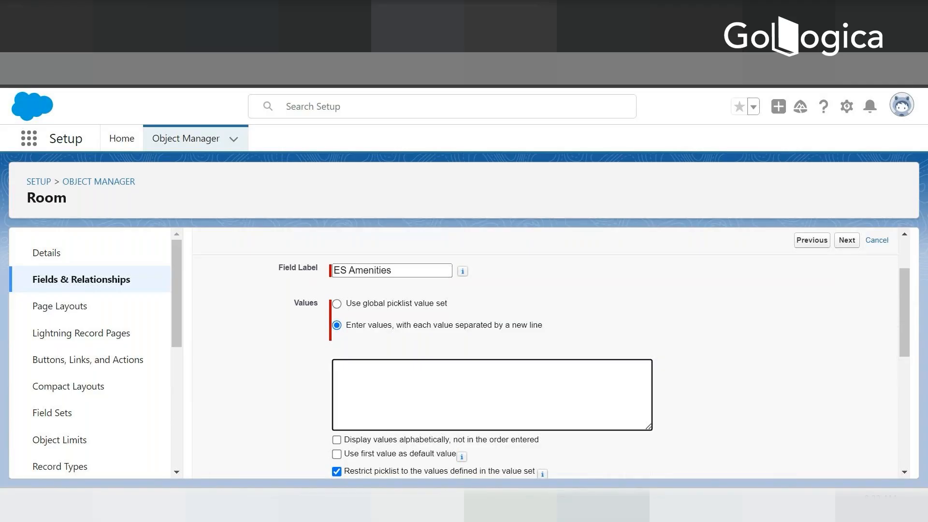
Copy the Honeymoon Suite amenities, Tea/Coffee Machine through Mini Bar, from the Notepad notes and paste them as the picklist values
{"action": "left_click", "coordinate": [594, 505]}
{"action": "scroll", "coordinate": [664, 275], "scroll_direction": "up", "scroll_amount": 2}
{"action": "scroll", "coordinate": [658, 276], "scroll_direction": "up", "scroll_amount": 5}
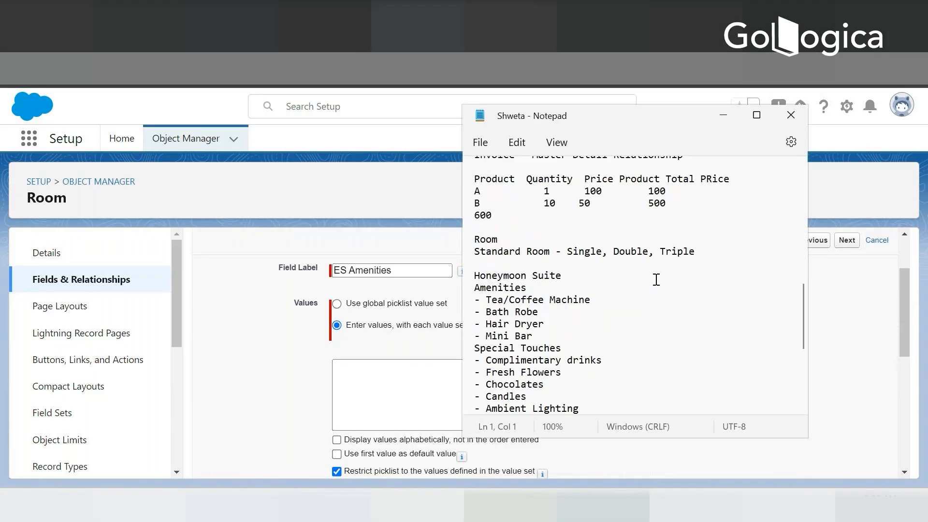
{"action": "left_click_drag", "start_coordinate": [537, 335], "coordinate": [463, 306]}
{"action": "key", "text": "ctrl+c"}
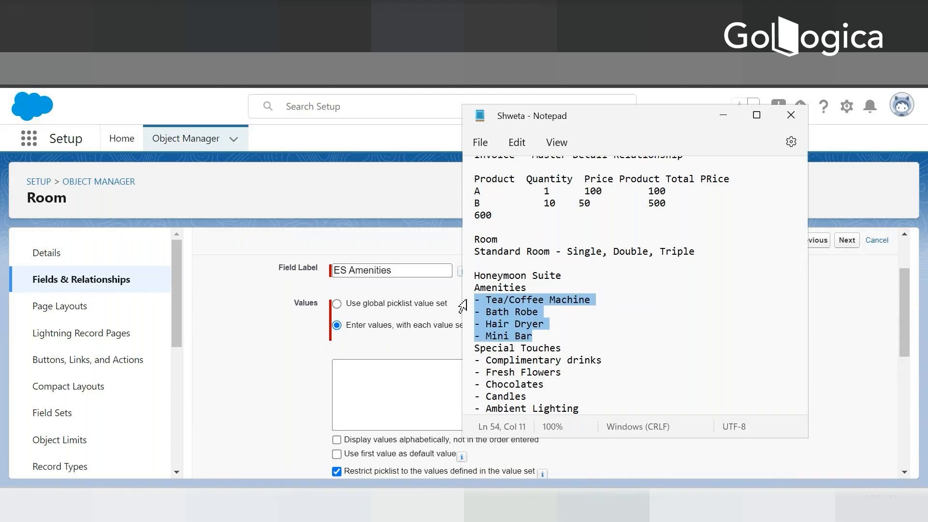
{"action": "left_click", "coordinate": [723, 115]}
{"action": "left_click", "coordinate": [353, 375]}
{"action": "key", "text": "ctrl+v"}
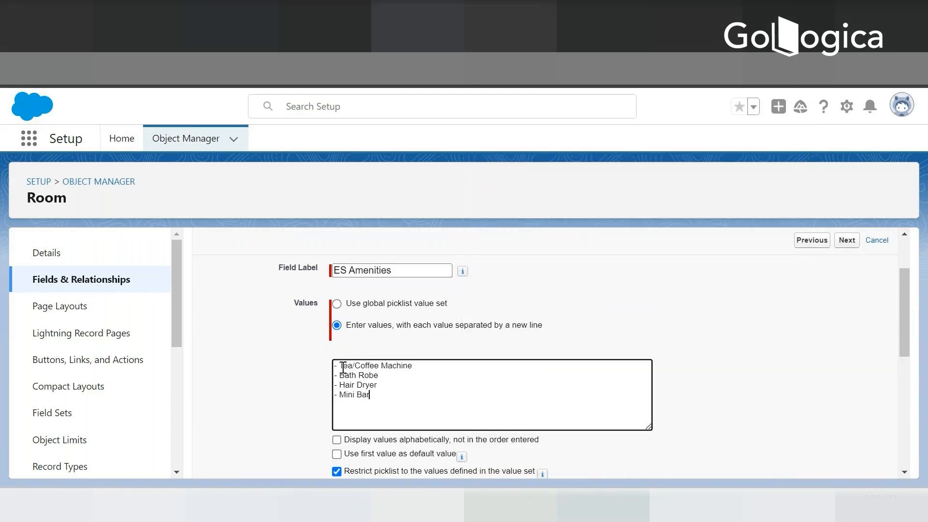
Remove the leading dashes from the values Tea/Coffee Machine, Bath Robe, Hair Dryer and Mini Bar
{"action": "left_click_drag", "start_coordinate": [338, 366], "coordinate": [284, 351]}
{"action": "key", "text": "BackSpace"}
{"action": "key", "text": "Down"}
{"action": "key", "text": "Delete"}
{"action": "key", "text": "Delete"}
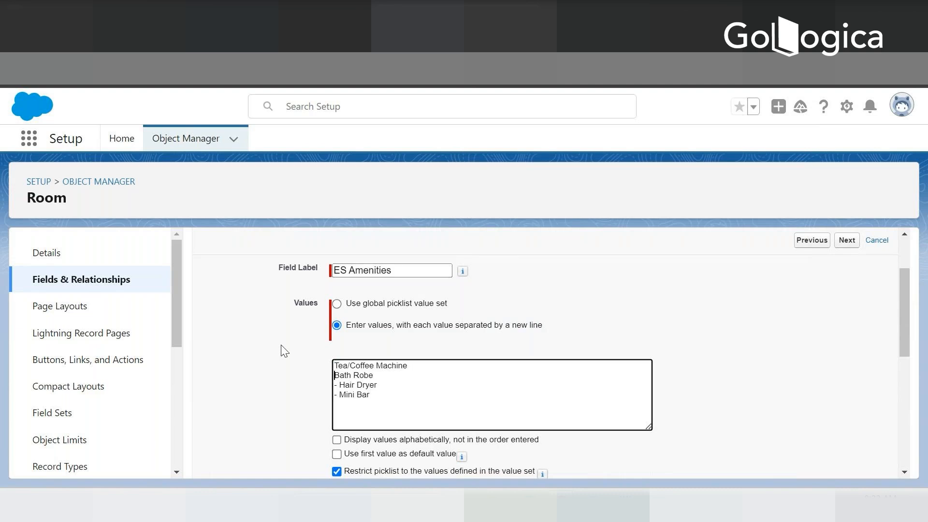
{"action": "key", "text": "Delete"}
{"action": "key", "text": "Delete"}
{"action": "key", "text": "Down"}
{"action": "key", "text": "Delete"}
{"action": "key", "text": "Delete"}
Change the picklist field's label to HS Amenities and check the remaining field details
{"action": "left_click_drag", "start_coordinate": [400, 269], "coordinate": [253, 265]}
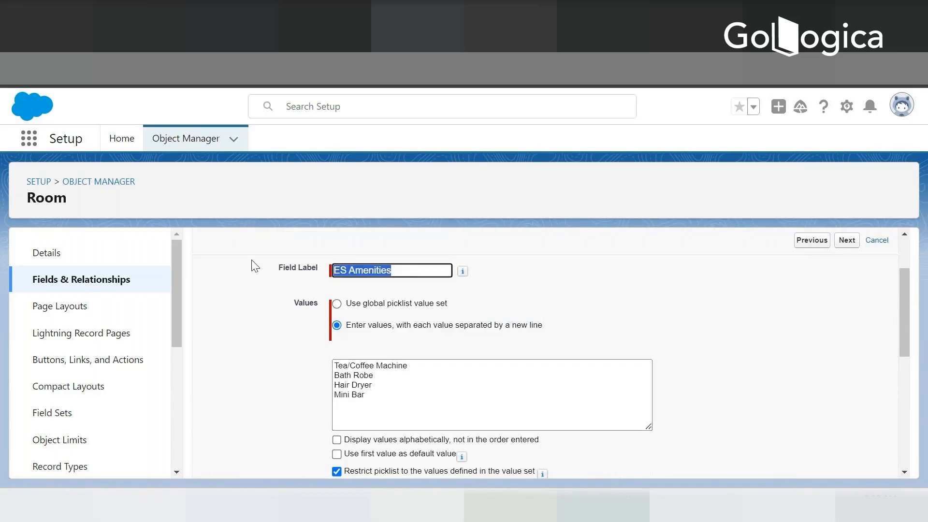
{"action": "left_click", "coordinate": [406, 397]}
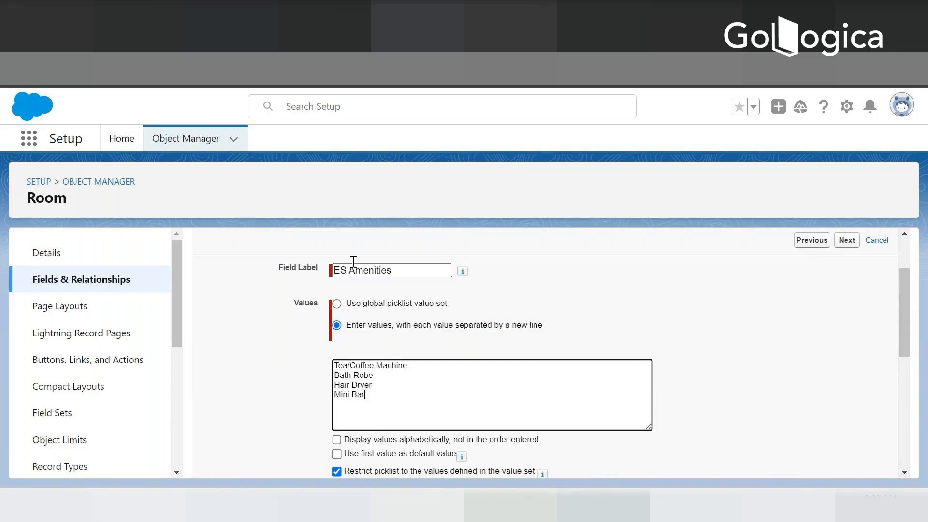
{"action": "left_click", "coordinate": [340, 269]}
{"action": "key", "text": "BackSpace"}
{"action": "type", "text": "H"}
{"action": "left_click", "coordinate": [385, 391]}
{"action": "scroll", "coordinate": [392, 401], "scroll_direction": "down", "scroll_amount": 2}
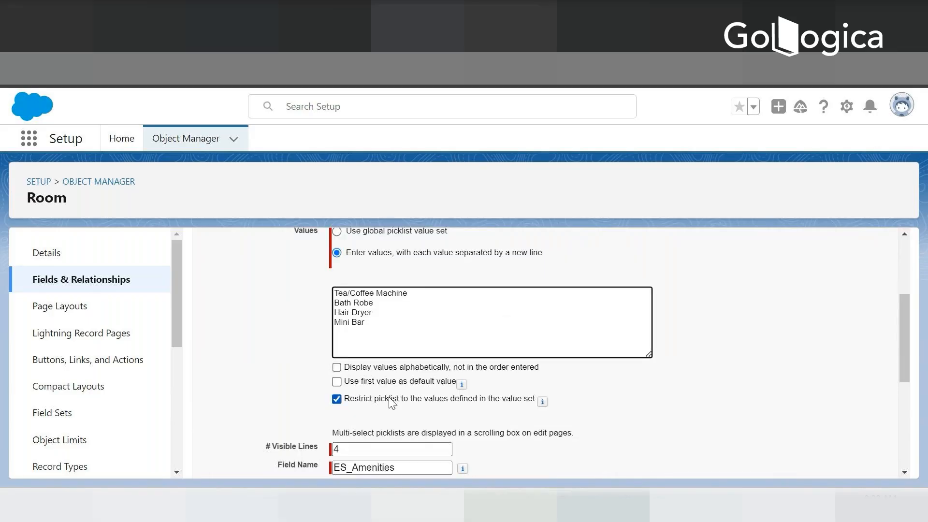
{"action": "scroll", "coordinate": [435, 319], "scroll_direction": "up", "scroll_amount": 2}
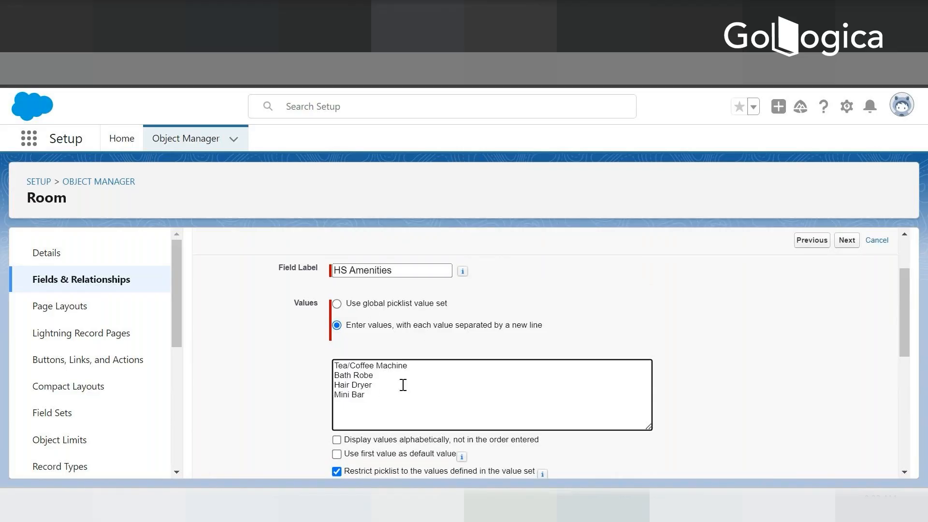
Set the HS Amenities picklist to use its first value as the default value
{"action": "scroll", "coordinate": [403, 385], "scroll_direction": "down", "scroll_amount": 2}
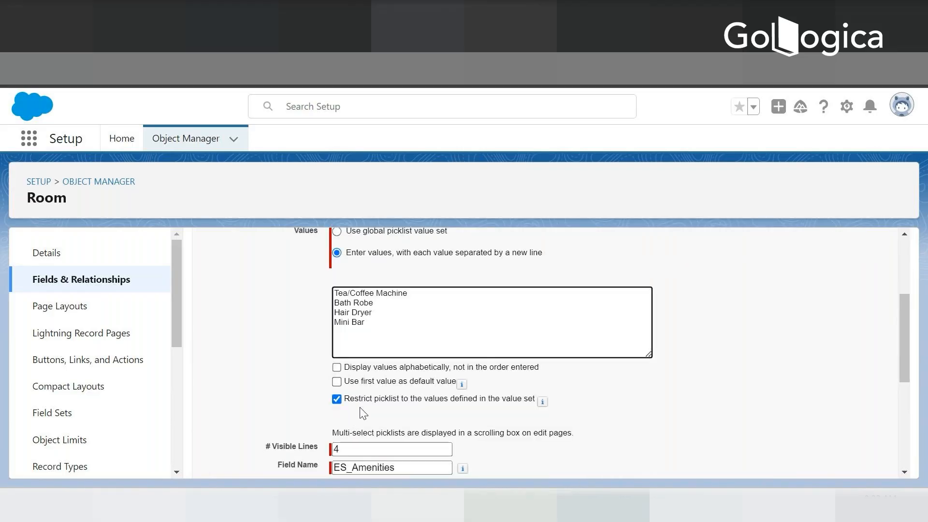
{"action": "left_click", "coordinate": [337, 381]}
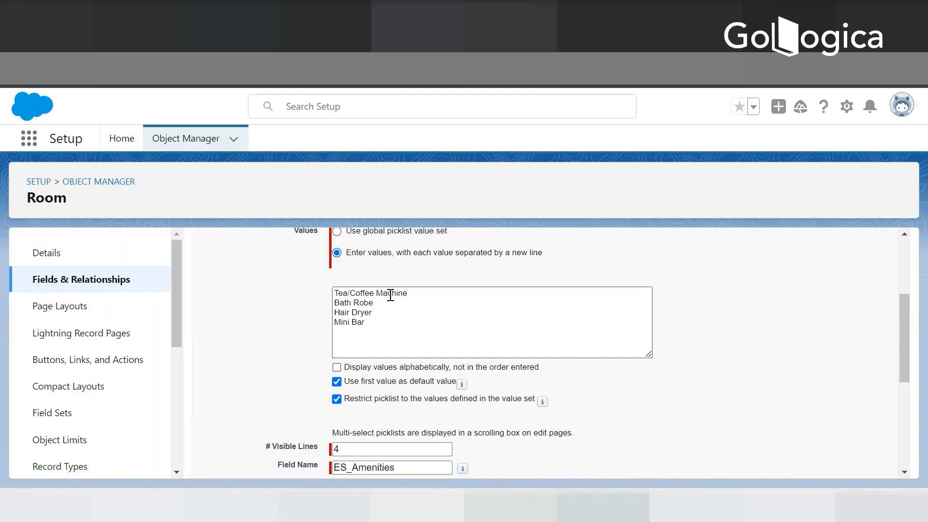
{"action": "triple_click", "coordinate": [417, 297]}
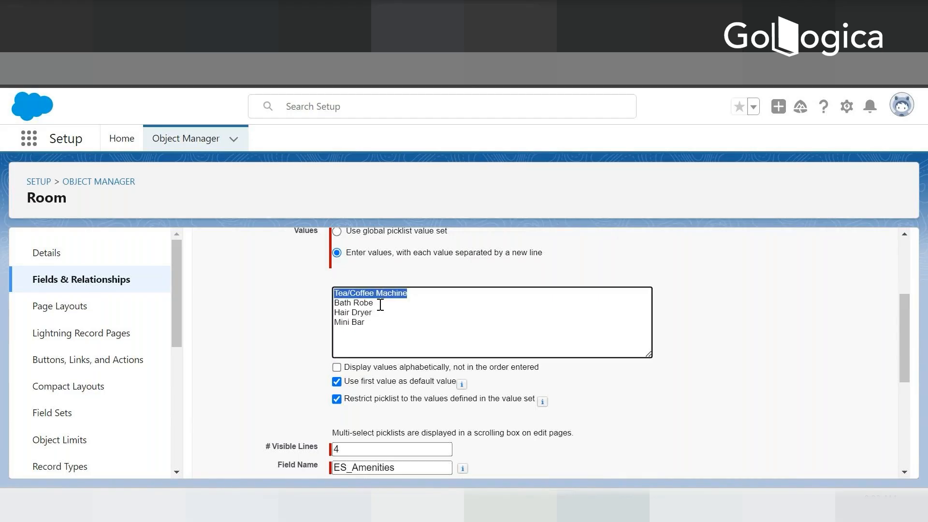
{"action": "left_click", "coordinate": [707, 363]}
{"action": "scroll", "coordinate": [434, 420], "scroll_direction": "down", "scroll_amount": 2}
{"action": "scroll", "coordinate": [427, 348], "scroll_direction": "up", "scroll_amount": 2}
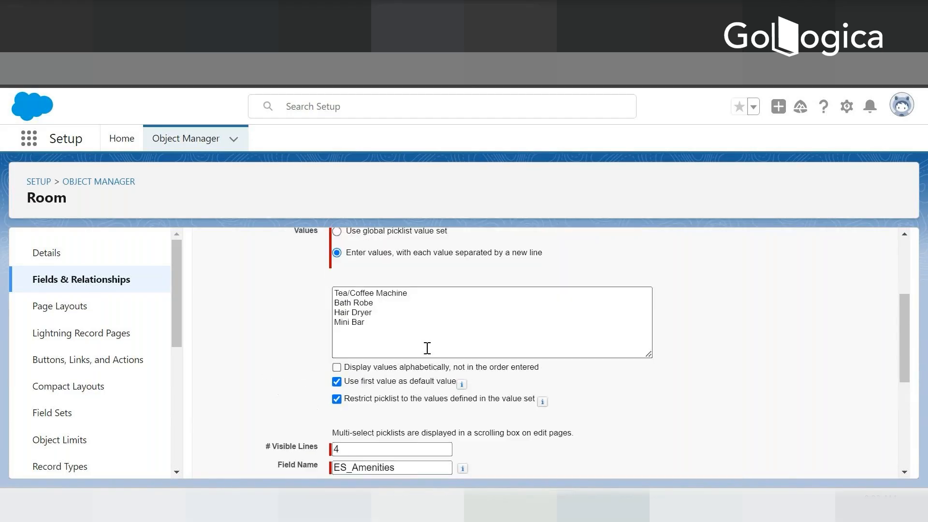
Examine the entered amenity values against the number of visible lines and the remaining field details
{"action": "left_click_drag", "start_coordinate": [366, 327], "coordinate": [336, 294]}
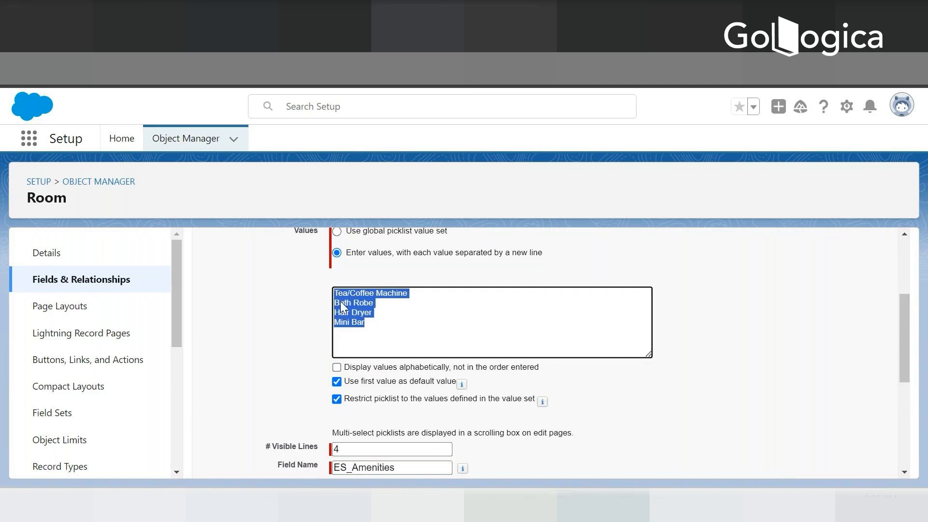
{"action": "left_click", "coordinate": [368, 327]}
{"action": "scroll", "coordinate": [394, 331], "scroll_direction": "down", "scroll_amount": 2}
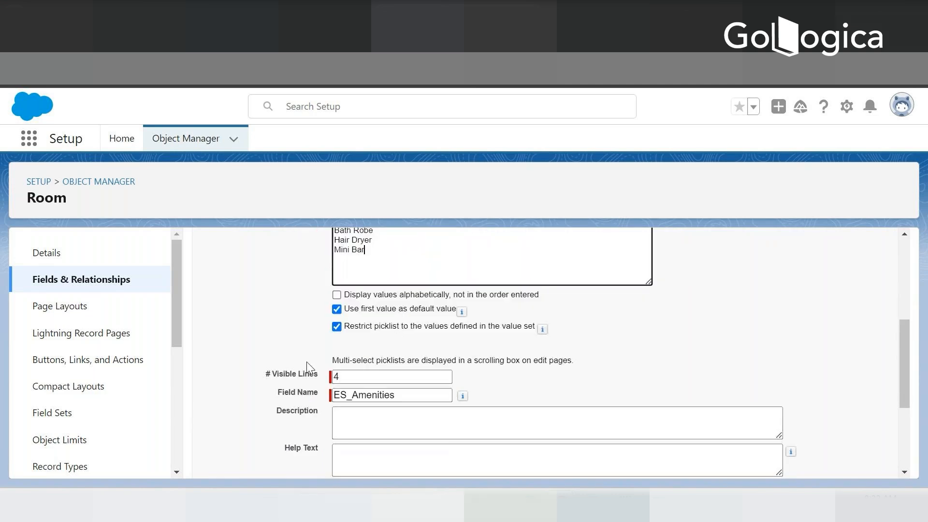
{"action": "scroll", "coordinate": [389, 302], "scroll_direction": "up", "scroll_amount": 2}
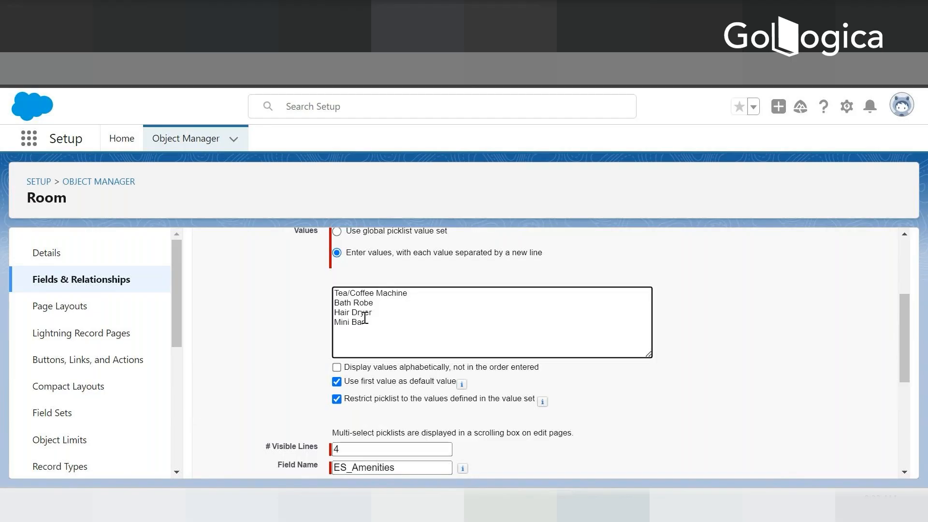
{"action": "left_click", "coordinate": [346, 449]}
{"action": "left_click", "coordinate": [371, 322]}
{"action": "left_click_drag", "start_coordinate": [375, 321], "coordinate": [325, 291]}
{"action": "left_click", "coordinate": [411, 346]}
{"action": "scroll", "coordinate": [373, 423], "scroll_direction": "down", "scroll_amount": 1}
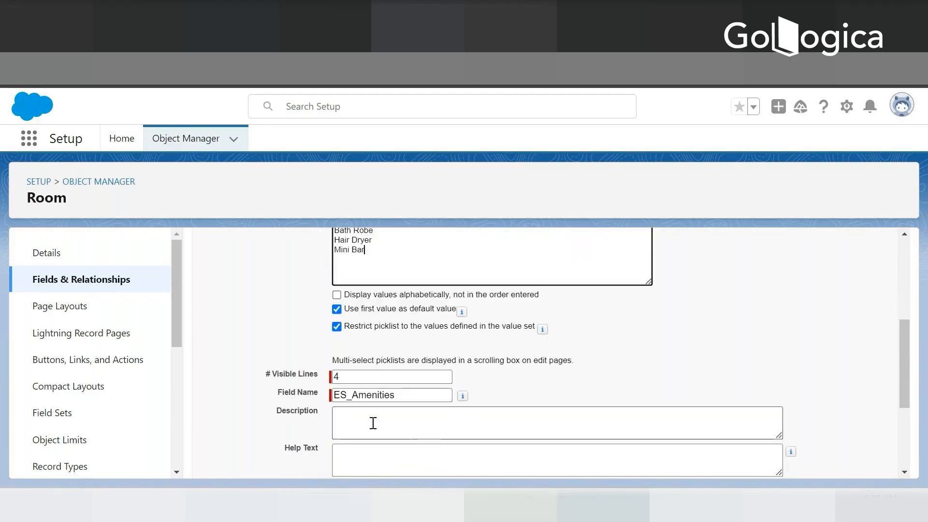
{"action": "left_click", "coordinate": [338, 378]}
{"action": "scroll", "coordinate": [346, 358], "scroll_direction": "down", "scroll_amount": 3}
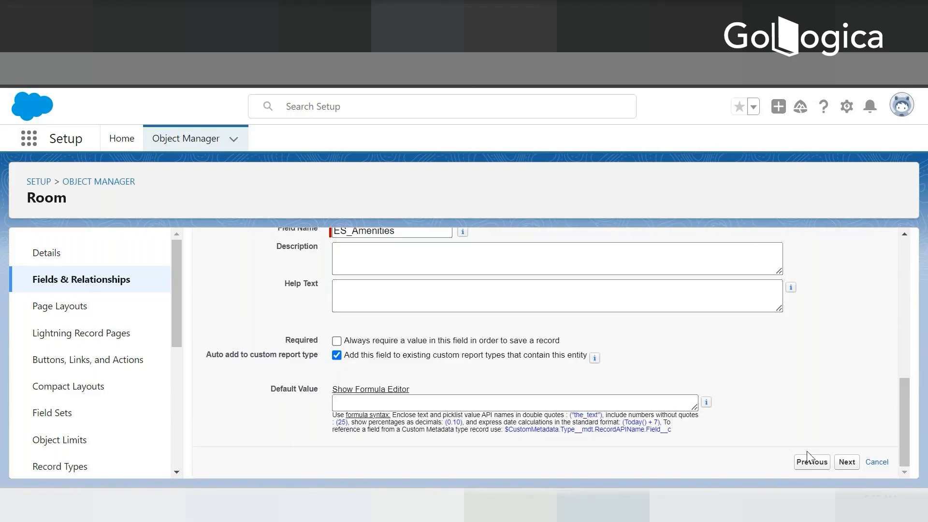
Review the profile visibility in field-level security for HS Amenities and continue to the page layout assignment
{"action": "left_click", "coordinate": [840, 468]}
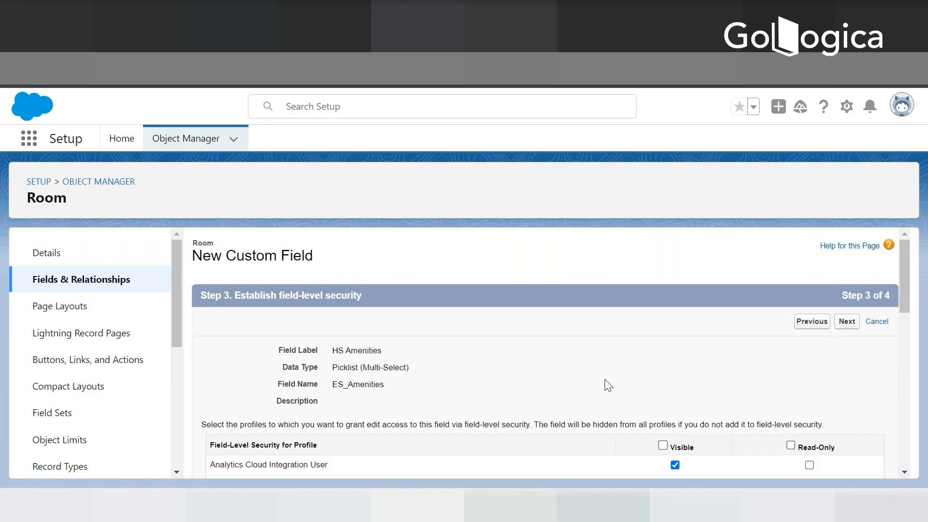
{"action": "scroll", "coordinate": [906, 297], "scroll_direction": "down", "scroll_amount": 1}
{"action": "mouse_move", "coordinate": [905, 299]}
{"action": "left_mouse_down"}
{"action": "mouse_move", "coordinate": [892, 466]}
{"action": "mouse_move", "coordinate": [898, 290]}
{"action": "left_mouse_up"}
{"action": "scroll", "coordinate": [451, 377], "scroll_direction": "down", "scroll_amount": 10}
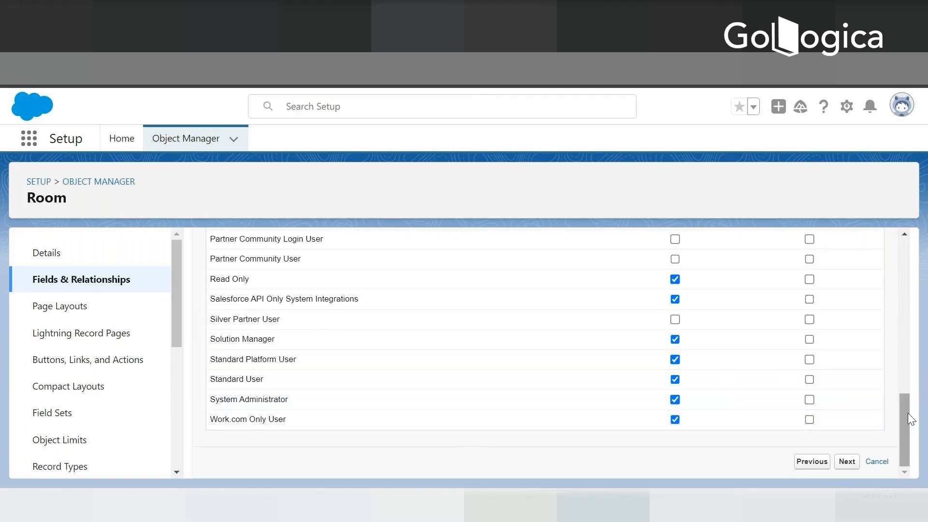
{"action": "left_click_drag", "start_coordinate": [904, 416], "coordinate": [924, 231]}
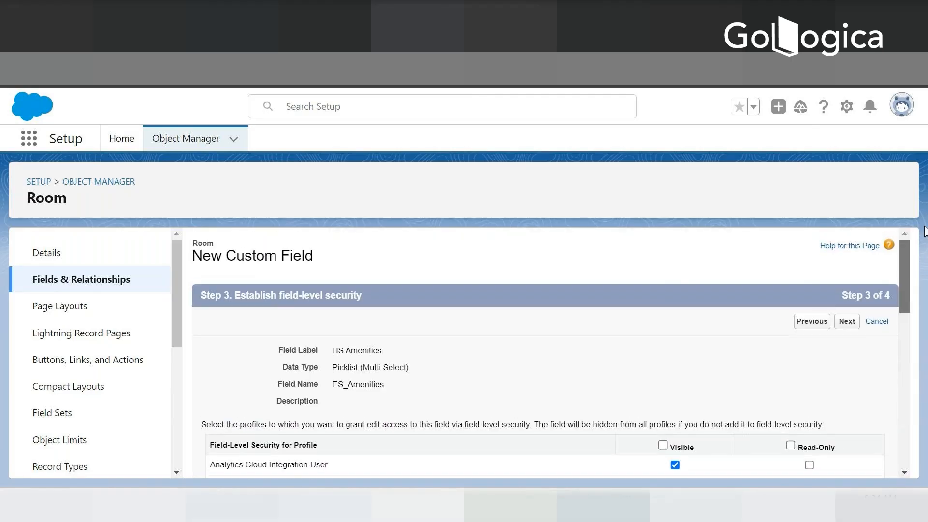
{"action": "scroll", "coordinate": [546, 363], "scroll_direction": "down", "scroll_amount": 10}
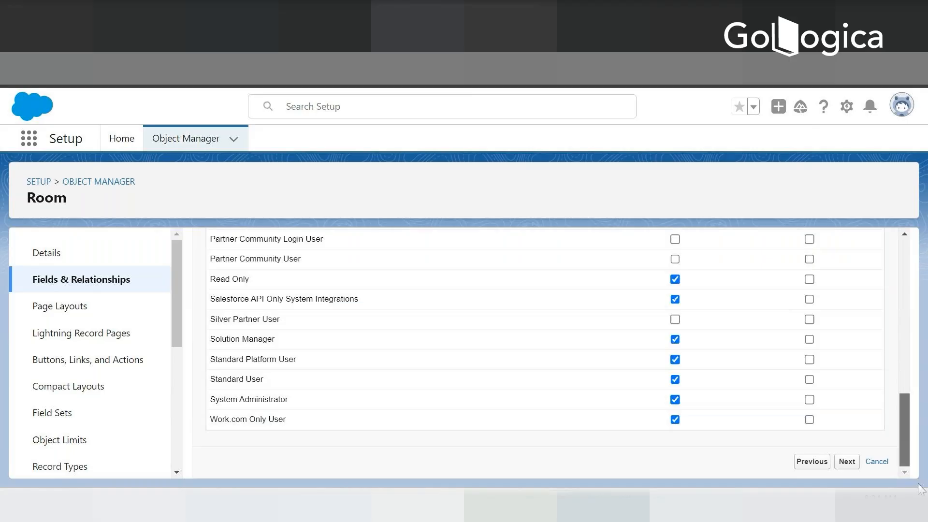
{"action": "left_click", "coordinate": [847, 464]}
{"action": "scroll", "coordinate": [527, 358], "scroll_direction": "down", "scroll_amount": 3}
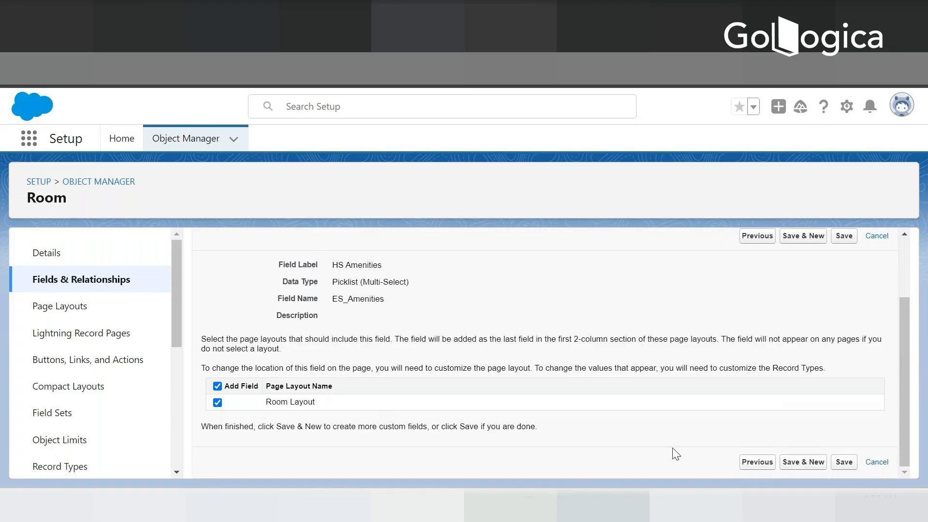
Go back to the field details, correct the field name to HS_Amenities and continue
{"action": "left_click", "coordinate": [755, 465]}
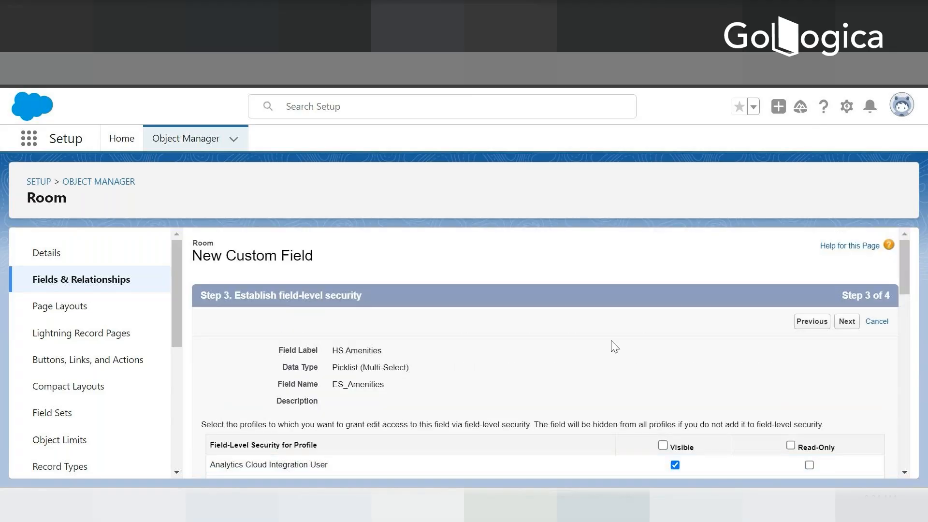
{"action": "left_click", "coordinate": [808, 323]}
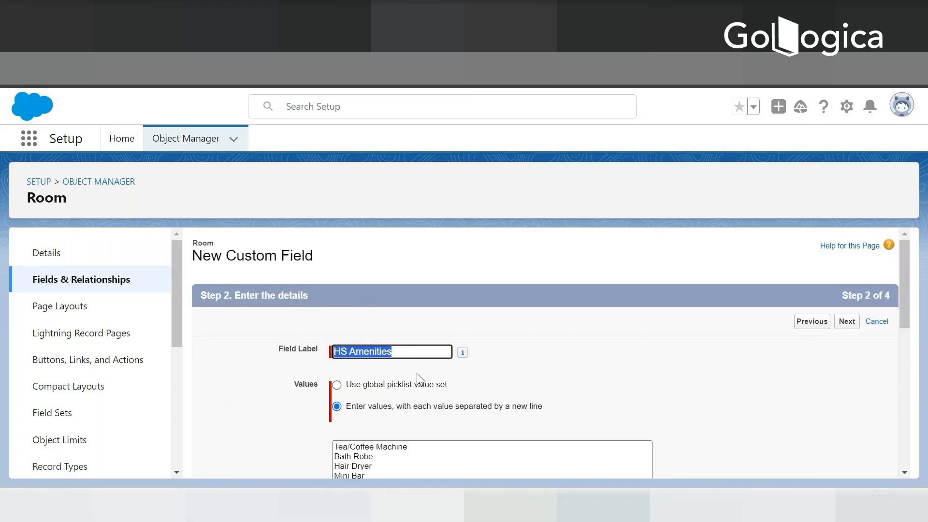
{"action": "scroll", "coordinate": [417, 373], "scroll_direction": "down", "scroll_amount": 5}
{"action": "scroll", "coordinate": [421, 386], "scroll_direction": "down", "scroll_amount": 2}
{"action": "left_click_drag", "start_coordinate": [341, 332], "coordinate": [330, 334]}
{"action": "type", "text": "H"}
{"action": "scroll", "coordinate": [912, 377], "scroll_direction": "down", "scroll_amount": 3}
{"action": "left_click", "coordinate": [852, 463]}
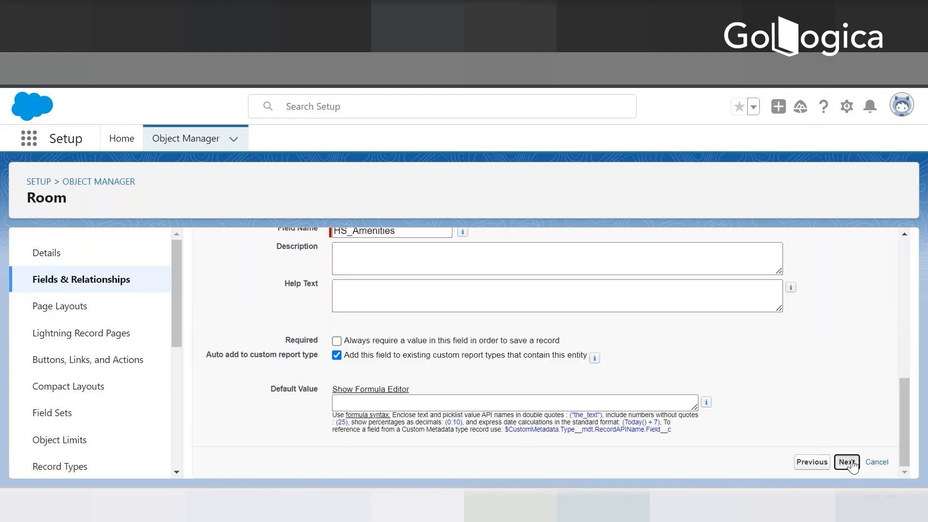
Accept the field-level security, deselect Room Layout for the HS Amenities field and save it
{"action": "left_click", "coordinate": [847, 322]}
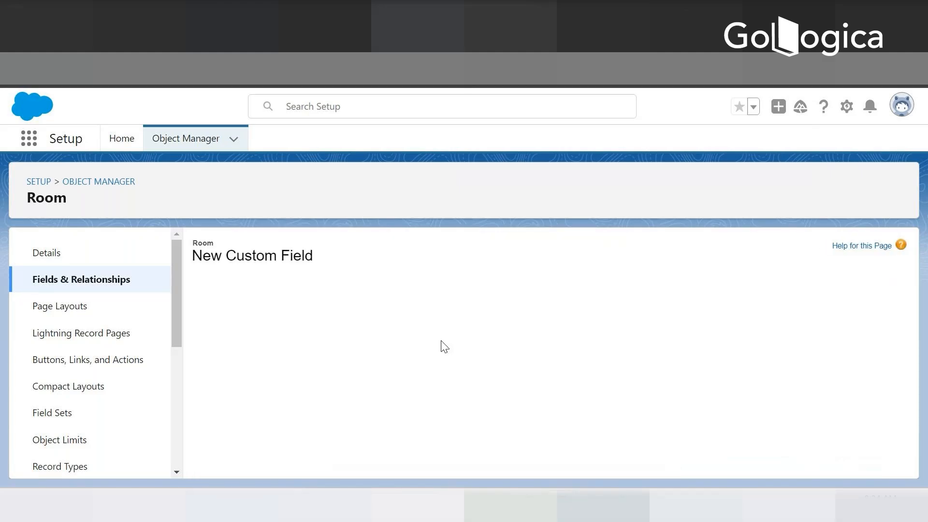
{"action": "scroll", "coordinate": [382, 352], "scroll_direction": "down", "scroll_amount": 2}
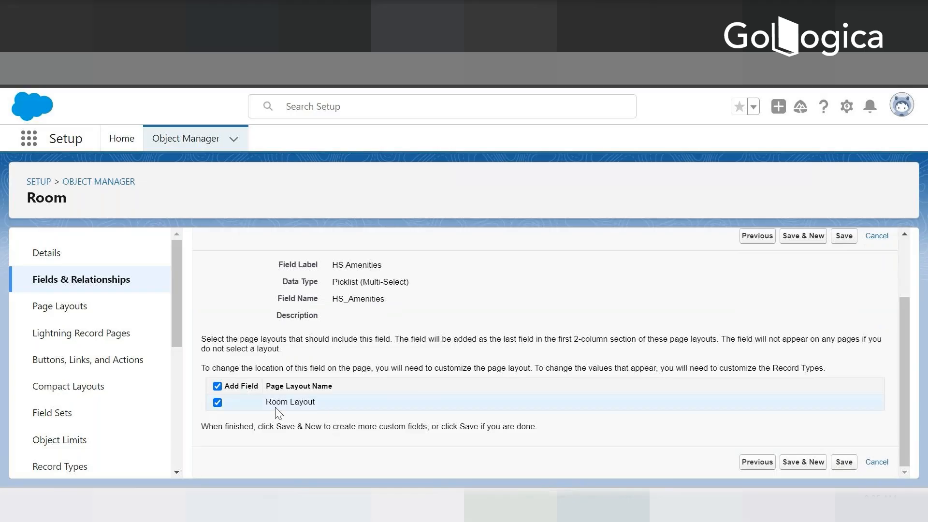
{"action": "left_click", "coordinate": [217, 403]}
{"action": "left_click", "coordinate": [850, 464]}
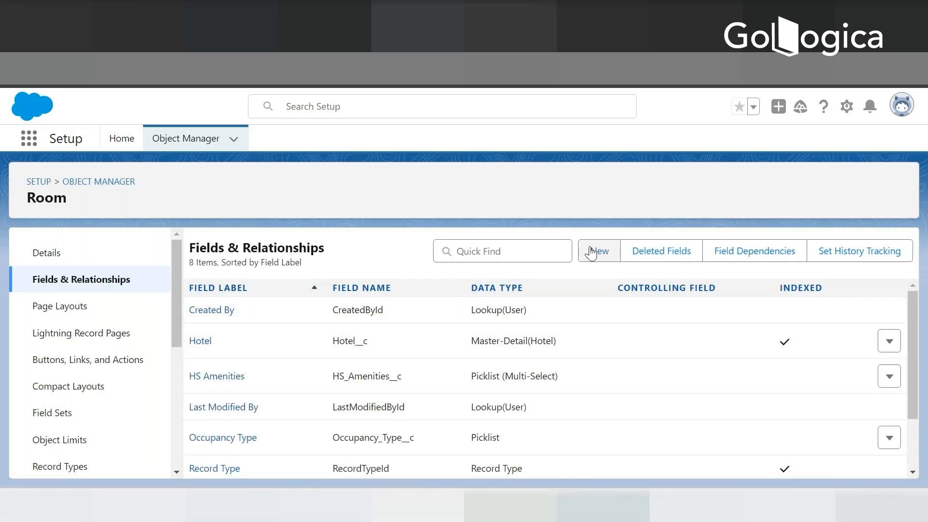
Start a new Picklist (Multi-Select) field on the Room object, labelled HS Specials, with manually entered values
{"action": "left_click", "coordinate": [591, 253]}
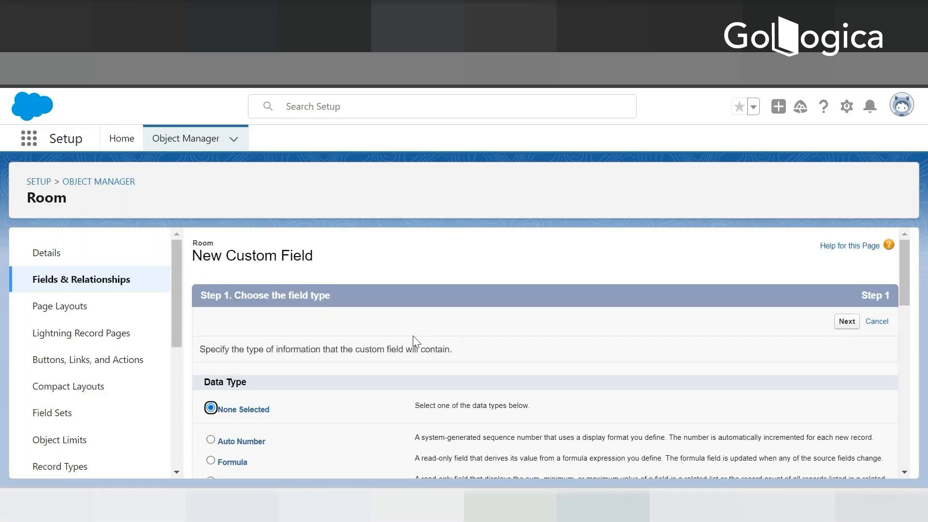
{"action": "scroll", "coordinate": [404, 380], "scroll_direction": "down", "scroll_amount": 5}
{"action": "scroll", "coordinate": [290, 401], "scroll_direction": "down", "scroll_amount": 3}
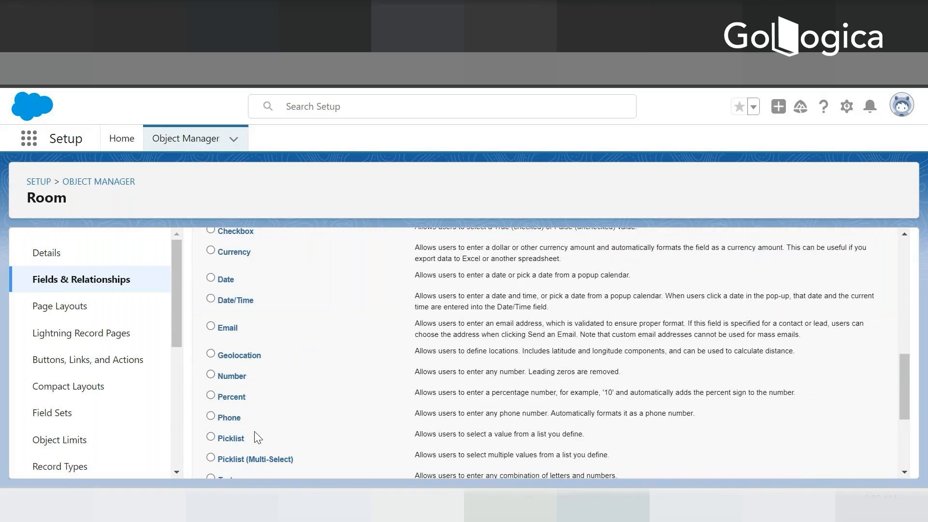
{"action": "left_click", "coordinate": [211, 458]}
{"action": "scroll", "coordinate": [214, 461], "scroll_direction": "down", "scroll_amount": 4}
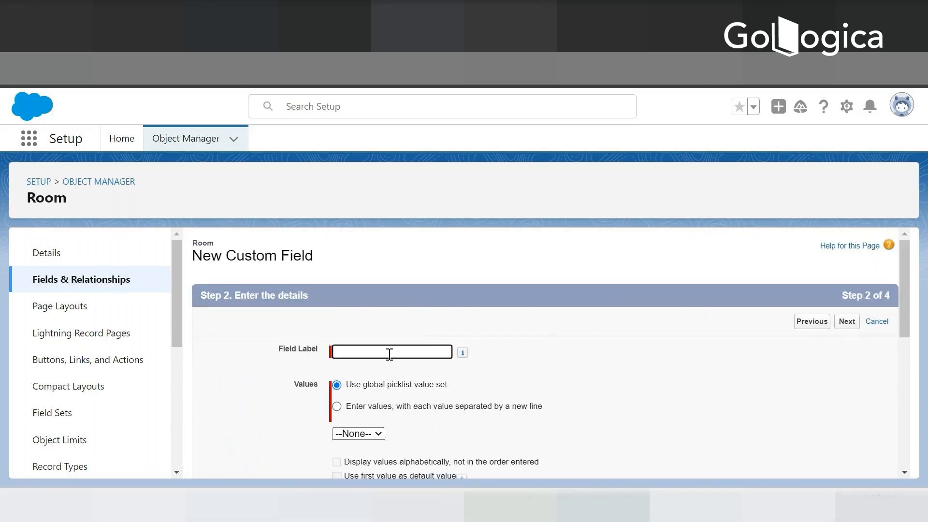
{"action": "type", "text": "HS Specials"}
{"action": "left_click", "coordinate": [337, 406]}
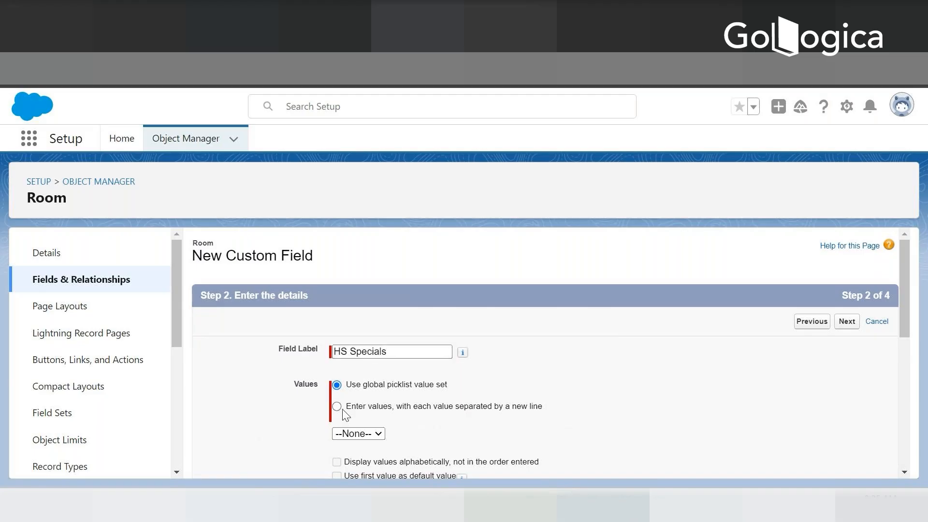
Copy the Special Touches lines, Complimentary drinks through Ambient Lighting, from Notepad into the HS Specials picklist values
{"action": "key", "text": "alt+Tab"}
{"action": "scroll", "coordinate": [644, 315], "scroll_direction": "down", "scroll_amount": 1}
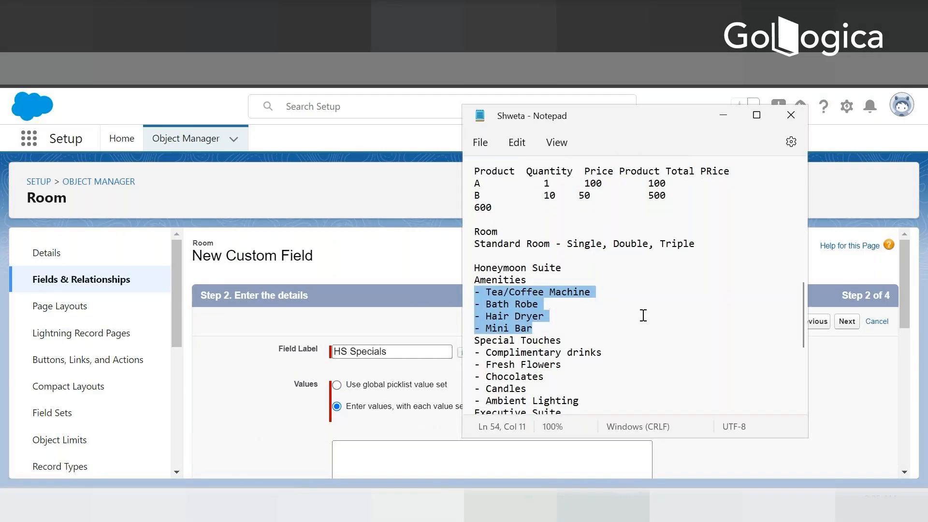
{"action": "scroll", "coordinate": [644, 316], "scroll_direction": "down", "scroll_amount": 2}
{"action": "left_click_drag", "start_coordinate": [580, 335], "coordinate": [472, 288]}
{"action": "key", "text": "ctrl+c"}
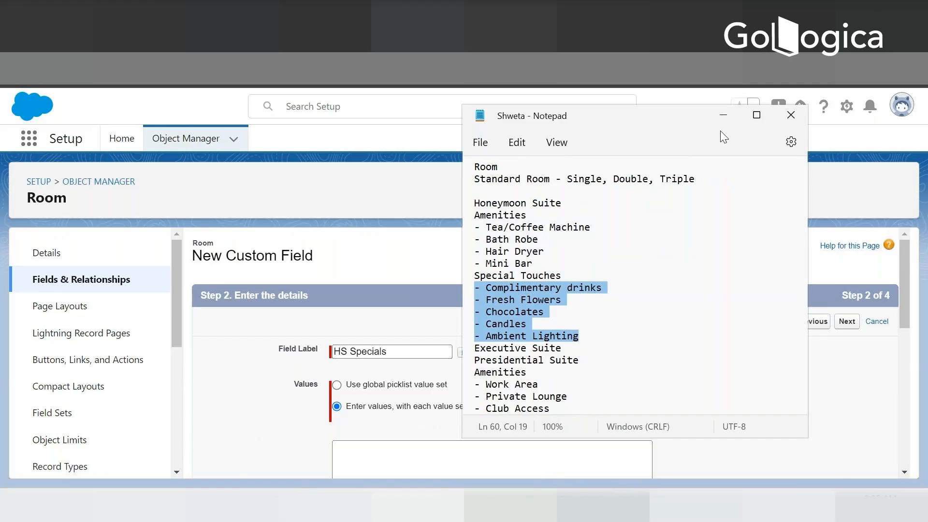
{"action": "left_click", "coordinate": [723, 115]}
{"action": "left_click", "coordinate": [348, 451]}
{"action": "key", "text": "ctrl+v"}
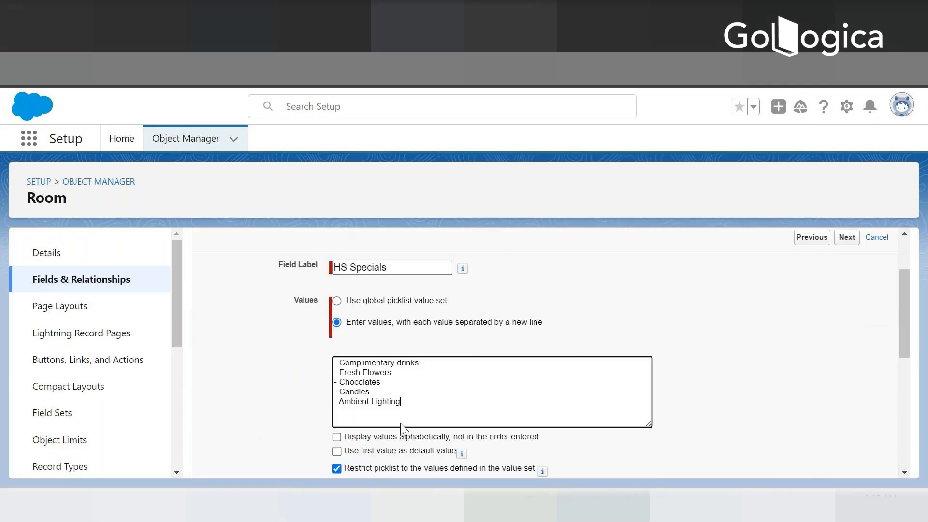
{"action": "scroll", "coordinate": [400, 422], "scroll_direction": "down", "scroll_amount": 3}
{"action": "scroll", "coordinate": [370, 381], "scroll_direction": "up", "scroll_amount": 2}
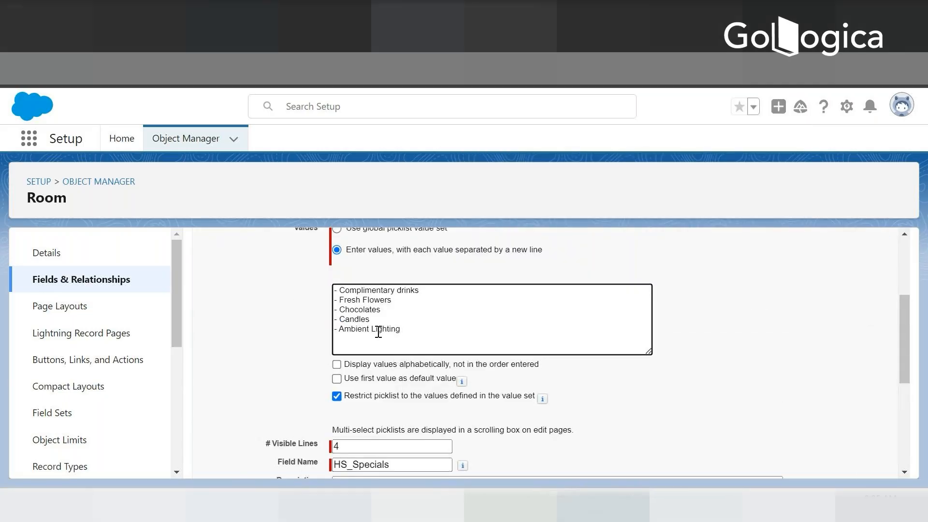
Remove the leading dash and space from each of the five HS Specials values
{"action": "left_click", "coordinate": [340, 293]}
{"action": "key", "text": "BackSpace"}
{"action": "key", "text": "BackSpace"}
{"action": "key", "text": "Down"}
{"action": "key", "text": "Delete"}
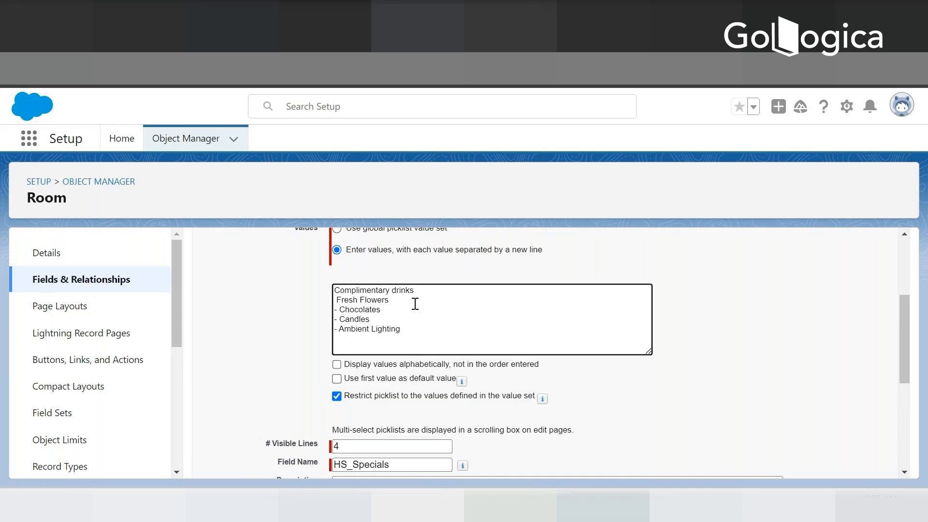
{"action": "key", "text": "Delete"}
{"action": "key", "text": "Delete"}
{"action": "key", "text": "Delete"}
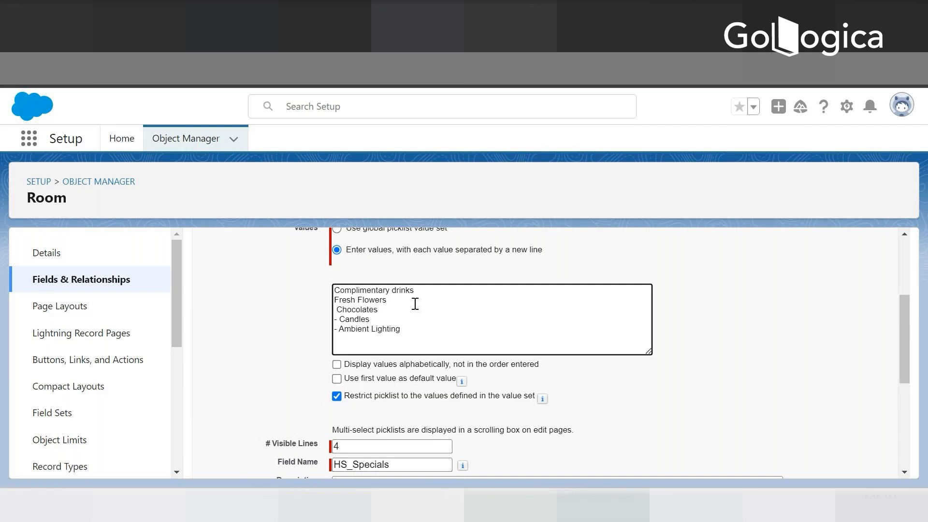
{"action": "key", "text": "Delete"}
{"action": "key", "text": "Delete"}
{"action": "key", "text": "Delete"}
{"action": "key", "text": "Delete"}
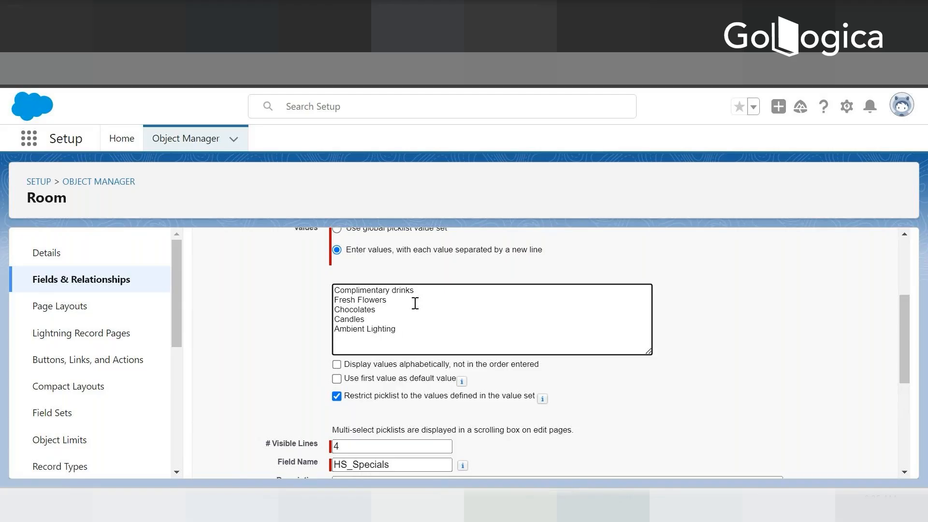
Make the first HS Specials value the default and proceed past field-level security, keeping the preset profile visibility
{"action": "left_click", "coordinate": [336, 379]}
{"action": "scroll", "coordinate": [695, 368], "scroll_direction": "down", "scroll_amount": 5}
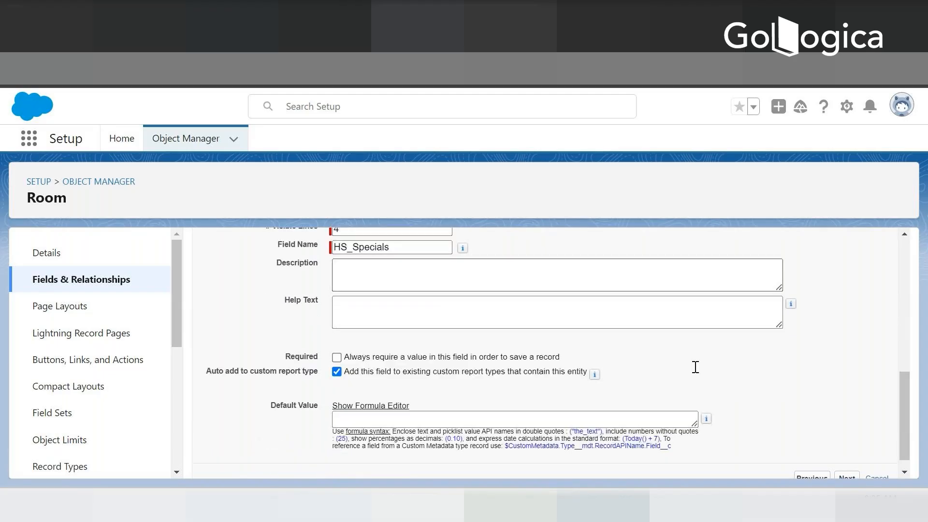
{"action": "left_click", "coordinate": [851, 470]}
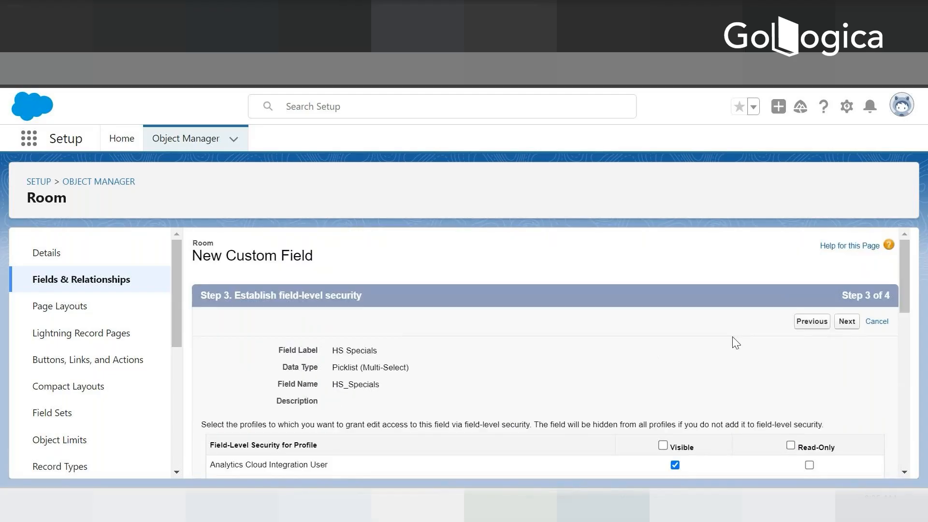
{"action": "scroll", "coordinate": [820, 392], "scroll_direction": "down", "scroll_amount": 10}
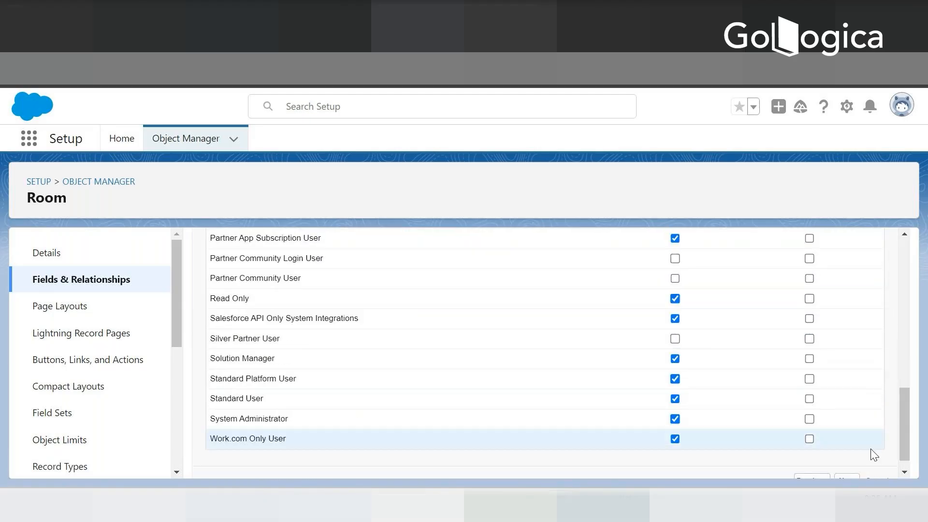
{"action": "left_click", "coordinate": [847, 462]}
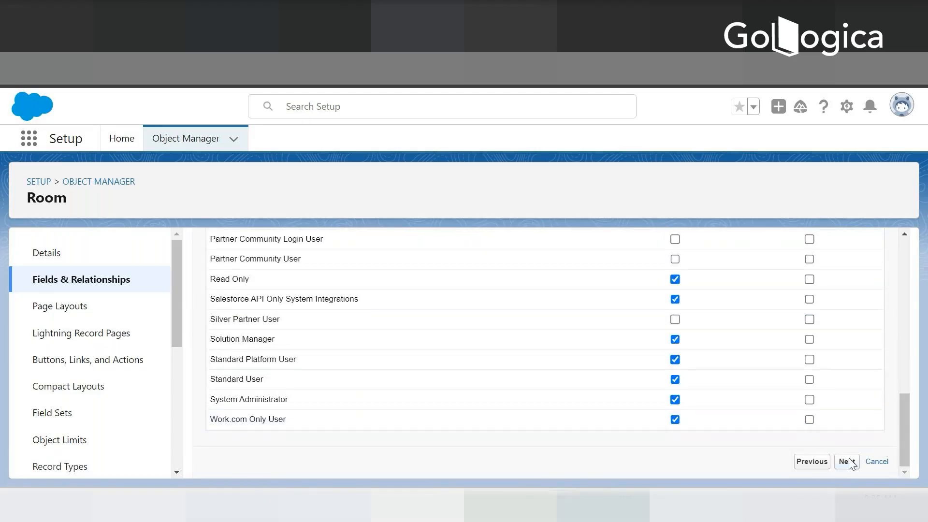
Leave the HS Specials field off the Room Layout page layout and save the new field
{"action": "scroll", "coordinate": [894, 380], "scroll_direction": "down", "scroll_amount": 3}
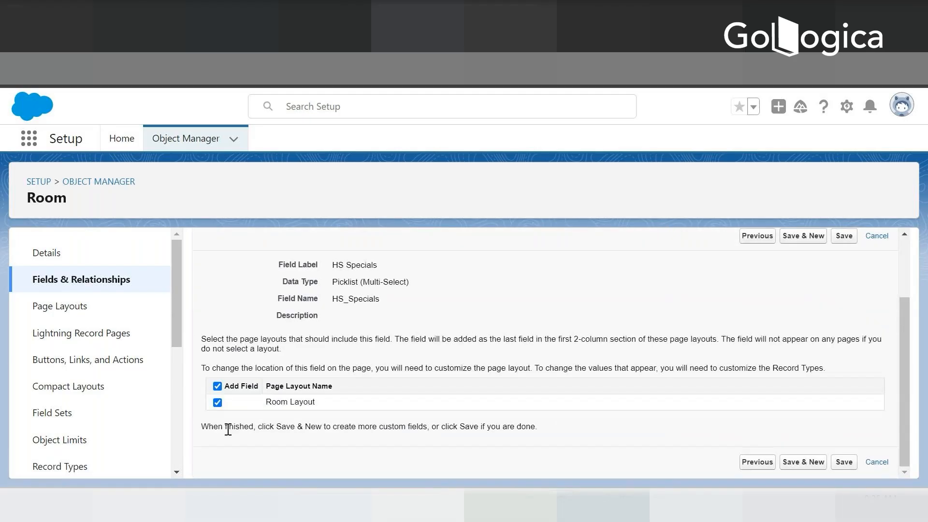
{"action": "left_click", "coordinate": [217, 402]}
{"action": "left_click", "coordinate": [841, 462]}
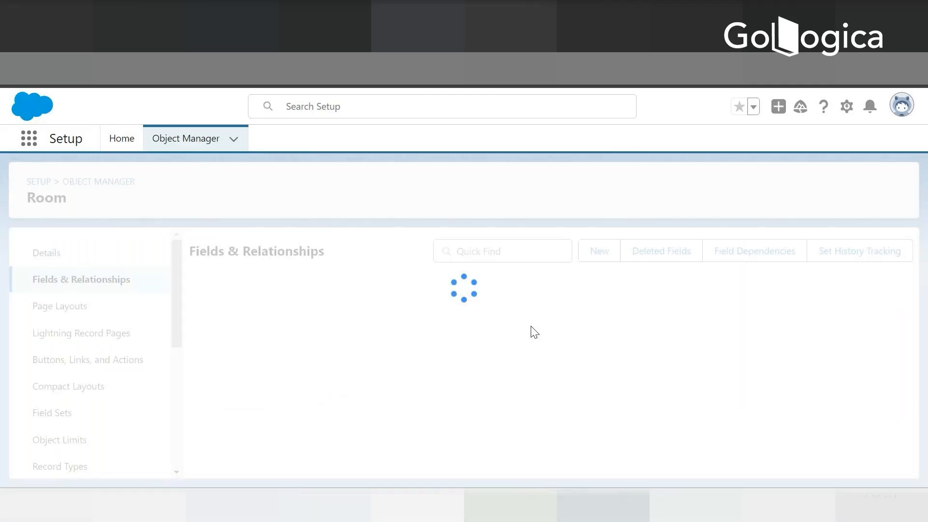
In the Room Layout page layout, move Tariff and Occupancy Type to the Information section's second column and save the layout
{"action": "left_click", "coordinate": [68, 313]}
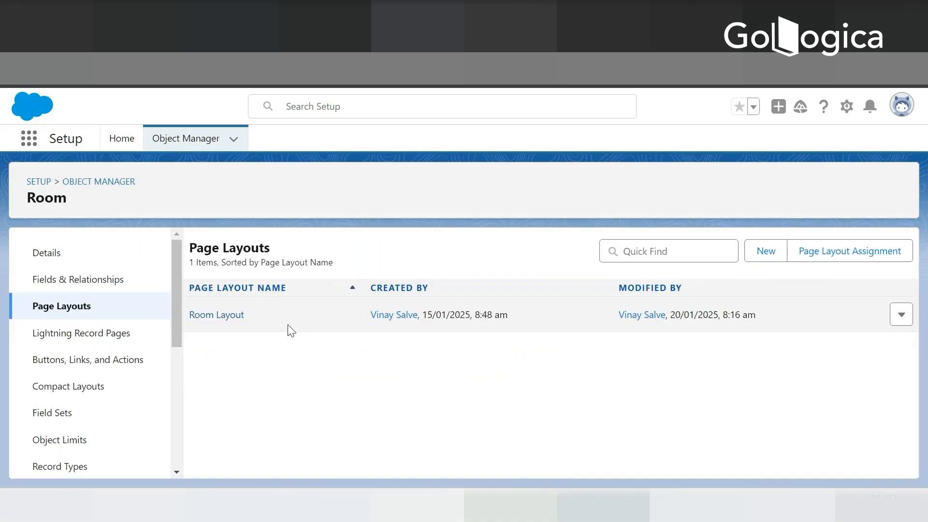
{"action": "left_click", "coordinate": [228, 327]}
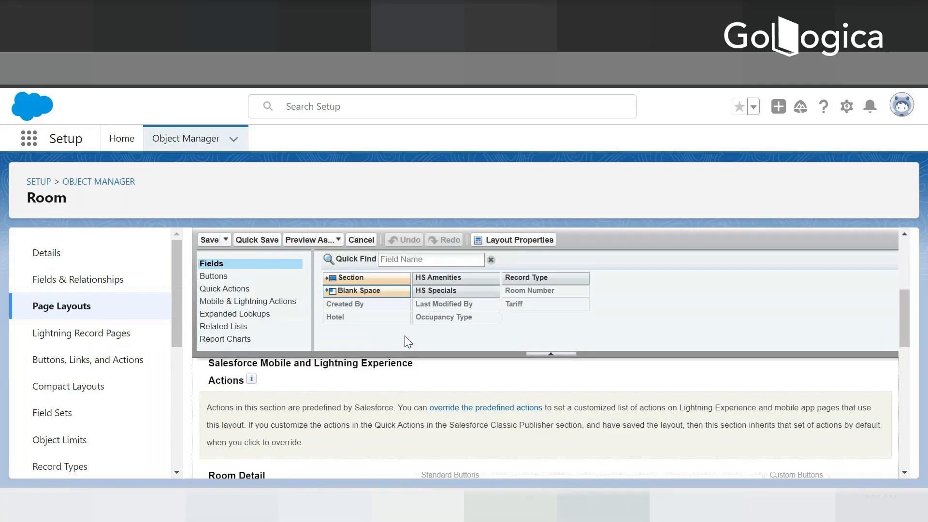
{"action": "scroll", "coordinate": [624, 355], "scroll_direction": "down", "scroll_amount": 3}
{"action": "mouse_move", "coordinate": [902, 351]}
{"action": "left_mouse_down"}
{"action": "mouse_move", "coordinate": [901, 337]}
{"action": "mouse_move", "coordinate": [902, 348]}
{"action": "left_mouse_up"}
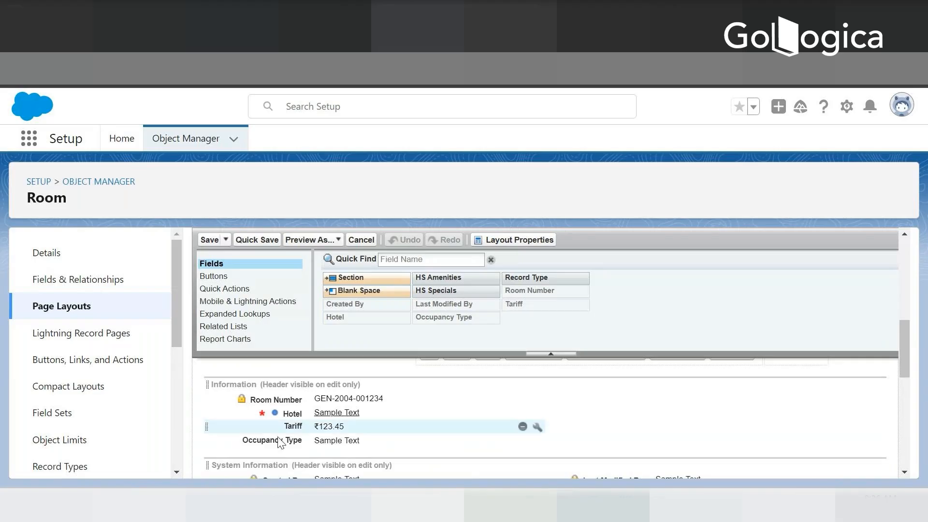
{"action": "left_click_drag", "start_coordinate": [293, 426], "coordinate": [507, 407]}
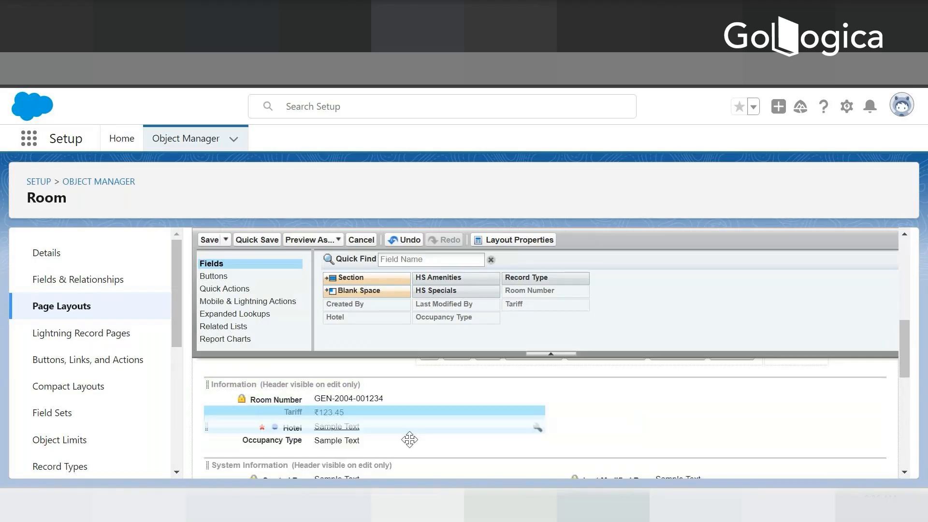
{"action": "left_click_drag", "start_coordinate": [293, 412], "coordinate": [559, 414]}
{"action": "left_click_drag", "start_coordinate": [277, 427], "coordinate": [590, 418]}
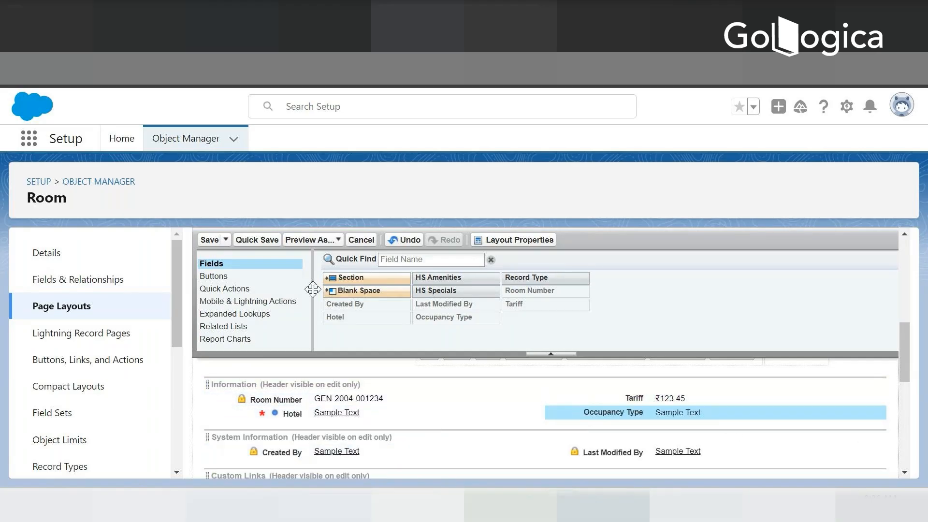
{"action": "left_click", "coordinate": [209, 240]}
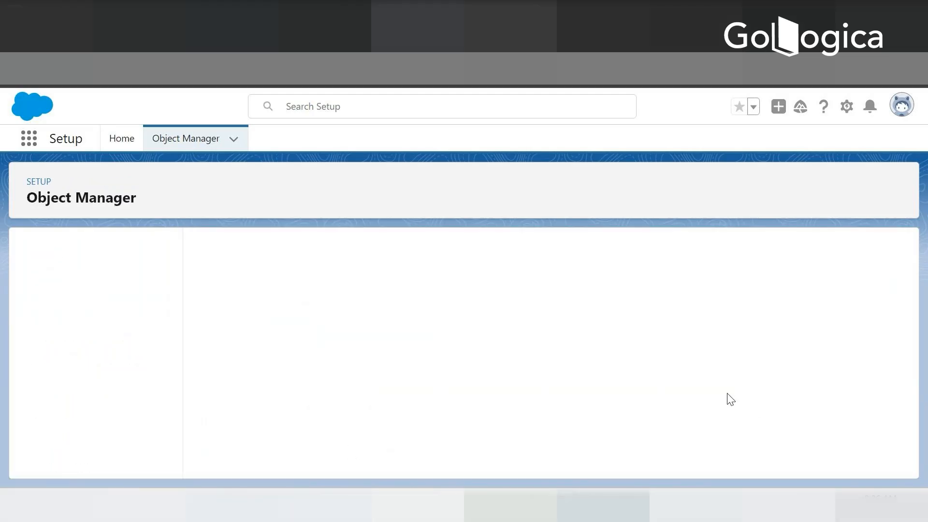
Create a new Room page layout named HS Layout, cloned from the existing Room Layout
{"action": "left_click", "coordinate": [766, 256]}
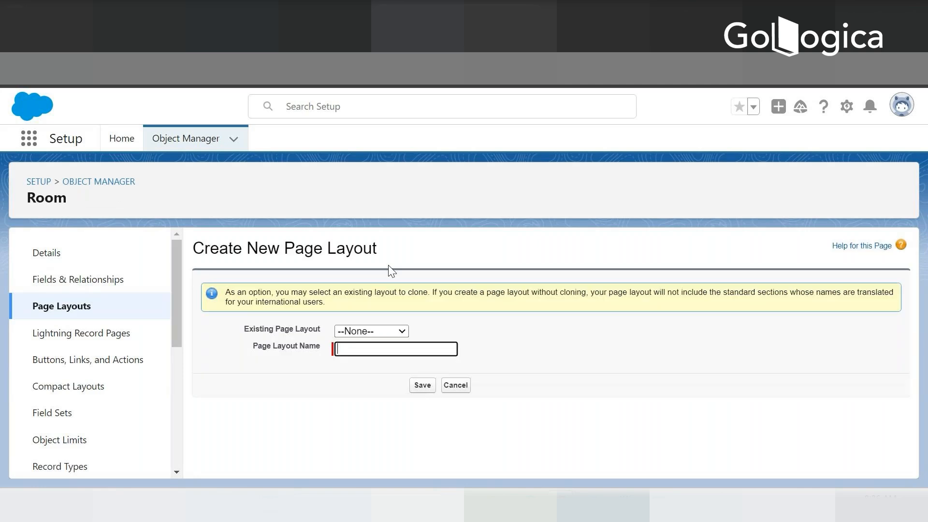
{"action": "left_click", "coordinate": [382, 330]}
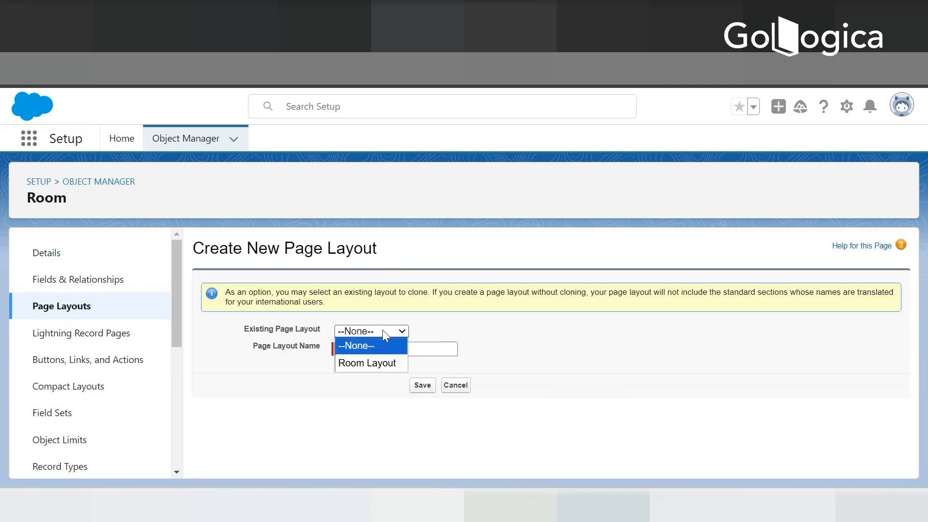
{"action": "left_click", "coordinate": [364, 363]}
{"action": "left_click", "coordinate": [362, 350]}
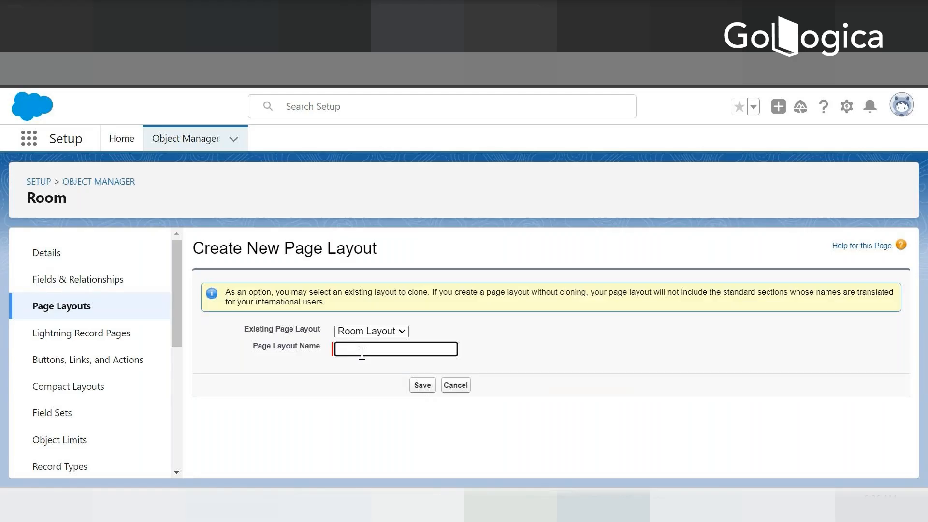
{"action": "type", "text": "HS Layour"}
{"action": "left_click", "coordinate": [421, 389]}
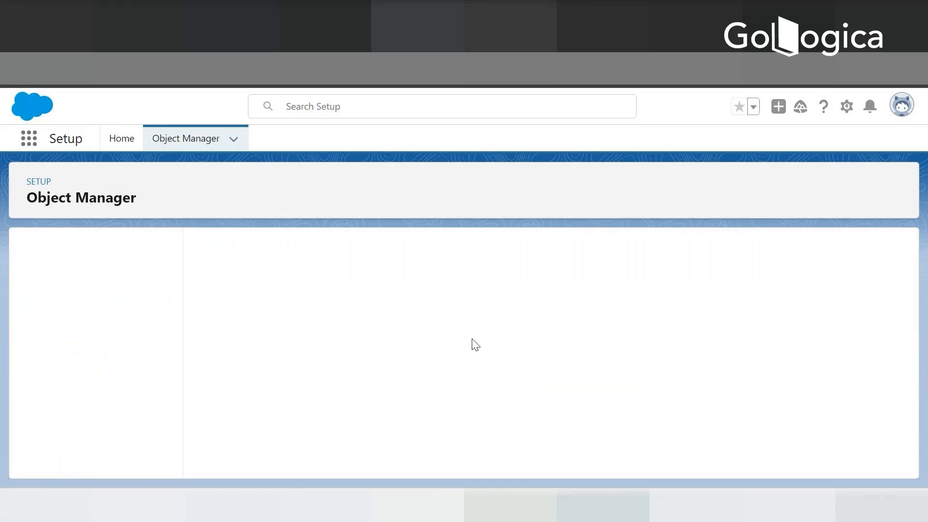
Add a one-column section named Amenities between Information and System Information, and place the HS Amenities field in it
{"action": "scroll", "coordinate": [405, 366], "scroll_direction": "down", "scroll_amount": 1}
{"action": "scroll", "coordinate": [406, 366], "scroll_direction": "down", "scroll_amount": 5}
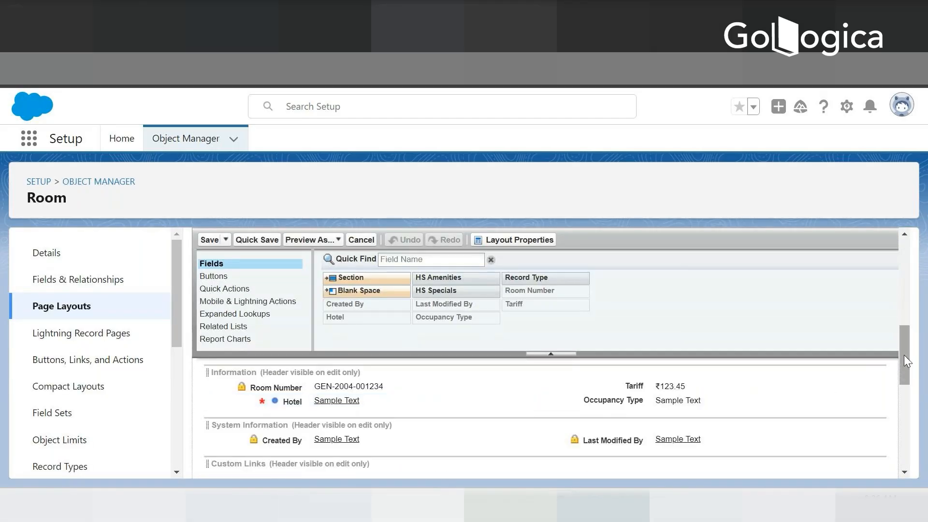
{"action": "mouse_move", "coordinate": [907, 354]}
{"action": "left_mouse_down"}
{"action": "mouse_move", "coordinate": [904, 342]}
{"action": "mouse_move", "coordinate": [906, 357]}
{"action": "left_mouse_up"}
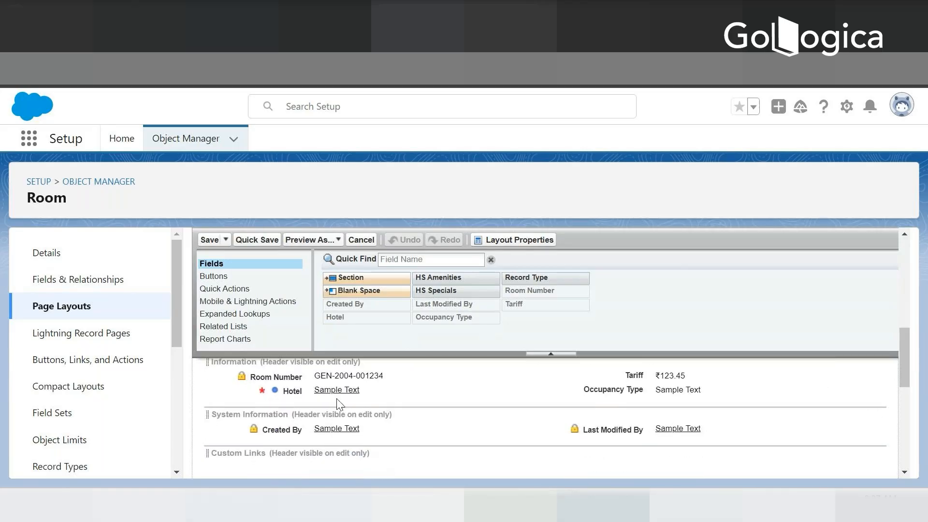
{"action": "mouse_move", "coordinate": [903, 367]}
{"action": "left_mouse_down"}
{"action": "mouse_move", "coordinate": [906, 353]}
{"action": "mouse_move", "coordinate": [905, 371]}
{"action": "left_mouse_up"}
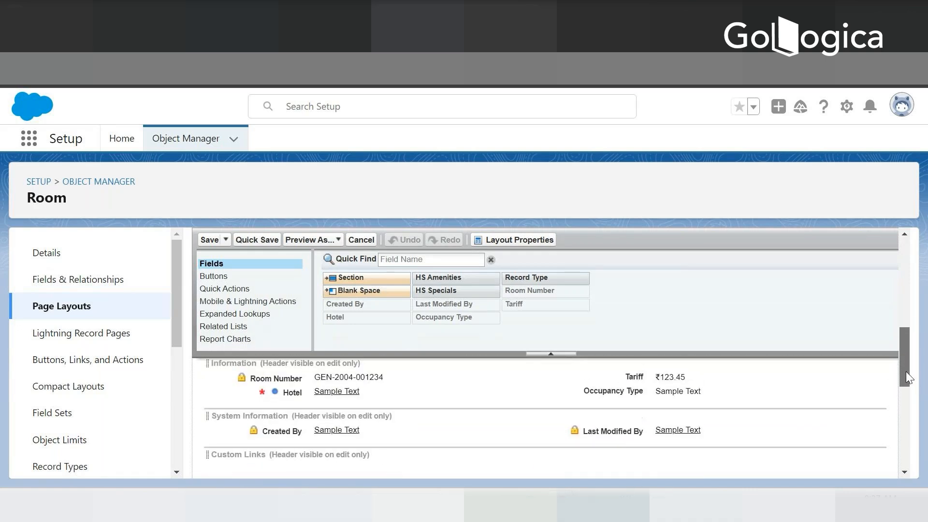
{"action": "left_click_drag", "start_coordinate": [355, 278], "coordinate": [297, 403]}
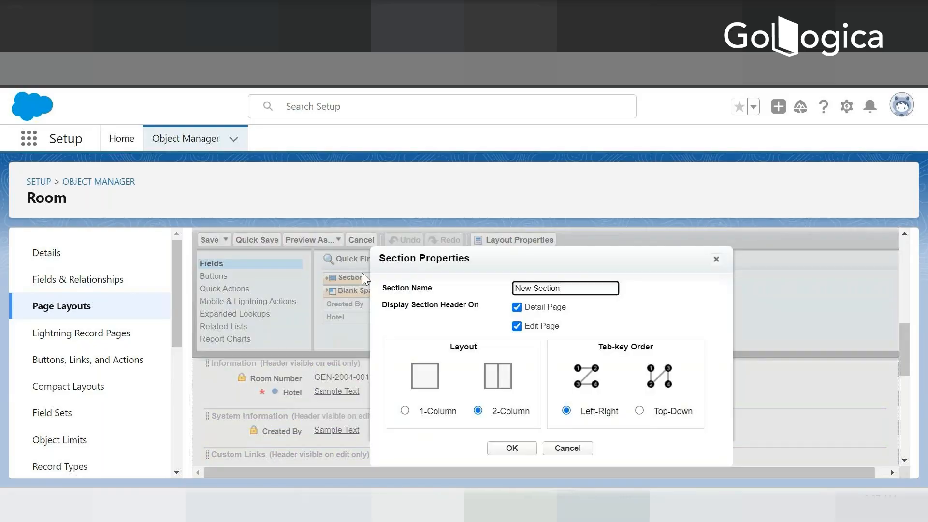
{"action": "left_click", "coordinate": [425, 377]}
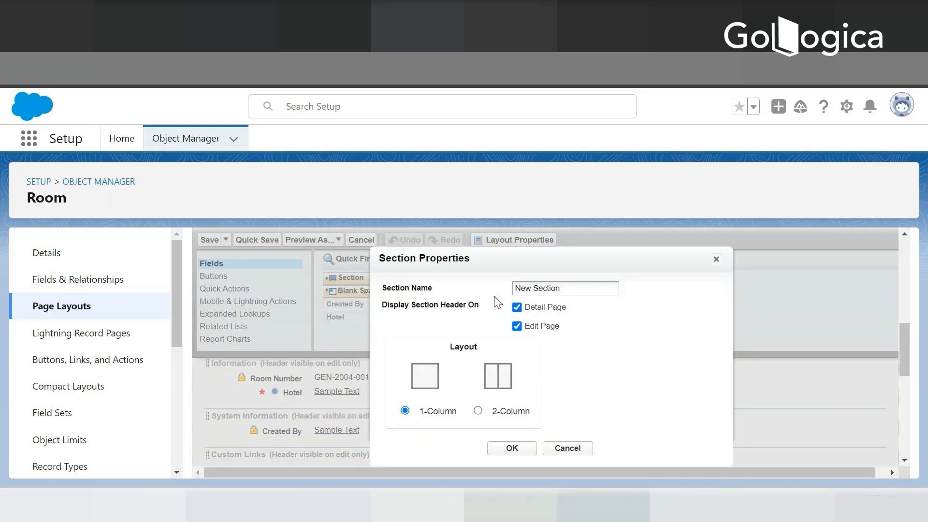
{"action": "left_click", "coordinate": [574, 288]}
{"action": "left_click_drag", "start_coordinate": [575, 289], "coordinate": [394, 302]}
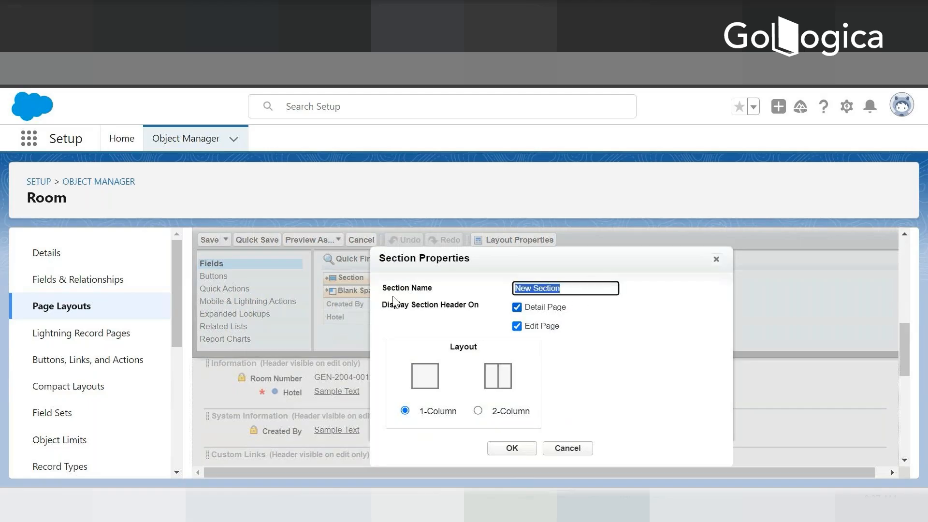
{"action": "type", "text": "Amenitites"}
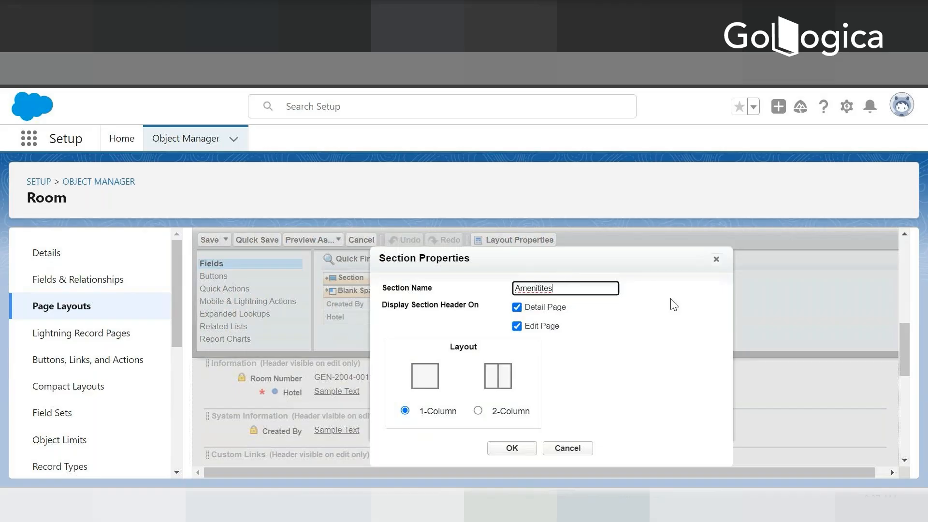
{"action": "left_click", "coordinate": [545, 288]}
{"action": "key", "text": "BackSpace"}
{"action": "left_click", "coordinate": [512, 447]}
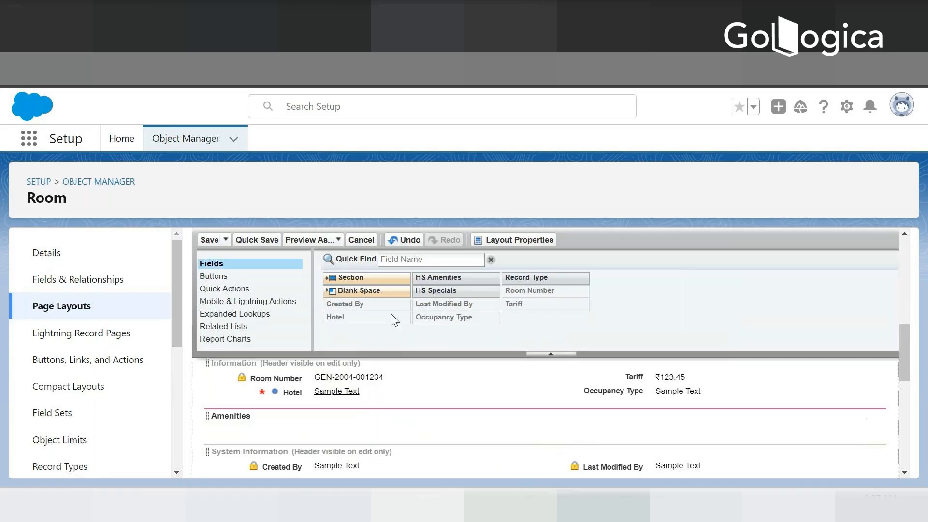
{"action": "left_click_drag", "start_coordinate": [436, 279], "coordinate": [269, 430]}
Add a one-column section named Specials directly below the Amenities section
{"action": "left_click_drag", "start_coordinate": [350, 277], "coordinate": [298, 442]}
{"action": "left_click", "coordinate": [405, 406]}
{"action": "left_click_drag", "start_coordinate": [575, 288], "coordinate": [415, 286]}
{"action": "type", "text": "S"}
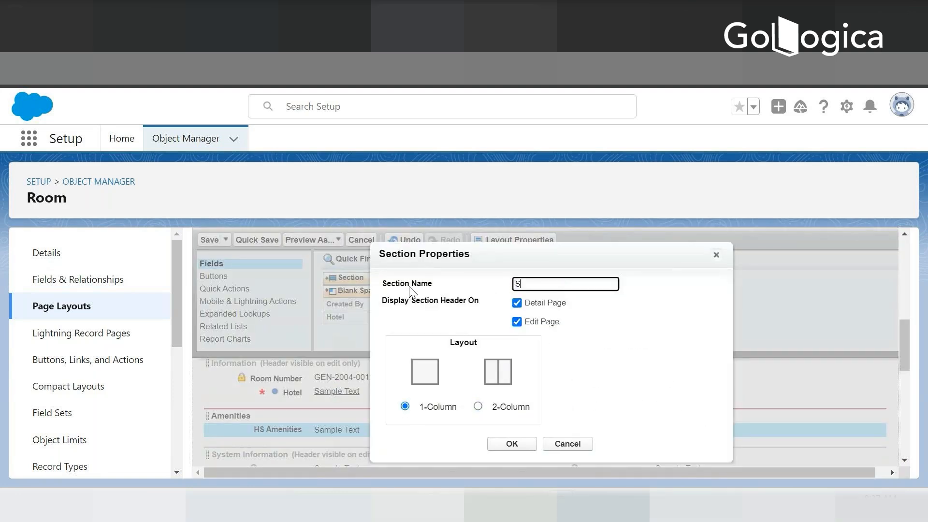
{"action": "type", "text": "pecials"}
{"action": "left_click", "coordinate": [496, 444]}
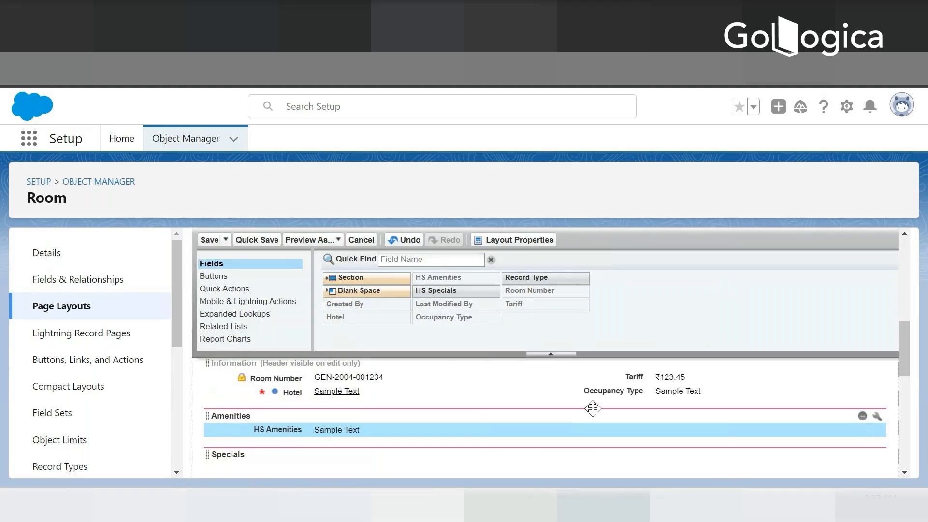
Place the HS Specials field in the Specials section and save the page layout
{"action": "scroll", "coordinate": [573, 402], "scroll_direction": "down", "scroll_amount": 1}
{"action": "left_click_drag", "start_coordinate": [456, 290], "coordinate": [266, 396]}
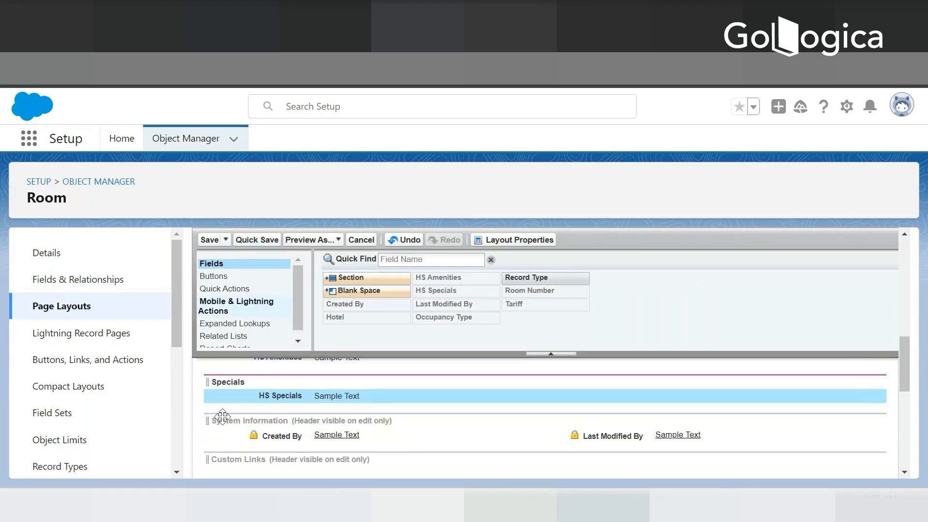
{"action": "left_click", "coordinate": [208, 240]}
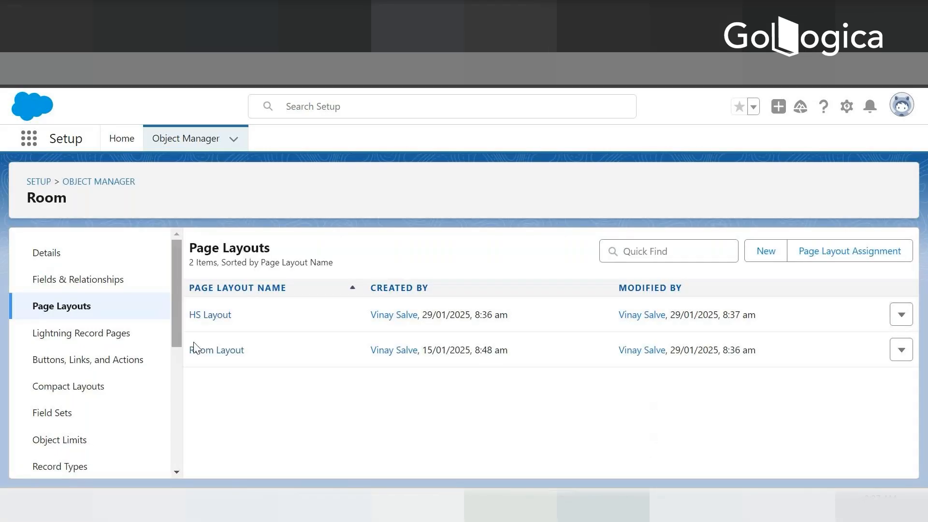
Start a new Room record type based on Master, labelled Honeymoon Suite with the name Honeymoon_Suite
{"action": "left_click", "coordinate": [72, 467]}
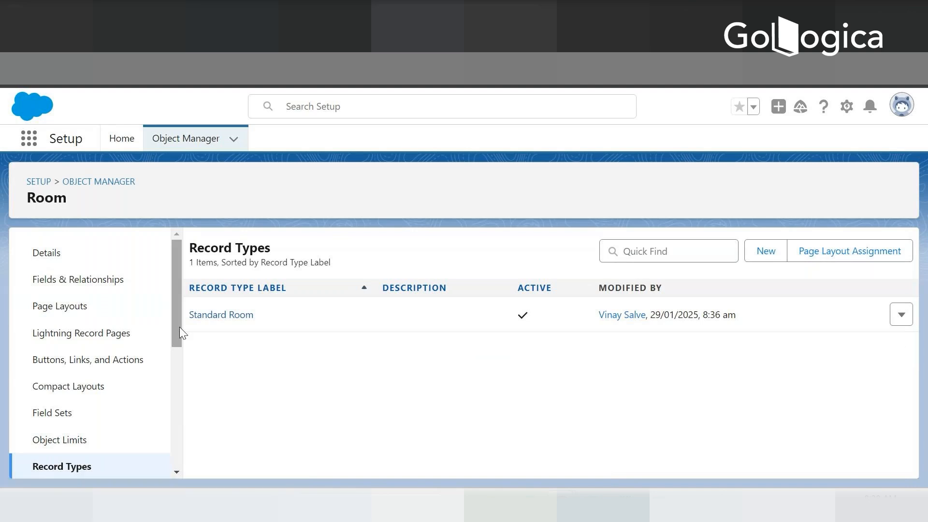
{"action": "left_click_drag", "start_coordinate": [179, 326], "coordinate": [178, 359]}
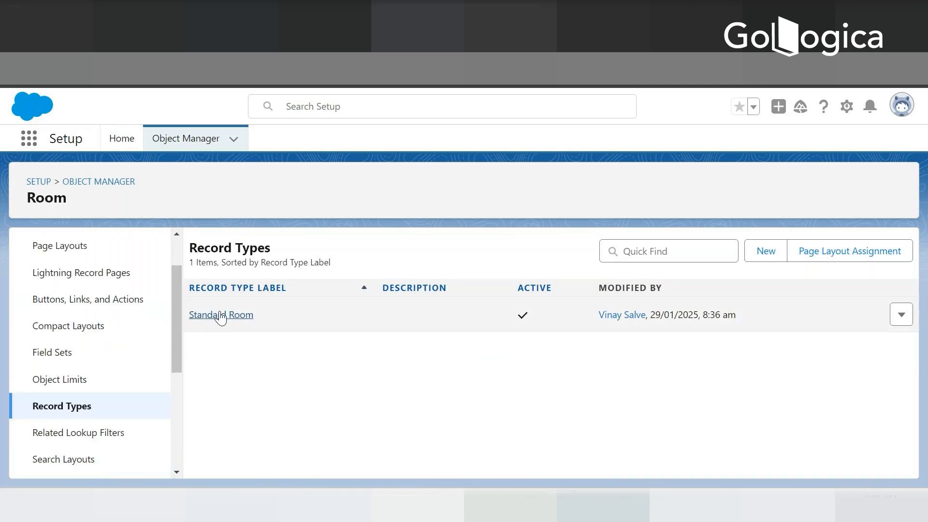
{"action": "left_click", "coordinate": [772, 251]}
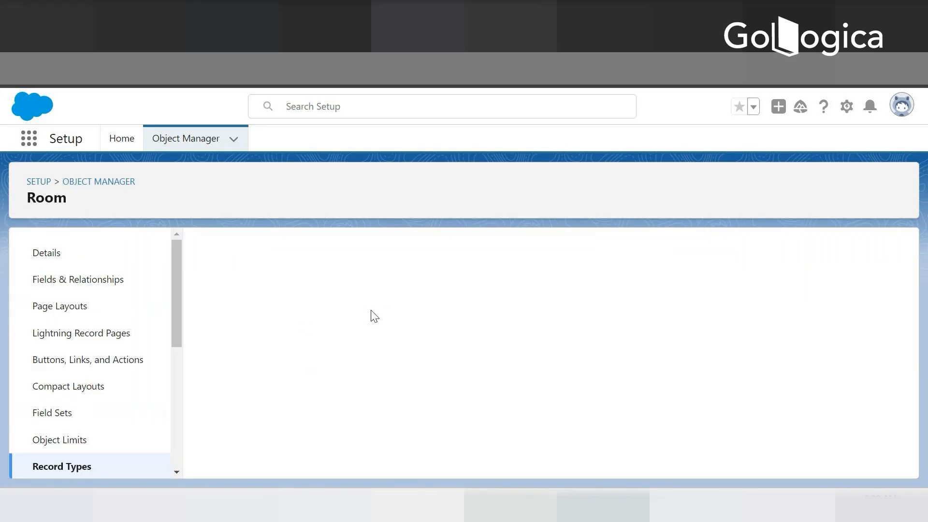
{"action": "left_click", "coordinate": [370, 375]}
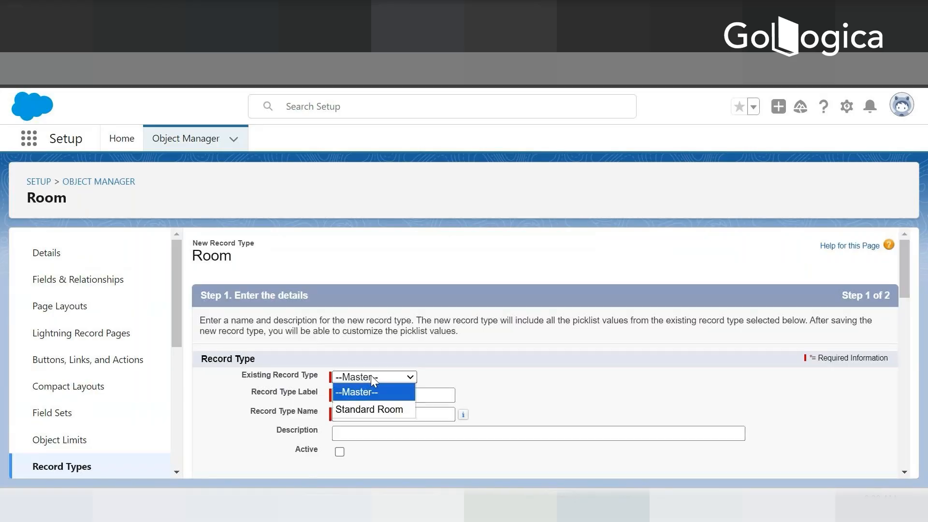
{"action": "left_click", "coordinate": [373, 380]}
{"action": "left_click", "coordinate": [359, 392]}
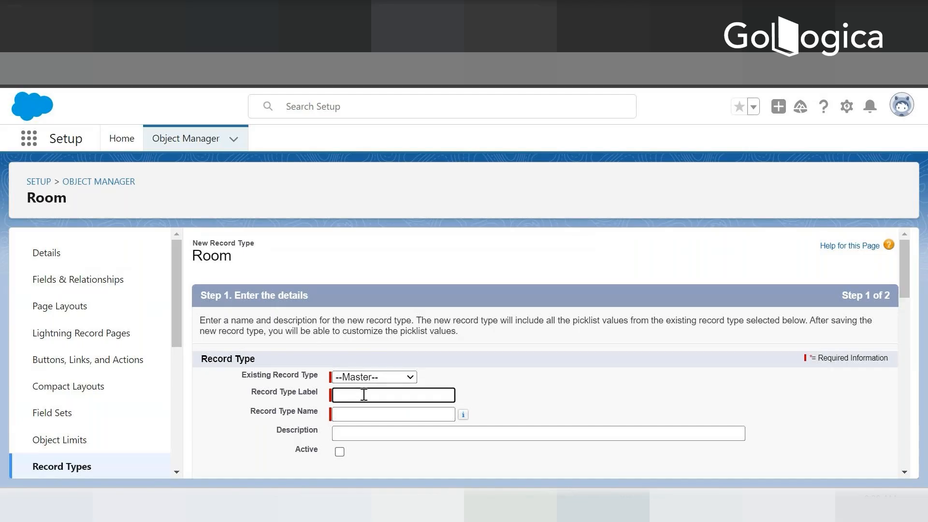
{"action": "type", "text": "Honeymoon Suite"}
{"action": "key", "text": "Tab"}
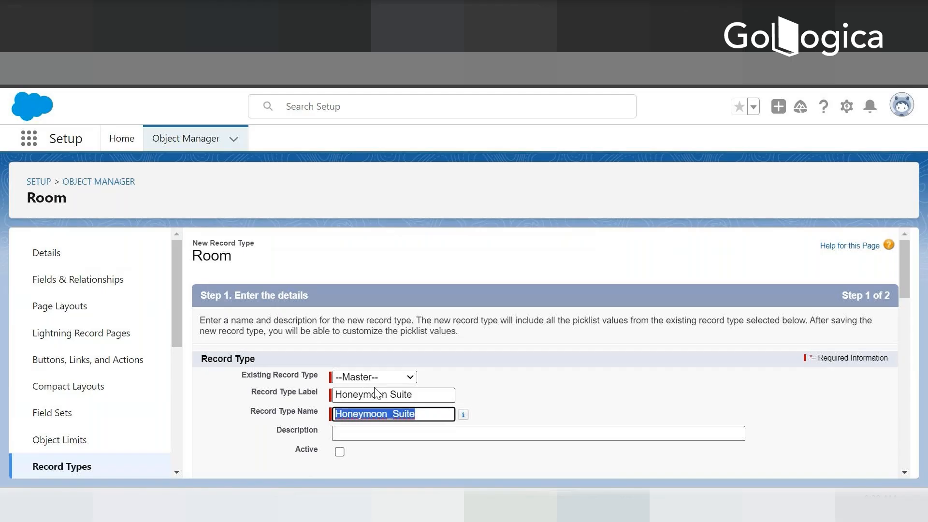
Set the Honeymoon Suite record type to active, make it available to all profiles, and proceed to page layout assignment
{"action": "scroll", "coordinate": [493, 399], "scroll_direction": "down", "scroll_amount": 7}
{"action": "scroll", "coordinate": [621, 372], "scroll_direction": "up", "scroll_amount": 3}
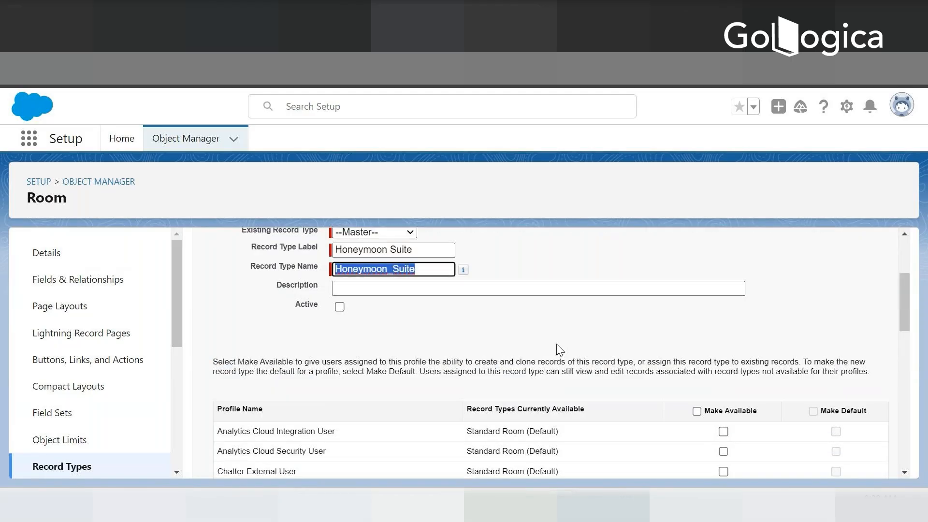
{"action": "left_click", "coordinate": [340, 307]}
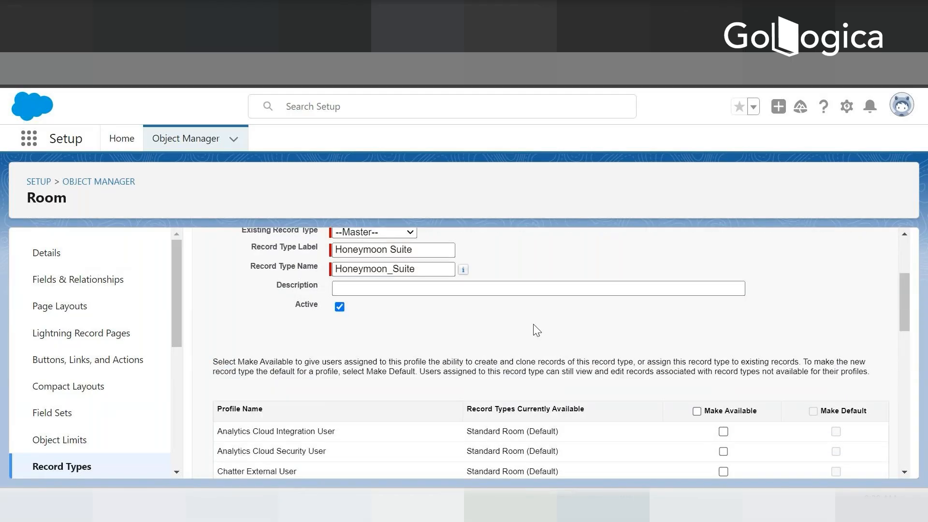
{"action": "scroll", "coordinate": [533, 324], "scroll_direction": "down", "scroll_amount": 3}
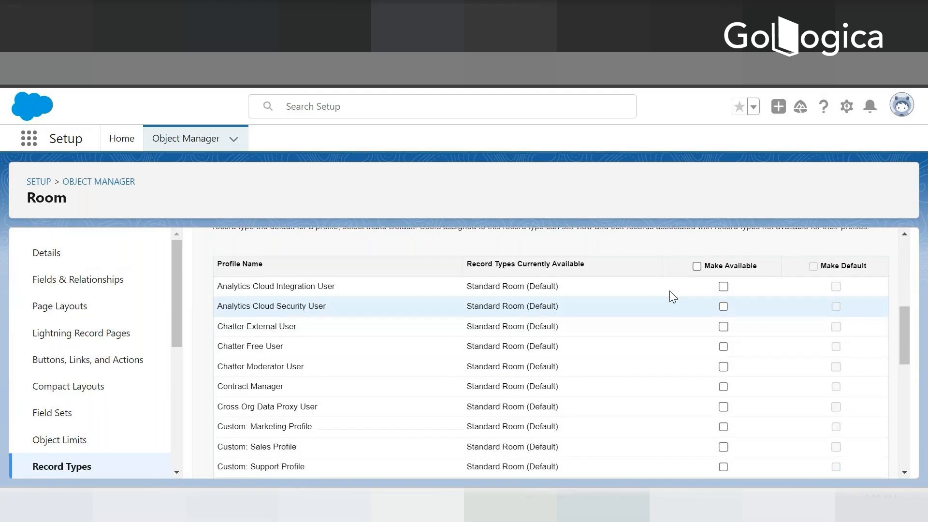
{"action": "left_click", "coordinate": [697, 265]}
{"action": "scroll", "coordinate": [592, 310], "scroll_direction": "down", "scroll_amount": 10}
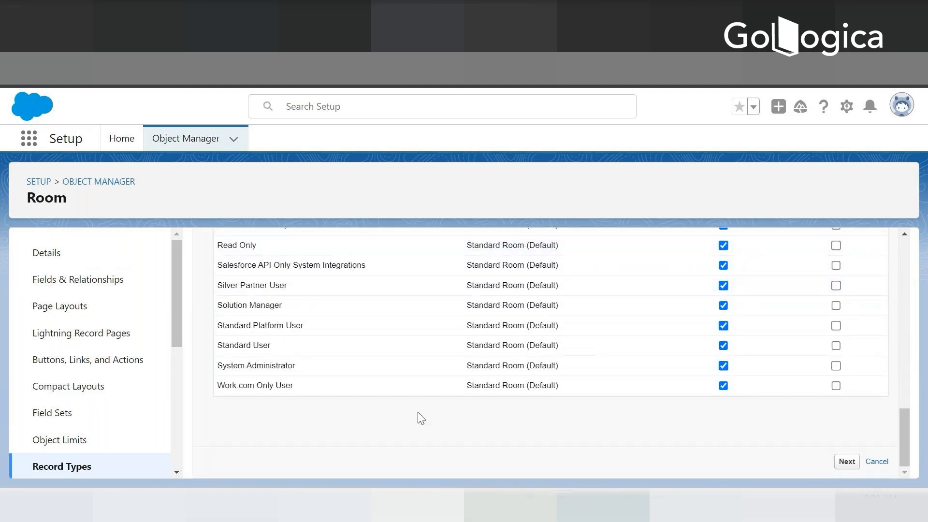
{"action": "scroll", "coordinate": [622, 309], "scroll_direction": "up", "scroll_amount": 3}
{"action": "scroll", "coordinate": [469, 354], "scroll_direction": "down", "scroll_amount": 3}
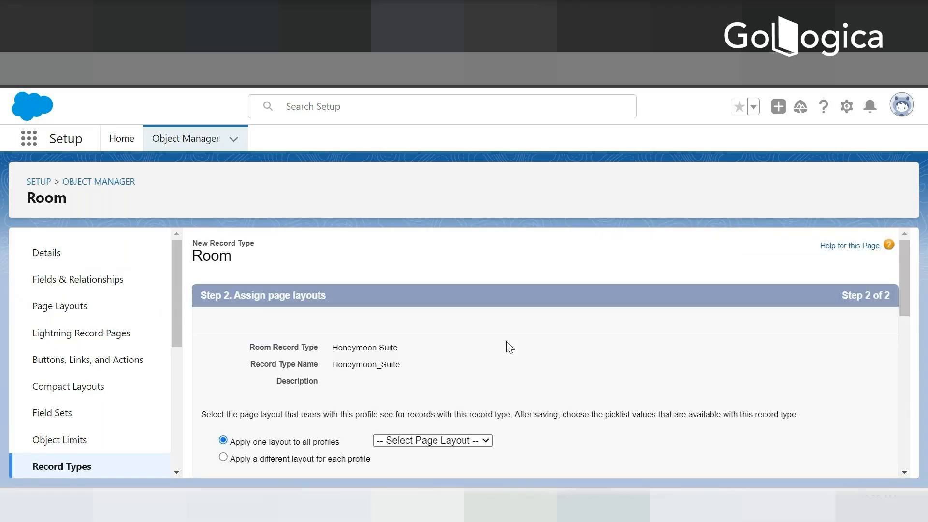
Try to save the Honeymoon Suite record type without choosing a page layout for its profiles
{"action": "scroll", "coordinate": [472, 381], "scroll_direction": "down", "scroll_amount": 2}
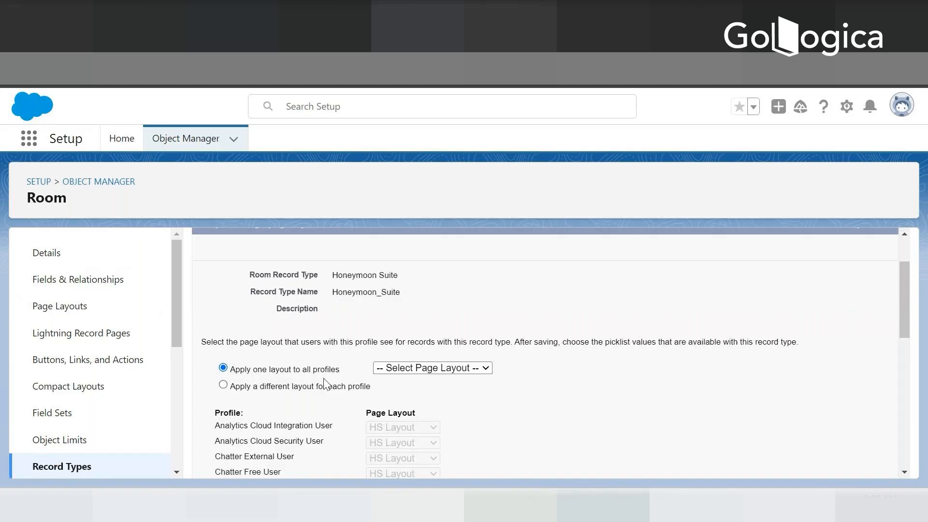
{"action": "scroll", "coordinate": [383, 433], "scroll_direction": "down", "scroll_amount": 10}
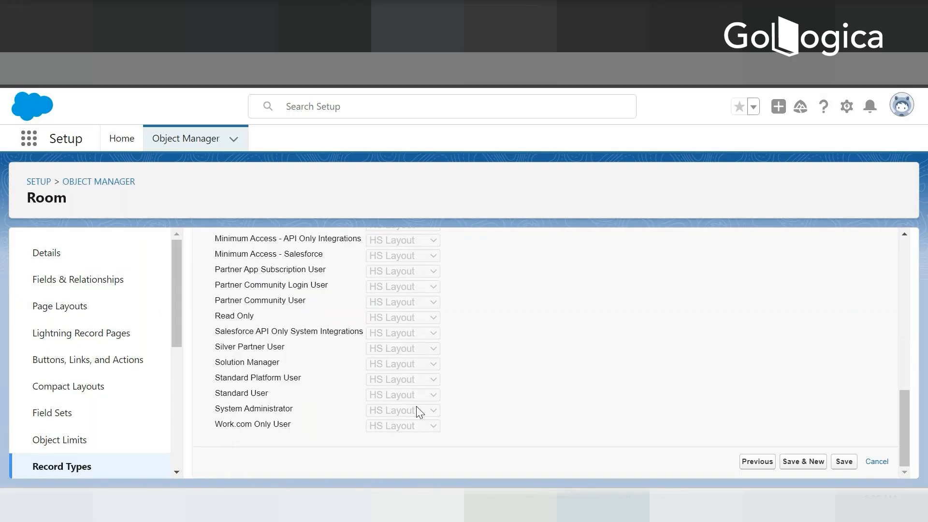
{"action": "scroll", "coordinate": [487, 379], "scroll_direction": "up", "scroll_amount": 6}
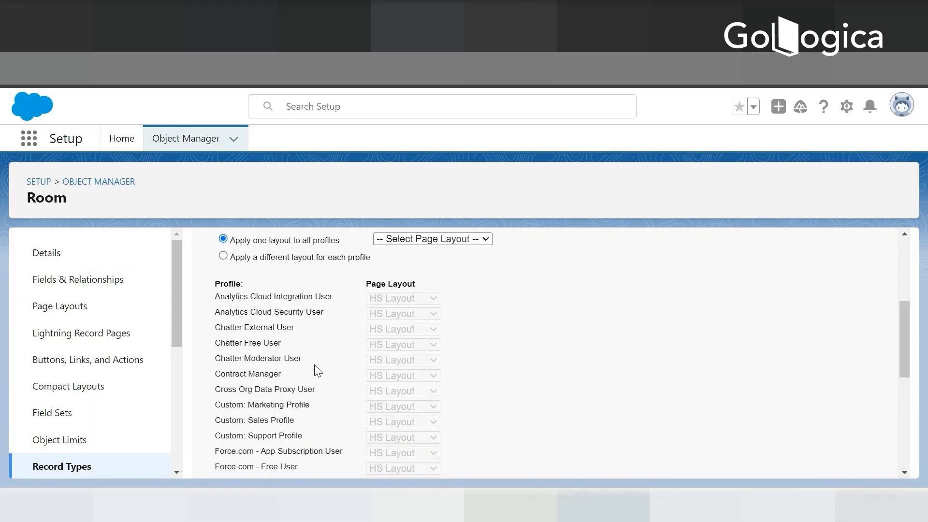
{"action": "scroll", "coordinate": [413, 343], "scroll_direction": "up", "scroll_amount": 2}
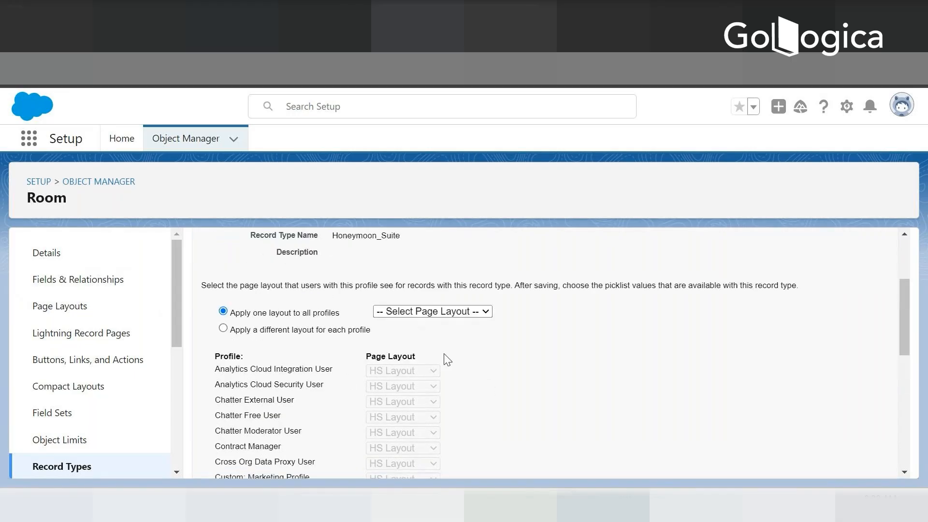
{"action": "scroll", "coordinate": [805, 437], "scroll_direction": "down", "scroll_amount": 8}
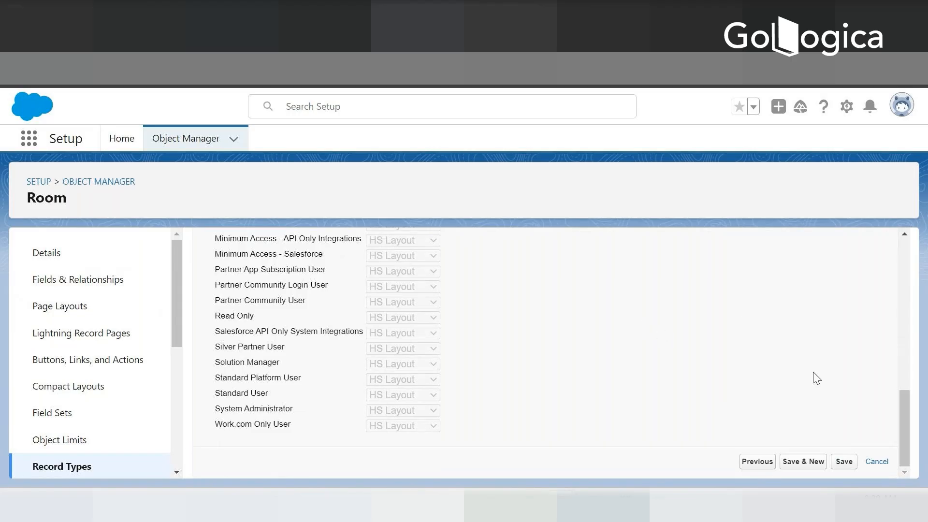
{"action": "left_click", "coordinate": [844, 461]}
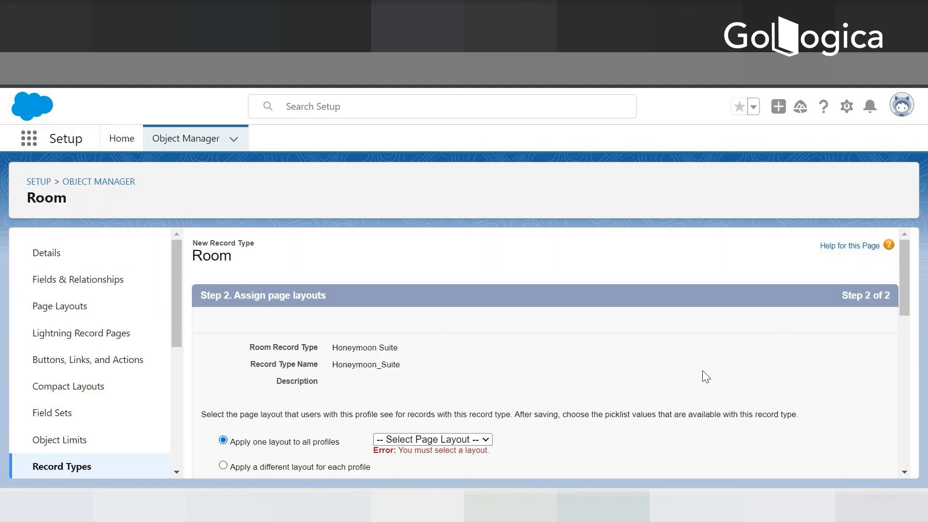
Apply the HS Layout page layout to all profiles for the Honeymoon Suite record type and save it
{"action": "scroll", "coordinate": [209, 425], "scroll_direction": "down", "scroll_amount": 2}
{"action": "left_click", "coordinate": [467, 365]}
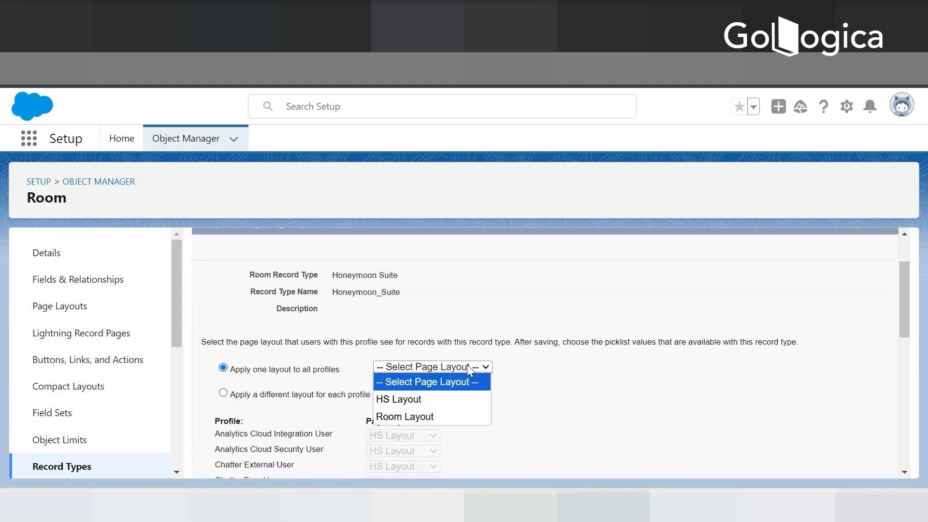
{"action": "left_click", "coordinate": [409, 401]}
{"action": "scroll", "coordinate": [862, 448], "scroll_direction": "down", "scroll_amount": 10}
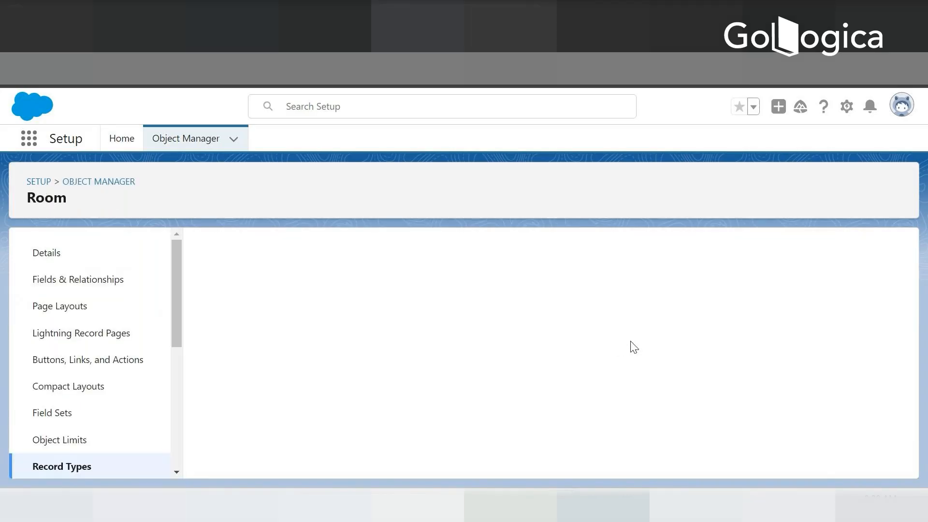
Examine the Honeymoon Suite record type's editable picklists and its properties, cancelling the edit form
{"action": "scroll", "coordinate": [525, 367], "scroll_direction": "down", "scroll_amount": 2}
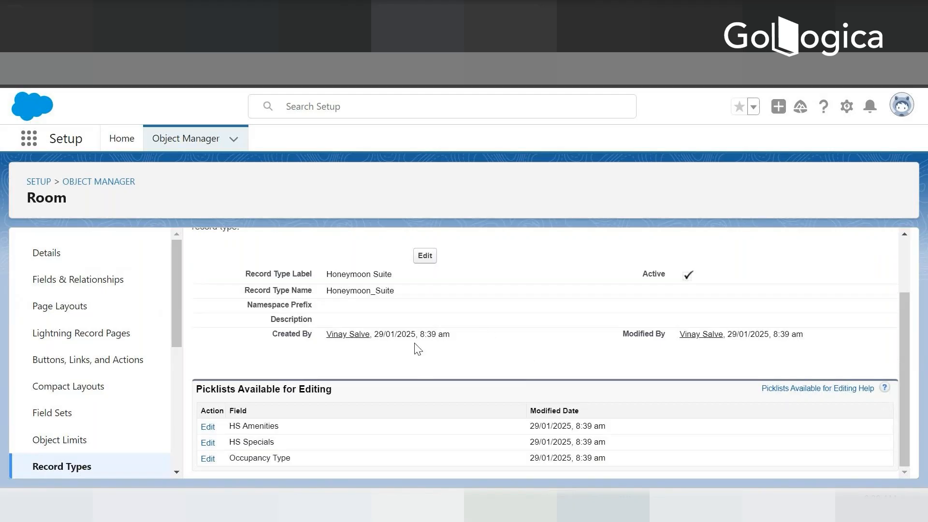
{"action": "scroll", "coordinate": [417, 348], "scroll_direction": "up", "scroll_amount": 2}
{"action": "scroll", "coordinate": [216, 401], "scroll_direction": "down", "scroll_amount": 2}
{"action": "left_click_drag", "start_coordinate": [199, 387], "coordinate": [369, 395]}
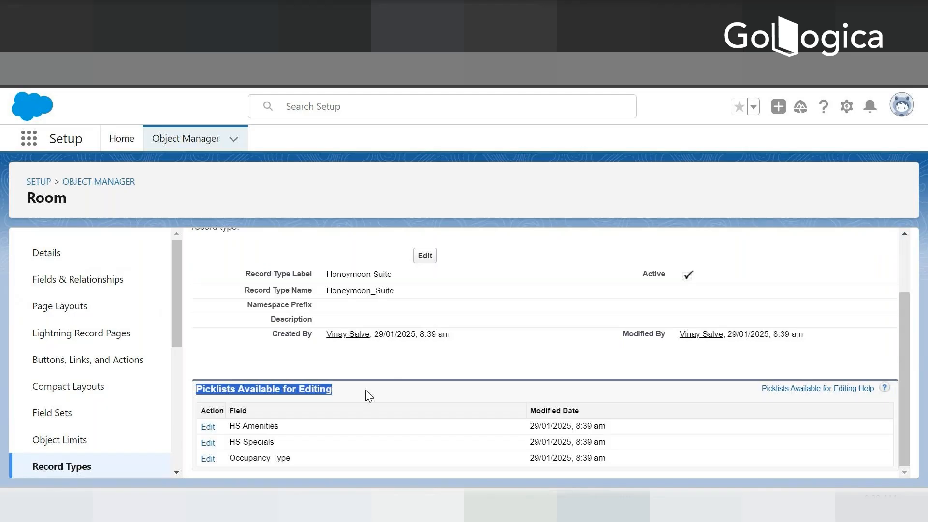
{"action": "left_click", "coordinate": [425, 256]}
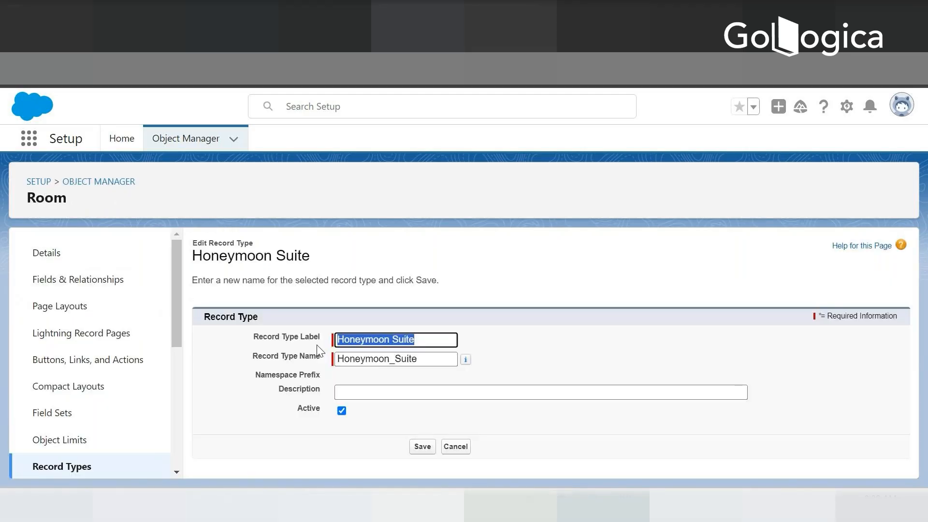
{"action": "left_click", "coordinate": [457, 450]}
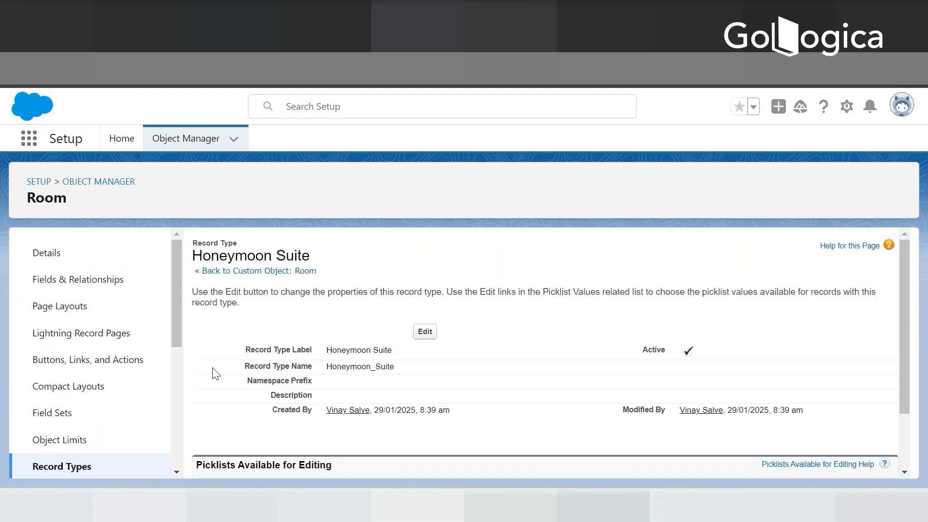
Examine the Room object's page layout assignments for every profile and record type
{"action": "left_click", "coordinate": [72, 463]}
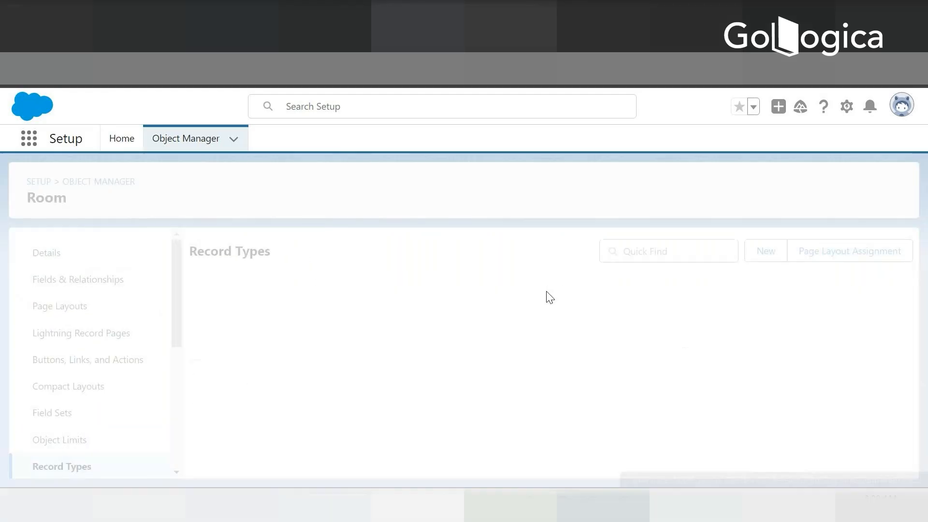
{"action": "left_click", "coordinate": [855, 254]}
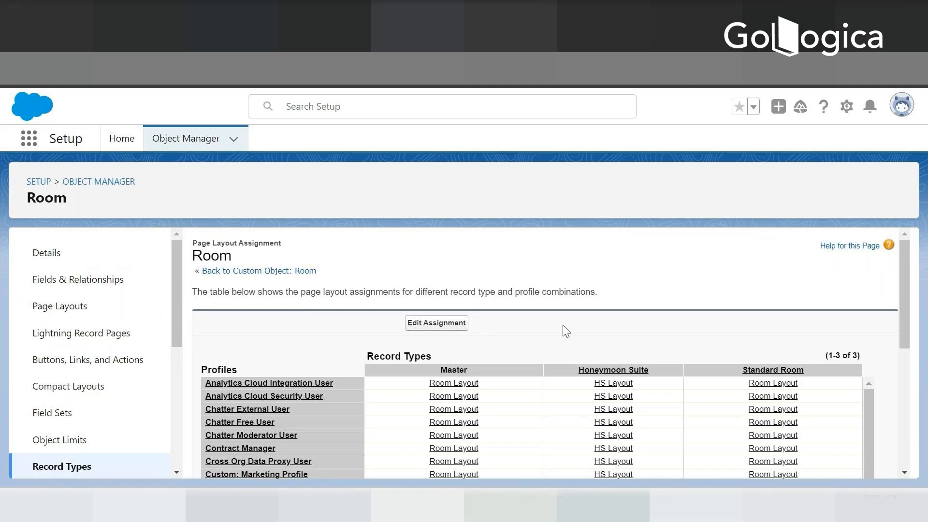
{"action": "scroll", "coordinate": [669, 392], "scroll_direction": "down", "scroll_amount": 4}
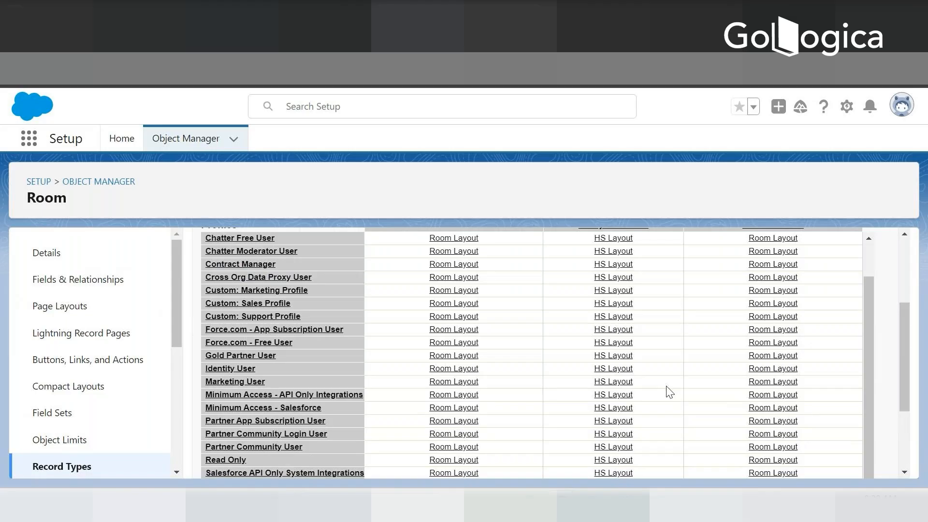
{"action": "scroll", "coordinate": [669, 391], "scroll_direction": "down", "scroll_amount": 3}
{"action": "scroll", "coordinate": [667, 395], "scroll_direction": "up", "scroll_amount": 8}
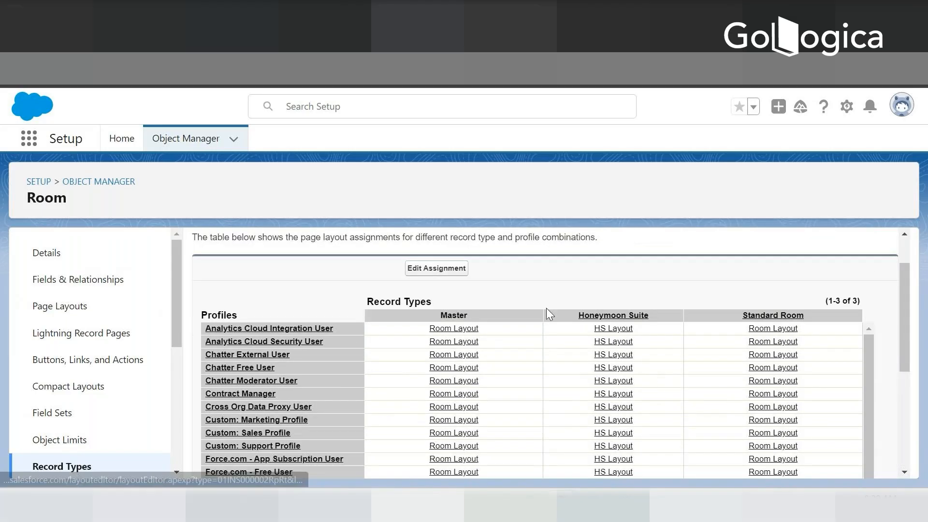
{"action": "scroll", "coordinate": [497, 344], "scroll_direction": "down", "scroll_amount": 5}
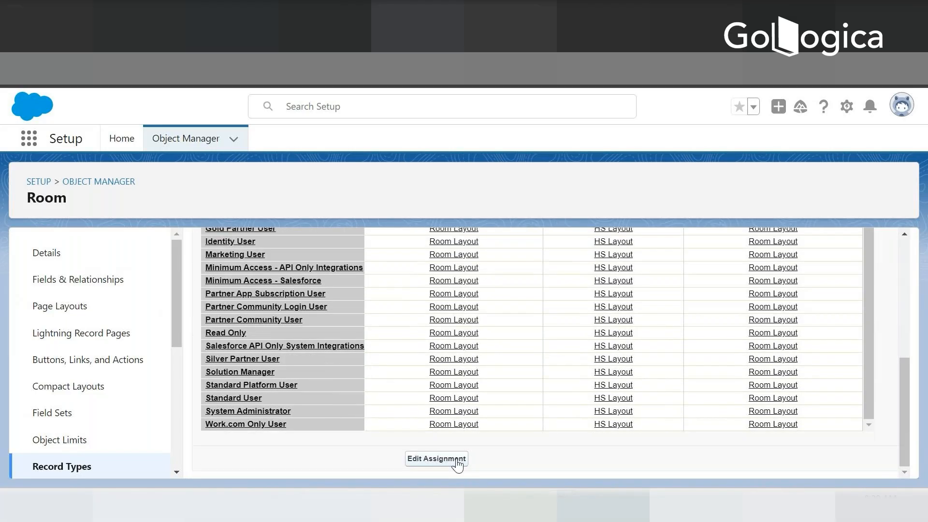
{"action": "scroll", "coordinate": [575, 378], "scroll_direction": "up", "scroll_amount": 1}
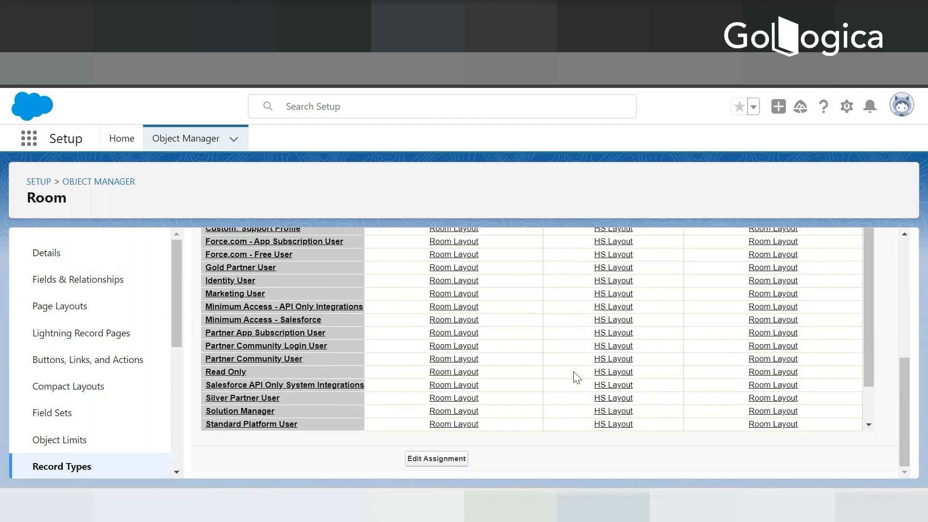
{"action": "scroll", "coordinate": [881, 326], "scroll_direction": "up", "scroll_amount": 4}
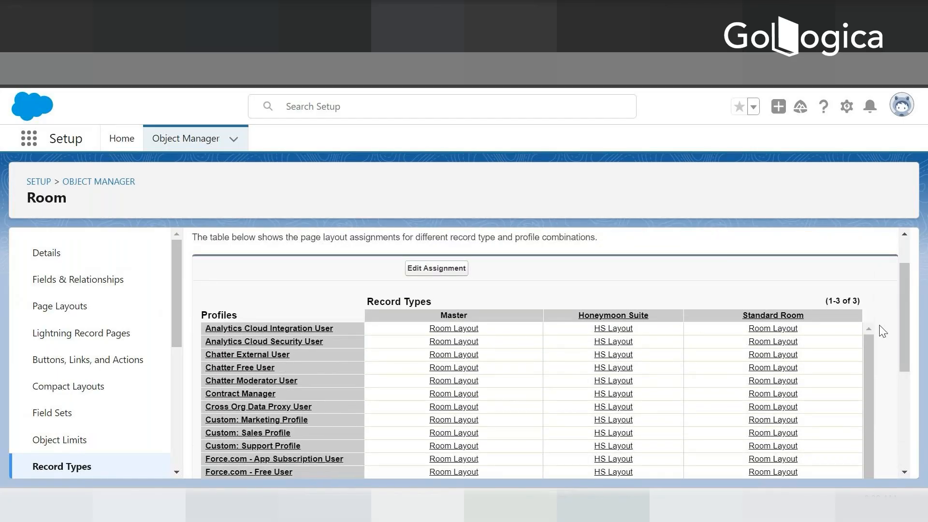
Inspect the Occupancy Type picklist values and default for the Honeymoon Suite record type, and cancel the edit
{"action": "left_click", "coordinate": [66, 467]}
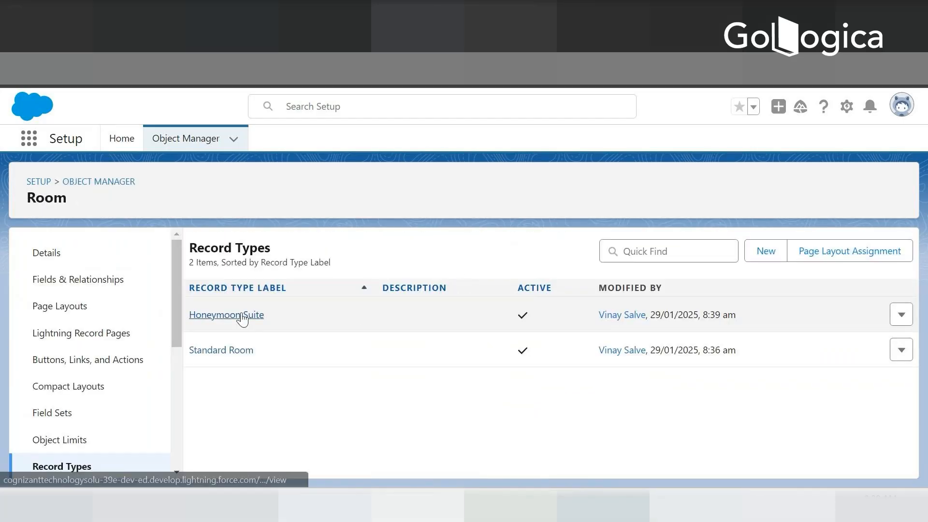
{"action": "left_click", "coordinate": [240, 319]}
{"action": "scroll", "coordinate": [376, 367], "scroll_direction": "down", "scroll_amount": 2}
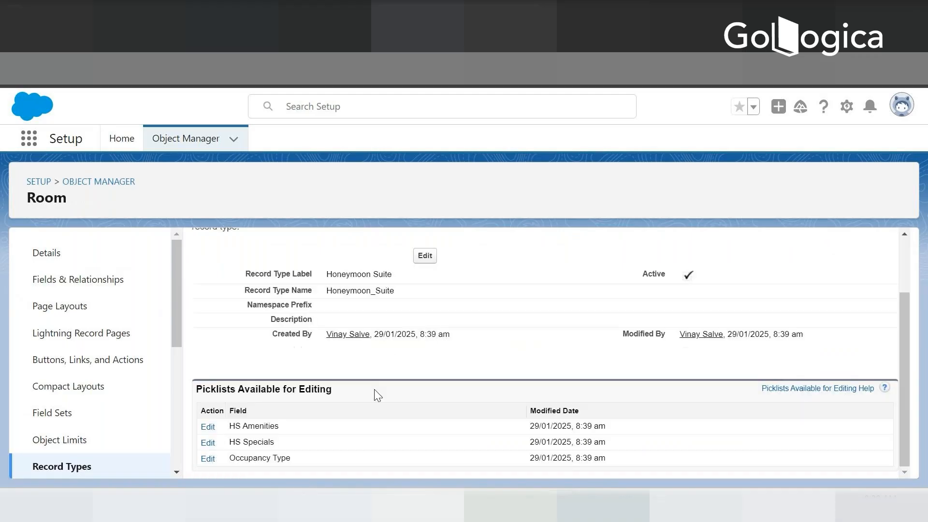
{"action": "left_click", "coordinate": [209, 459]}
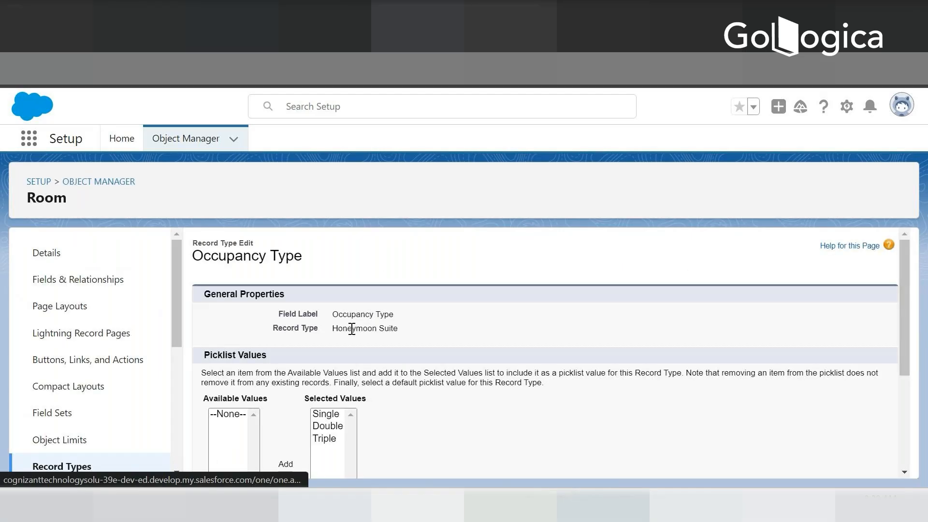
{"action": "scroll", "coordinate": [398, 394], "scroll_direction": "down", "scroll_amount": 3}
{"action": "scroll", "coordinate": [375, 369], "scroll_direction": "up", "scroll_amount": 3}
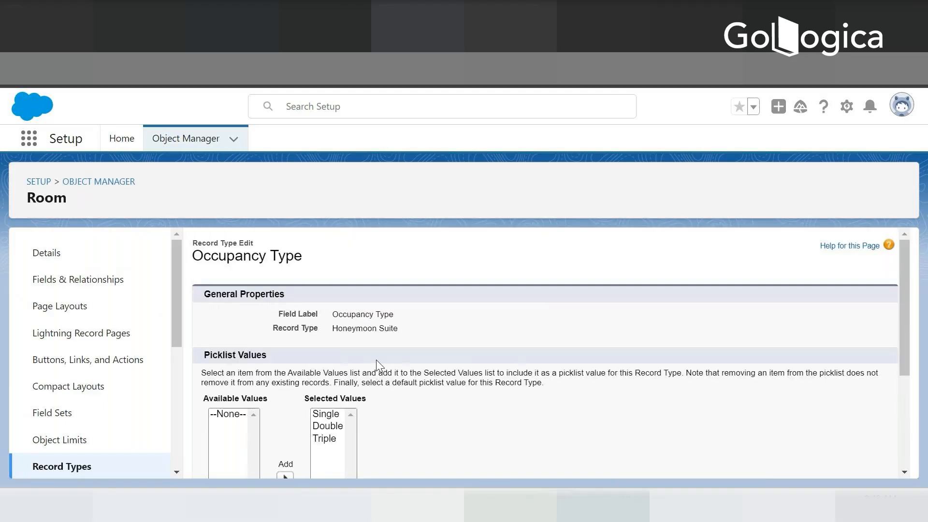
{"action": "scroll", "coordinate": [379, 366], "scroll_direction": "down", "scroll_amount": 1}
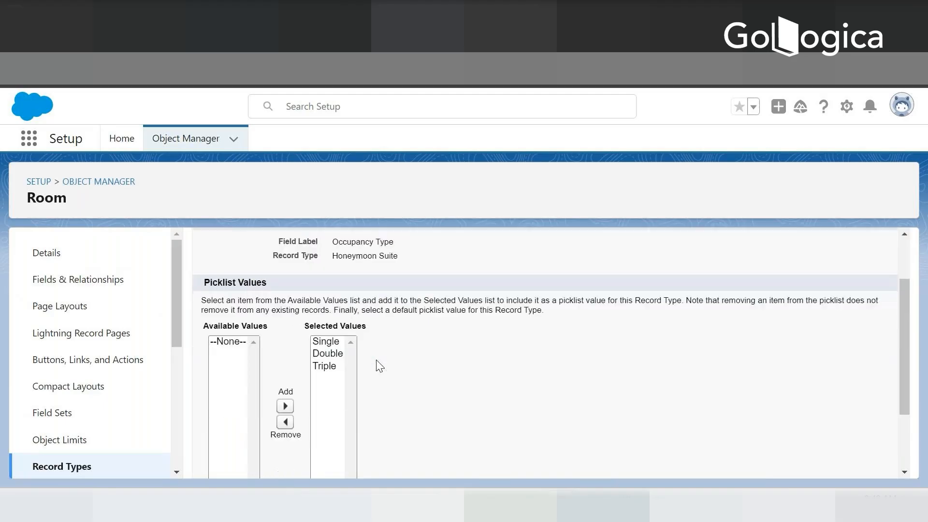
{"action": "scroll", "coordinate": [380, 366], "scroll_direction": "down", "scroll_amount": 2}
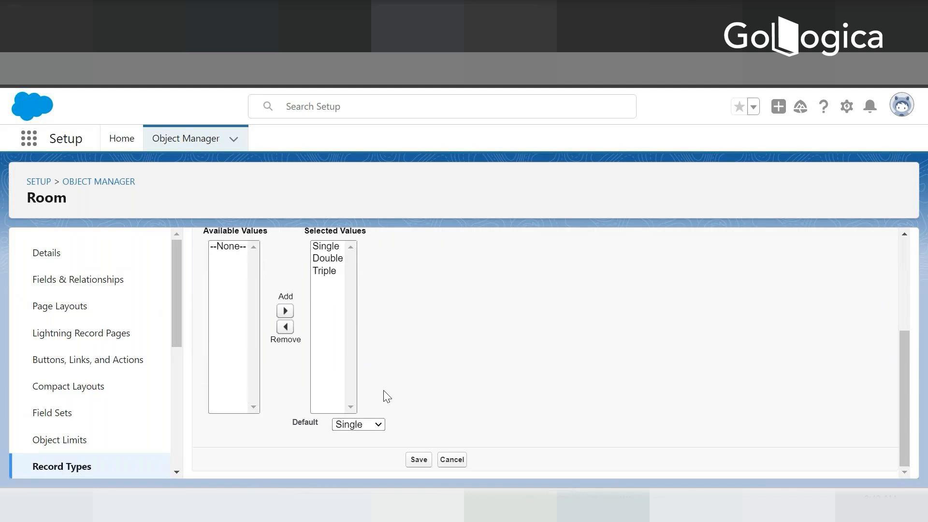
{"action": "left_click", "coordinate": [463, 460]}
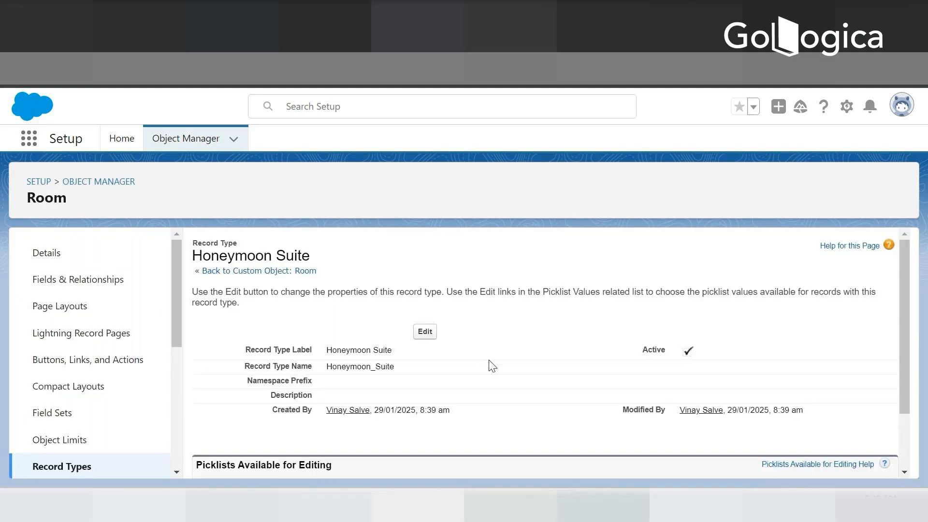
{"action": "scroll", "coordinate": [502, 375], "scroll_direction": "down", "scroll_amount": 1}
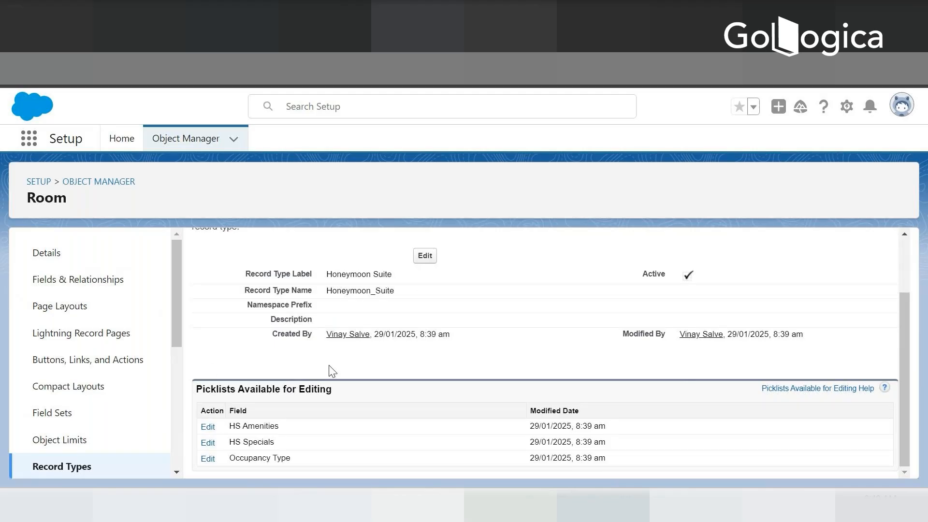
{"action": "scroll", "coordinate": [332, 372], "scroll_direction": "up", "scroll_amount": 1}
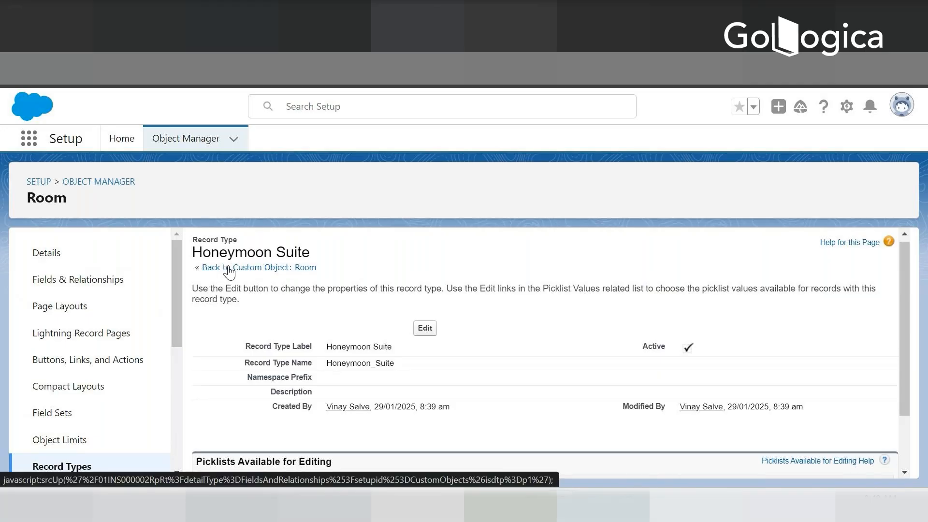
Remove the Occupancy Type field from the Information section of the Room object's HS Layout and save the layout
{"action": "left_click", "coordinate": [100, 282]}
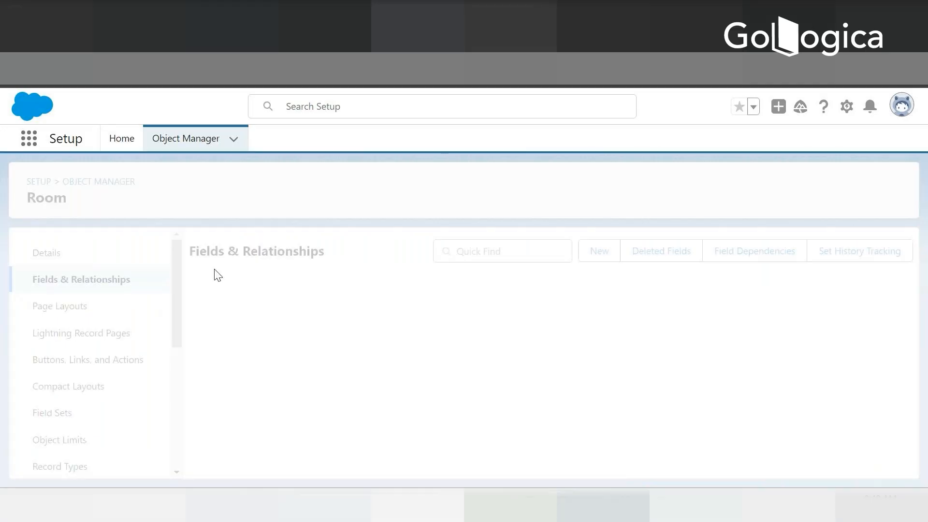
{"action": "scroll", "coordinate": [333, 324], "scroll_direction": "down", "scroll_amount": 2}
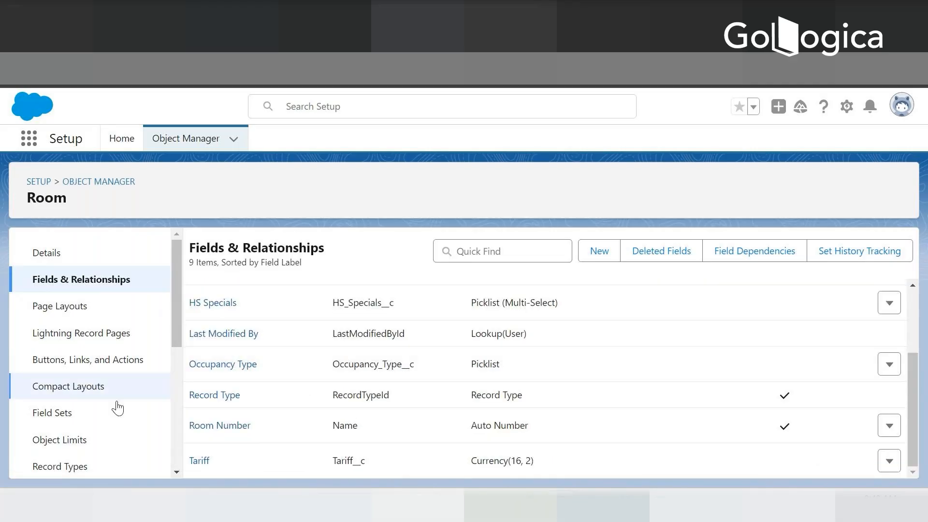
{"action": "left_click", "coordinate": [35, 308]}
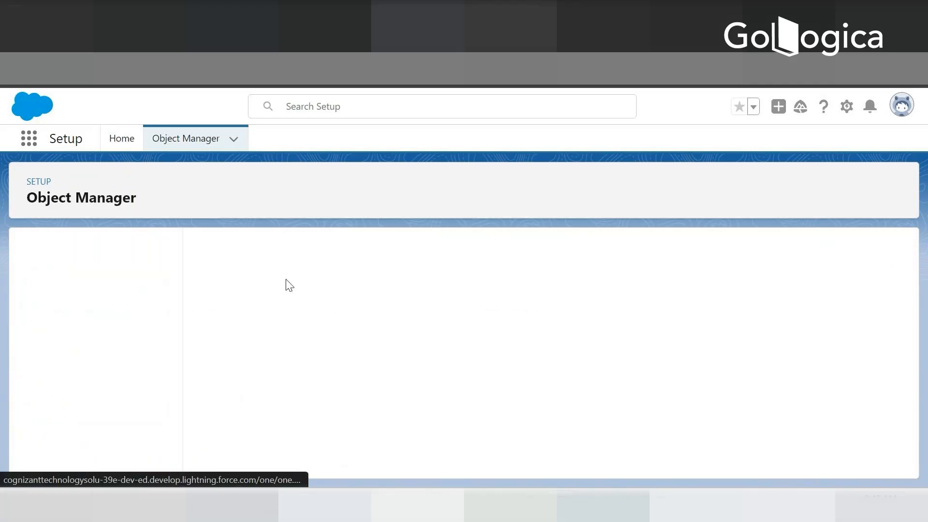
{"action": "left_click", "coordinate": [210, 317]}
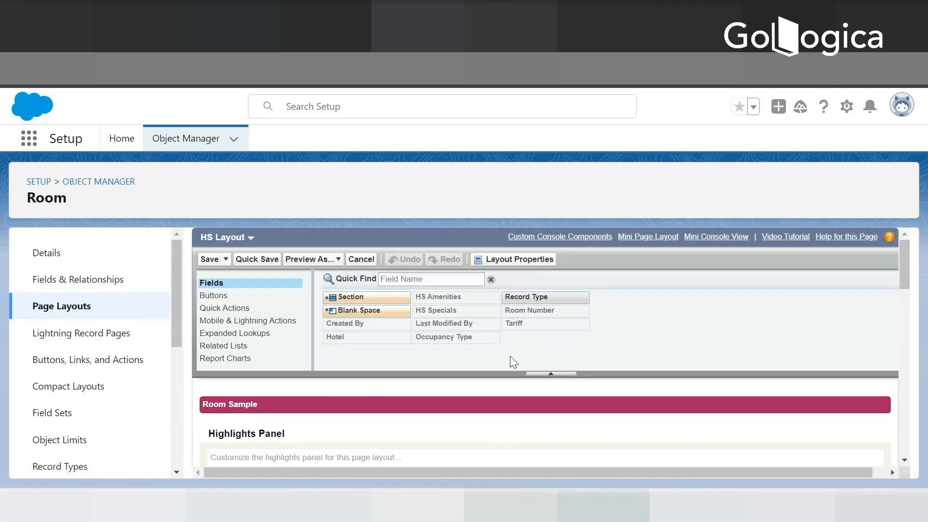
{"action": "scroll", "coordinate": [509, 356], "scroll_direction": "down", "scroll_amount": 10}
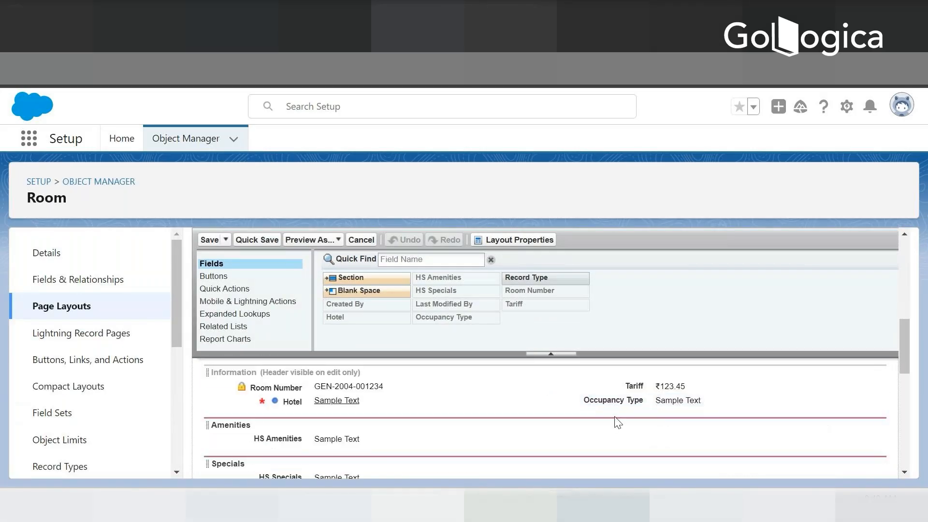
{"action": "left_click", "coordinate": [612, 400]}
{"action": "left_click_drag", "start_coordinate": [612, 400], "coordinate": [468, 294]}
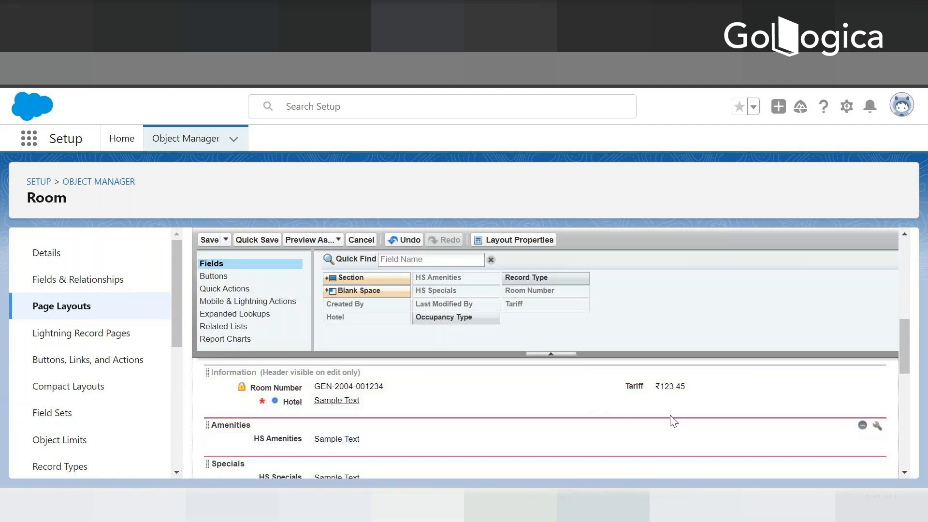
{"action": "left_click", "coordinate": [211, 240]}
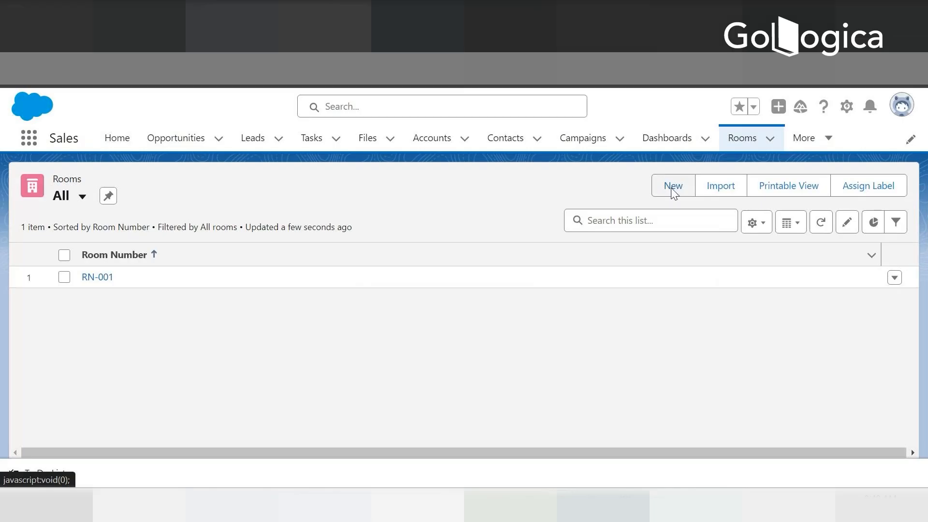
Check the new room form, cancel it, and review the Room object's record types and page layouts in Setup
{"action": "left_click", "coordinate": [671, 191]}
{"action": "left_click", "coordinate": [408, 381]}
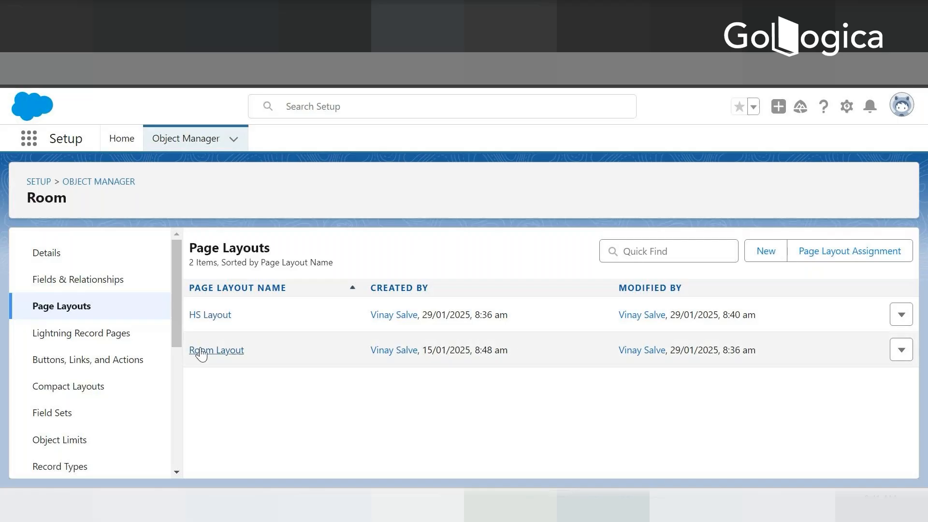
{"action": "left_click", "coordinate": [43, 466]}
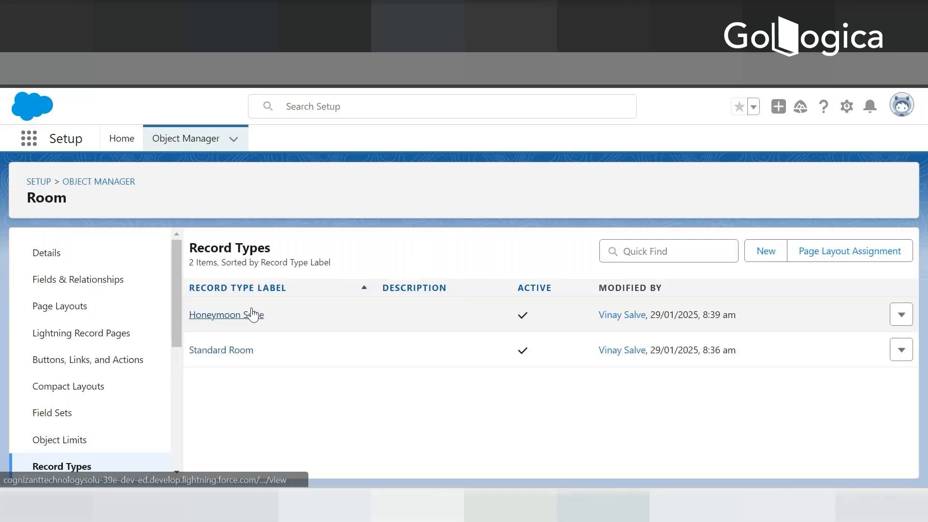
{"action": "left_click", "coordinate": [79, 309]}
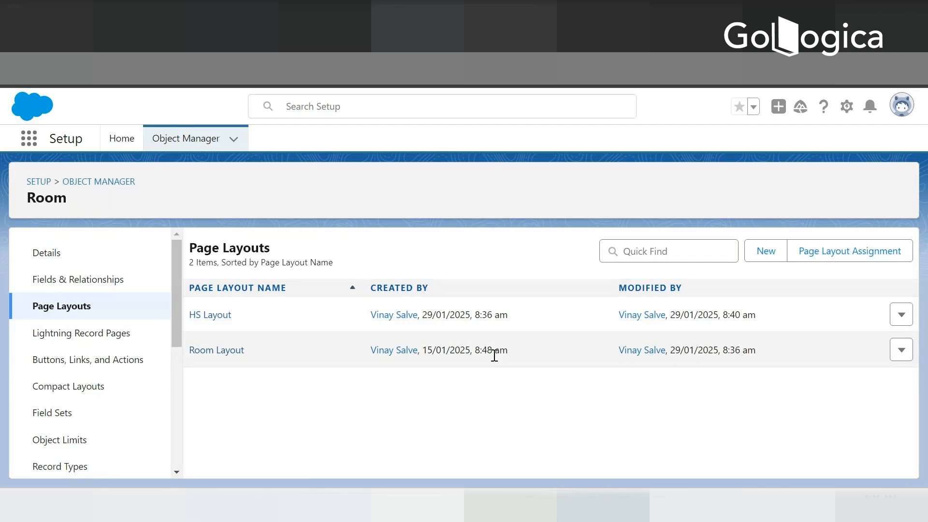
Return to the Sales app, reload its home page and reopen the Rooms list
{"action": "left_click", "coordinate": [295, 15]}
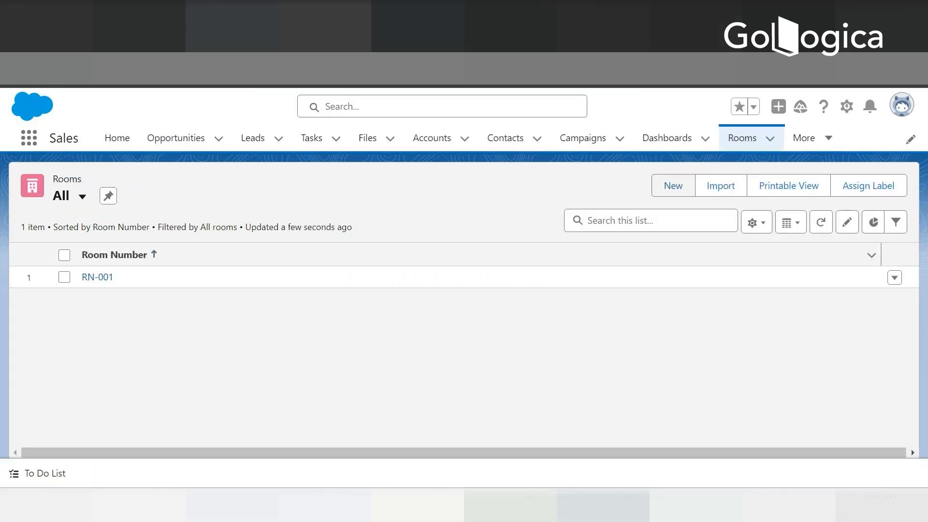
{"action": "left_click", "coordinate": [109, 140]}
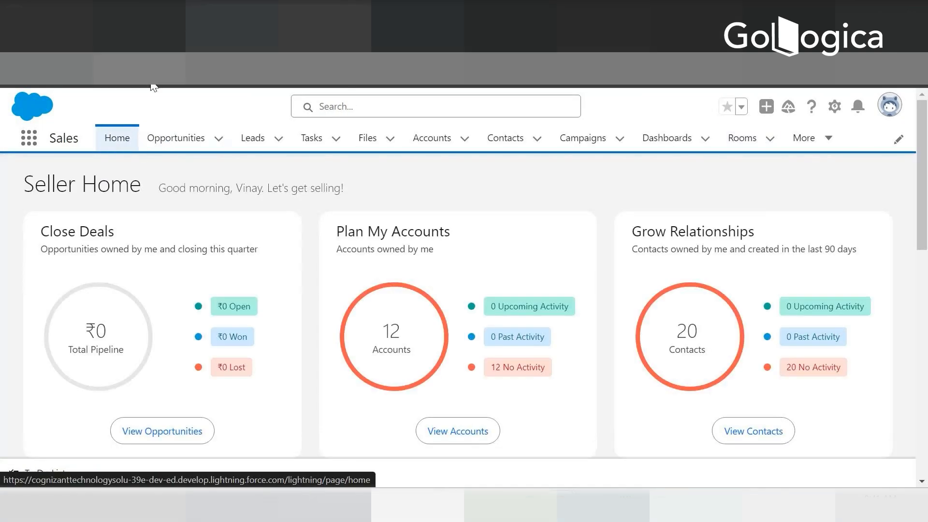
{"action": "key", "text": "F5"}
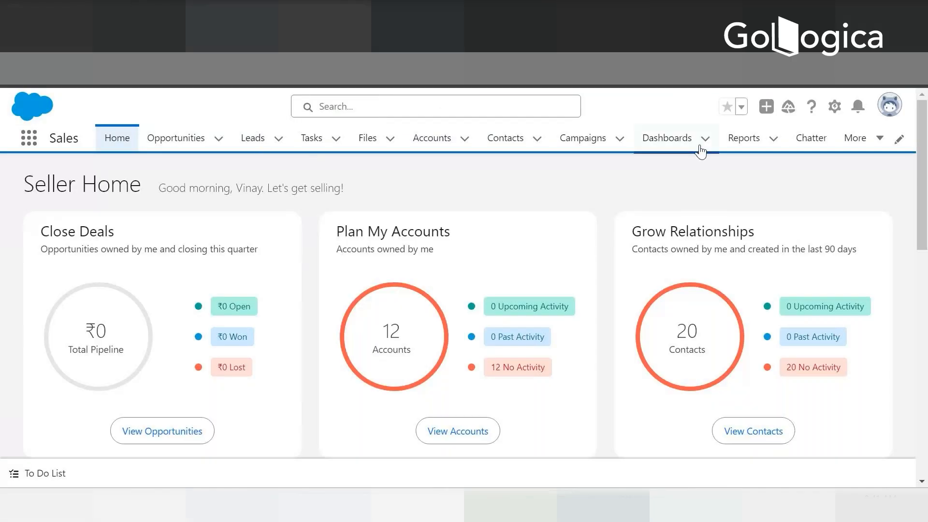
{"action": "left_click", "coordinate": [880, 141]}
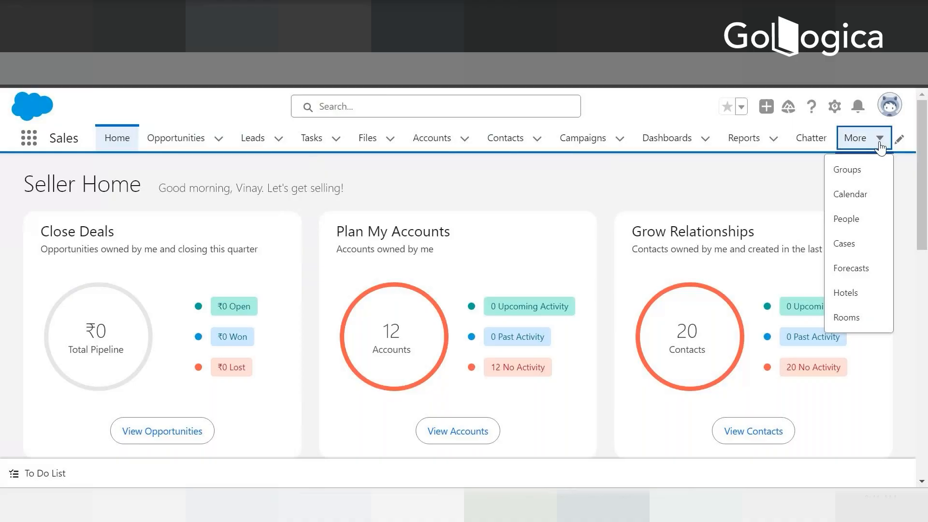
{"action": "left_click", "coordinate": [851, 317]}
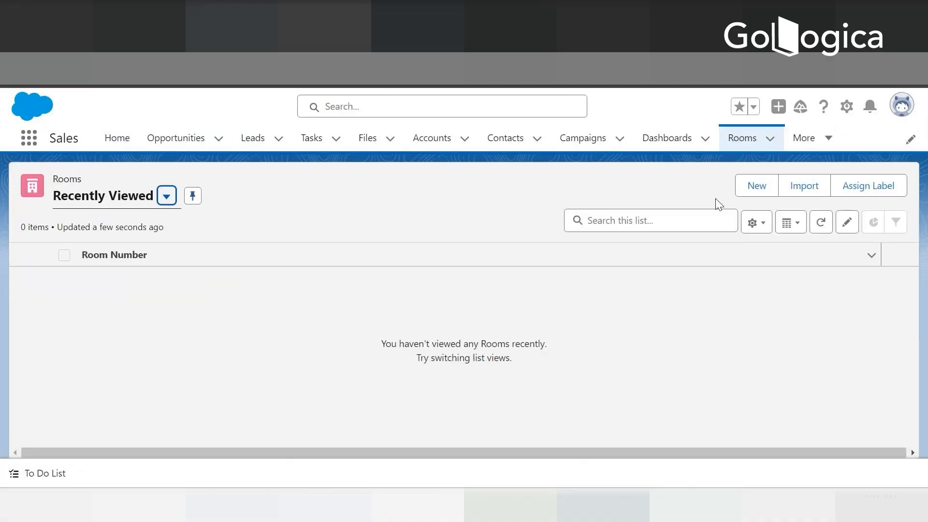
Review the fields of a new room with the Standard Room record type, and cancel the form
{"action": "left_click", "coordinate": [750, 191]}
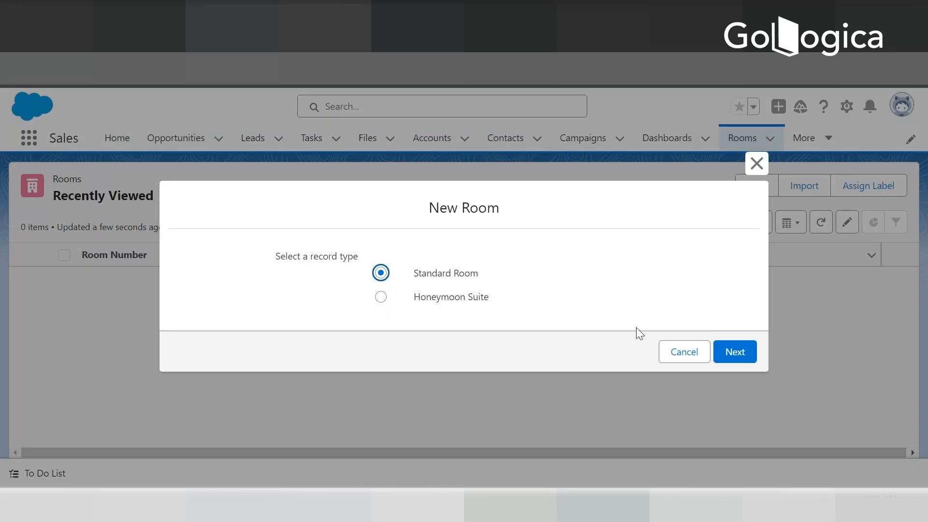
{"action": "left_click", "coordinate": [731, 354]}
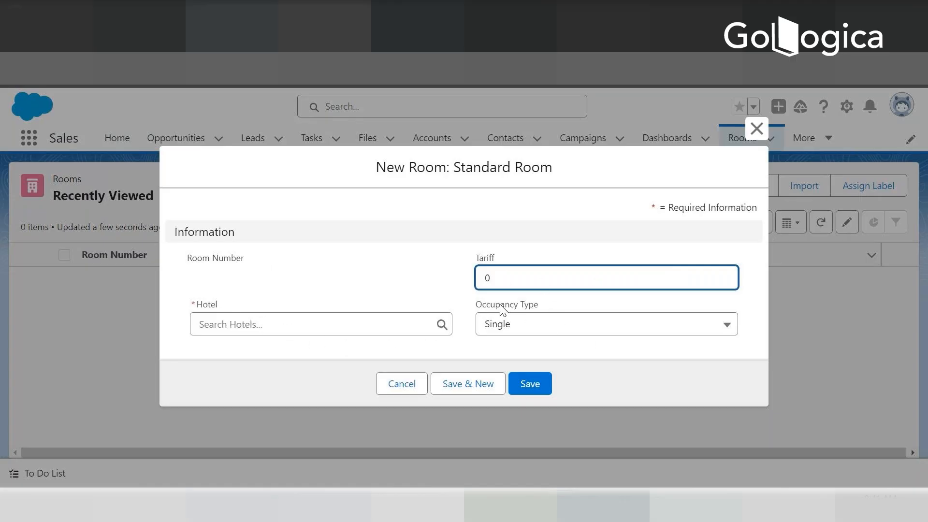
{"action": "left_click", "coordinate": [416, 382]}
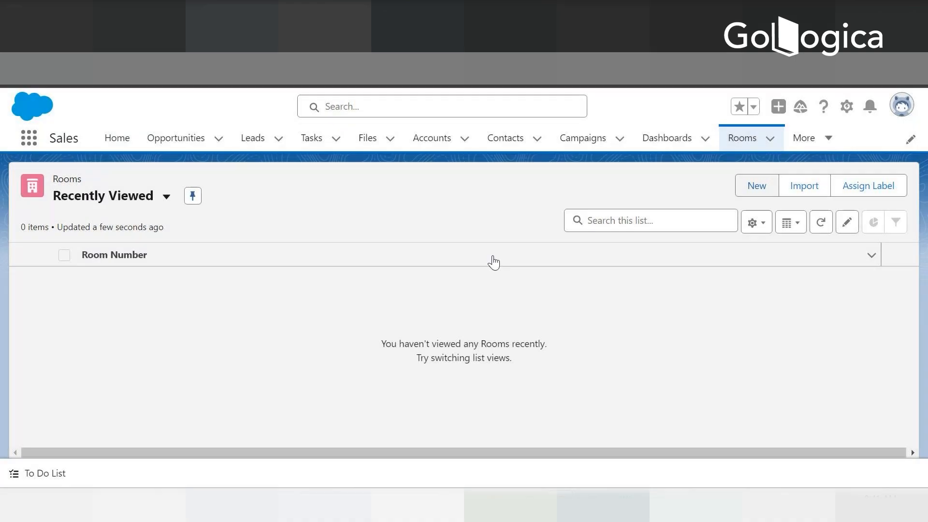
Try a new Honeymoon Suite room, adding Bath Robe and Mini Bar to HS Amenities, review HS Specials, and cancel the form
{"action": "left_click", "coordinate": [757, 187]}
{"action": "left_click", "coordinate": [382, 297]}
{"action": "left_click", "coordinate": [735, 352]}
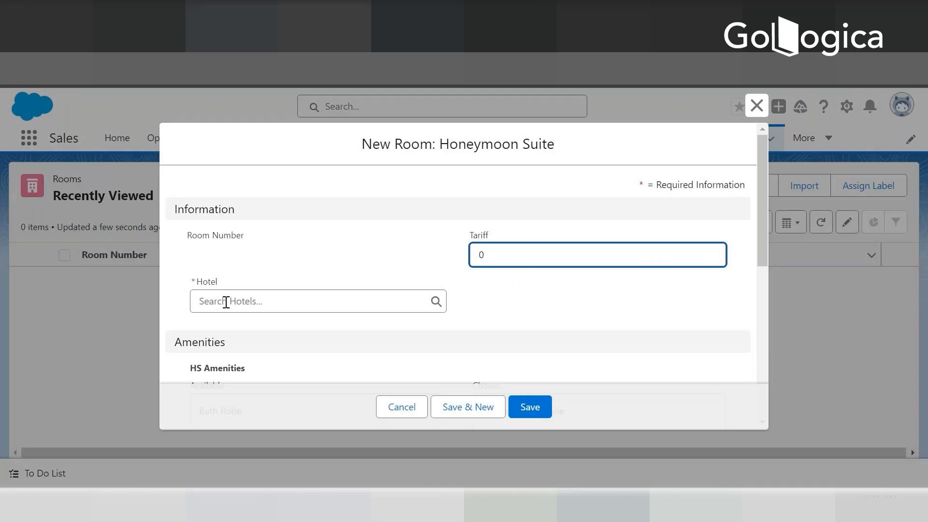
{"action": "left_click_drag", "start_coordinate": [761, 155], "coordinate": [758, 256]}
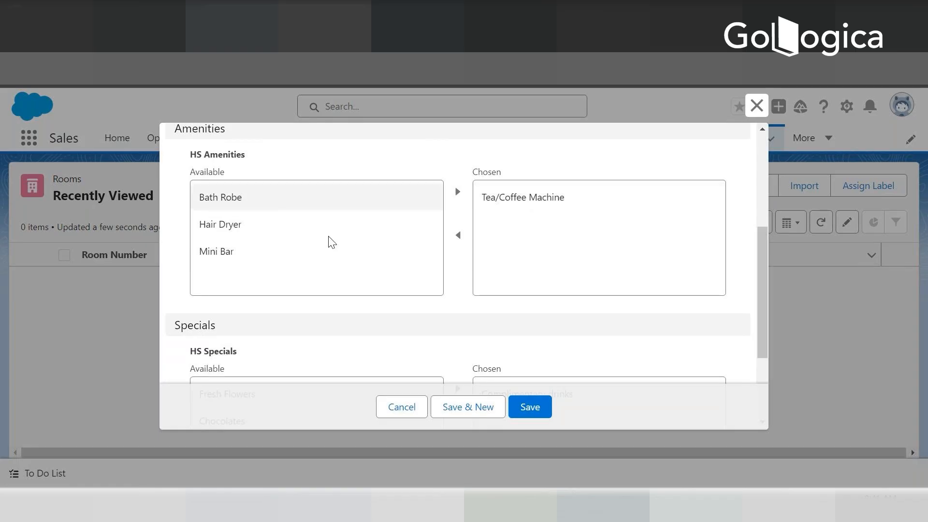
{"action": "left_click", "coordinate": [236, 206]}
{"action": "left_click", "coordinate": [218, 253], "text": "ctrl"}
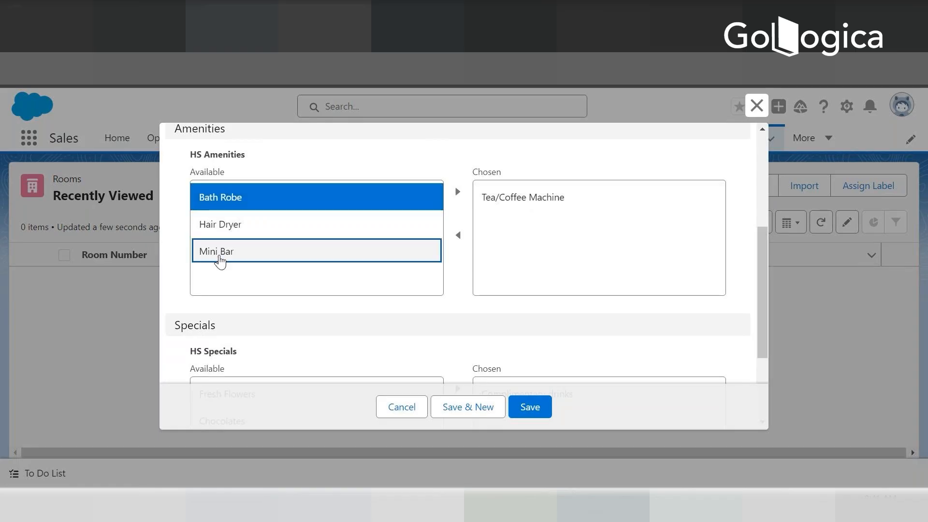
{"action": "left_click", "coordinate": [458, 192]}
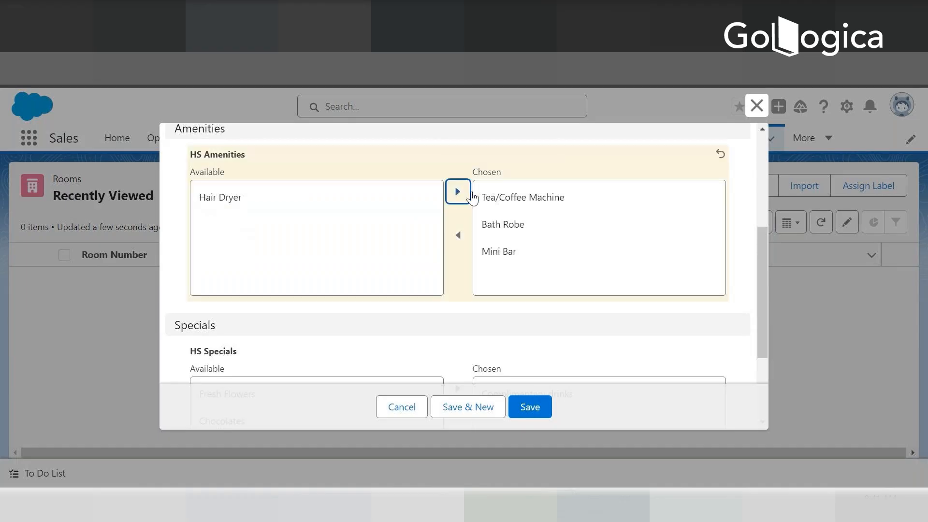
{"action": "left_click_drag", "start_coordinate": [764, 257], "coordinate": [766, 344]}
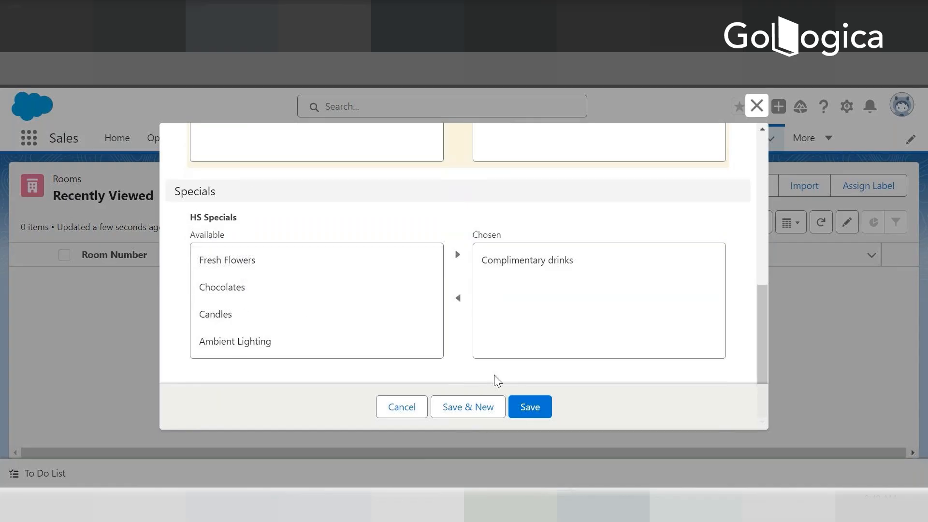
{"action": "left_click", "coordinate": [403, 407]}
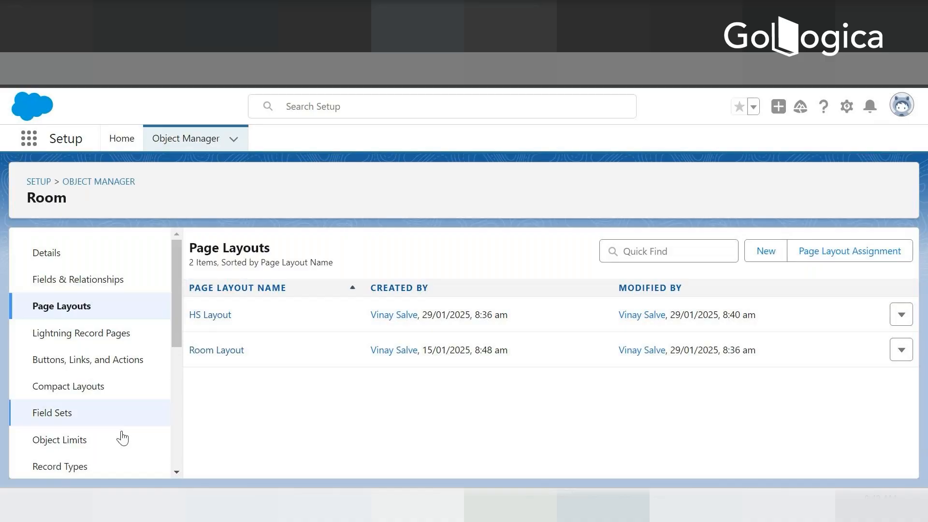
Start a new custom field on the Room object and copy the Presidential Suite amenities, Work Area through Bar, from the Notepad notes
{"action": "left_click", "coordinate": [87, 281]}
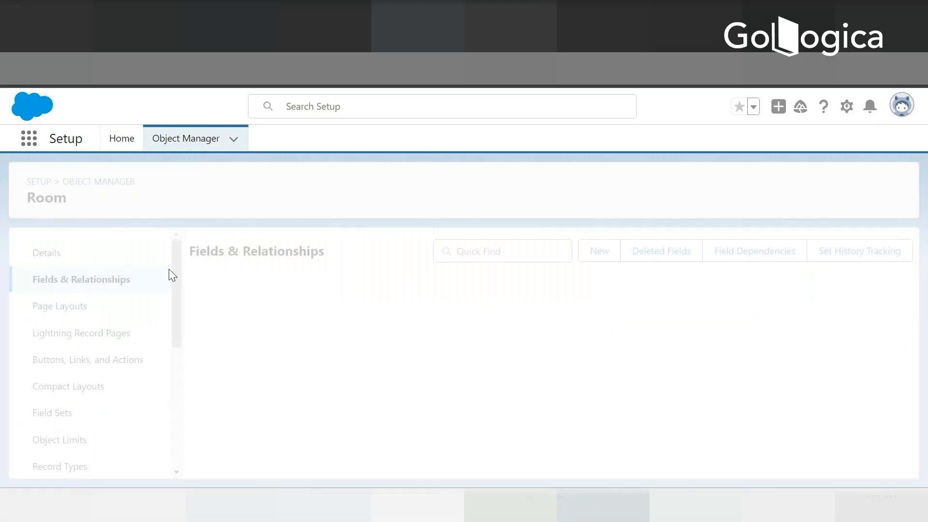
{"action": "left_click", "coordinate": [599, 253]}
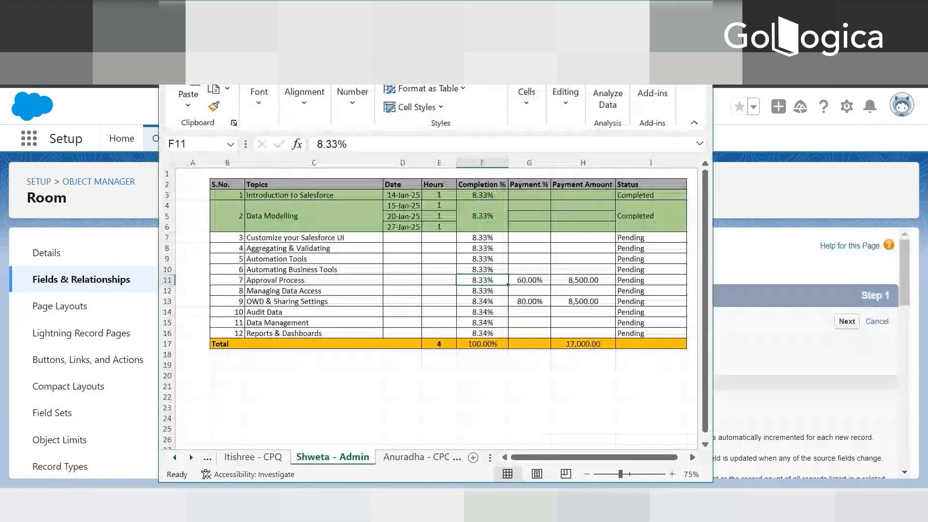
{"action": "left_click", "coordinate": [629, 14]}
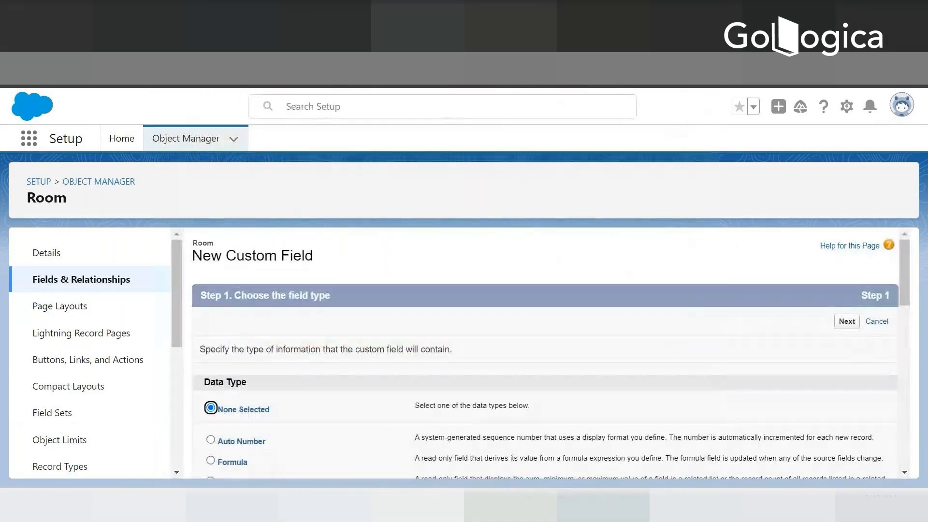
{"action": "key", "text": "alt+Tab"}
{"action": "scroll", "coordinate": [558, 309], "scroll_direction": "down", "scroll_amount": 4}
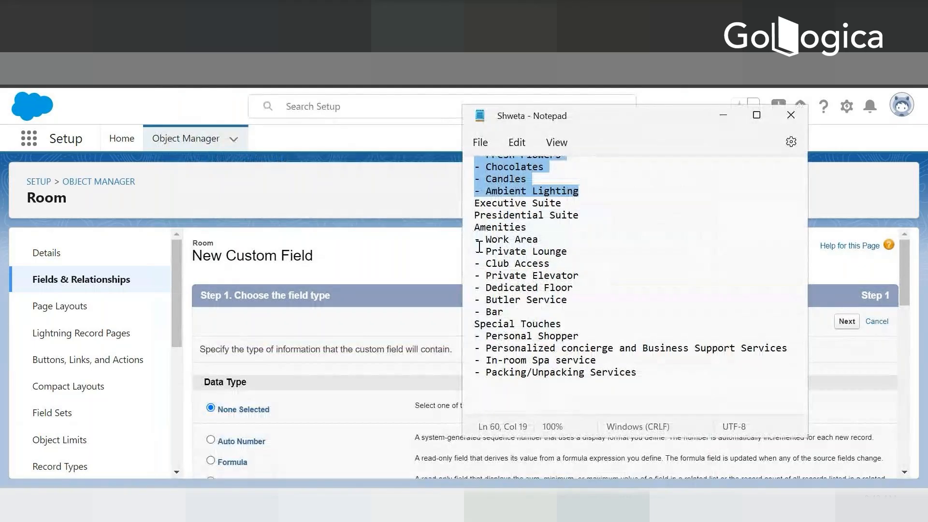
{"action": "mouse_move", "coordinate": [487, 239]}
{"action": "left_mouse_down"}
{"action": "mouse_move", "coordinate": [494, 311]}
{"action": "mouse_move", "coordinate": [502, 312]}
{"action": "mouse_move", "coordinate": [473, 238]}
{"action": "left_mouse_up"}
{"action": "key", "text": "ctrl+c"}
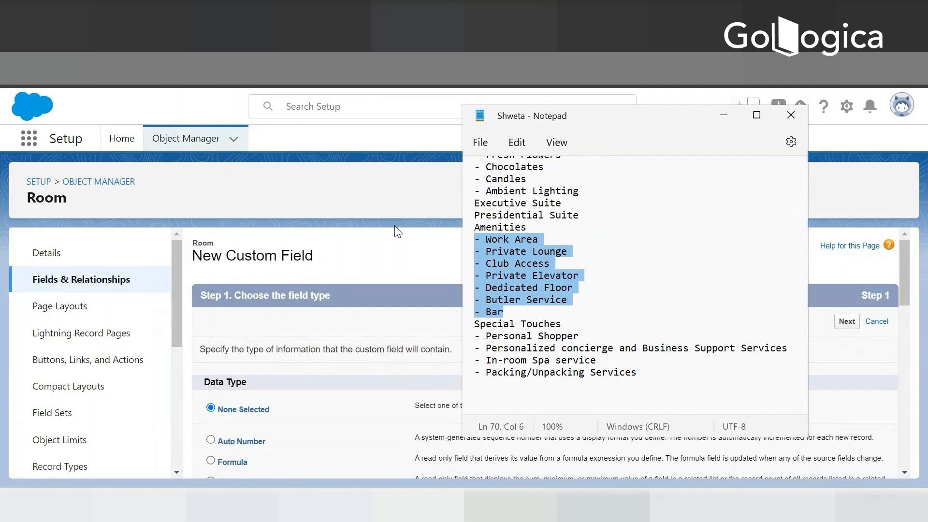
Choose Picklist (Multi-Select) as the new Room field's data type and continue to the field details
{"action": "left_click", "coordinate": [404, 356]}
{"action": "scroll", "coordinate": [377, 360], "scroll_direction": "down", "scroll_amount": 6}
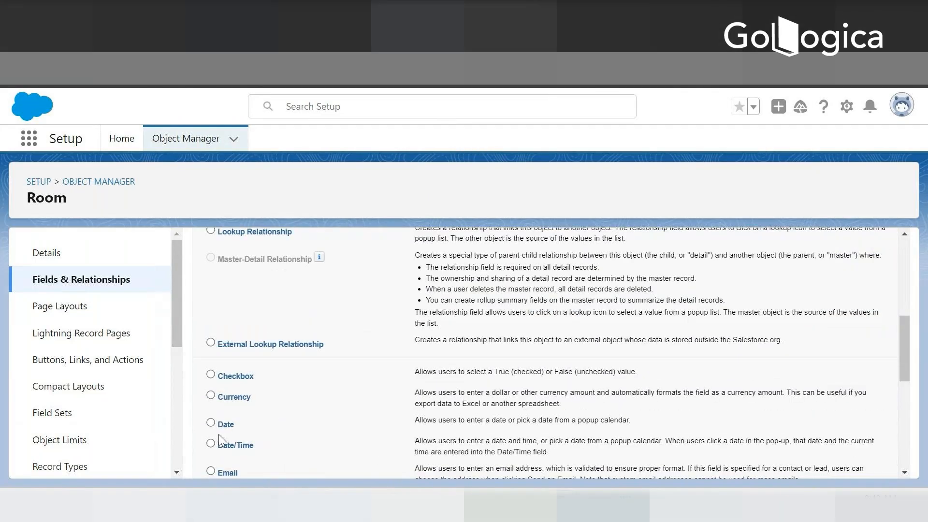
{"action": "scroll", "coordinate": [219, 434], "scroll_direction": "down", "scroll_amount": 4}
{"action": "left_click", "coordinate": [211, 386]}
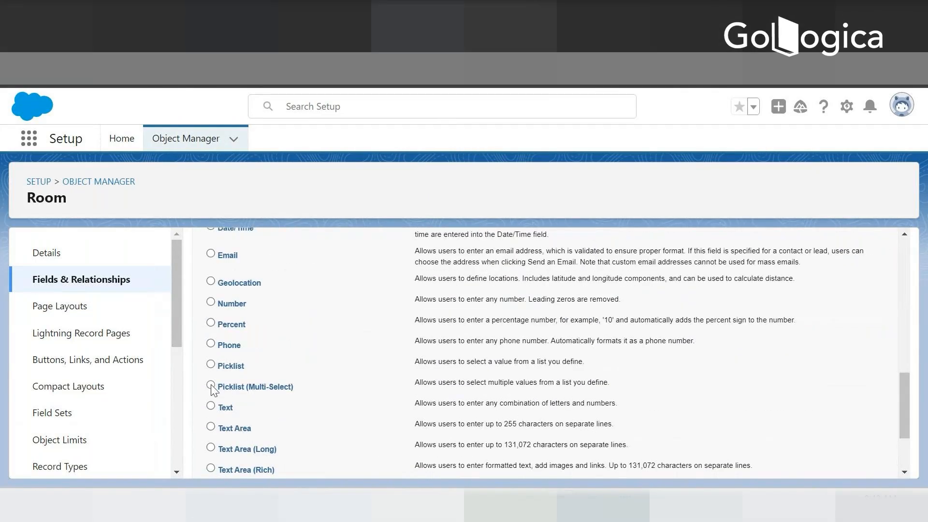
{"action": "scroll", "coordinate": [290, 386], "scroll_direction": "down", "scroll_amount": 3}
{"action": "left_click", "coordinate": [845, 462]}
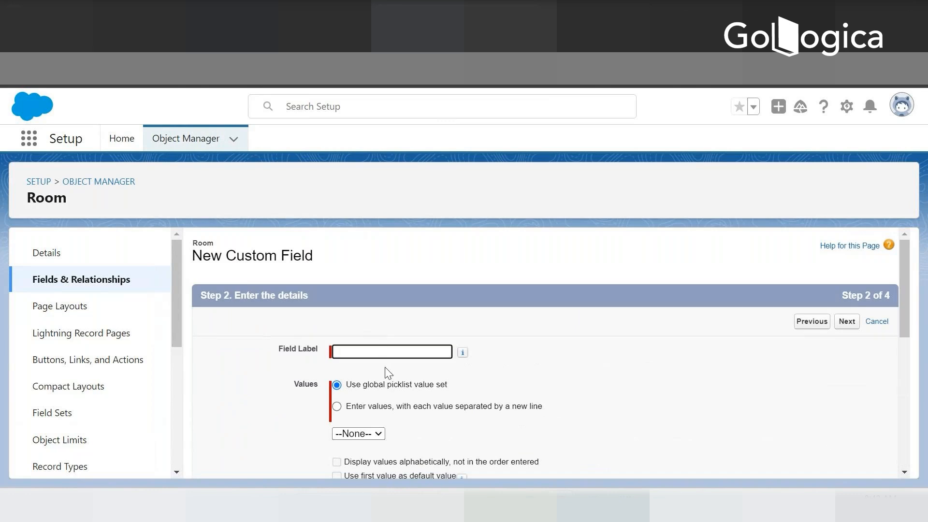
Label the field PS Amenities and enter the copied amenities as its own list of values, one per line
{"action": "type", "text": "PS Amenities"}
{"action": "left_click", "coordinate": [337, 406]}
{"action": "scroll", "coordinate": [360, 408], "scroll_direction": "down", "scroll_amount": 4}
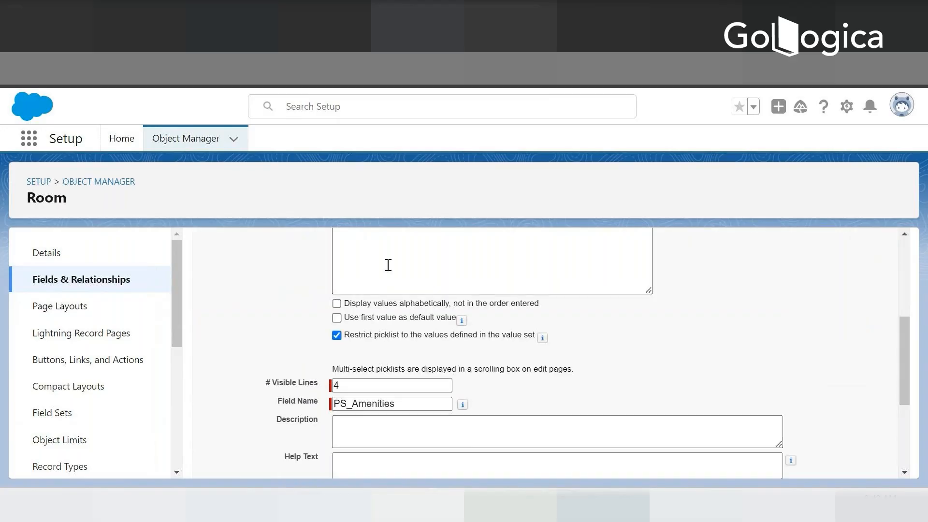
{"action": "scroll", "coordinate": [384, 288], "scroll_direction": "up", "scroll_amount": 2}
{"action": "left_click", "coordinate": [363, 311]}
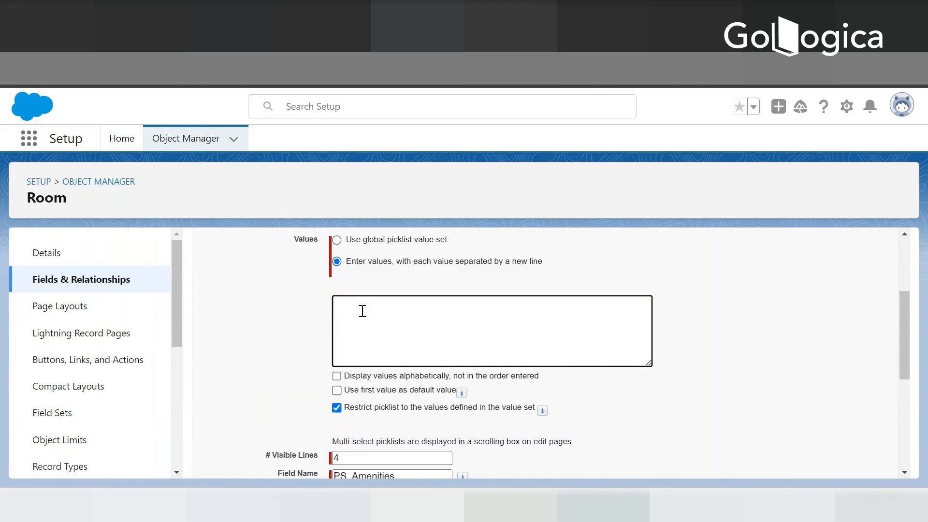
{"action": "key", "text": "ctrl+v"}
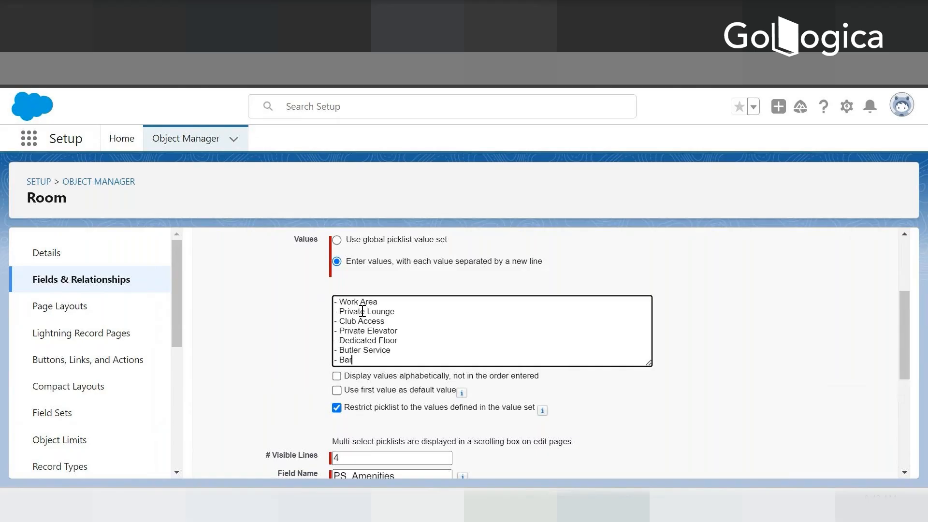
Remove the leading dash and space from every PS Amenities value, from Work Area to Bar, and continue to field-level security
{"action": "left_click", "coordinate": [340, 301]}
{"action": "key", "text": "BackSpace"}
{"action": "key", "text": "BackSpace"}
{"action": "key", "text": "Delete"}
{"action": "key", "text": "Delete"}
{"action": "key", "text": "Down"}
{"action": "key", "text": "Delete"}
{"action": "key", "text": "Delete"}
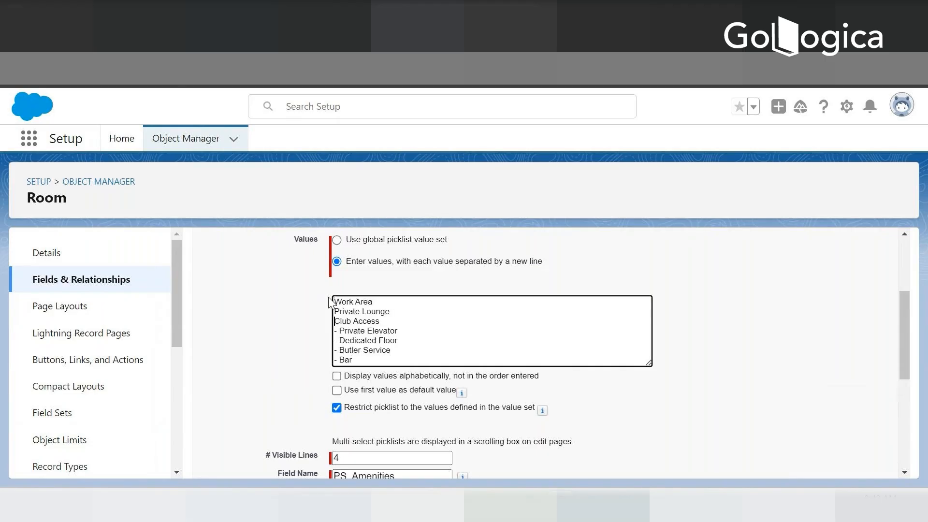
{"action": "key", "text": "Delete"}
{"action": "key", "text": "Delete"}
{"action": "key", "text": "Delete"}
{"action": "key", "text": "Delete"}
{"action": "key", "text": "Down"}
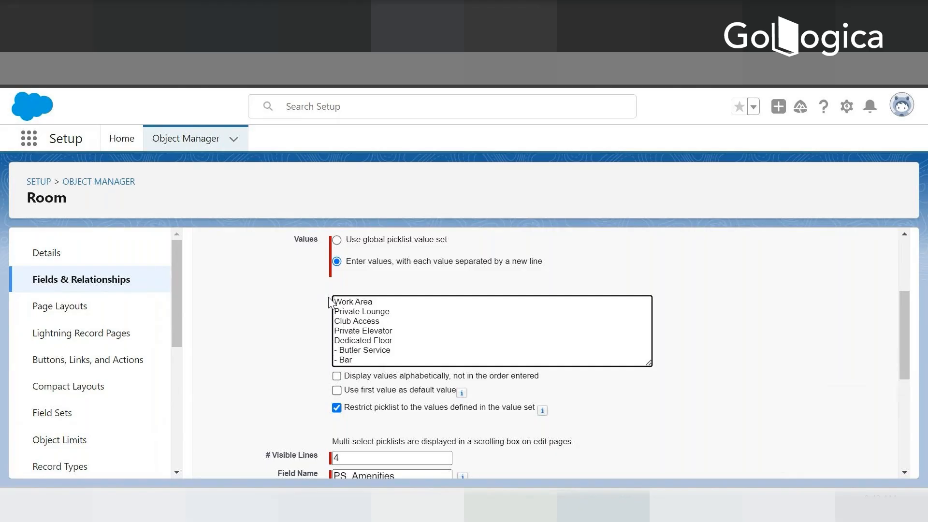
{"action": "key", "text": "Delete"}
{"action": "key", "text": "Delete"}
{"action": "key", "text": "Delete"}
{"action": "key", "text": "Delete"}
{"action": "scroll", "coordinate": [788, 421], "scroll_direction": "down", "scroll_amount": 5}
{"action": "scroll", "coordinate": [841, 465], "scroll_direction": "down", "scroll_amount": 1}
{"action": "left_click", "coordinate": [849, 464]}
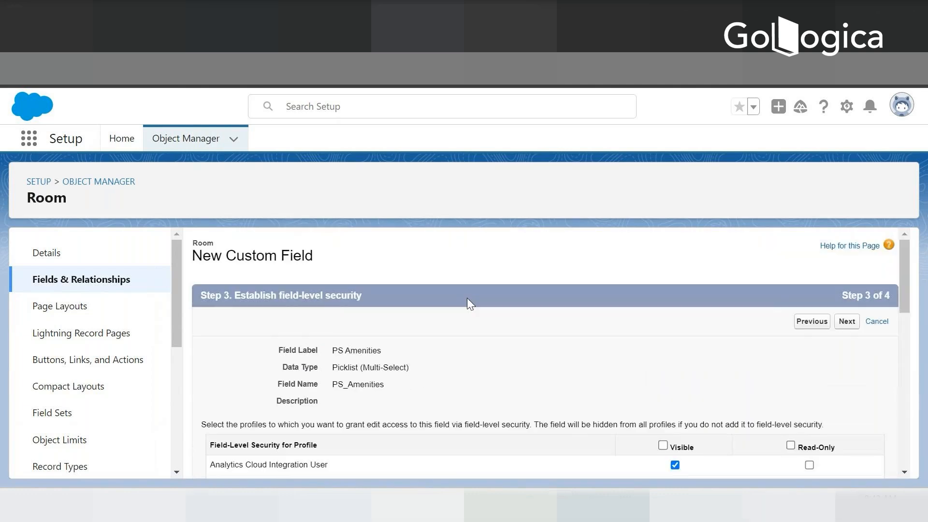
Accept the default field-level security for PS Amenities, leave the field off both page layouts, and save it
{"action": "scroll", "coordinate": [565, 357], "scroll_direction": "down", "scroll_amount": 2}
{"action": "scroll", "coordinate": [573, 372], "scroll_direction": "down", "scroll_amount": 5}
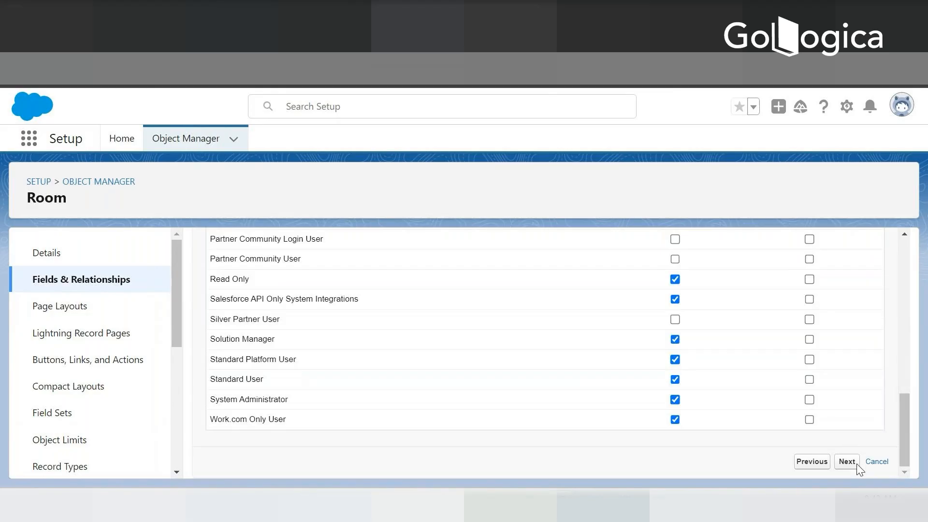
{"action": "left_click", "coordinate": [848, 463]}
{"action": "scroll", "coordinate": [451, 383], "scroll_direction": "down", "scroll_amount": 2}
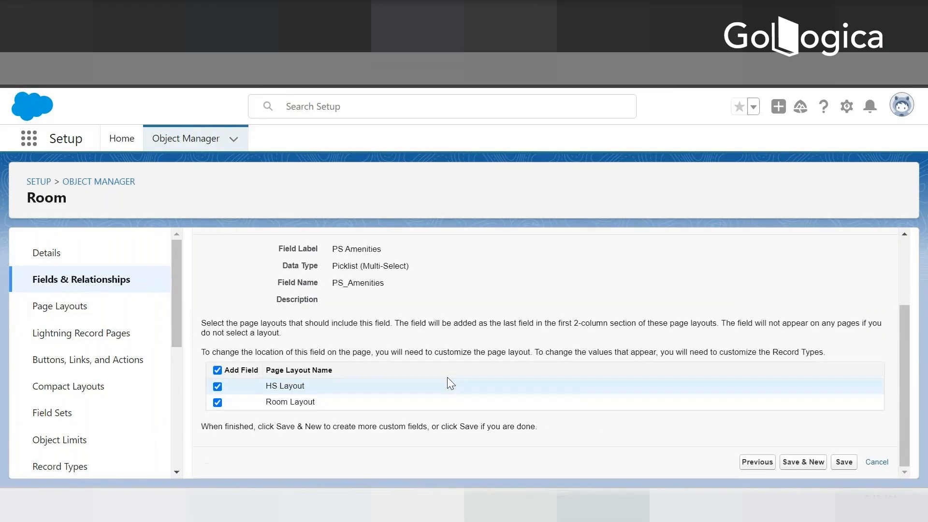
{"action": "left_click", "coordinate": [217, 371]}
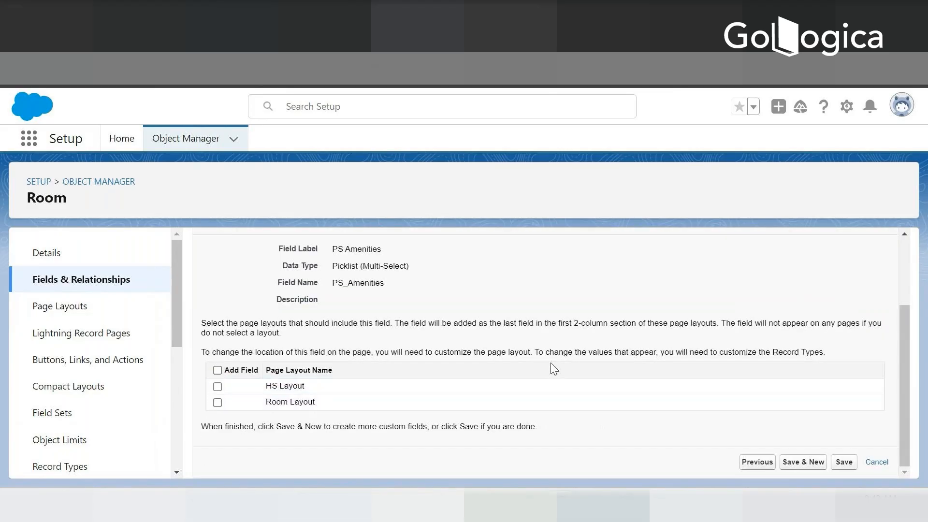
{"action": "left_click", "coordinate": [842, 465]}
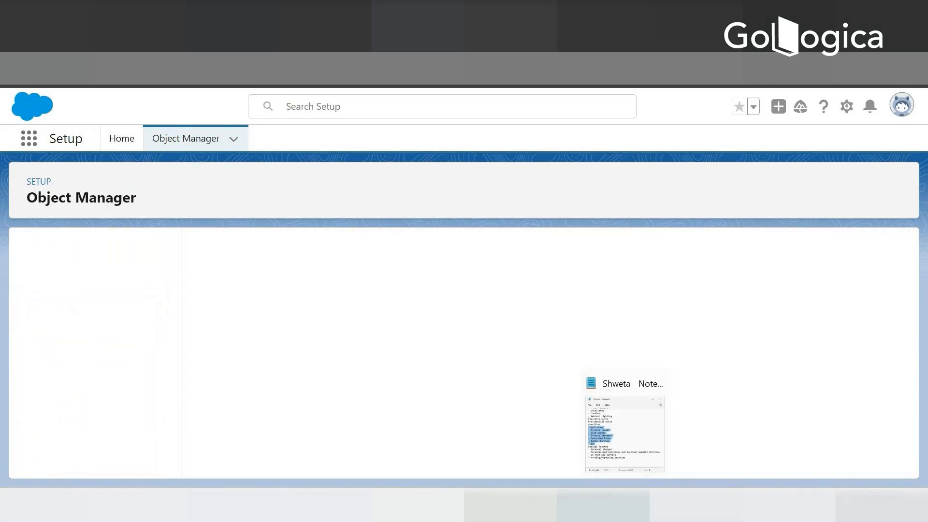
Switch to Notepad and copy the four Presidential Suite special touches, from Personal Shopper to Packing/Unpacking Services
{"action": "left_click", "coordinate": [625, 425]}
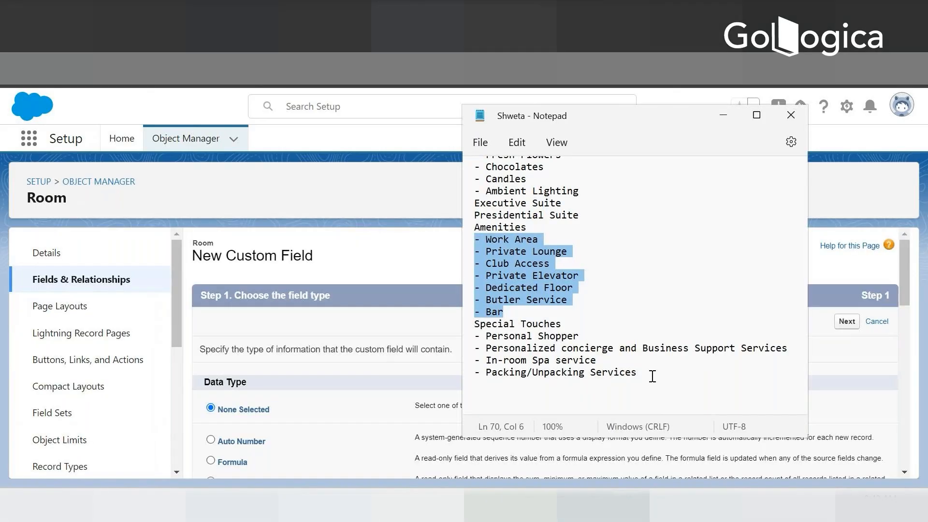
{"action": "left_click_drag", "start_coordinate": [652, 376], "coordinate": [392, 322]}
{"action": "key", "text": "ctrl+c"}
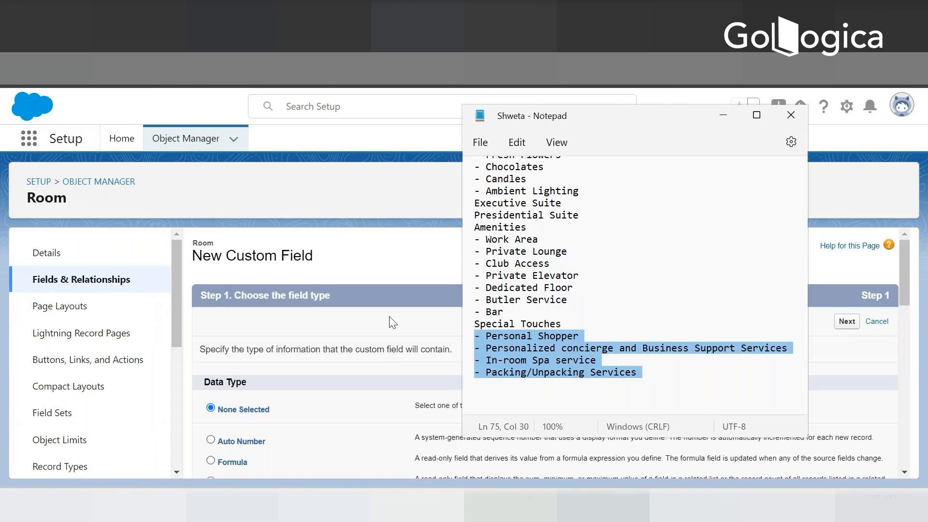
Return to the new Room field in Salesforce, choose Picklist (Multi-Select) as its data type and continue to the details
{"action": "left_click", "coordinate": [405, 263]}
{"action": "scroll", "coordinate": [391, 392], "scroll_direction": "down", "scroll_amount": 5}
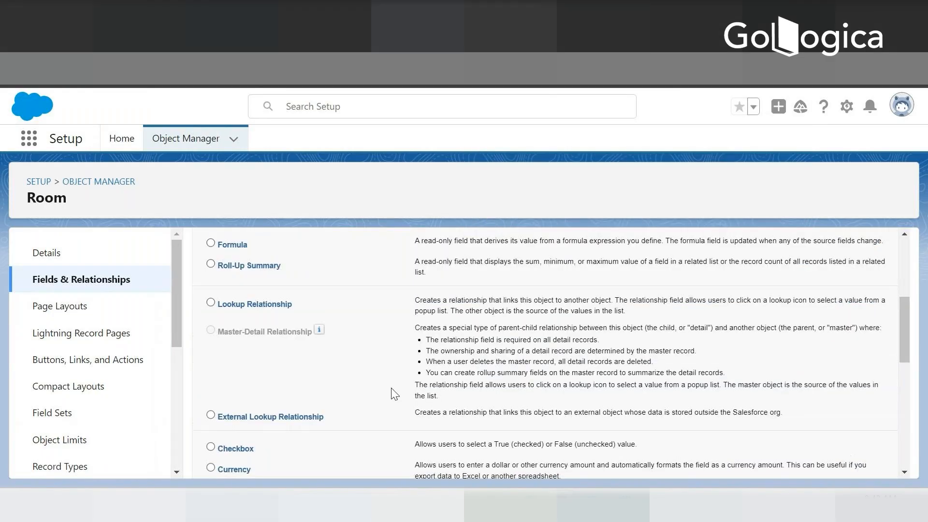
{"action": "scroll", "coordinate": [287, 413], "scroll_direction": "down", "scroll_amount": 5}
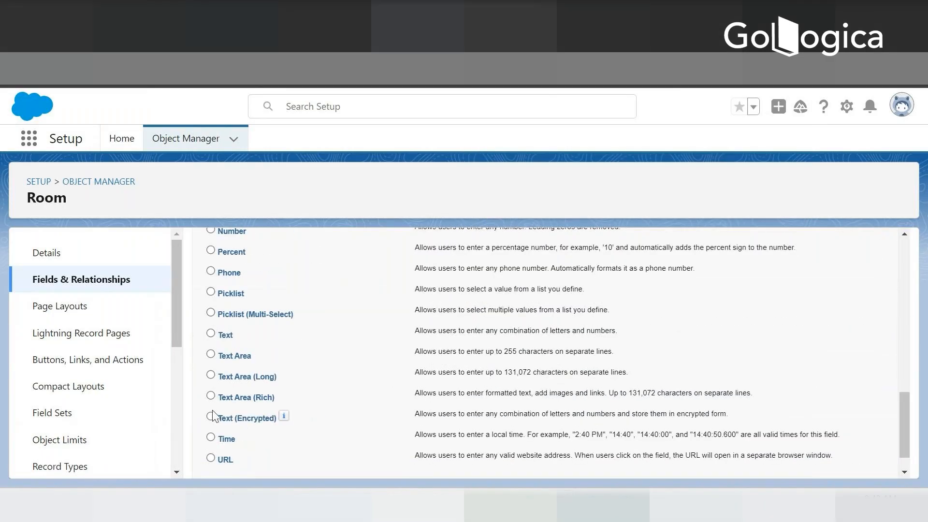
{"action": "left_click", "coordinate": [211, 313]}
{"action": "scroll", "coordinate": [858, 368], "scroll_direction": "down", "scroll_amount": 2}
{"action": "left_click", "coordinate": [858, 463]}
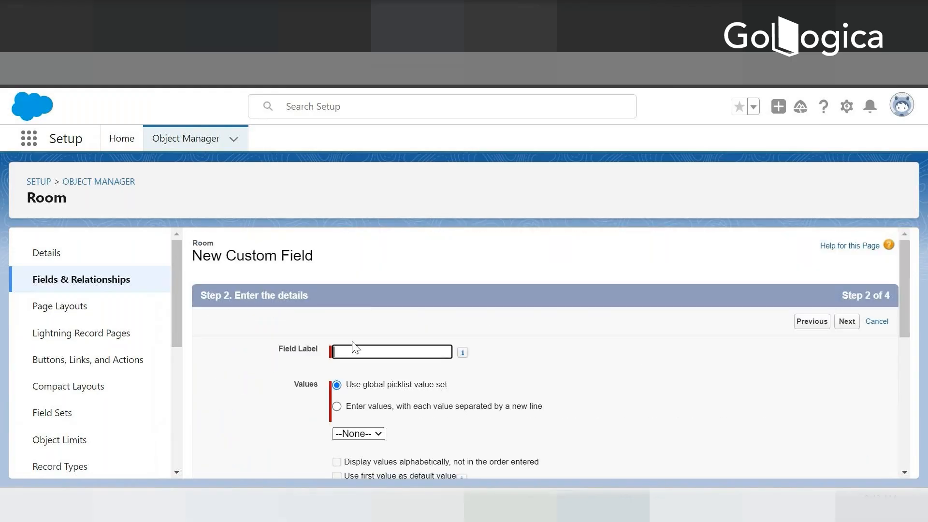
Label the field Specials and enter the copied special touches as its own values, one per line
{"action": "type", "text": "Specials"}
{"action": "key", "text": "Tab"}
{"action": "left_click", "coordinate": [337, 406]}
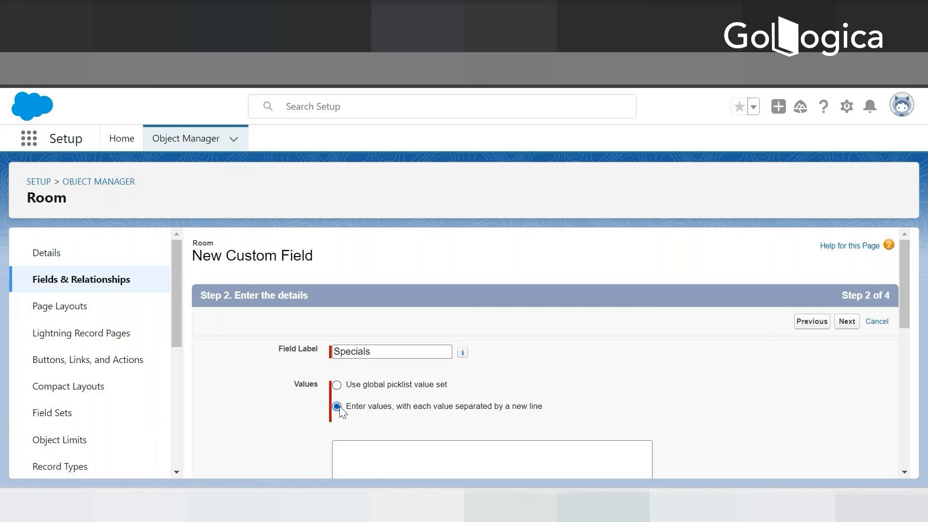
{"action": "left_click", "coordinate": [341, 445]}
{"action": "key", "text": "ctrl+v"}
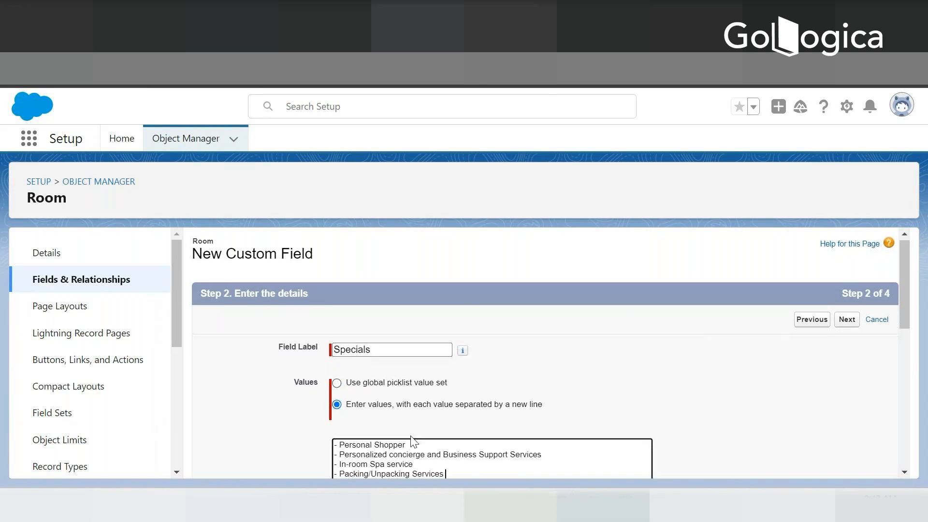
Remove the leading dash and space from all four Specials values and continue to field-level security
{"action": "scroll", "coordinate": [412, 441], "scroll_direction": "down", "scroll_amount": 3}
{"action": "left_click_drag", "start_coordinate": [340, 300], "coordinate": [297, 277]}
{"action": "key", "text": "BackSpace"}
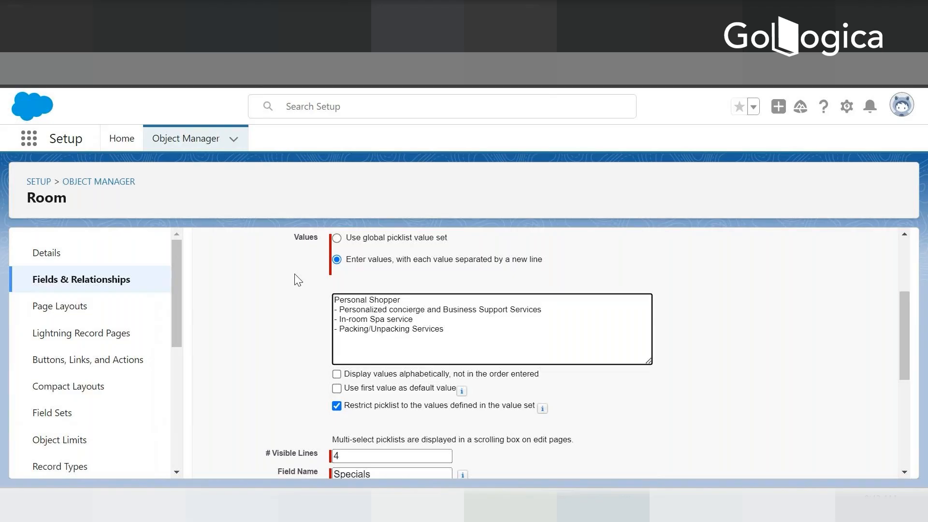
{"action": "key", "text": "Delete"}
{"action": "key", "text": "Delete"}
{"action": "key", "text": "Down"}
{"action": "key", "text": "Delete"}
{"action": "key", "text": "Delete"}
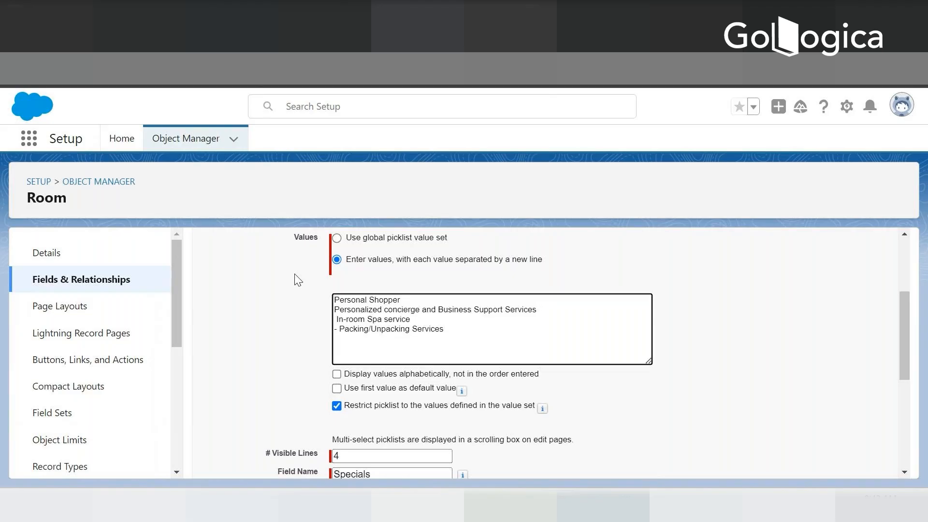
{"action": "key", "text": "Delete"}
{"action": "key", "text": "Delete"}
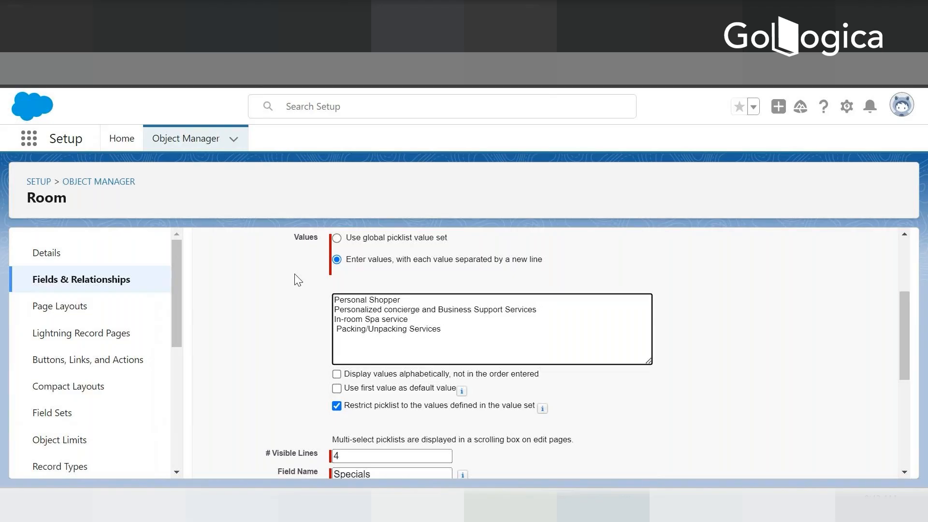
{"action": "scroll", "coordinate": [300, 262], "scroll_direction": "down", "scroll_amount": 5}
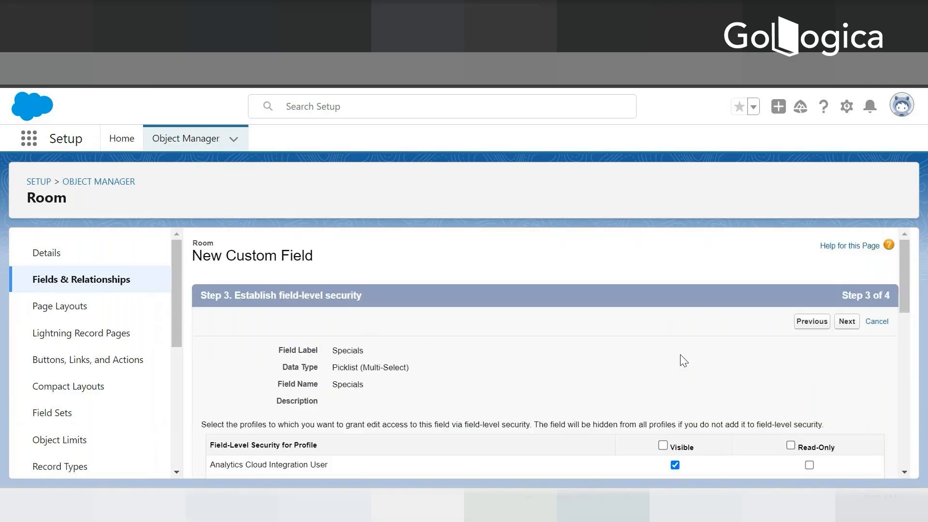
Accept the default field-level security for Specials, leave the field off both page layouts, and save it
{"action": "scroll", "coordinate": [652, 364], "scroll_direction": "down", "scroll_amount": 1}
{"action": "scroll", "coordinate": [392, 385], "scroll_direction": "down", "scroll_amount": 10}
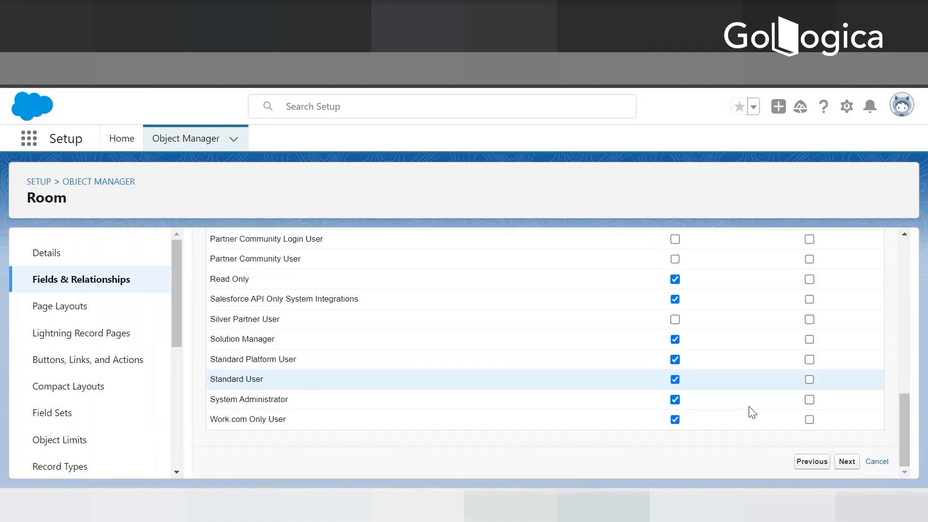
{"action": "left_click", "coordinate": [845, 461]}
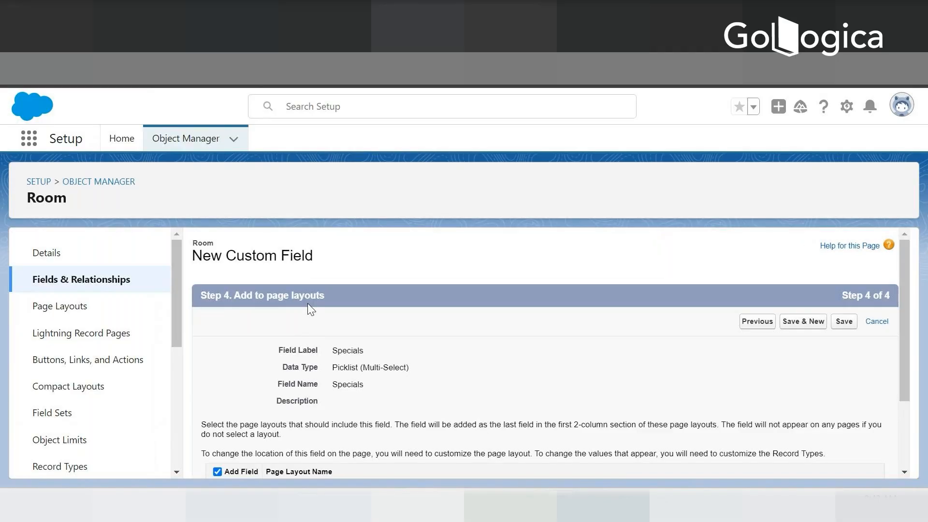
{"action": "scroll", "coordinate": [379, 331], "scroll_direction": "down", "scroll_amount": 3}
{"action": "left_click", "coordinate": [218, 370]}
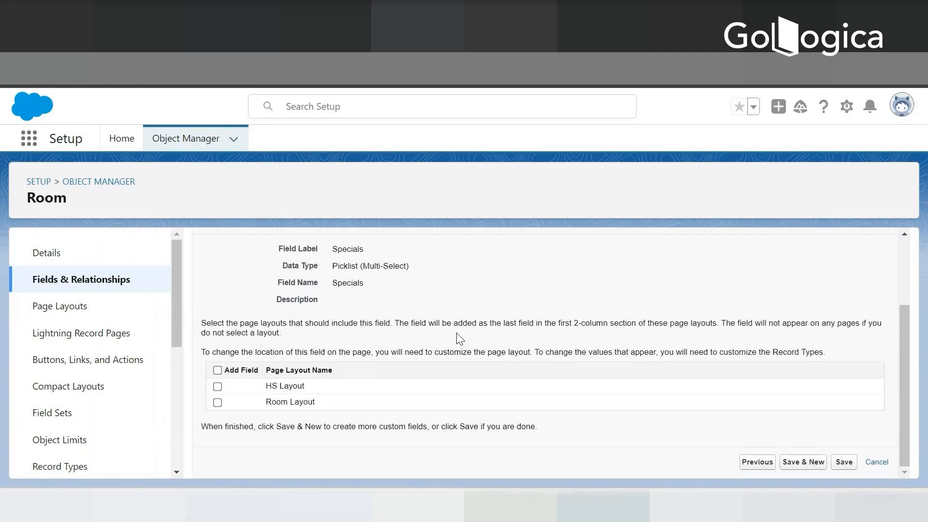
{"action": "left_click", "coordinate": [847, 463]}
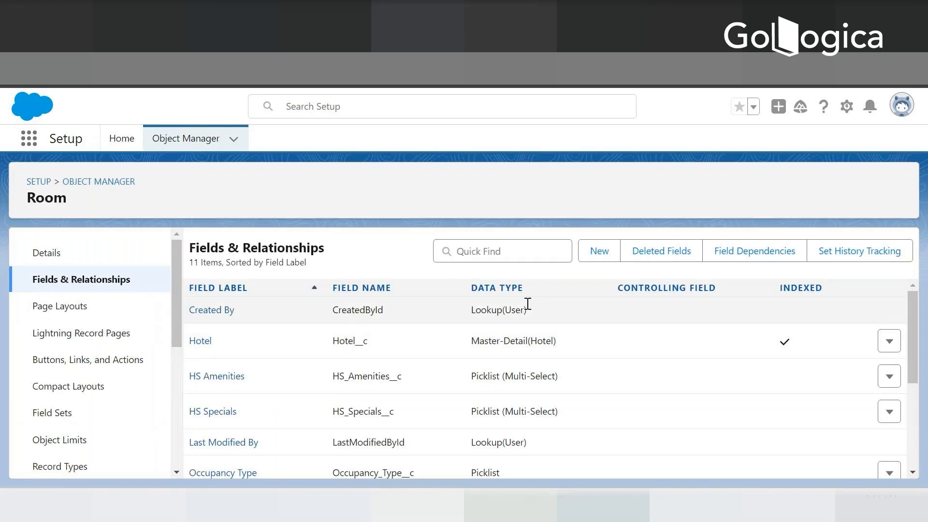
Create a new Room page layout named PS Layout by cloning the existing HS Layout
{"action": "left_click", "coordinate": [80, 311]}
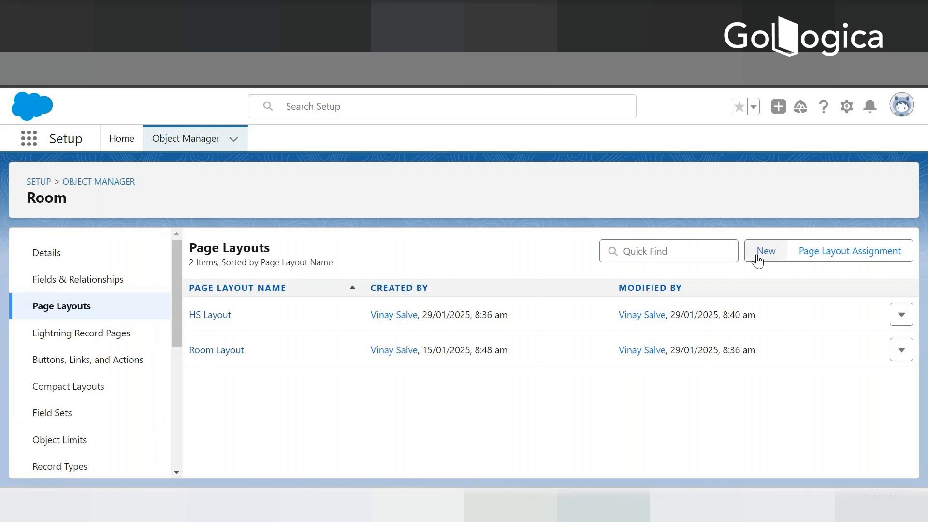
{"action": "left_click", "coordinate": [765, 251]}
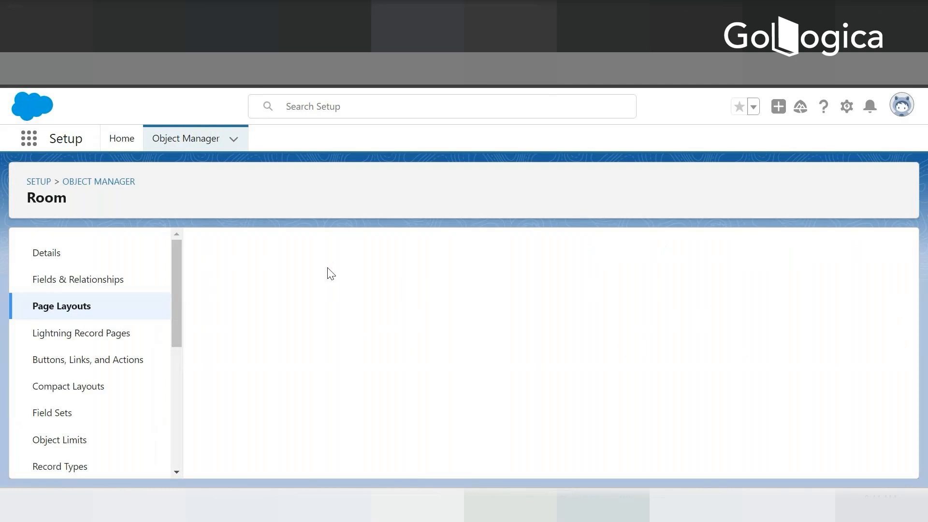
{"action": "left_click", "coordinate": [367, 331]}
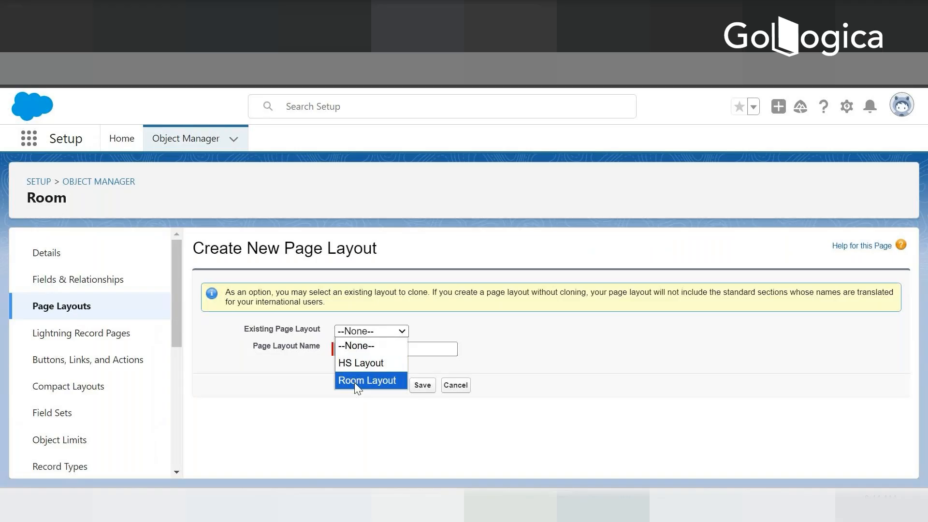
{"action": "left_click", "coordinate": [354, 366]}
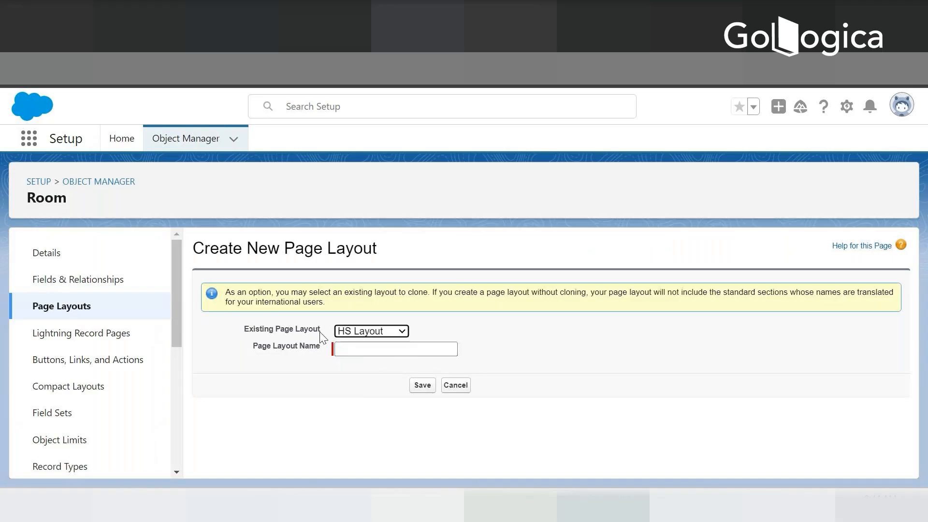
{"action": "left_click", "coordinate": [350, 349]}
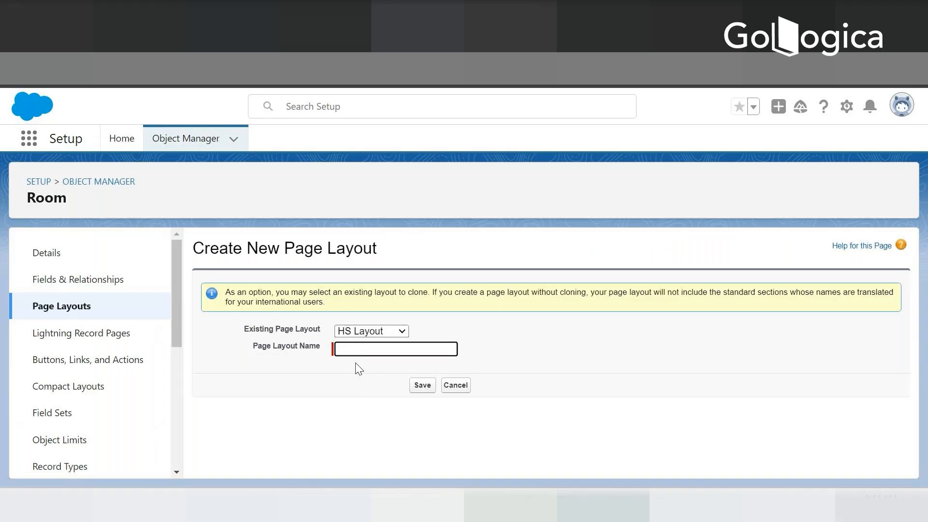
{"action": "type", "text": "PS Layout"}
{"action": "left_click", "coordinate": [252, 329]}
{"action": "left_click_drag", "start_coordinate": [252, 329], "coordinate": [317, 330]}
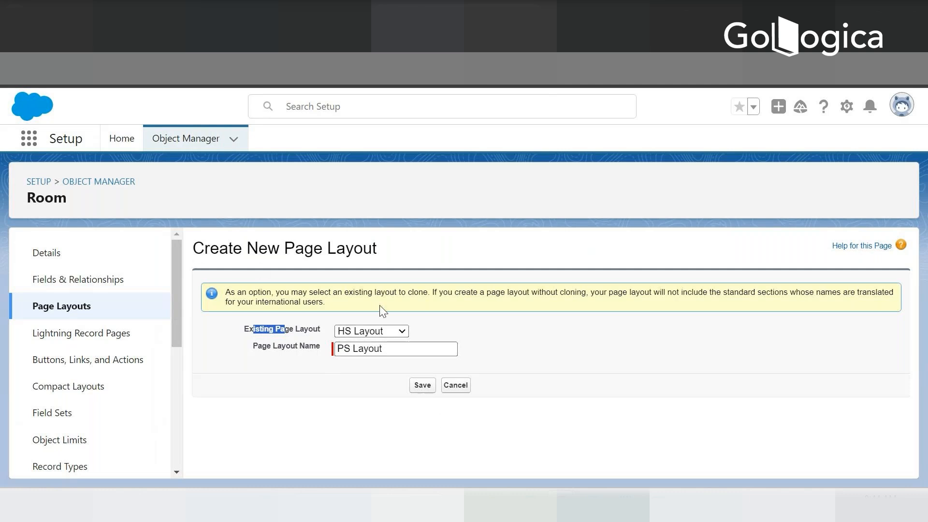
{"action": "left_click", "coordinate": [367, 332]}
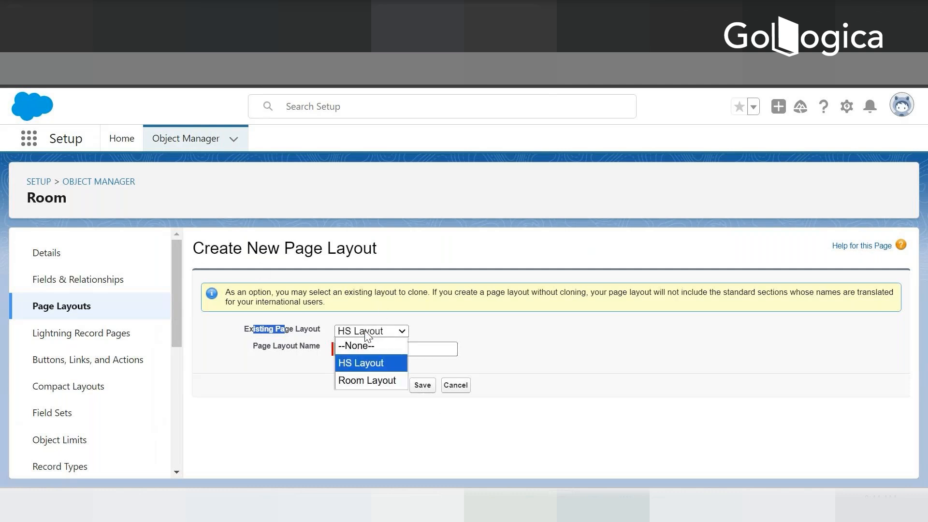
{"action": "left_click", "coordinate": [355, 364]}
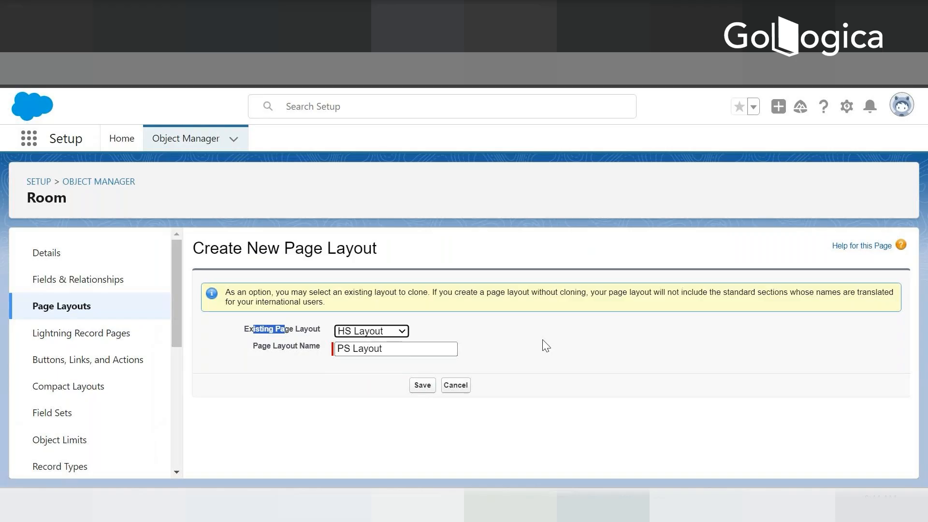
{"action": "left_click", "coordinate": [423, 387]}
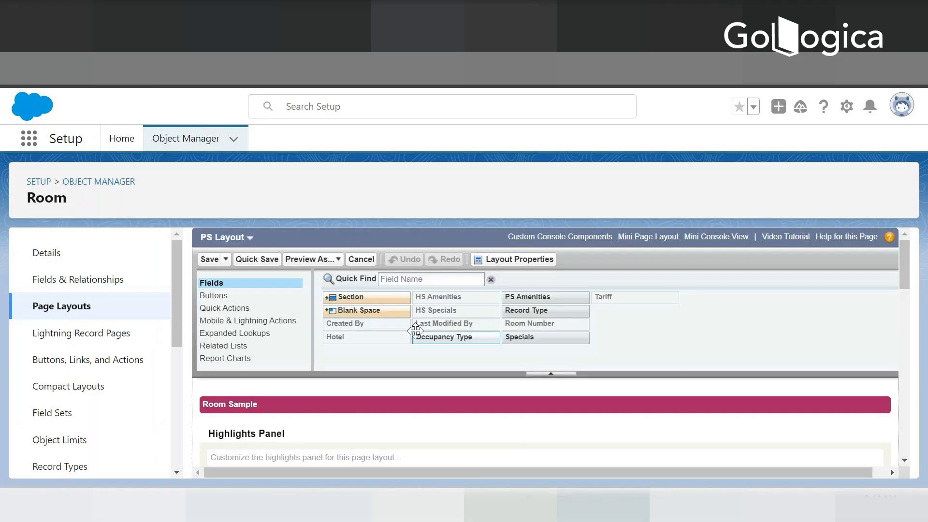
Replace HS Amenities with the PS Amenities field in the Amenities section of PS Layout
{"action": "left_click_drag", "start_coordinate": [904, 261], "coordinate": [912, 340]}
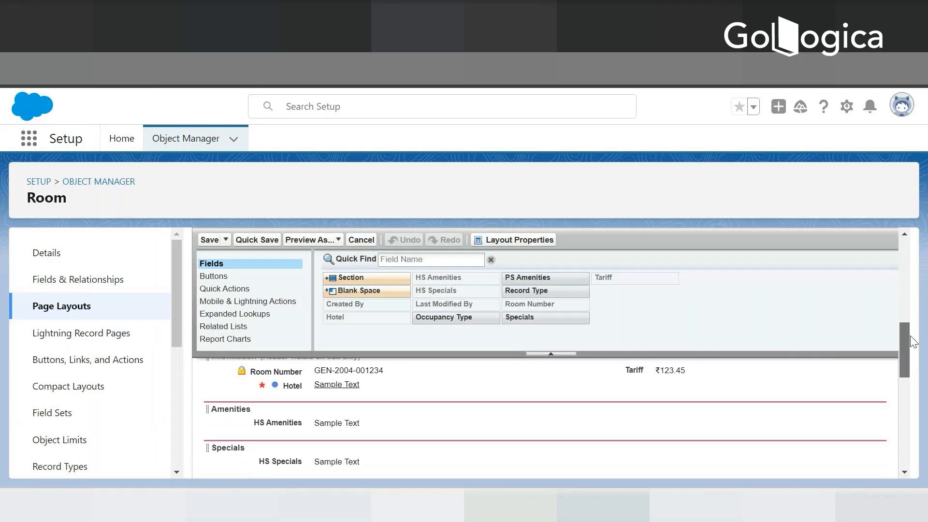
{"action": "left_click", "coordinate": [268, 423]}
{"action": "left_click_drag", "start_coordinate": [267, 423], "coordinate": [383, 325]}
{"action": "left_click_drag", "start_coordinate": [521, 277], "coordinate": [276, 428]}
Replace HS Specials with the Specials field in the layout's Specials section and save PS Layout
{"action": "scroll", "coordinate": [275, 428], "scroll_direction": "down", "scroll_amount": 2}
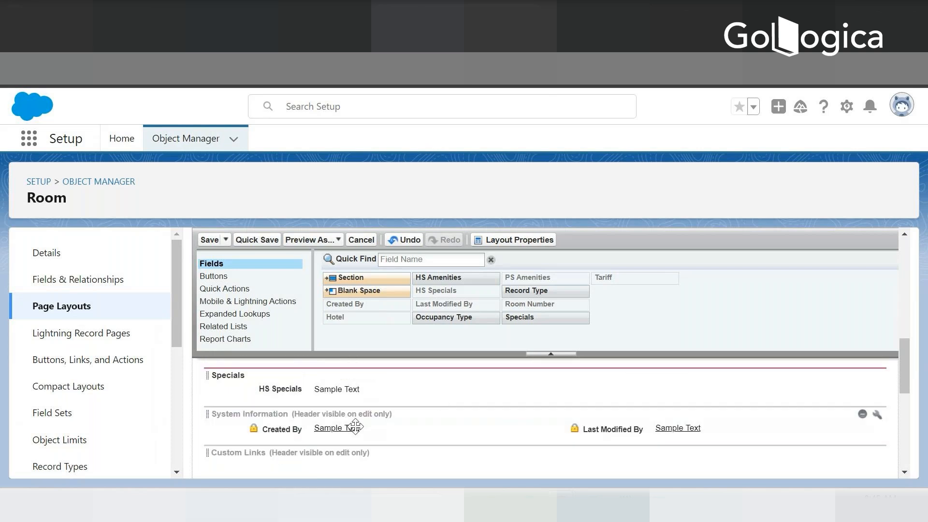
{"action": "left_click_drag", "start_coordinate": [279, 389], "coordinate": [323, 386]}
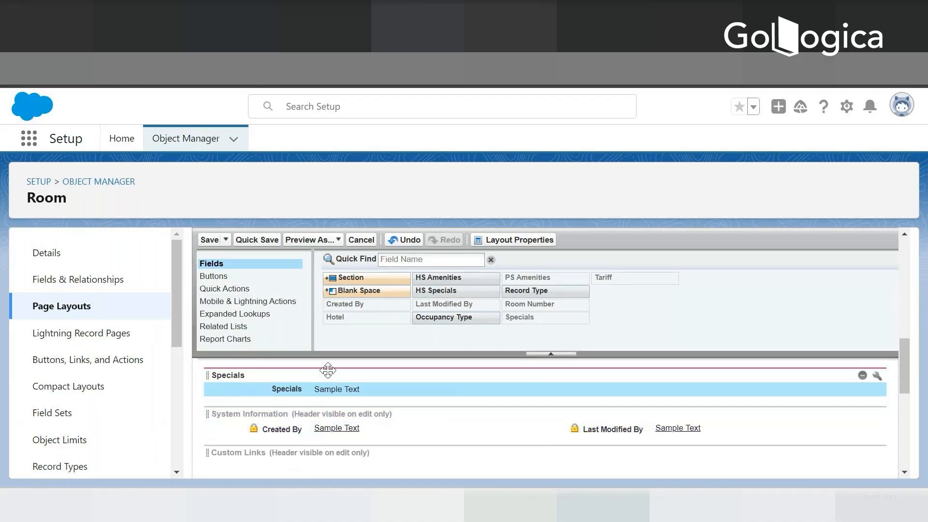
{"action": "left_click", "coordinate": [209, 240]}
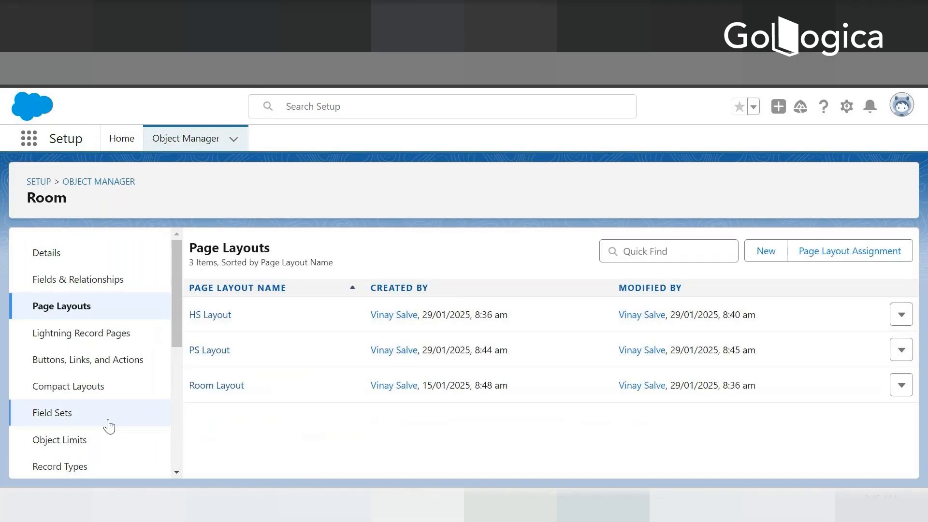
Start a new Room record type based on Master, label it Presential Suite, and mark it active
{"action": "left_click", "coordinate": [66, 467]}
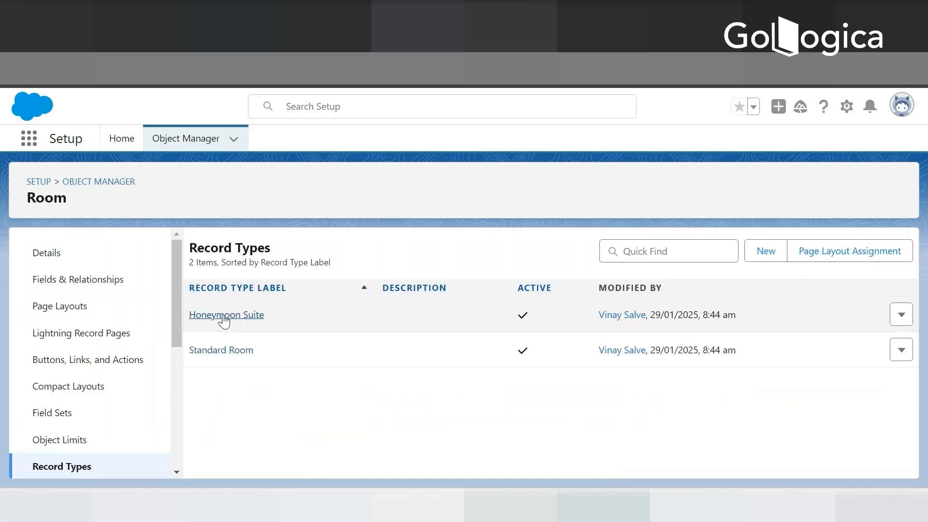
{"action": "left_click", "coordinate": [762, 258]}
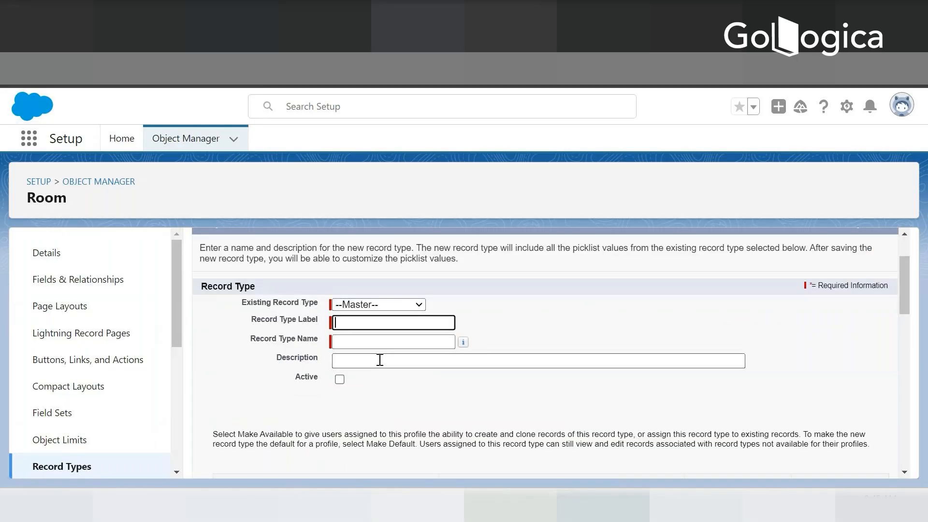
{"action": "left_click", "coordinate": [362, 322]}
{"action": "type", "text": "Presenti"}
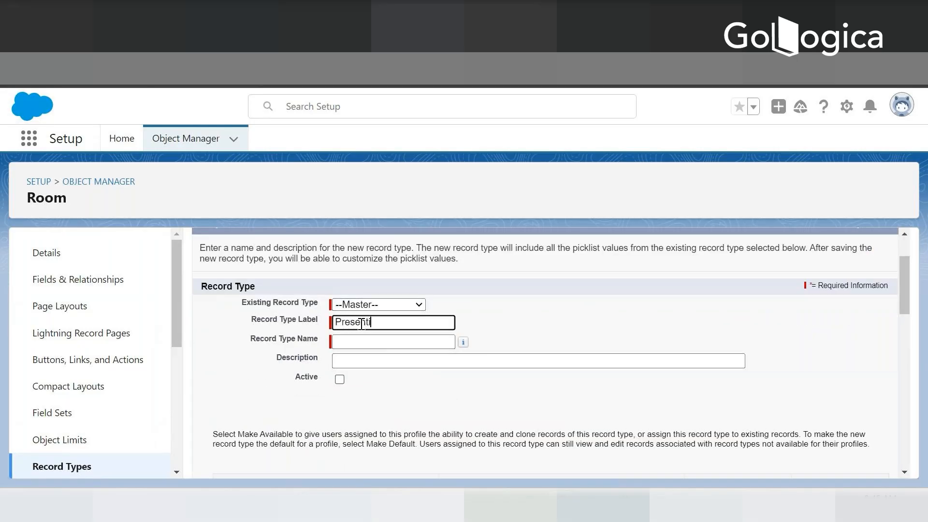
{"action": "type", "text": "al Suite"}
{"action": "key", "text": "Tab"}
{"action": "left_click", "coordinate": [340, 380]}
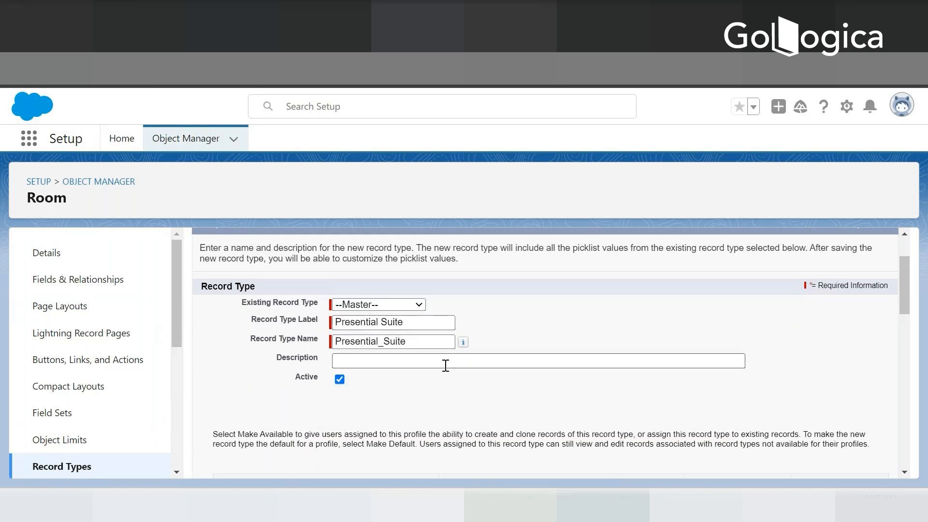
Make the Presential Suite record type available to all profiles and continue to page layout assignment
{"action": "scroll", "coordinate": [447, 386], "scroll_direction": "down", "scroll_amount": 5}
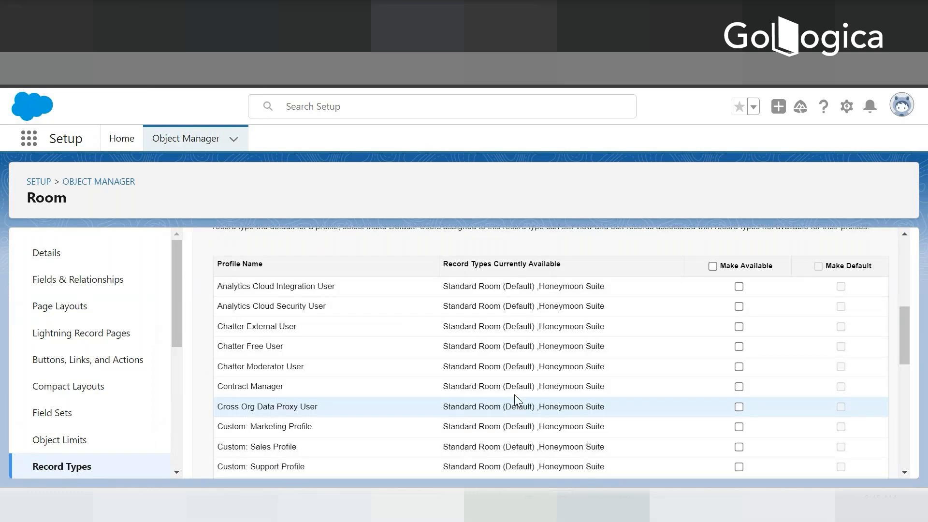
{"action": "scroll", "coordinate": [516, 399], "scroll_direction": "down", "scroll_amount": 2}
{"action": "scroll", "coordinate": [686, 342], "scroll_direction": "up", "scroll_amount": 5}
{"action": "scroll", "coordinate": [735, 422], "scroll_direction": "down", "scroll_amount": 2}
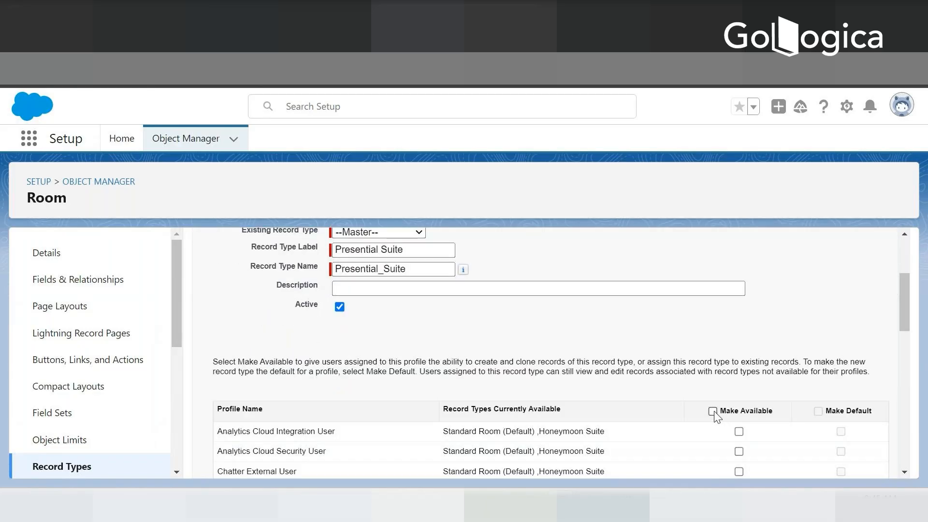
{"action": "left_click", "coordinate": [712, 412]}
{"action": "scroll", "coordinate": [812, 328], "scroll_direction": "down", "scroll_amount": 10}
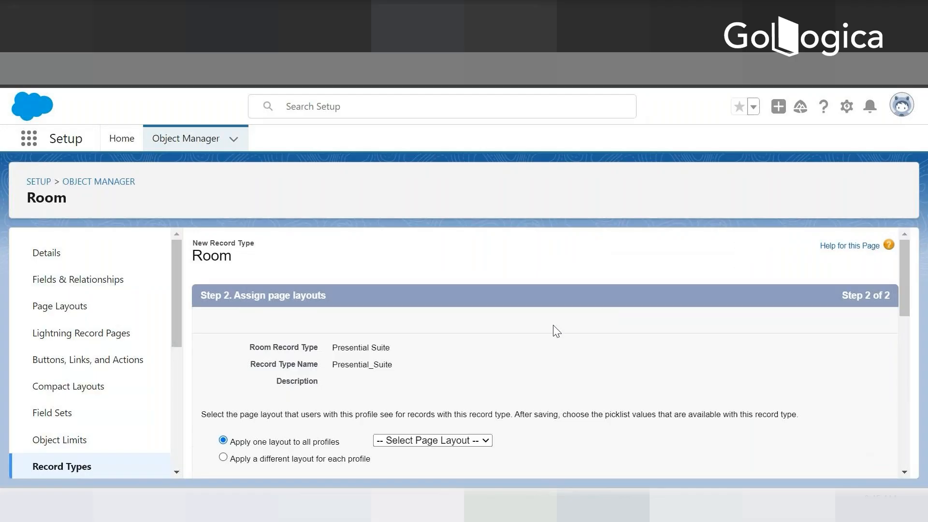
Apply PS Layout to all profiles for the Presential Suite record type and save the record type
{"action": "scroll", "coordinate": [555, 338], "scroll_direction": "down", "scroll_amount": 2}
{"action": "scroll", "coordinate": [392, 297], "scroll_direction": "down", "scroll_amount": 2}
{"action": "scroll", "coordinate": [391, 297], "scroll_direction": "up", "scroll_amount": 3}
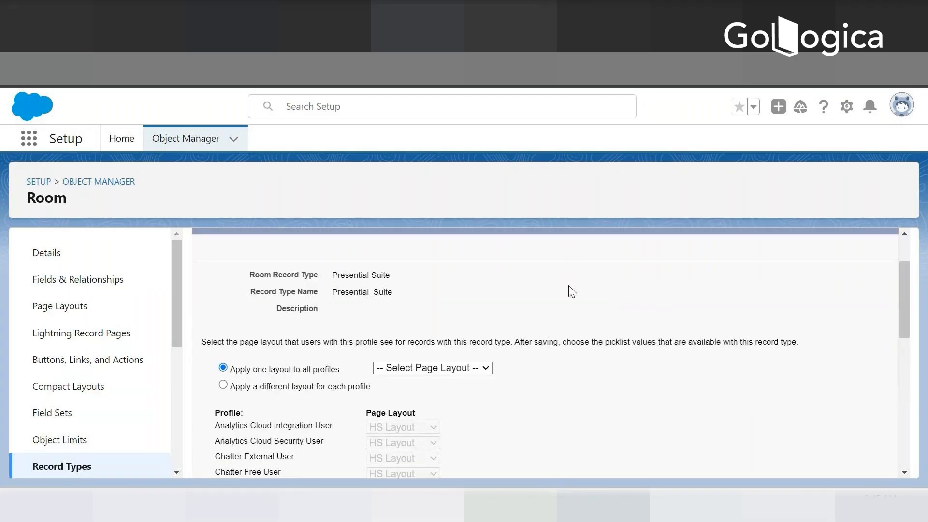
{"action": "left_click", "coordinate": [449, 372]}
{"action": "left_click", "coordinate": [392, 416]}
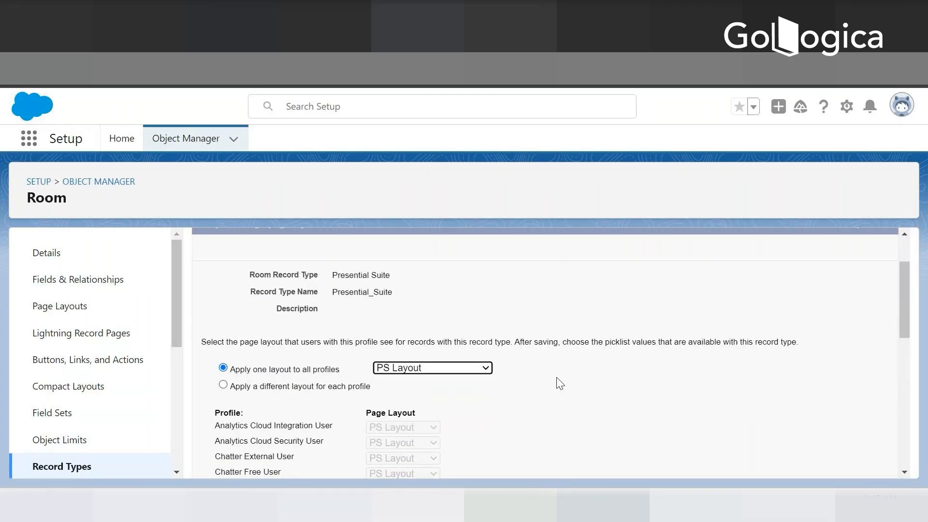
{"action": "scroll", "coordinate": [628, 387], "scroll_direction": "down", "scroll_amount": 10}
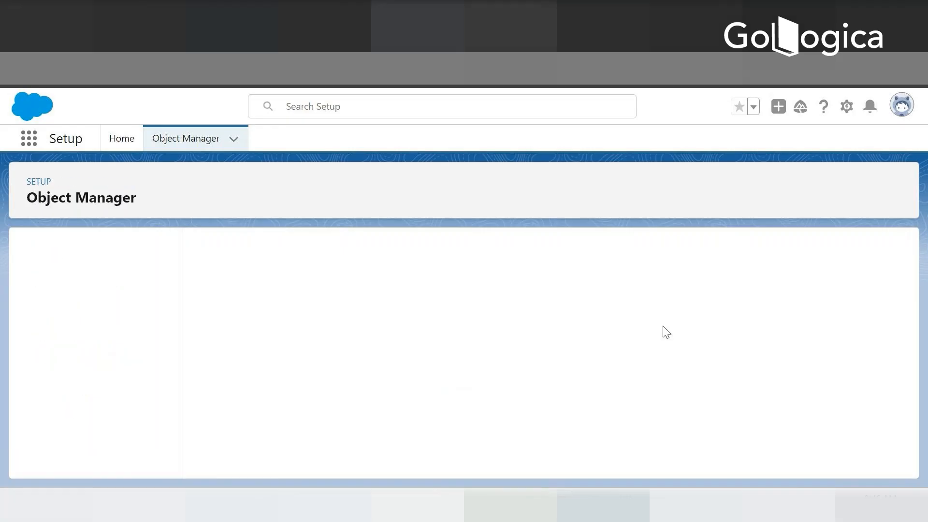
{"action": "scroll", "coordinate": [472, 356], "scroll_direction": "down", "scroll_amount": 2}
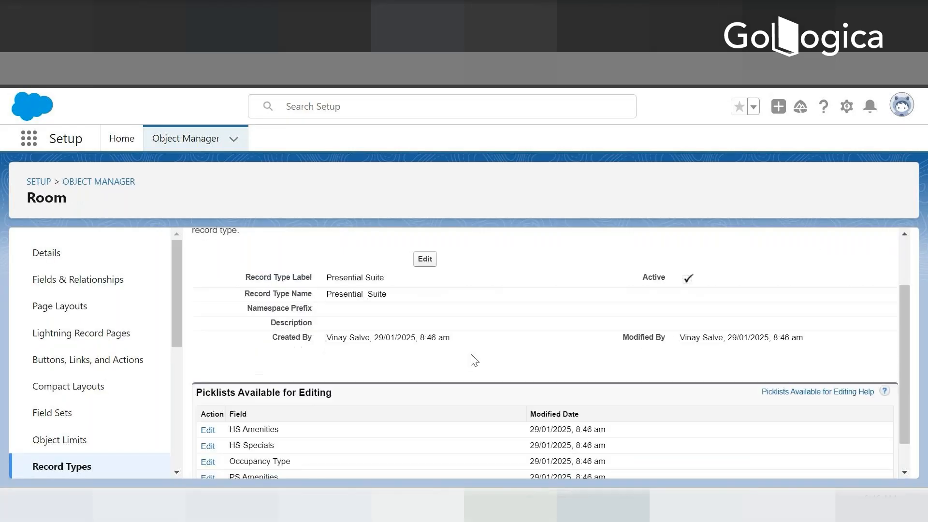
{"action": "scroll", "coordinate": [391, 295], "scroll_direction": "down", "scroll_amount": 1}
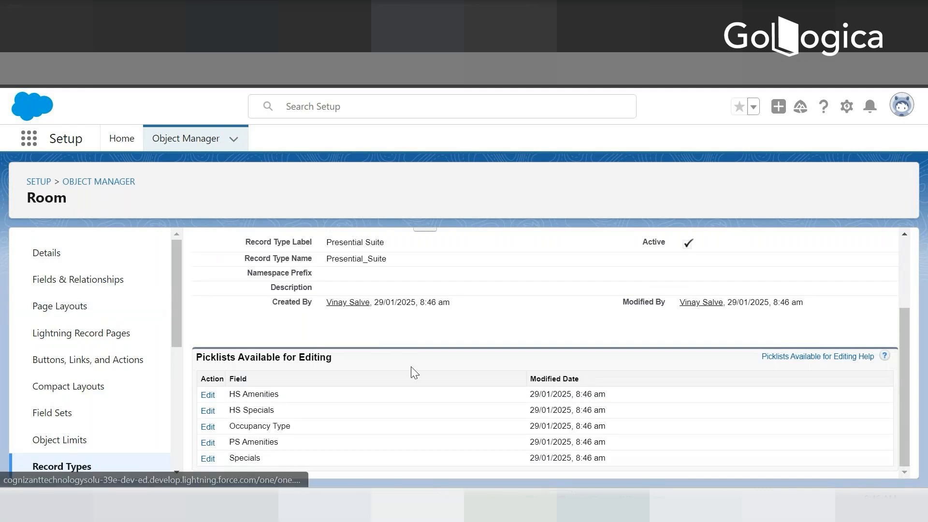
{"action": "scroll", "coordinate": [425, 411], "scroll_direction": "up", "scroll_amount": 3}
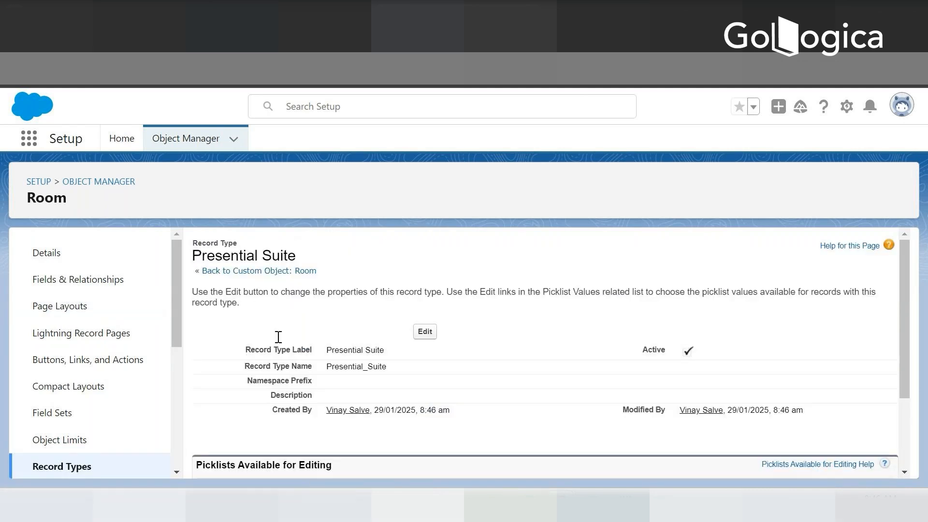
Open the Room object's PS Layout, check its Information, Amenities and Specials sections, and save the layout
{"action": "left_click", "coordinate": [46, 309]}
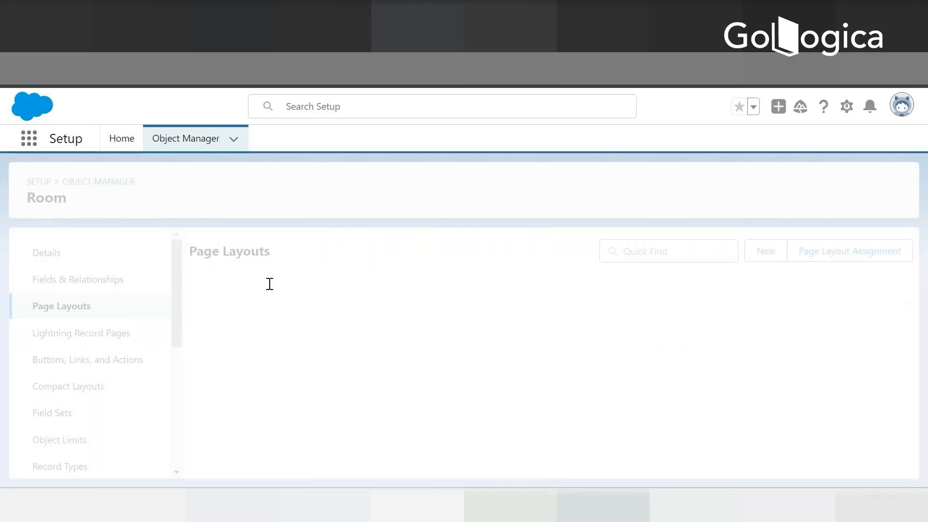
{"action": "left_click", "coordinate": [218, 353]}
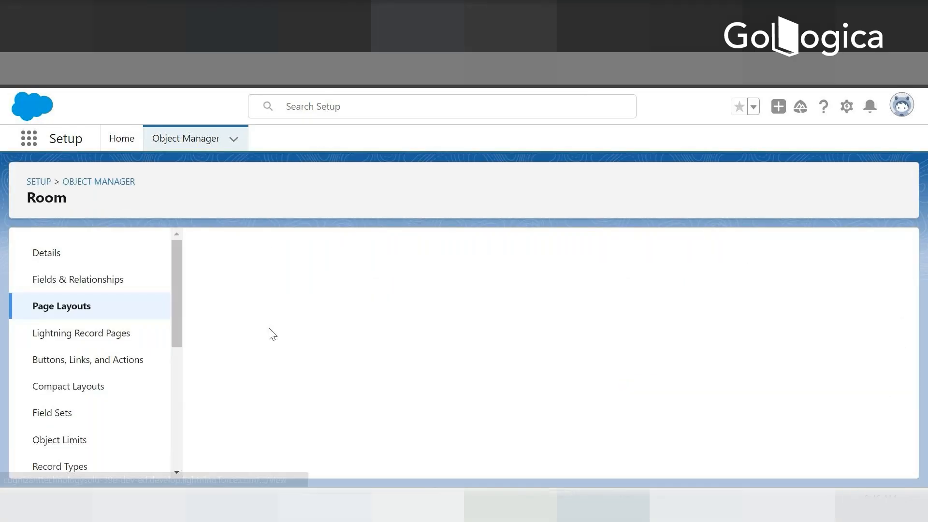
{"action": "scroll", "coordinate": [527, 381], "scroll_direction": "down", "scroll_amount": 10}
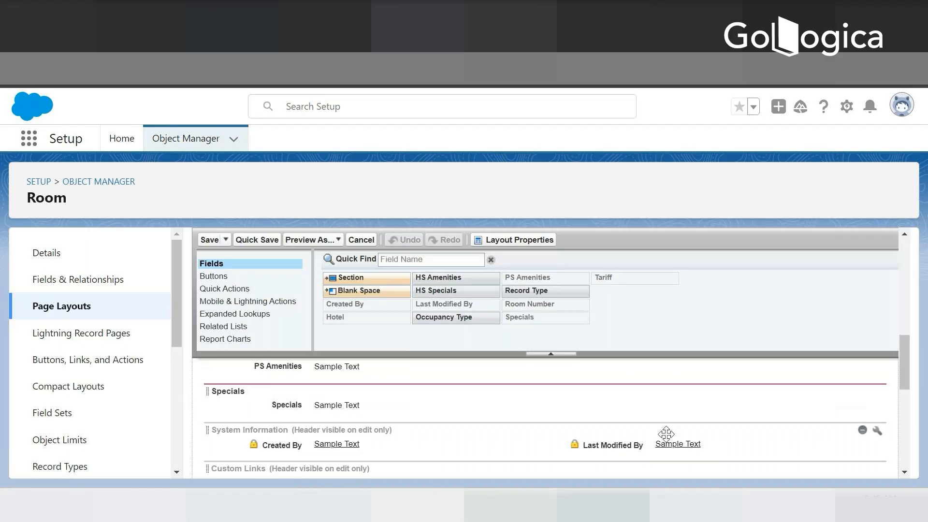
{"action": "scroll", "coordinate": [850, 401], "scroll_direction": "up", "scroll_amount": 2}
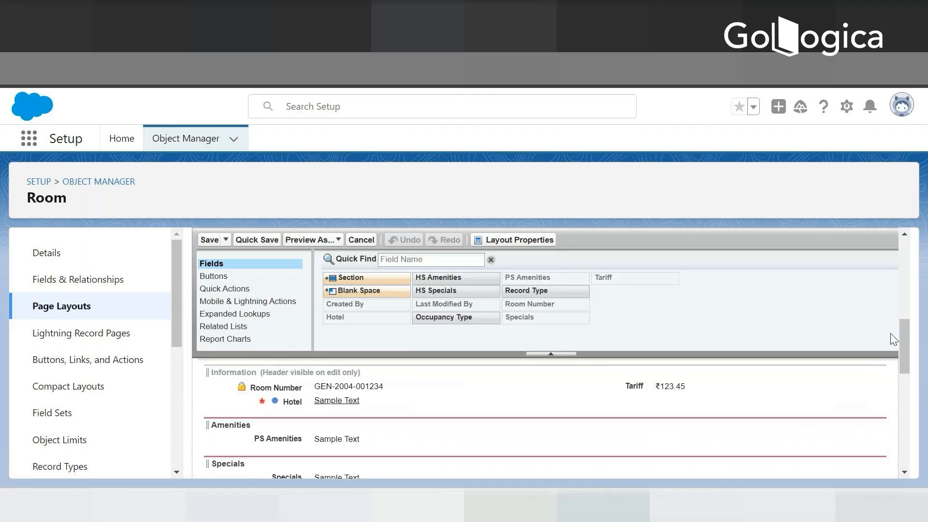
{"action": "mouse_move", "coordinate": [904, 334]}
{"action": "left_mouse_down"}
{"action": "mouse_move", "coordinate": [918, 371]}
{"action": "mouse_move", "coordinate": [907, 323]}
{"action": "mouse_move", "coordinate": [907, 332]}
{"action": "left_mouse_up"}
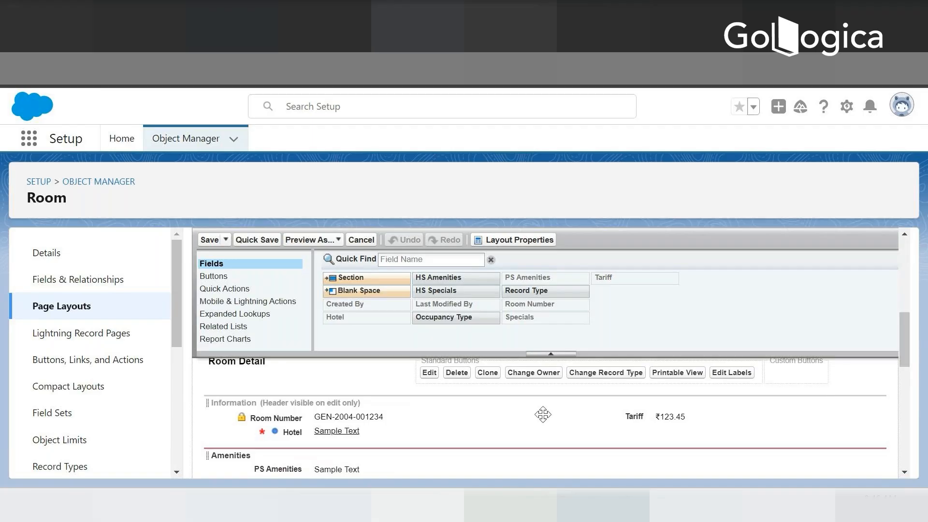
{"action": "left_click", "coordinate": [209, 240]}
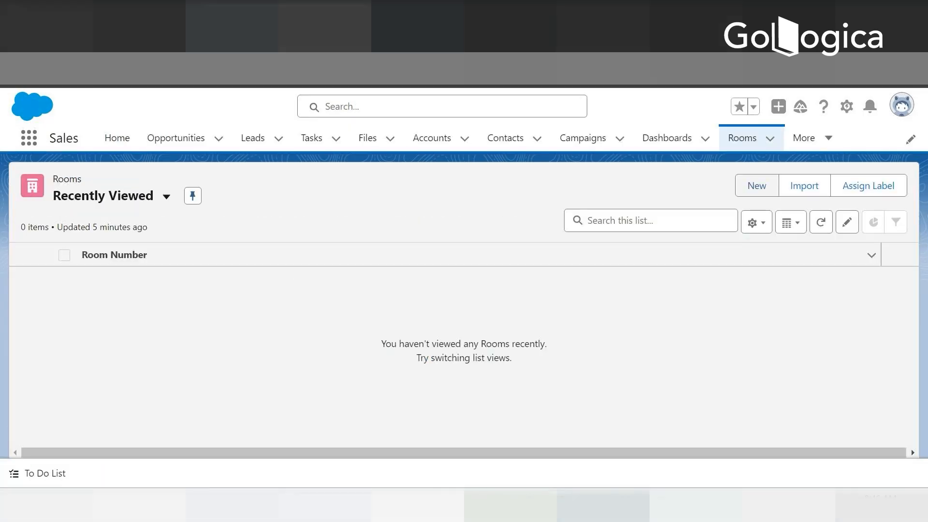
{"action": "key", "text": "F5"}
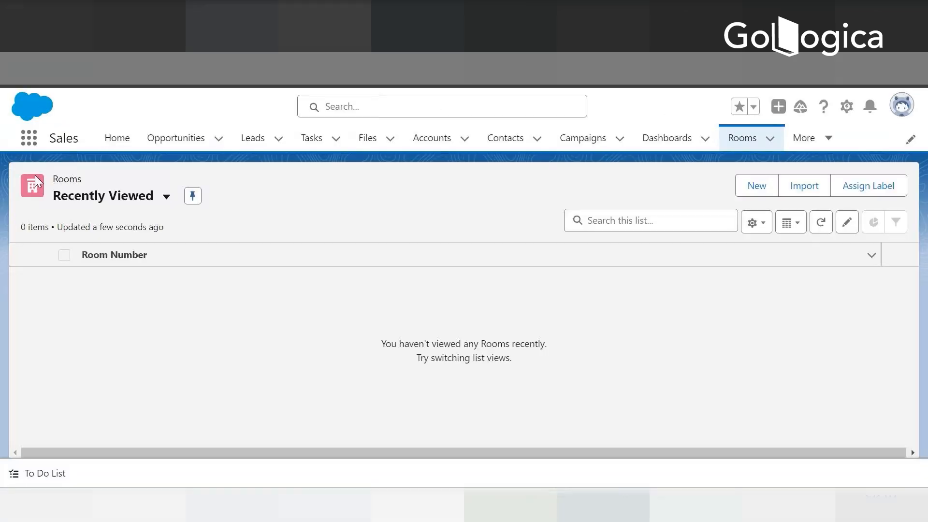
{"action": "left_click", "coordinate": [752, 182]}
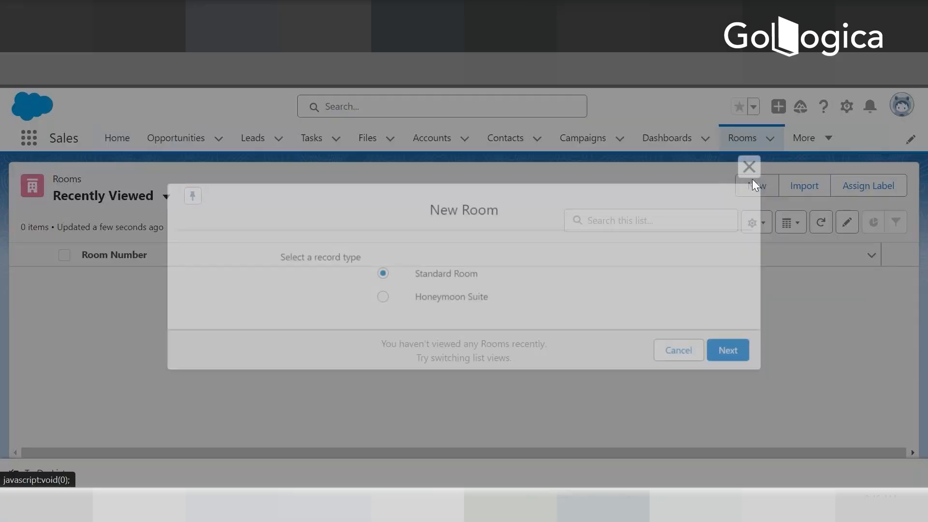
{"action": "left_click", "coordinate": [682, 352]}
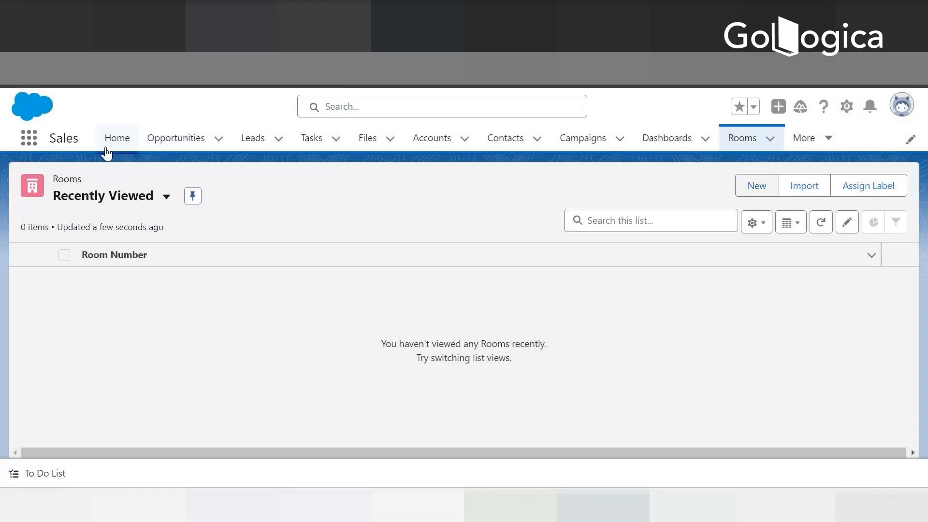
Reload the Rooms list, start a new room with the Presential Suite record type, and examine its PS Amenities and Specials options
{"action": "left_click", "coordinate": [109, 146]}
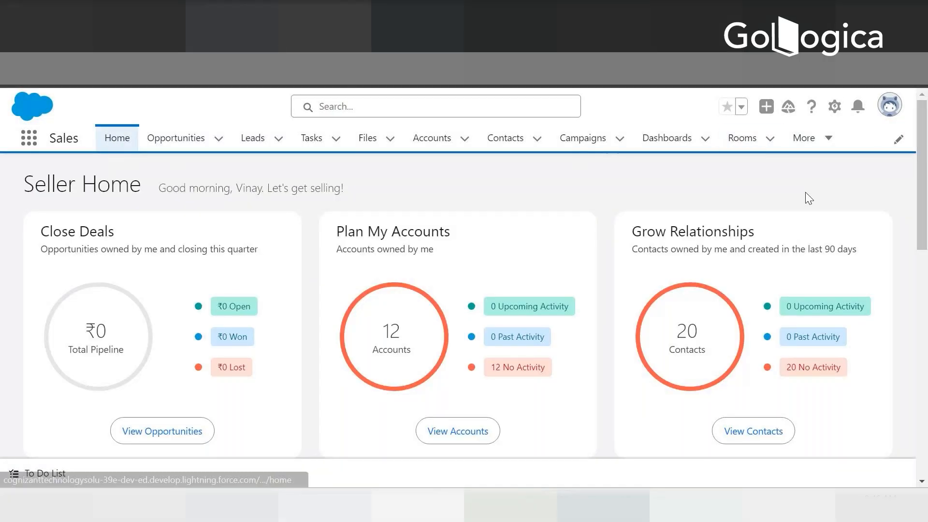
{"action": "left_click", "coordinate": [742, 144]}
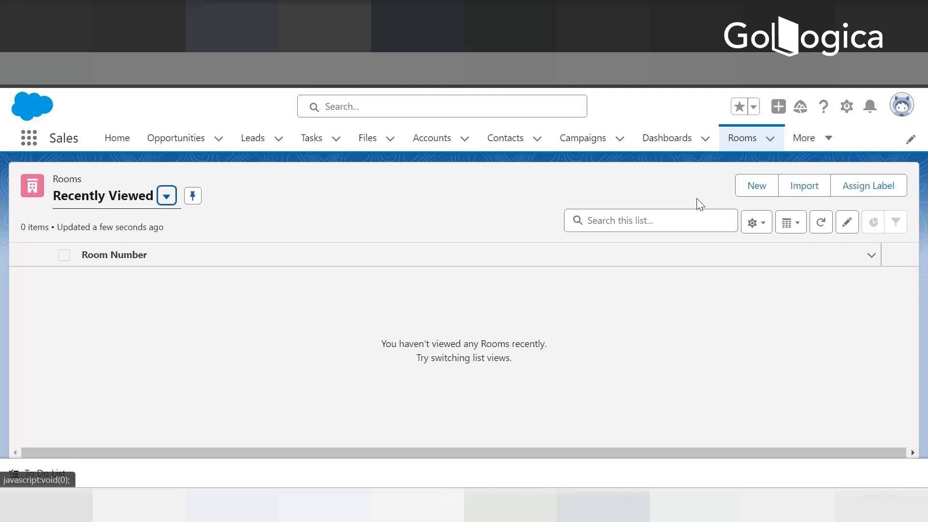
{"action": "left_click", "coordinate": [738, 186]}
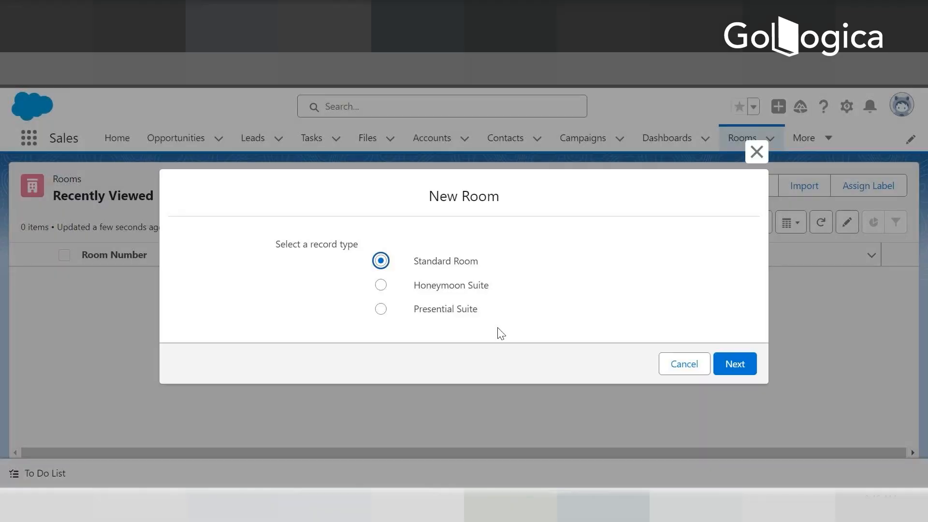
{"action": "left_click", "coordinate": [381, 309]}
{"action": "left_click", "coordinate": [735, 367]}
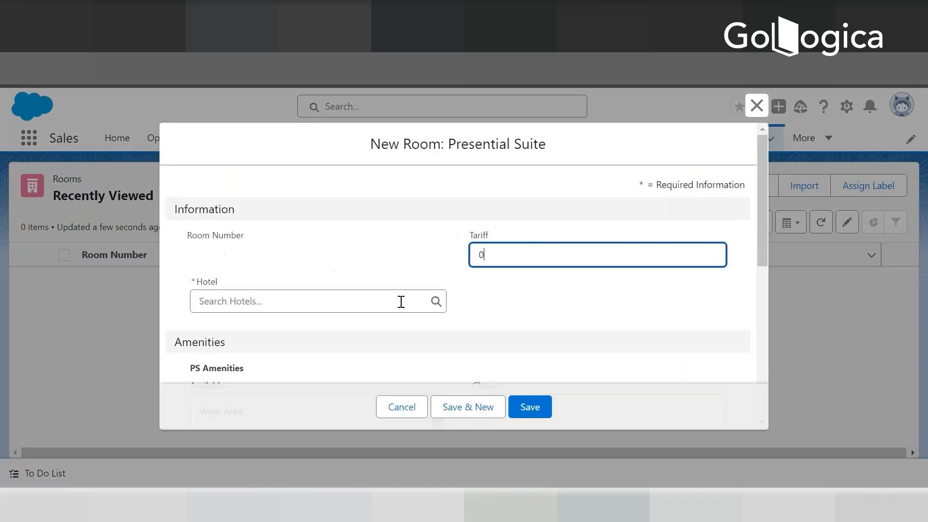
{"action": "left_click_drag", "start_coordinate": [764, 184], "coordinate": [764, 348]}
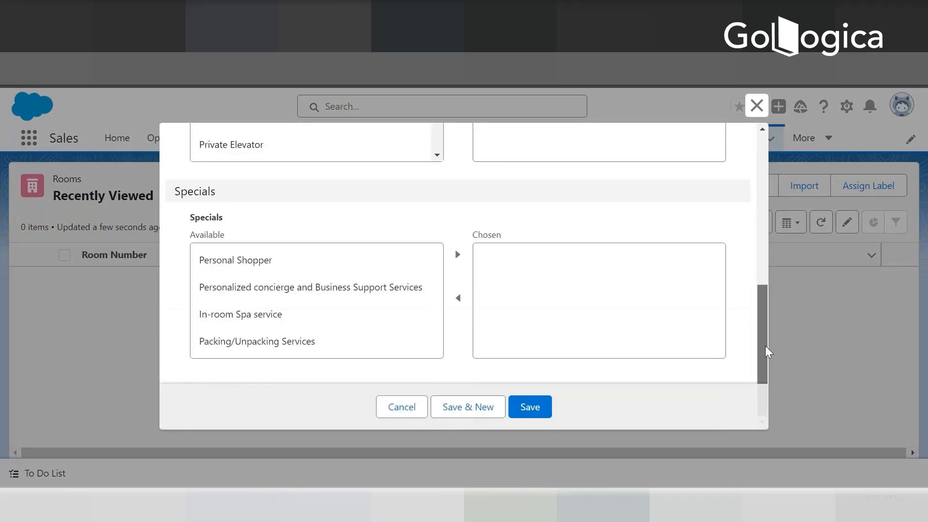
{"action": "left_click_drag", "start_coordinate": [760, 311], "coordinate": [748, 218]}
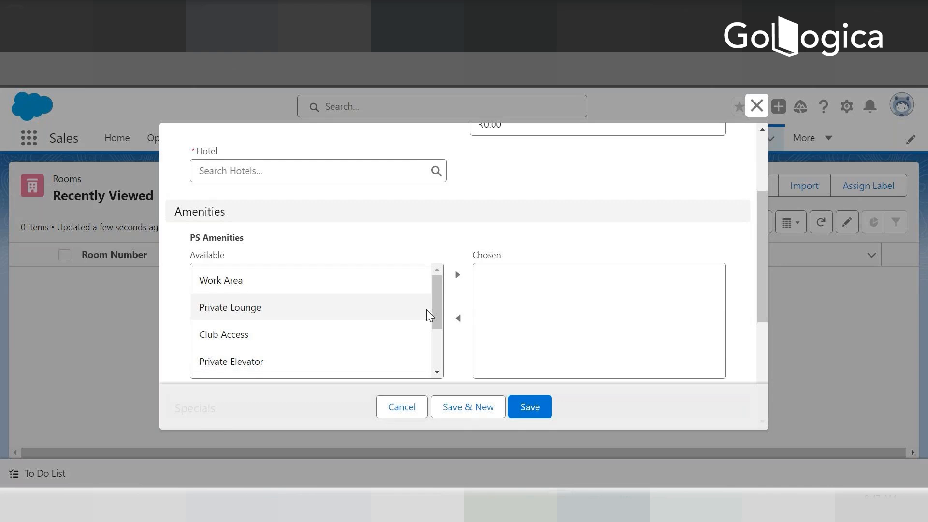
{"action": "mouse_move", "coordinate": [437, 292]}
{"action": "left_mouse_down"}
{"action": "mouse_move", "coordinate": [435, 362]}
{"action": "mouse_move", "coordinate": [437, 274]}
{"action": "left_mouse_up"}
{"action": "left_click_drag", "start_coordinate": [762, 211], "coordinate": [766, 309]}
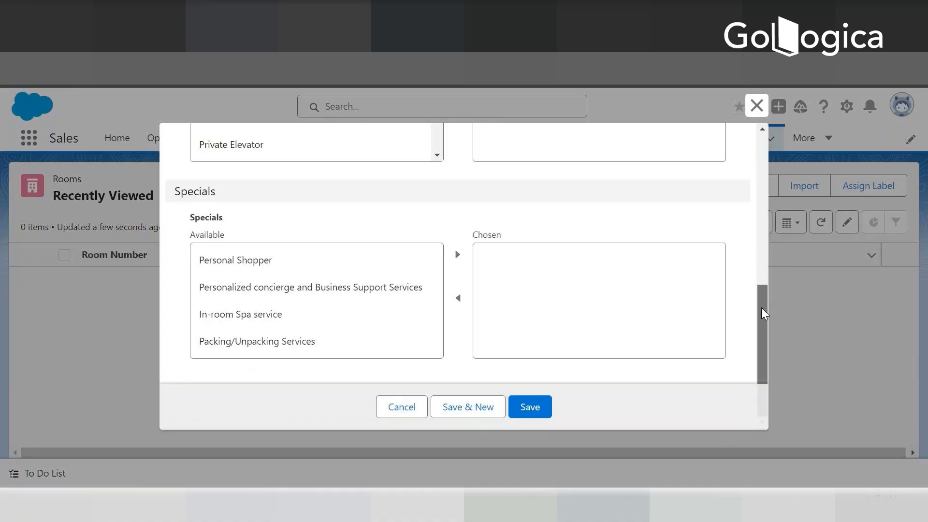
{"action": "left_click_drag", "start_coordinate": [765, 310], "coordinate": [762, 214]}
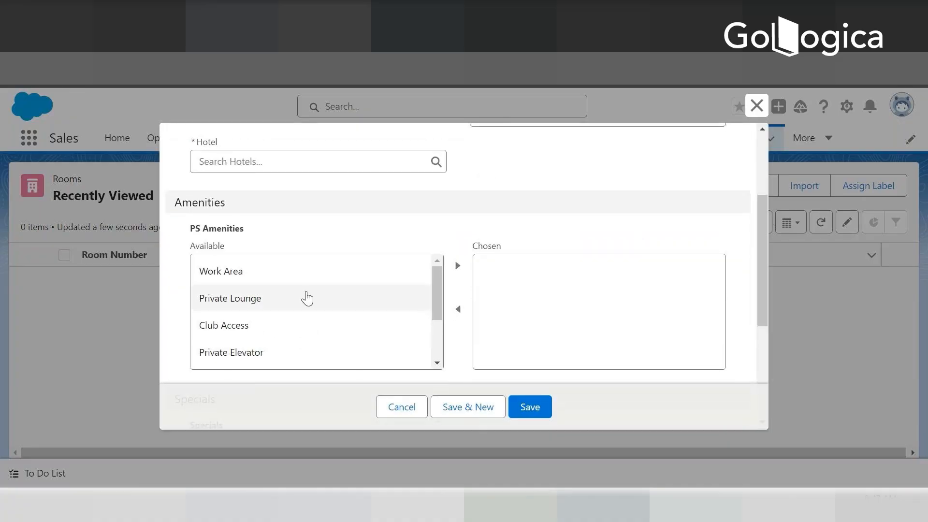
Try selecting Private Lounge, Club Access and Private Elevator together in PS Amenities, try Work Area alone, and cancel the new room
{"action": "left_click", "coordinate": [236, 304]}
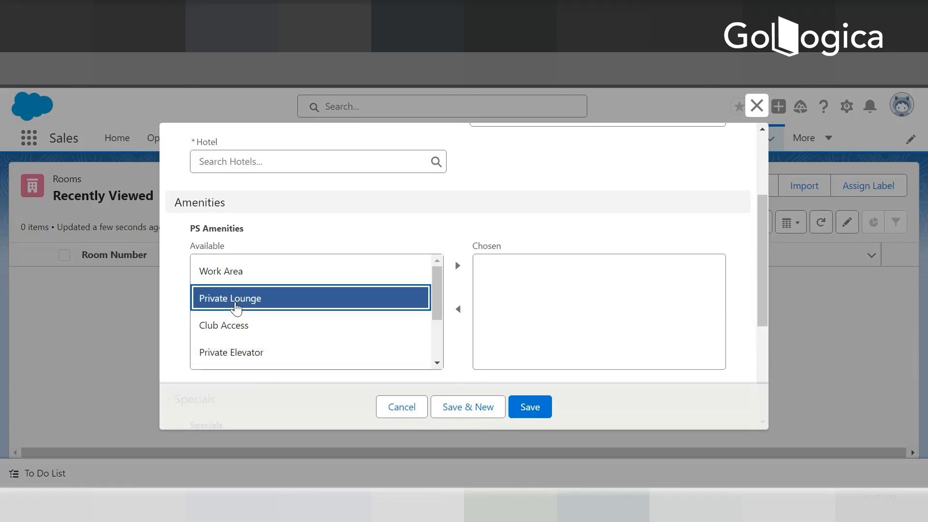
{"action": "left_click", "coordinate": [241, 332], "text": "shift"}
{"action": "left_click", "coordinate": [219, 357], "text": "shift"}
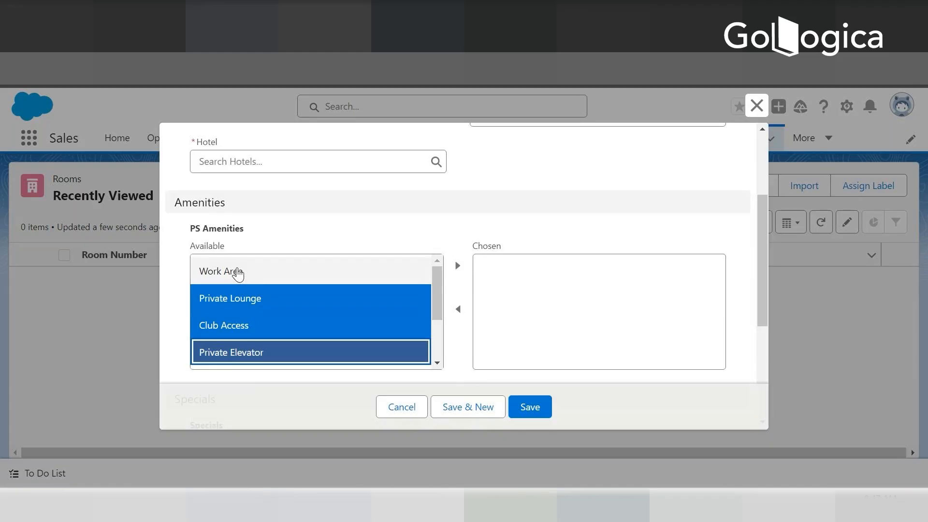
{"action": "left_click", "coordinate": [238, 274]}
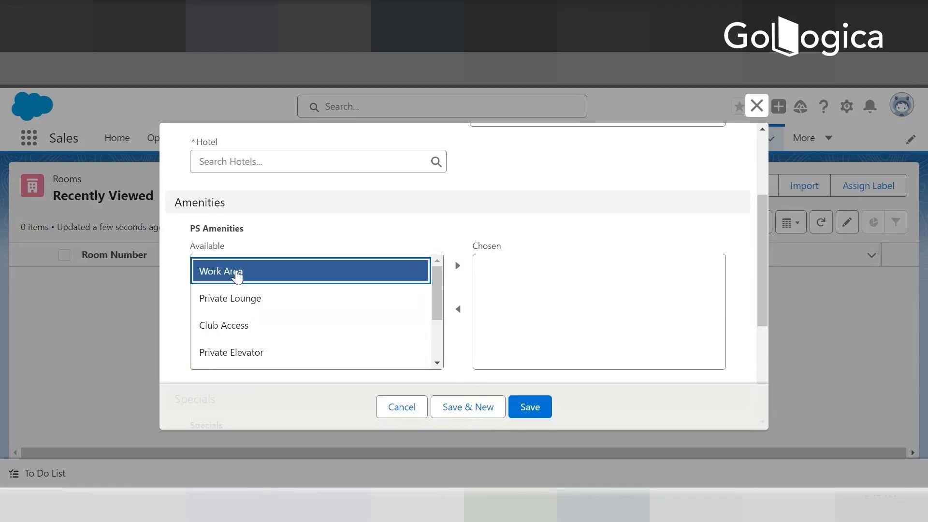
{"action": "scroll", "coordinate": [764, 216], "scroll_direction": "up", "scroll_amount": 2}
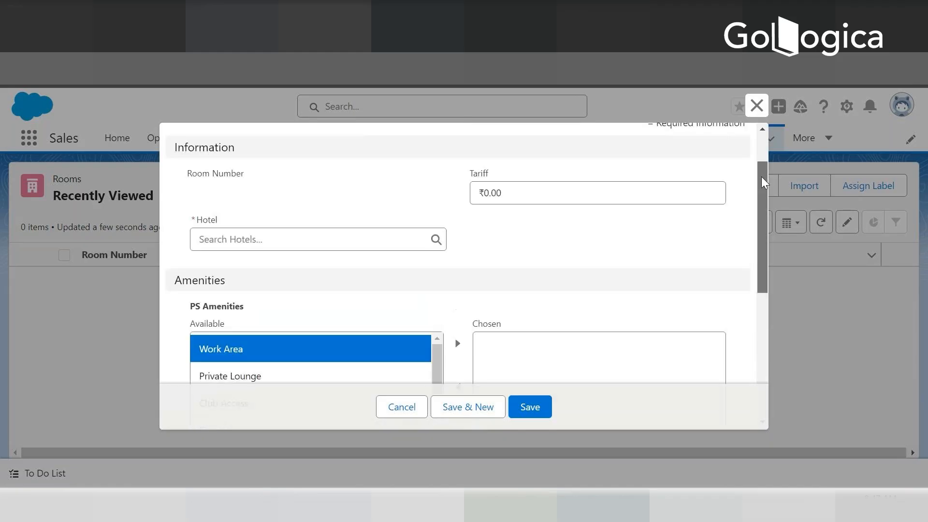
{"action": "left_click_drag", "start_coordinate": [771, 222], "coordinate": [758, 356]}
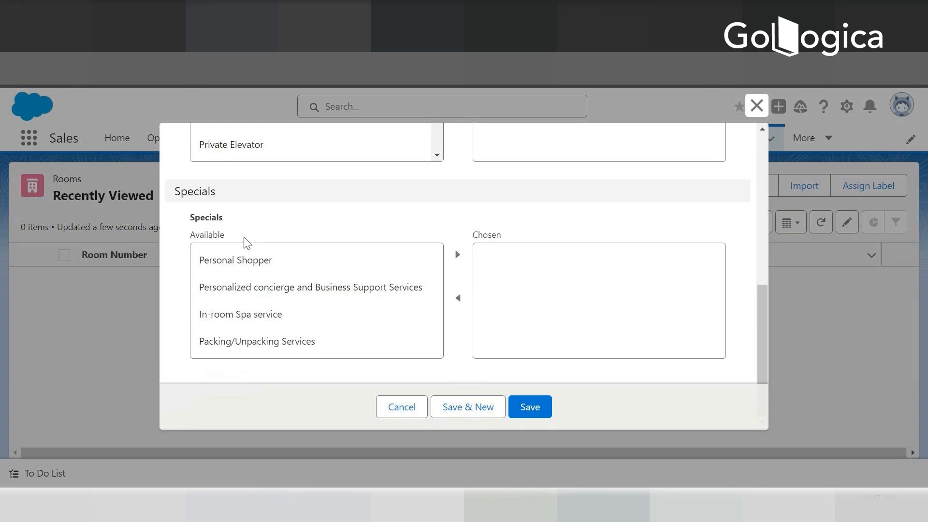
{"action": "left_click", "coordinate": [412, 410]}
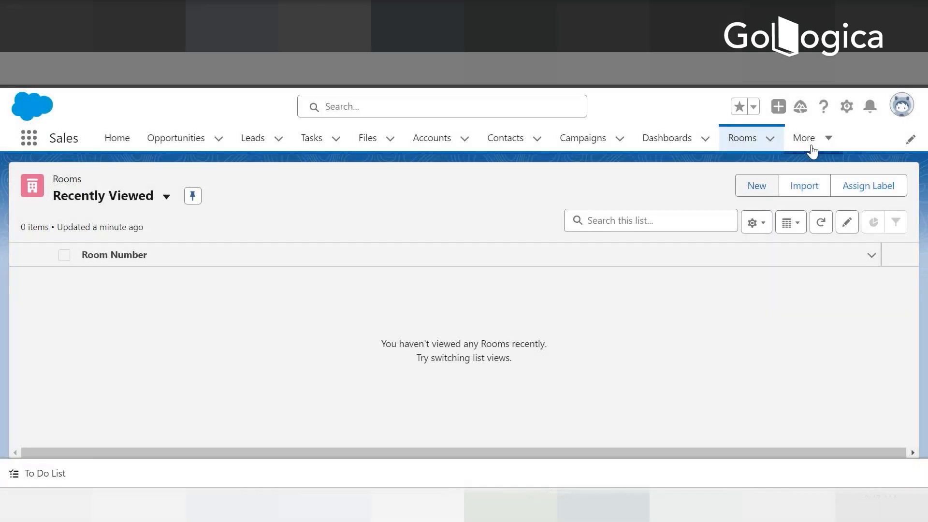
Switch to the Hotel Reservation app and display the All list view of Reservations
{"action": "left_click", "coordinate": [28, 145]}
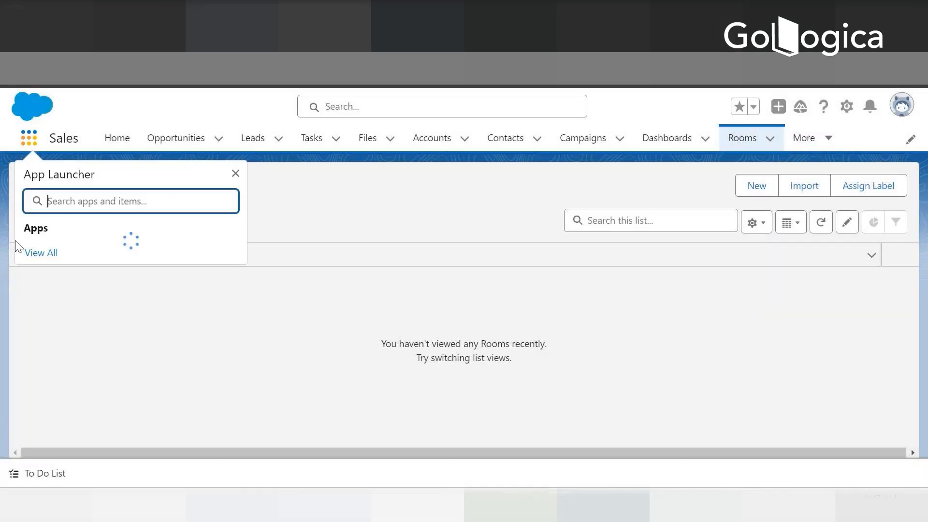
{"action": "type", "text": "Hotel"}
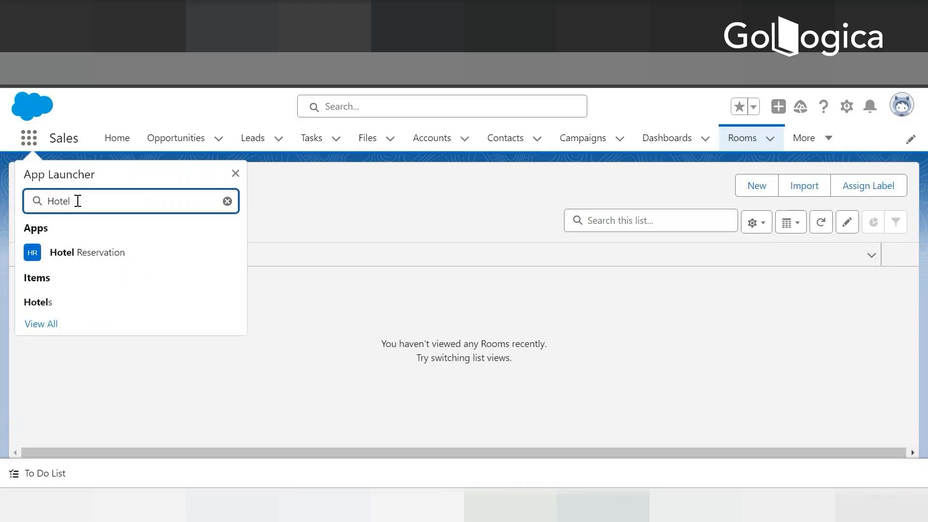
{"action": "left_click", "coordinate": [82, 256]}
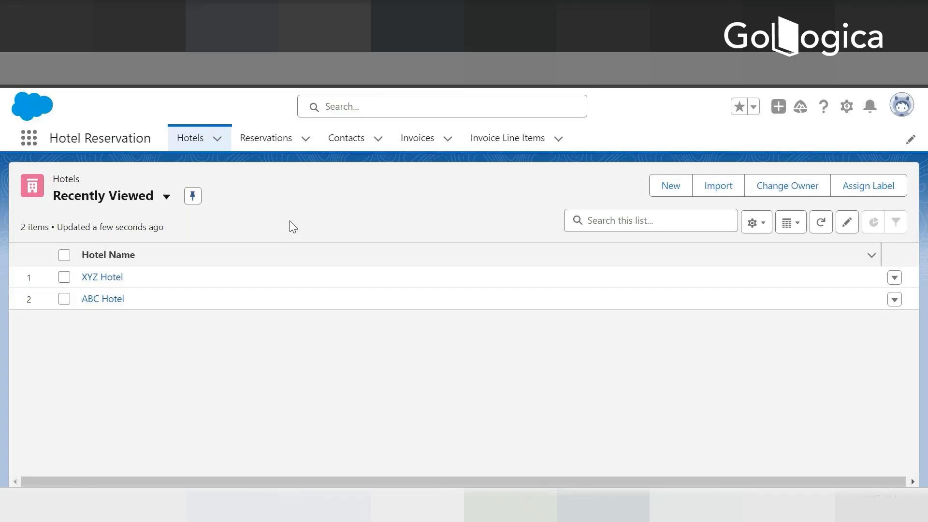
{"action": "left_click", "coordinate": [261, 141]}
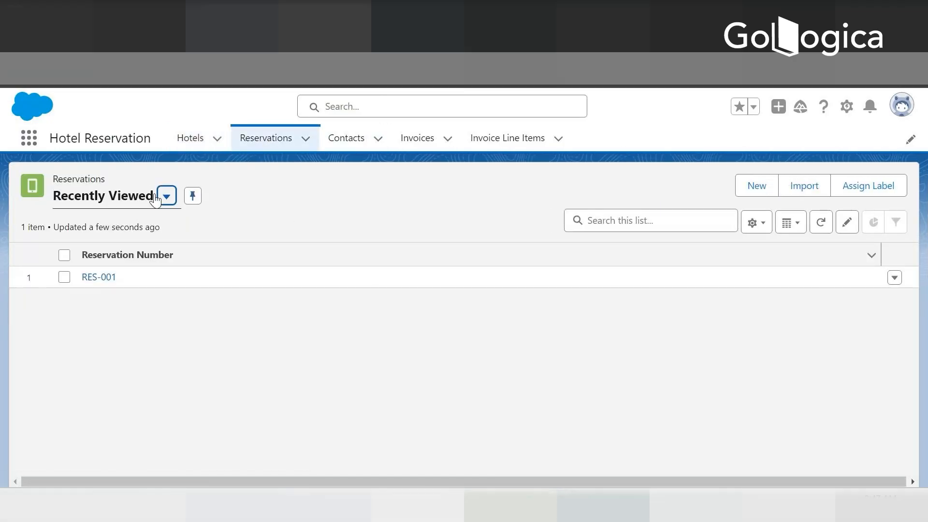
{"action": "left_click", "coordinate": [166, 197]}
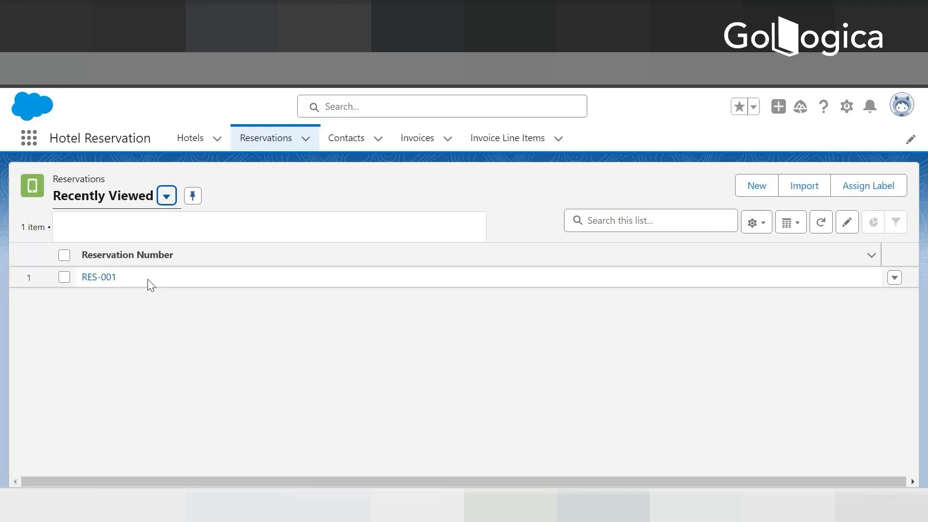
{"action": "left_click", "coordinate": [87, 244]}
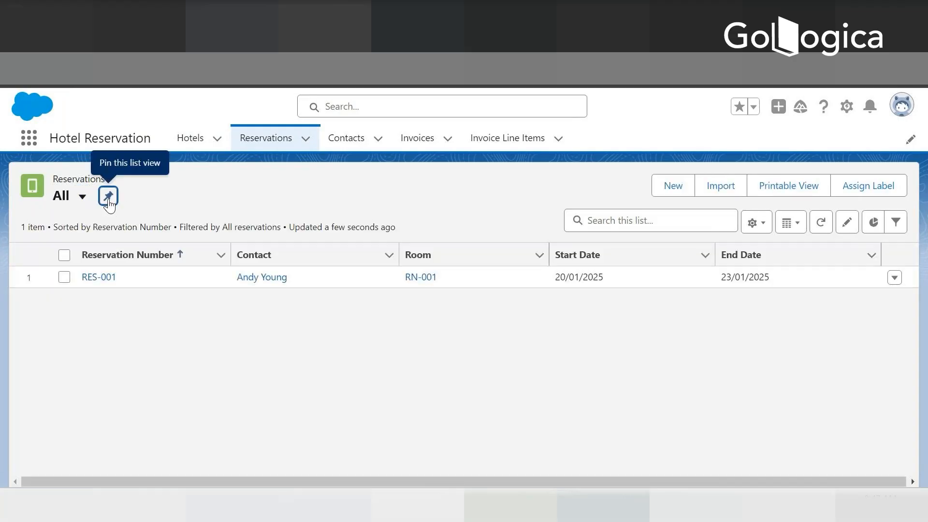
Pin the All list view of Reservations and start a new reservation for the existing contact
{"action": "left_click", "coordinate": [108, 198]}
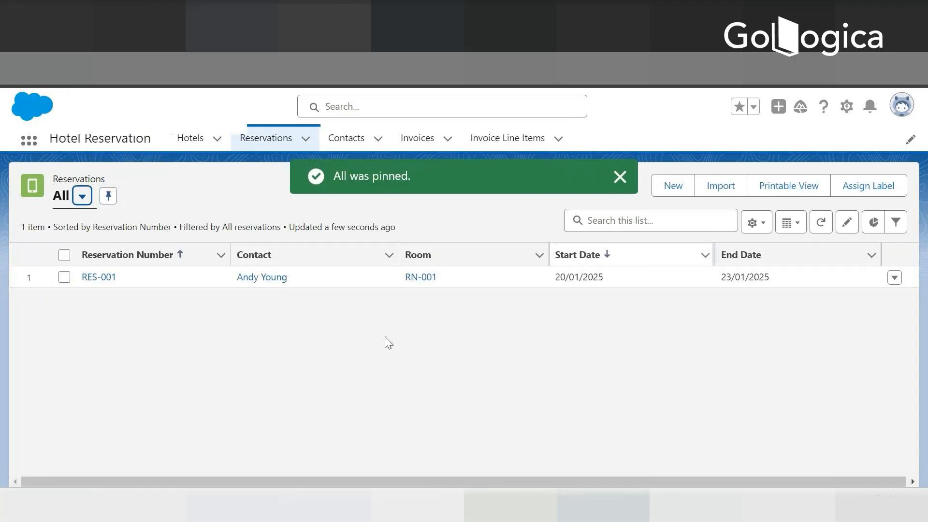
{"action": "left_click", "coordinate": [673, 189]}
{"action": "left_click", "coordinate": [235, 287]}
{"action": "left_click", "coordinate": [244, 345]}
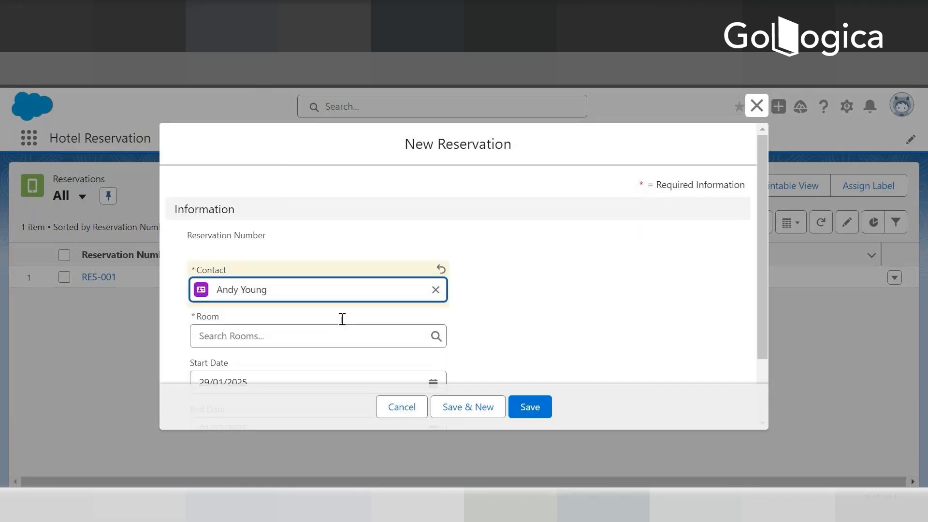
Start a new room from the reservation's Room field, using the Presential Suite record type
{"action": "scroll", "coordinate": [488, 297], "scroll_direction": "down", "scroll_amount": 2}
{"action": "left_click", "coordinate": [248, 254]}
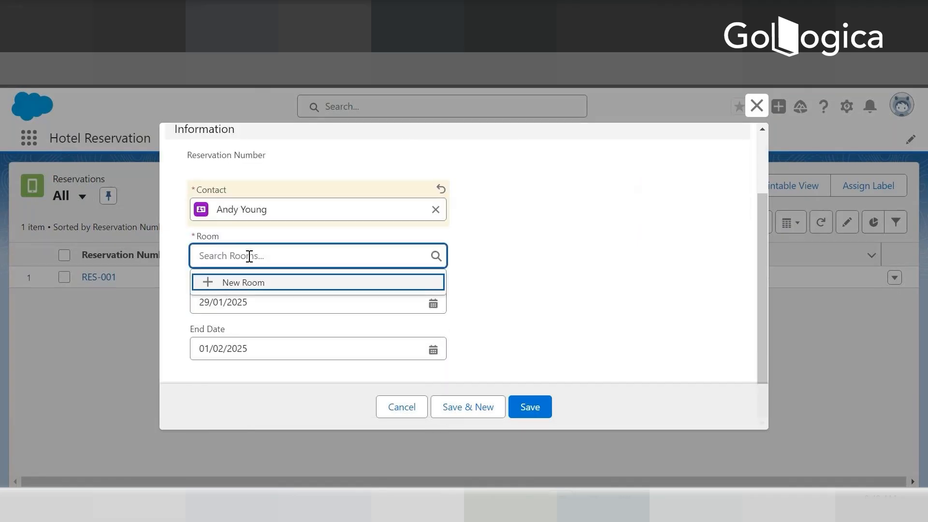
{"action": "left_click", "coordinate": [236, 282]}
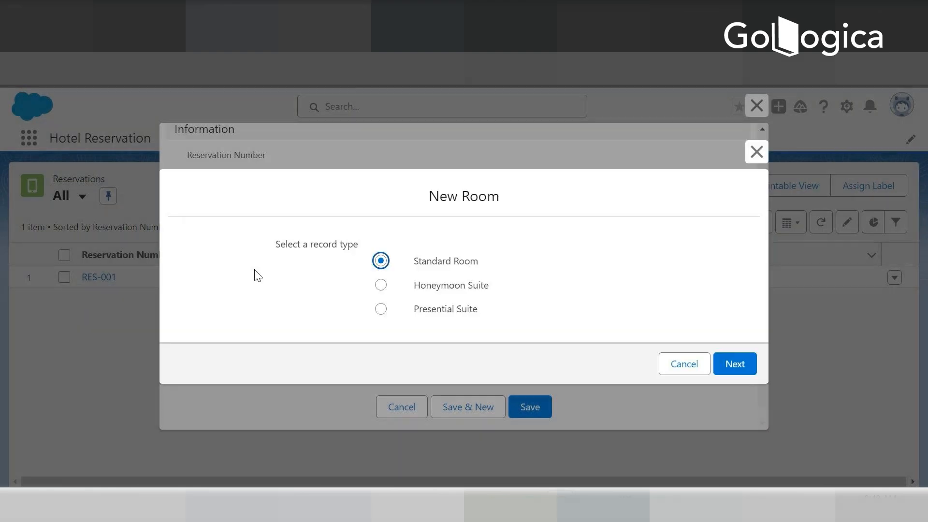
{"action": "left_click", "coordinate": [381, 310]}
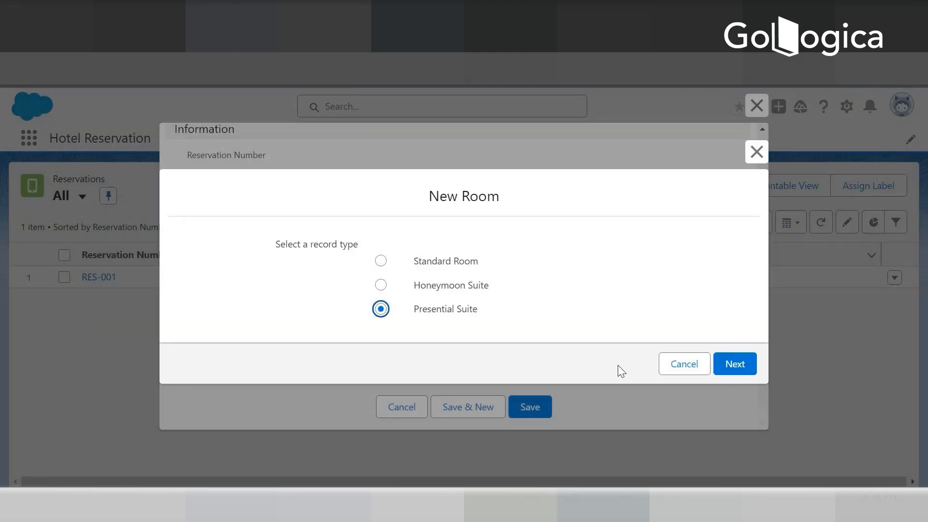
{"action": "left_click", "coordinate": [735, 366]}
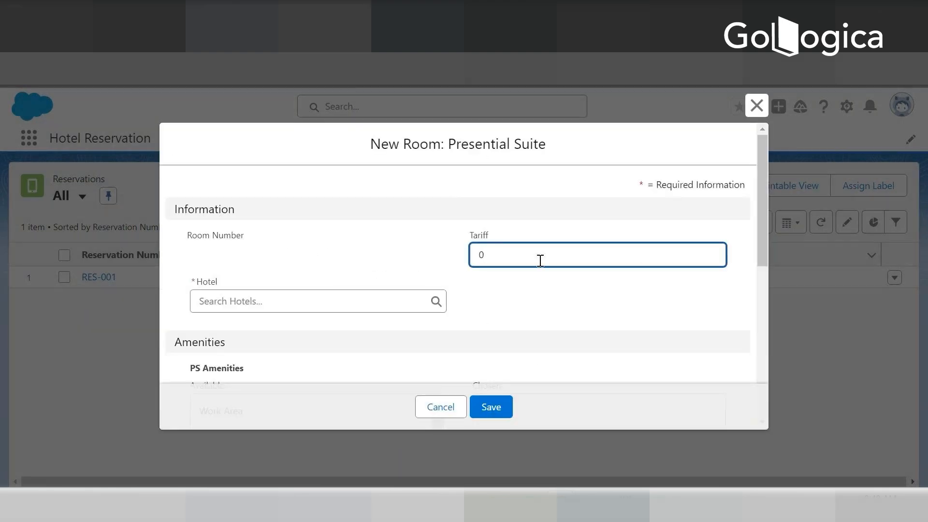
Set the new room's tariff to 1000 and assign it to ABC Hotel
{"action": "key", "text": "BackSpace"}
{"action": "type", "text": "100"}
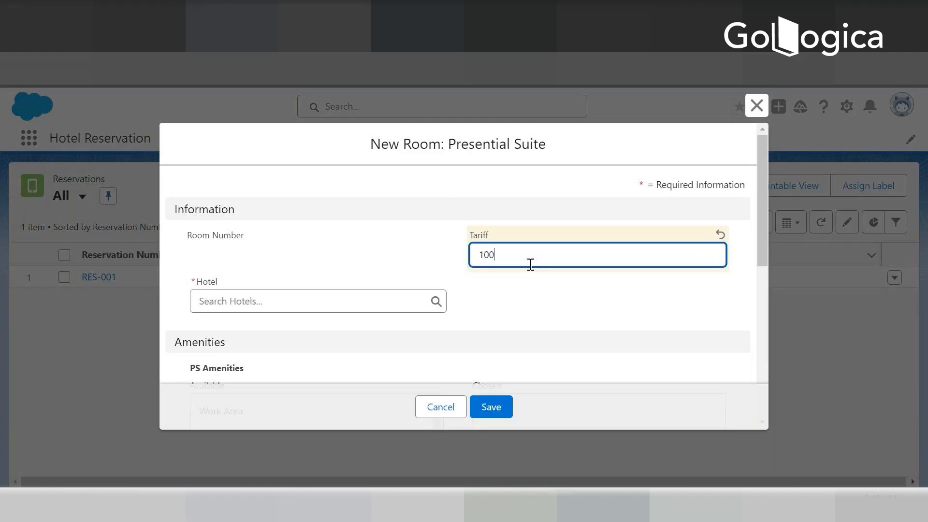
{"action": "key", "text": "Tab"}
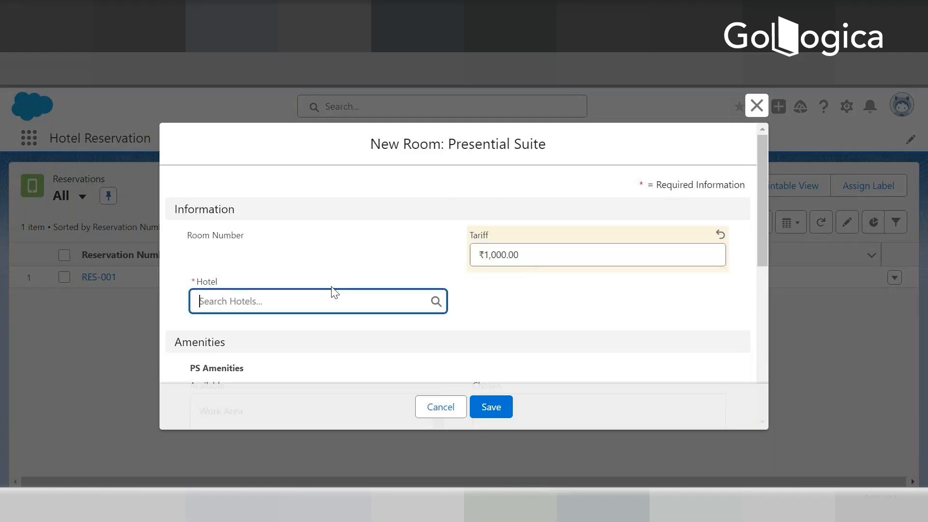
{"action": "left_click", "coordinate": [299, 305]}
{"action": "left_click", "coordinate": [240, 379]}
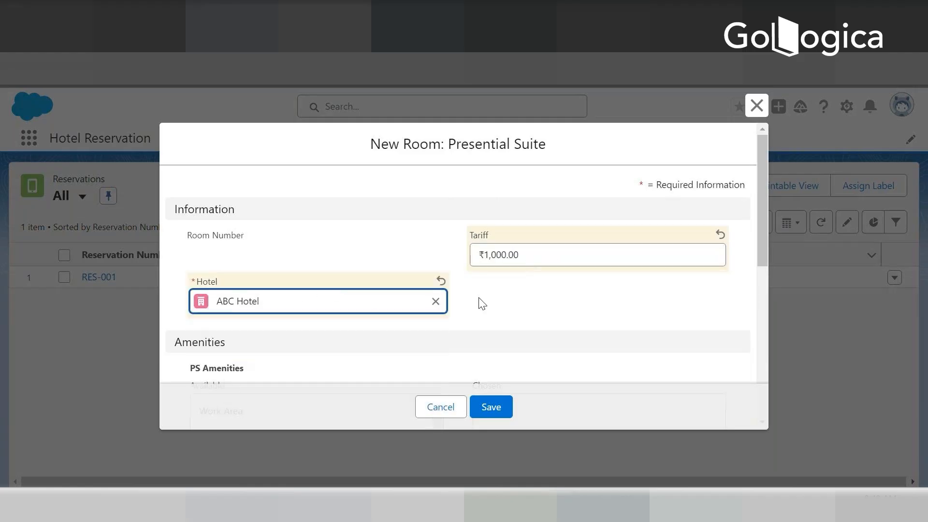
Add Work Area, Club Access, Private Elevator, Butler Service and Bar to the room's chosen PS Amenities
{"action": "scroll", "coordinate": [483, 304], "scroll_direction": "down", "scroll_amount": 3}
{"action": "left_click", "coordinate": [239, 267]}
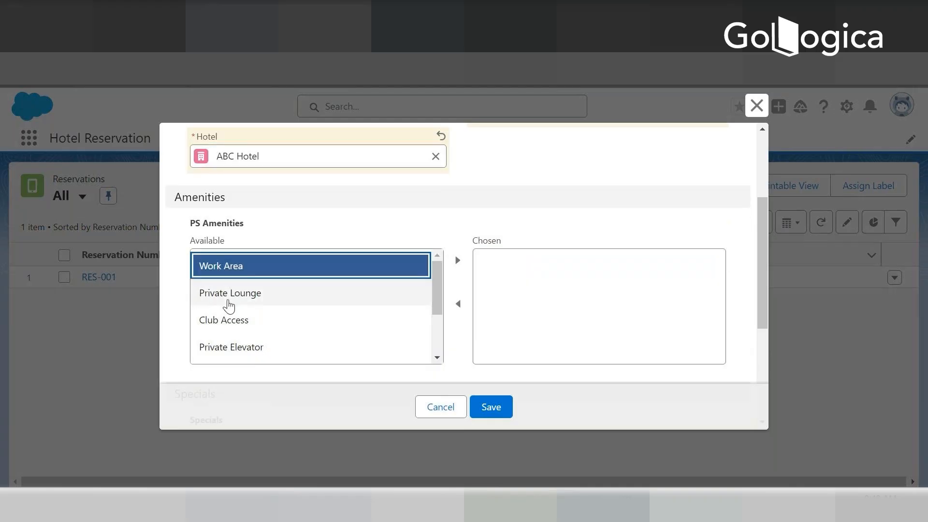
{"action": "left_click", "coordinate": [237, 320], "text": "ctrl"}
{"action": "left_click", "coordinate": [224, 347], "text": "ctrl"}
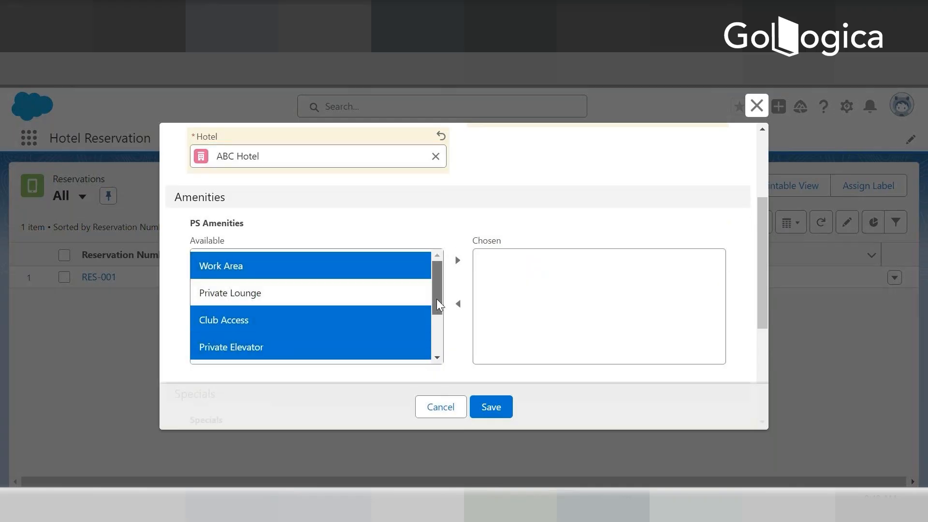
{"action": "left_click_drag", "start_coordinate": [437, 307], "coordinate": [441, 344]}
{"action": "left_click", "coordinate": [223, 322], "text": "ctrl"}
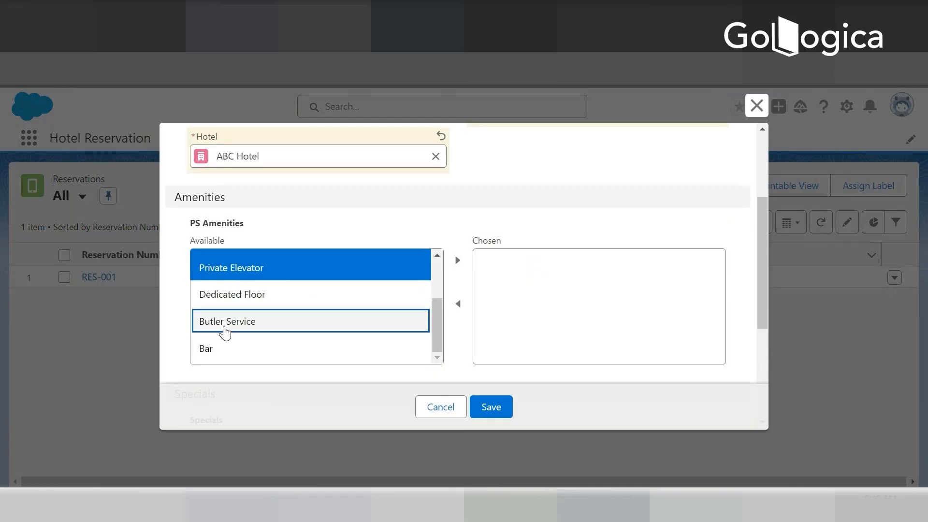
{"action": "left_click", "coordinate": [220, 355], "text": "ctrl"}
{"action": "left_click", "coordinate": [457, 261]}
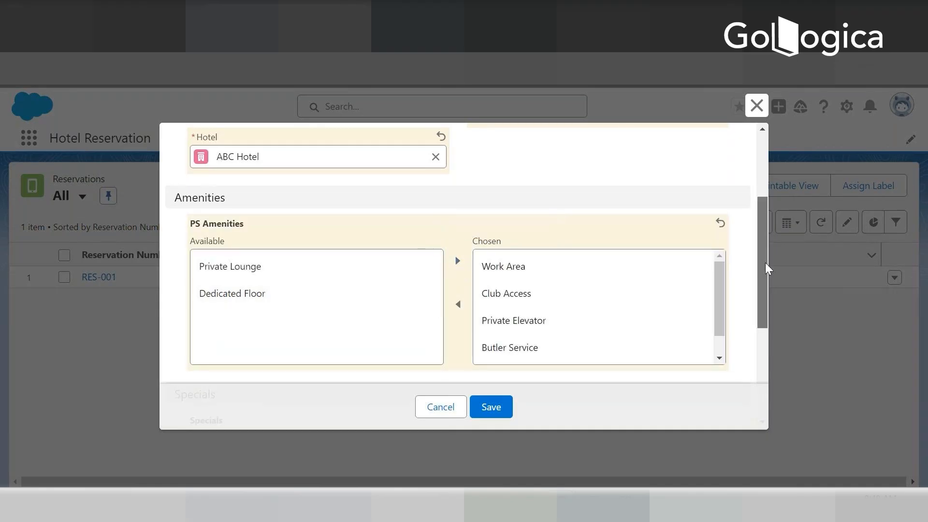
Add Personal Shopper, Personalized concierge and Business Support Services, and In-room Spa service to the room's Specials, and save the room
{"action": "left_click_drag", "start_coordinate": [765, 263], "coordinate": [769, 329]}
{"action": "scroll", "coordinate": [766, 323], "scroll_direction": "down", "scroll_amount": 1}
{"action": "left_click", "coordinate": [221, 263]}
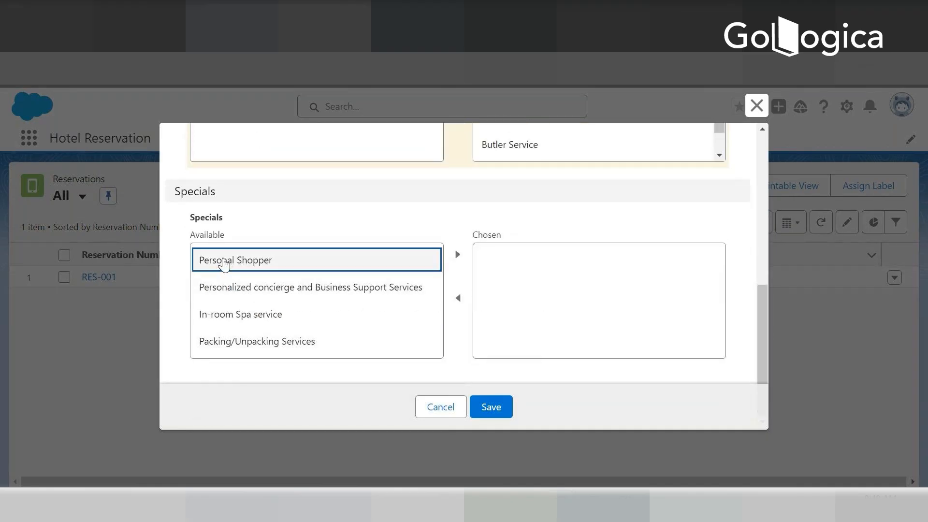
{"action": "left_click", "coordinate": [217, 319], "text": "ctrl"}
{"action": "left_click", "coordinate": [314, 290], "text": "ctrl"}
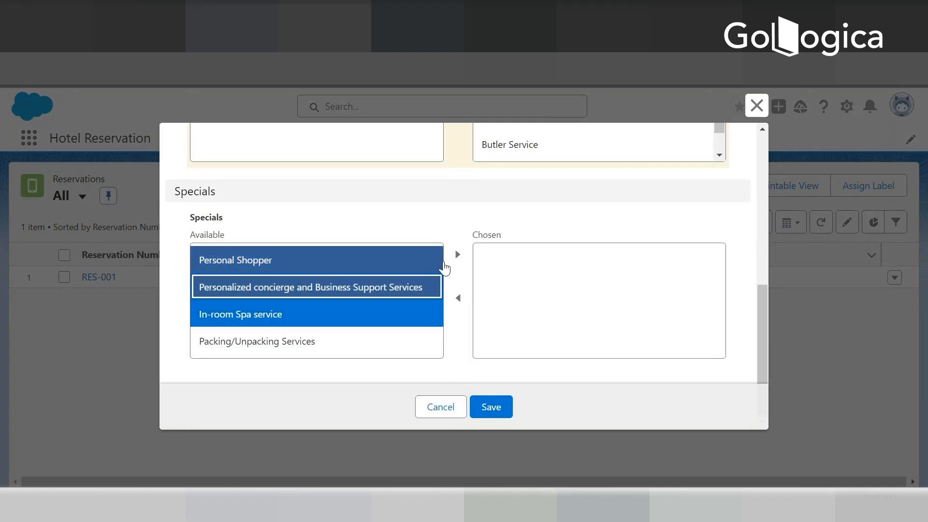
{"action": "left_click", "coordinate": [457, 254]}
{"action": "left_click", "coordinate": [491, 407]}
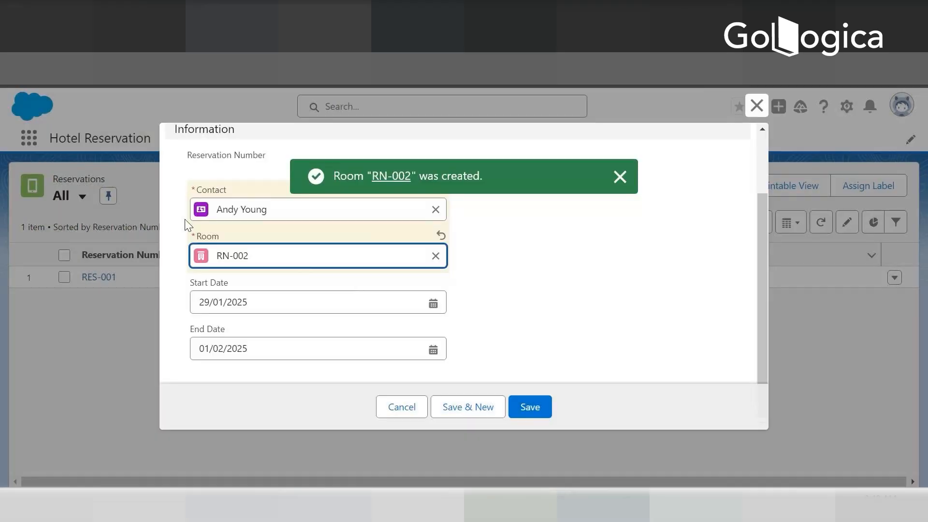
Check the reservation's start date, keep the default dates, and save the reservation with the new room
{"action": "left_click", "coordinate": [258, 301]}
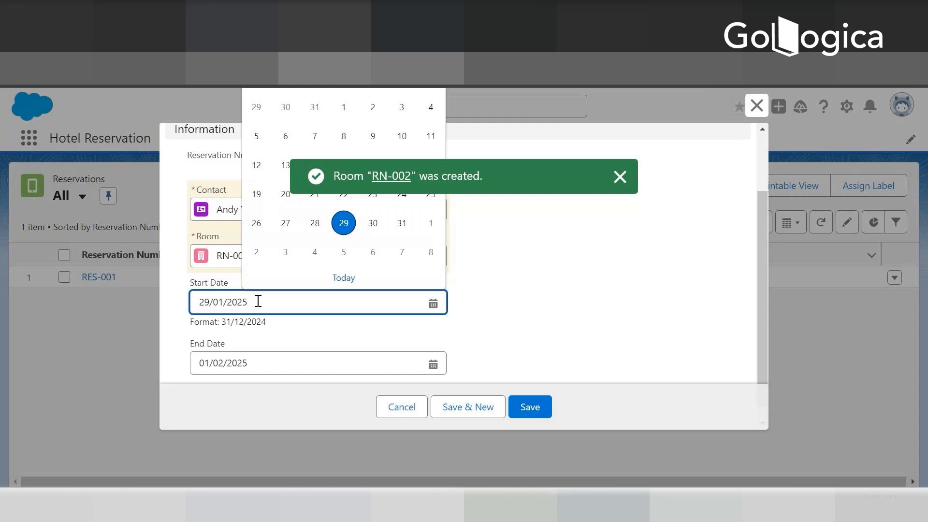
{"action": "left_click", "coordinate": [521, 292]}
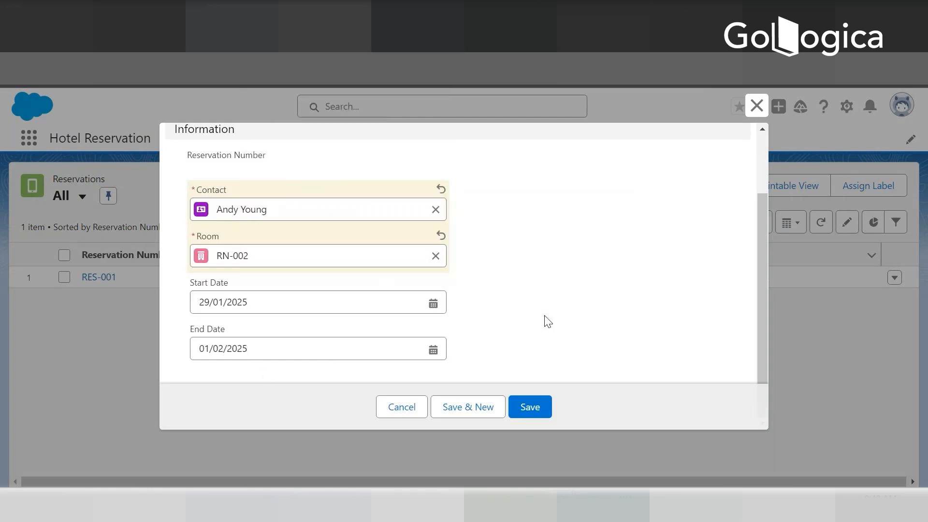
{"action": "left_click", "coordinate": [529, 407]}
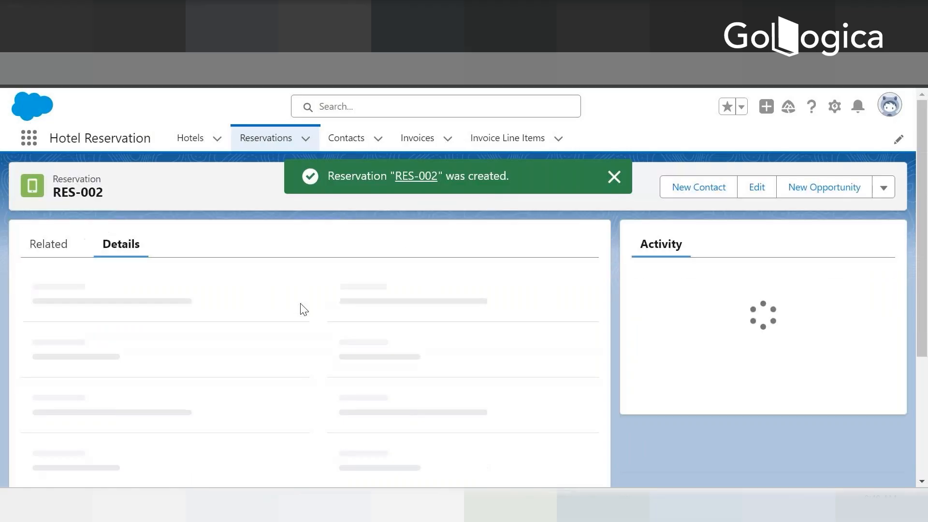
Open the room linked in the new reservation and examine its tariff, hotel, PS Amenities and Specials
{"action": "scroll", "coordinate": [301, 311], "scroll_direction": "down", "scroll_amount": 1}
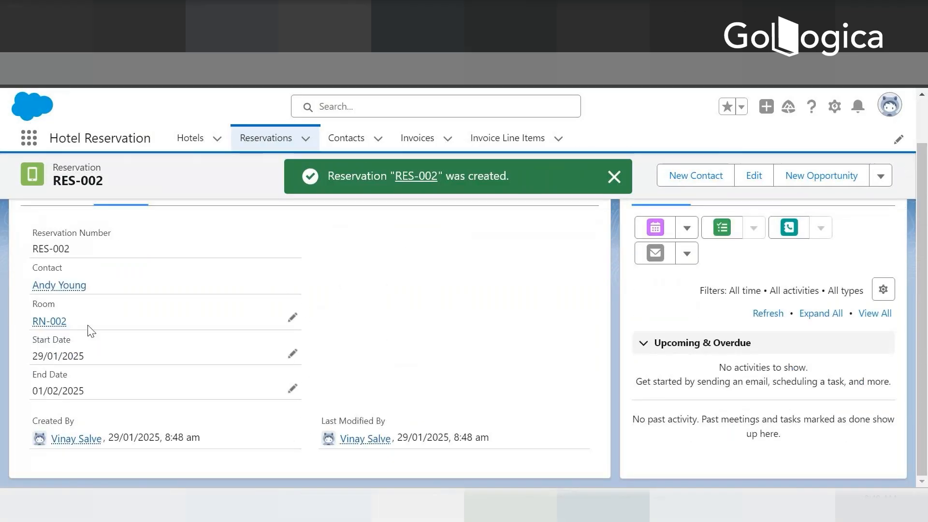
{"action": "mouse_move", "coordinate": [46, 323]}
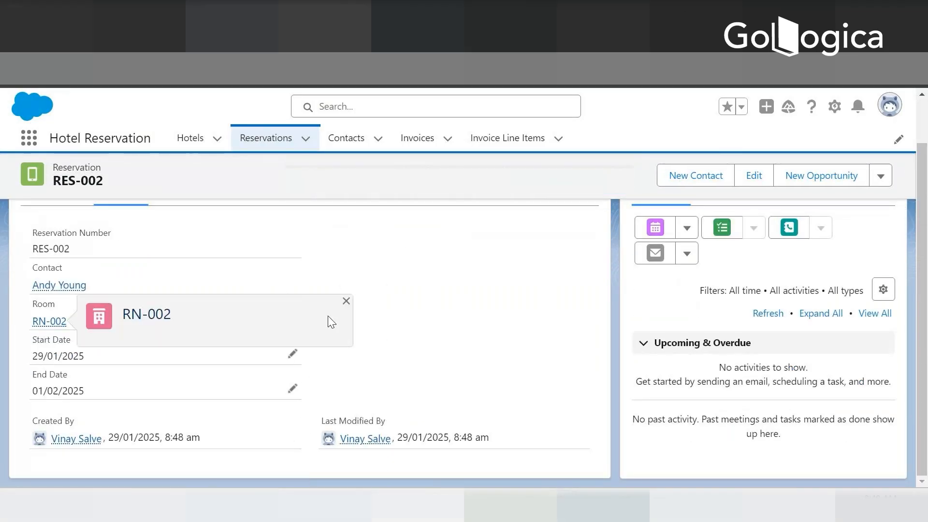
{"action": "left_click", "coordinate": [43, 322]}
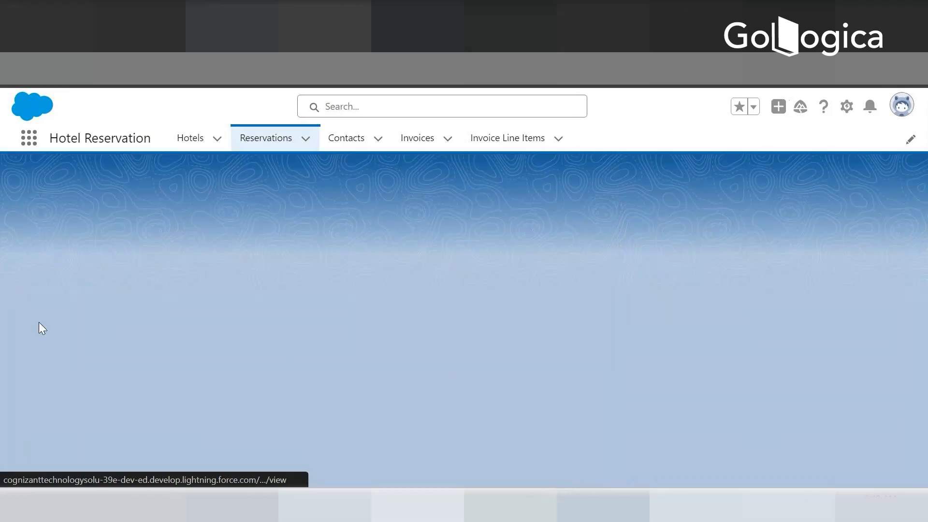
{"action": "scroll", "coordinate": [384, 296], "scroll_direction": "down", "scroll_amount": 2}
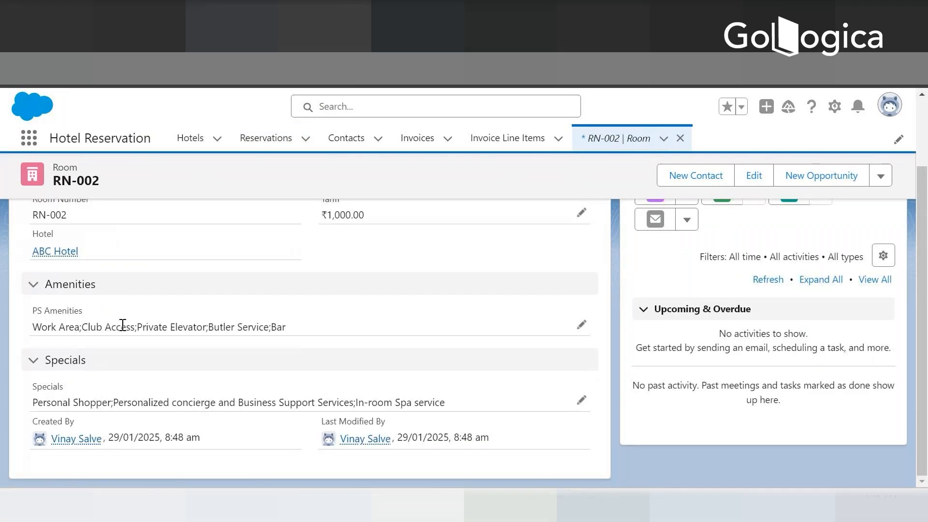
{"action": "scroll", "coordinate": [154, 352], "scroll_direction": "up", "scroll_amount": 2}
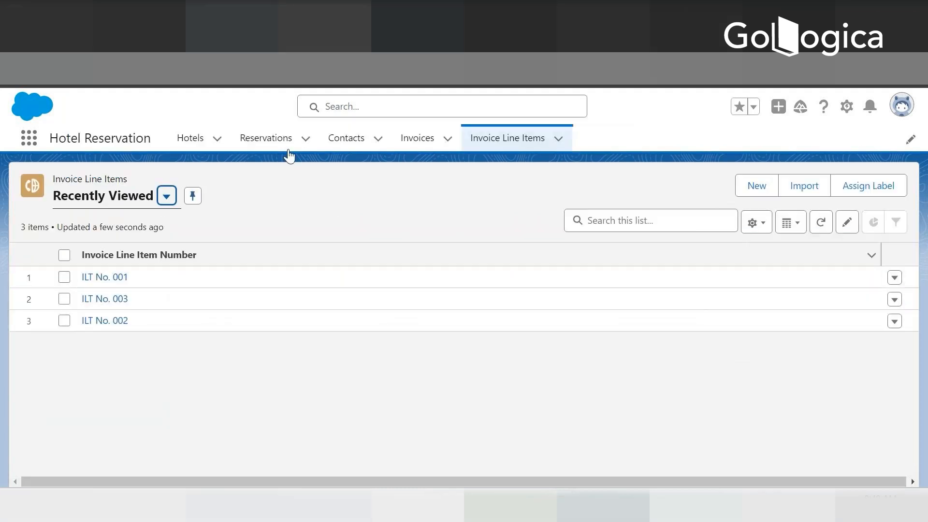
Open room RN-001 from the Reservations list, examine its standard room details, and return to the list
{"action": "left_click", "coordinate": [261, 140]}
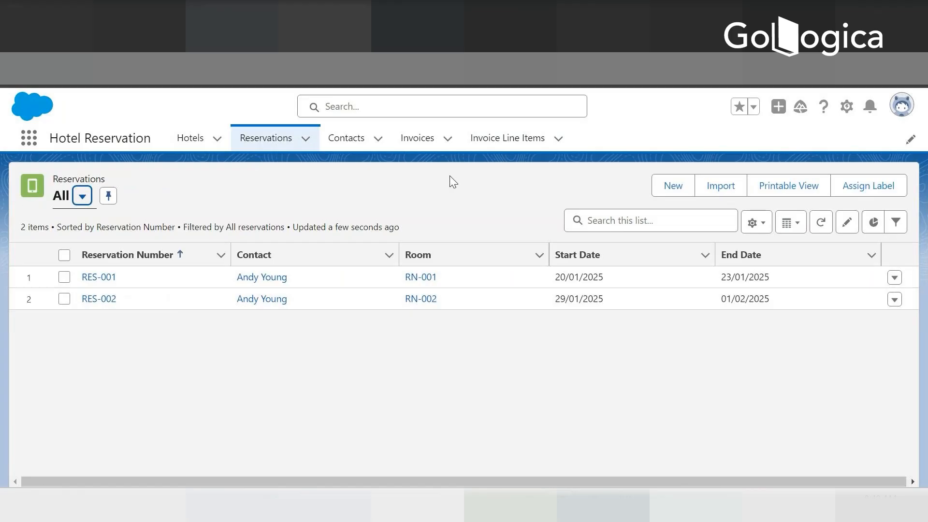
{"action": "left_click", "coordinate": [672, 192]}
{"action": "left_click", "coordinate": [400, 408]}
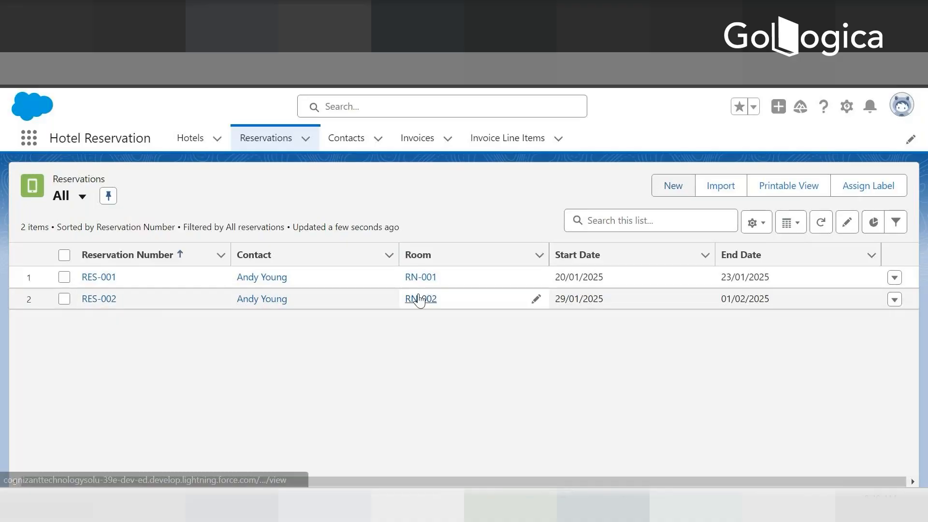
{"action": "left_click", "coordinate": [420, 278]}
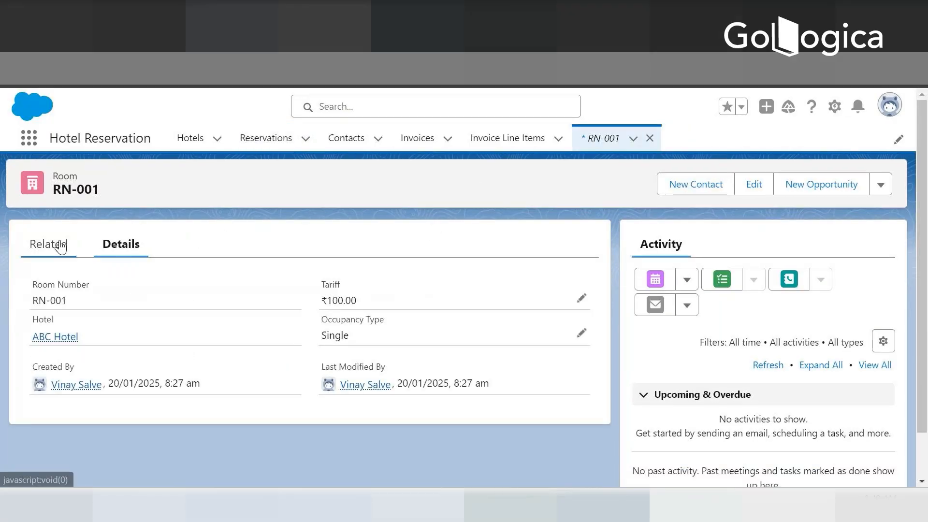
{"action": "left_click", "coordinate": [299, 141]}
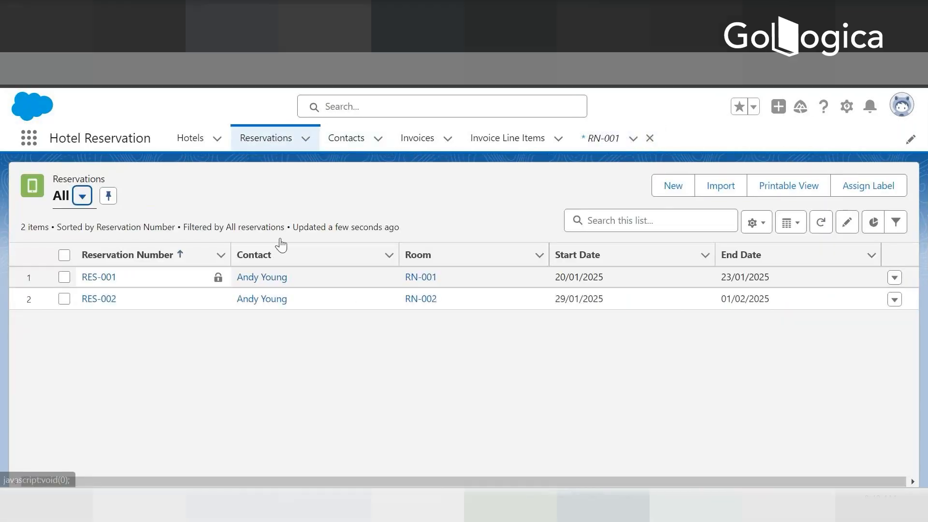
Start a new reservation with a new Standard Room, examine the room form's fields, and cancel both forms
{"action": "left_click", "coordinate": [677, 186]}
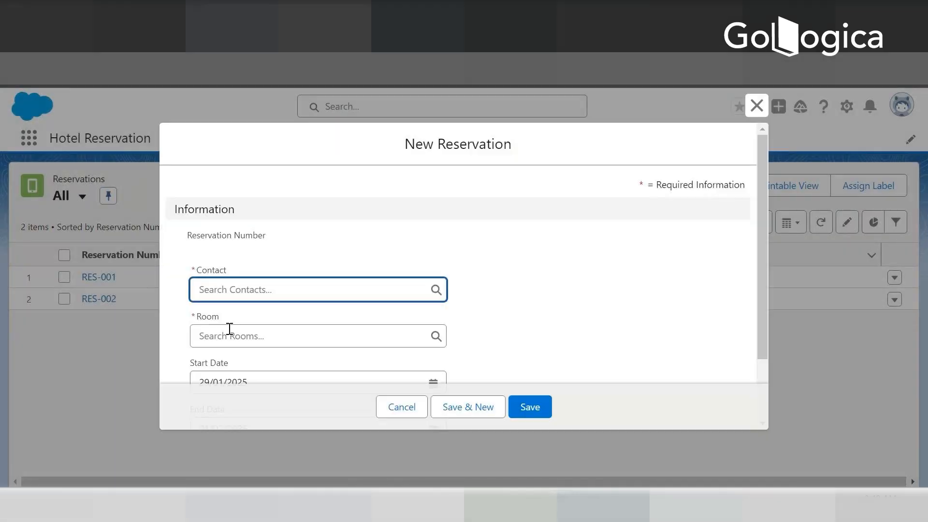
{"action": "left_click", "coordinate": [243, 336]}
{"action": "left_click", "coordinate": [242, 350]}
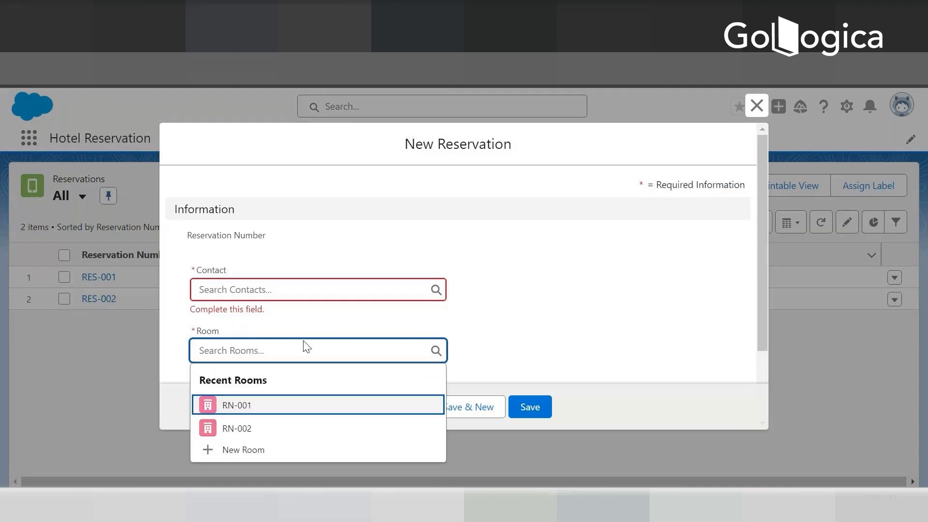
{"action": "left_click", "coordinate": [232, 451]}
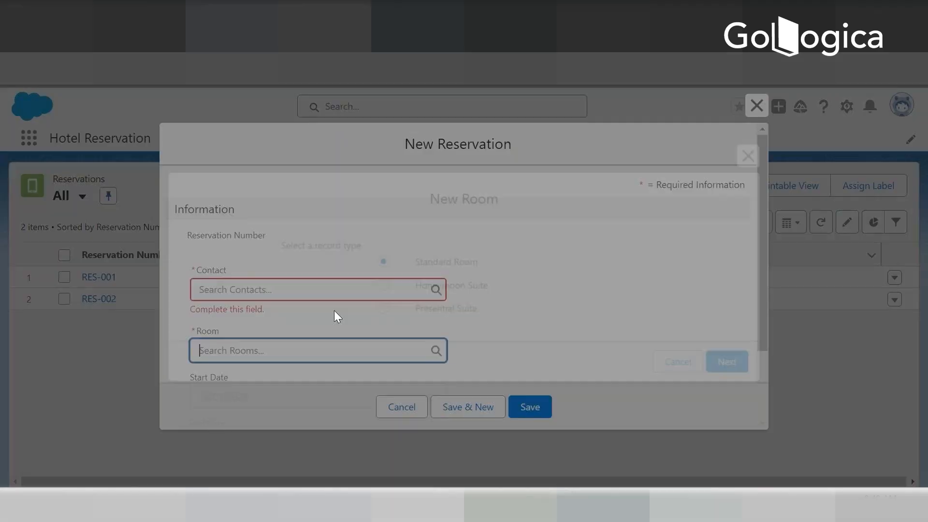
{"action": "left_click", "coordinate": [735, 370]}
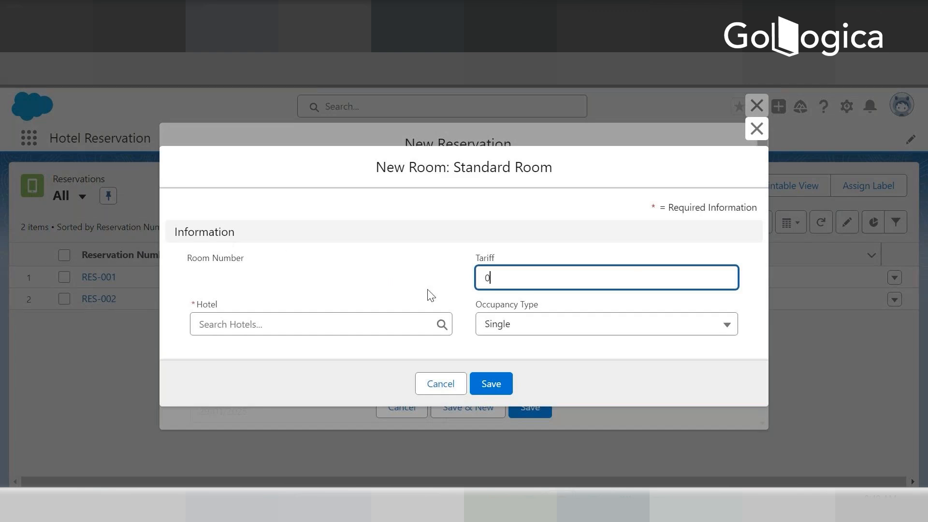
{"action": "left_click", "coordinate": [441, 384]}
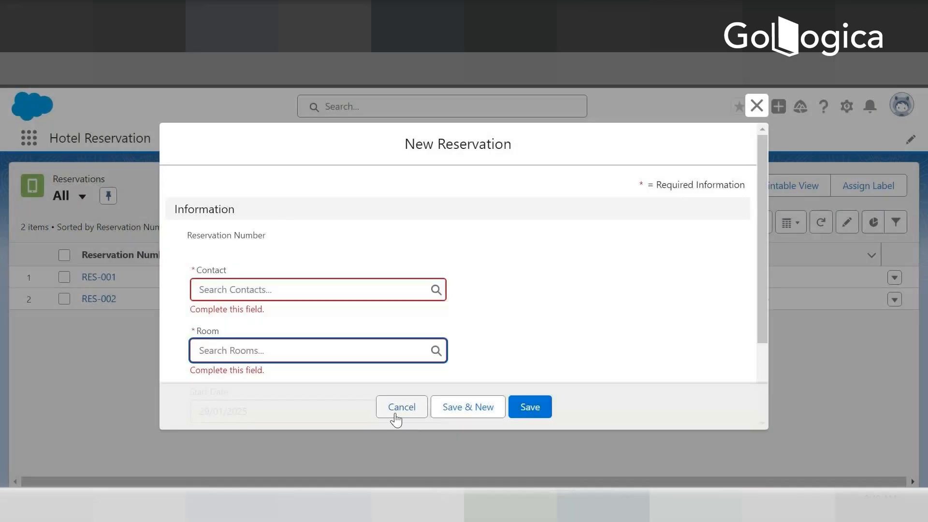
{"action": "left_click", "coordinate": [396, 415]}
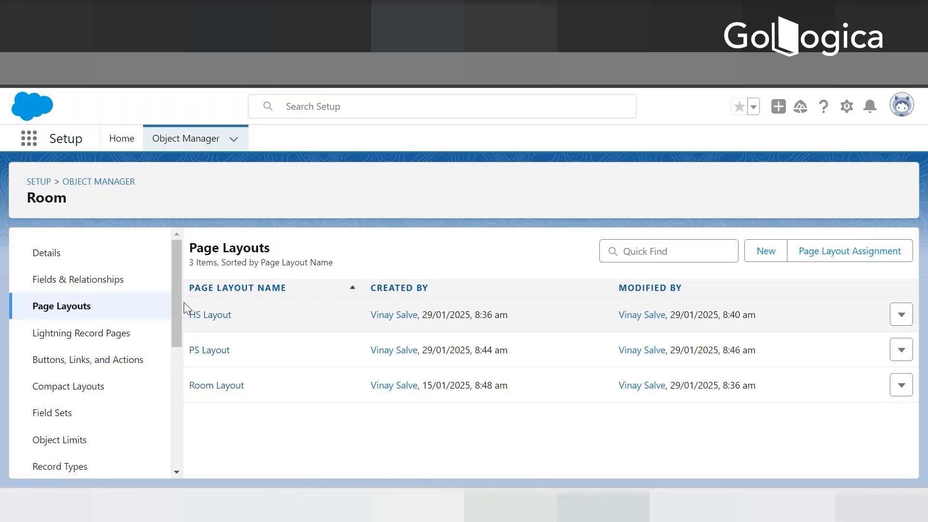
{"action": "mouse_move", "coordinate": [178, 297]}
{"action": "left_mouse_down"}
{"action": "mouse_move", "coordinate": [175, 375]}
{"action": "mouse_move", "coordinate": [189, 292]}
{"action": "left_mouse_up"}
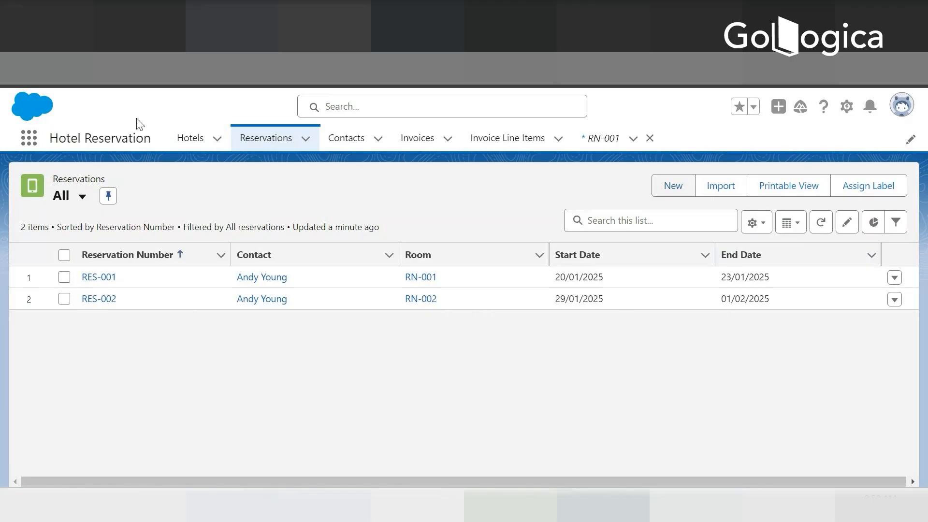
Close the open RN-001 record, list all invoices, and open Inv No. 001 to examine its details
{"action": "left_click", "coordinate": [406, 146]}
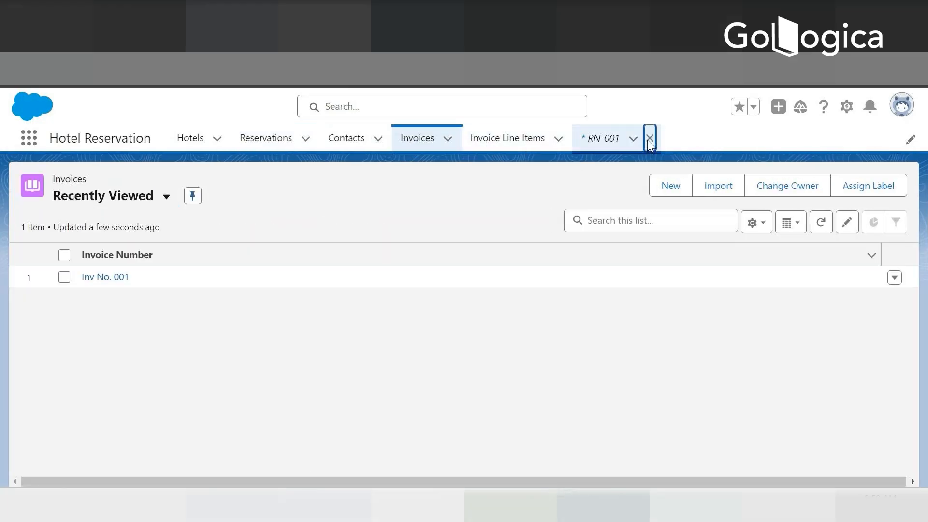
{"action": "left_click", "coordinate": [650, 139]}
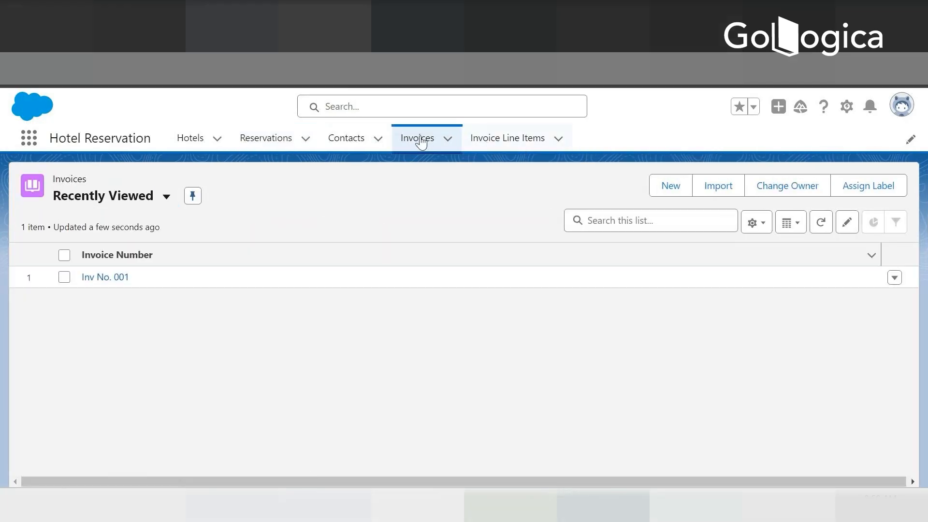
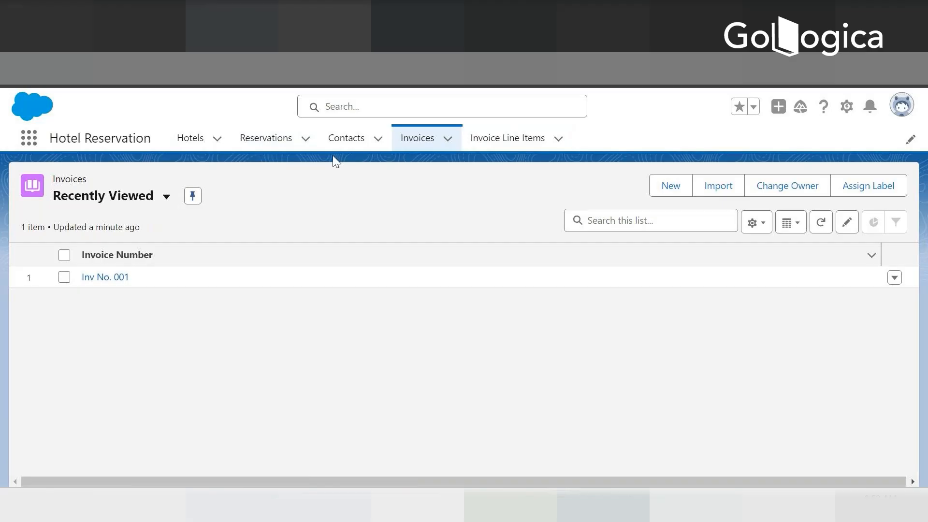
{"action": "left_click", "coordinate": [167, 196]}
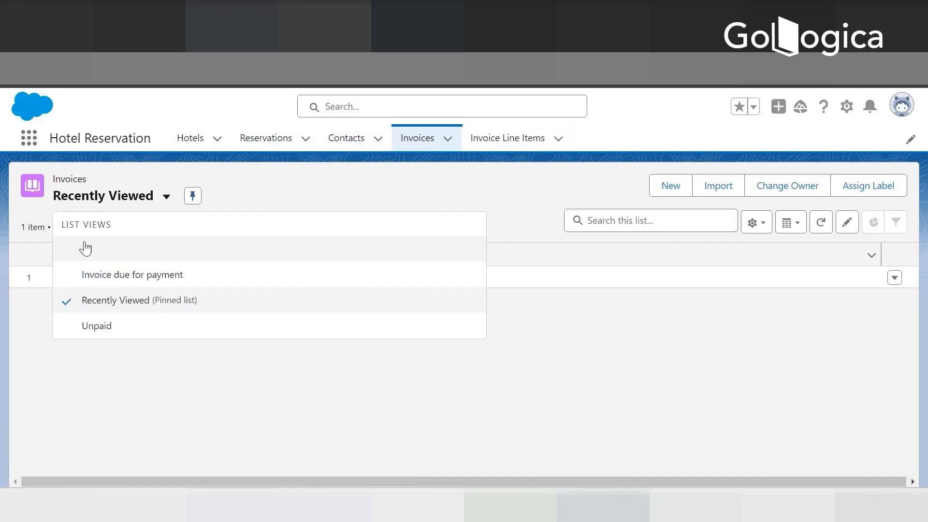
{"action": "left_click", "coordinate": [89, 250]}
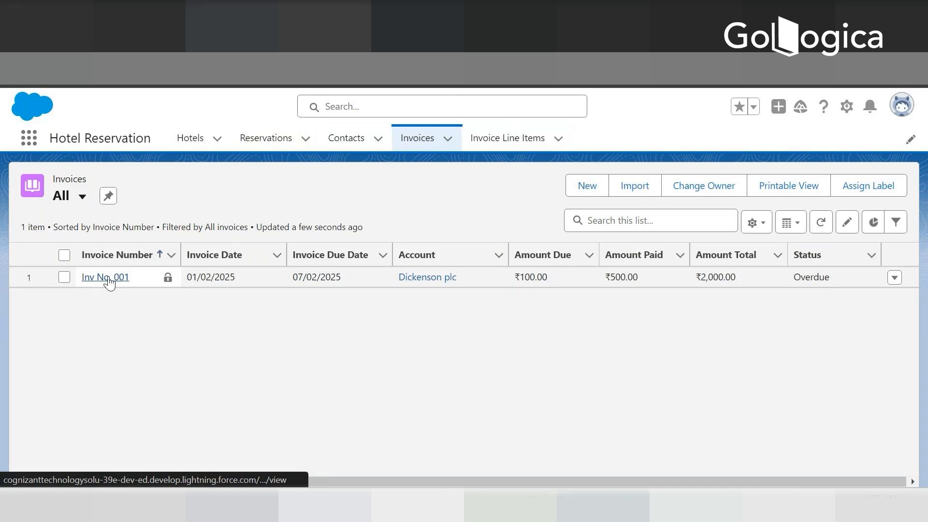
{"action": "left_click", "coordinate": [108, 278]}
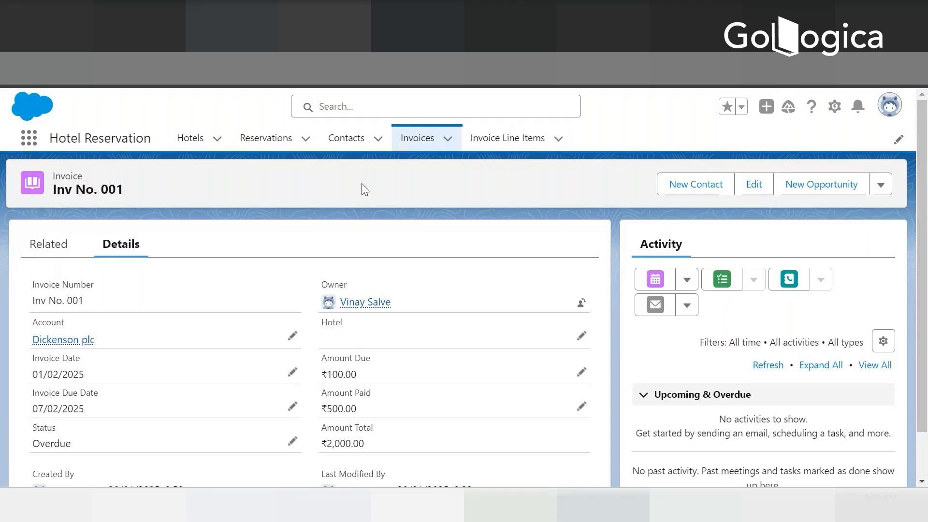
Open the Invoice Line Items list, view the blank form for a new line item, and close it unsaved
{"action": "left_click", "coordinate": [514, 148]}
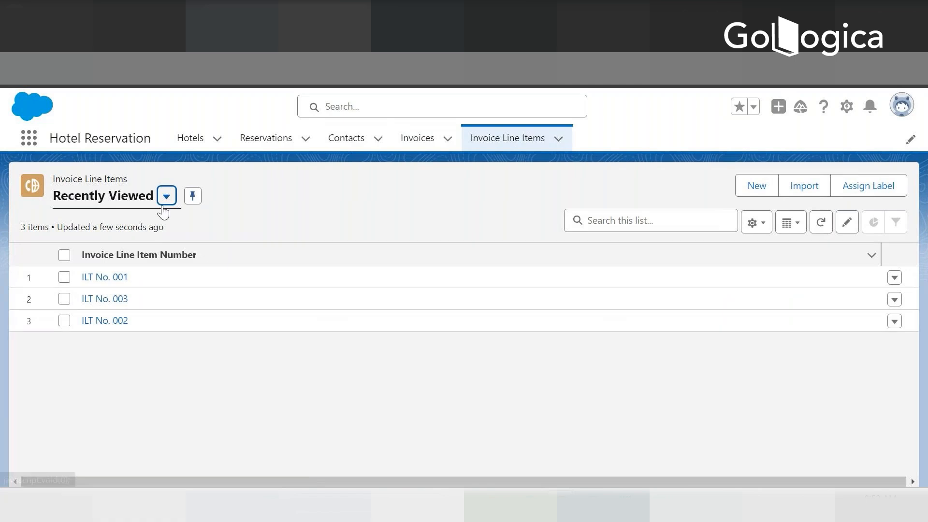
{"action": "left_click", "coordinate": [757, 187]}
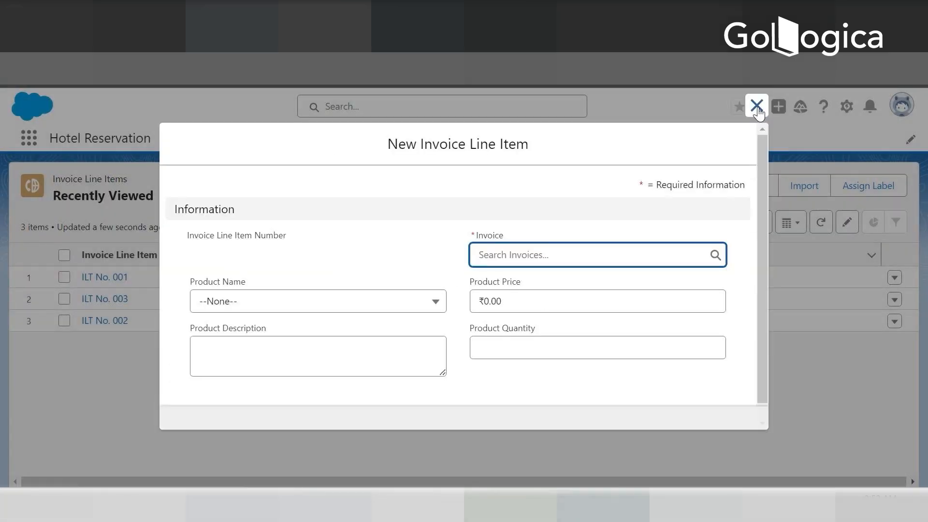
{"action": "left_click", "coordinate": [757, 105]}
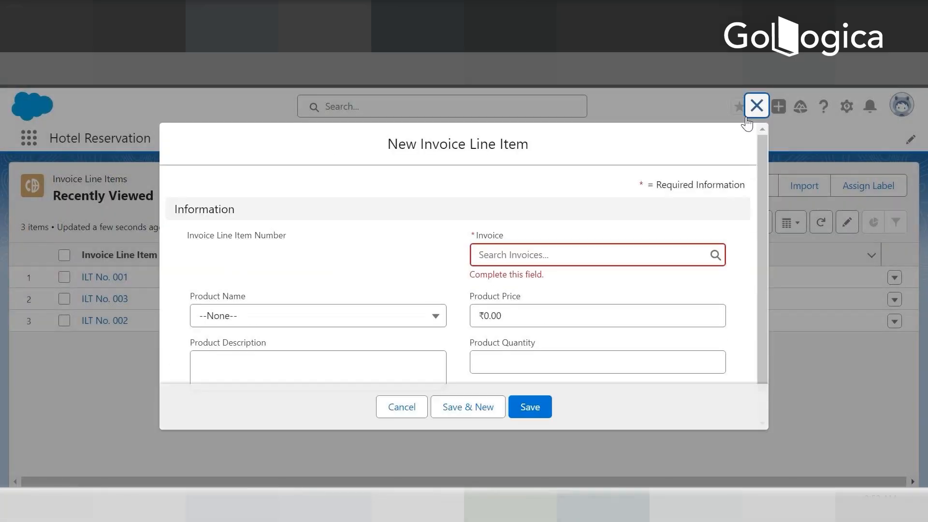
Show all invoice line items and examine their invoice, product, price, quantity, total and available row actions
{"action": "left_click", "coordinate": [166, 198]}
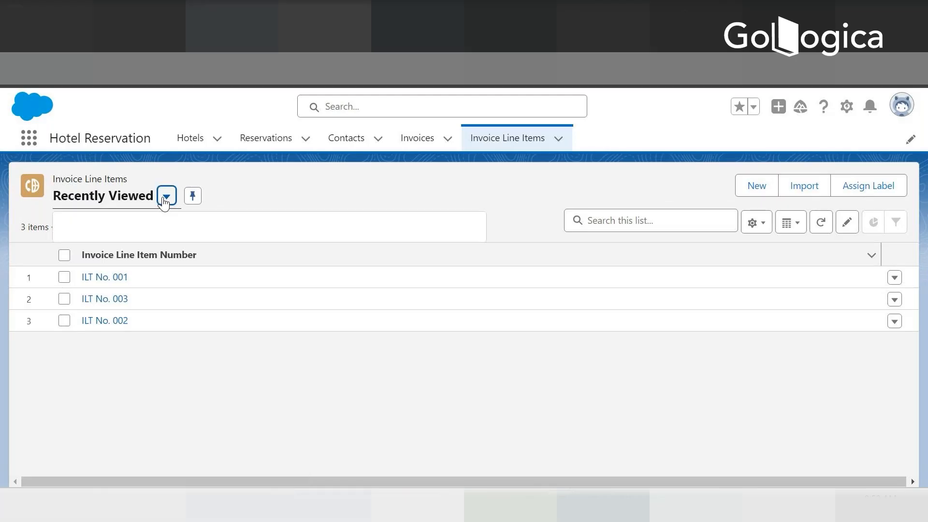
{"action": "left_click", "coordinate": [91, 248]}
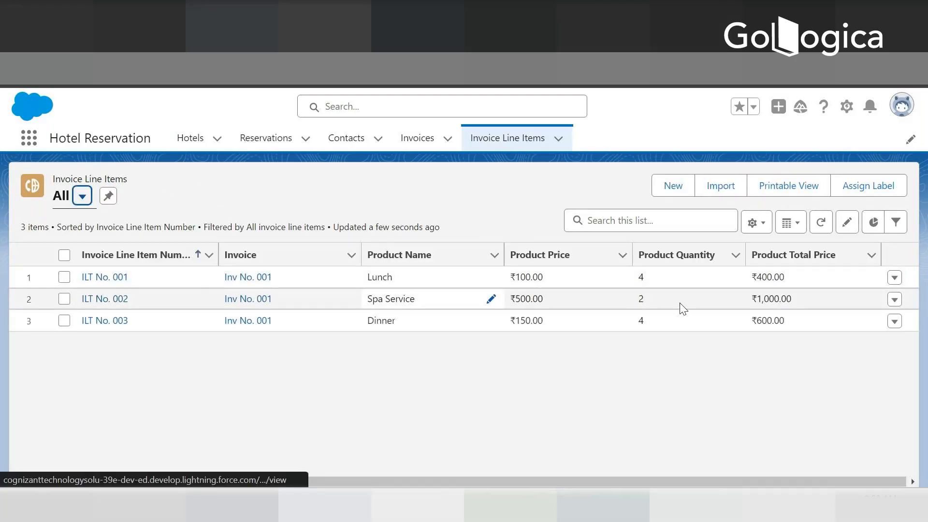
{"action": "left_click", "coordinate": [894, 279]}
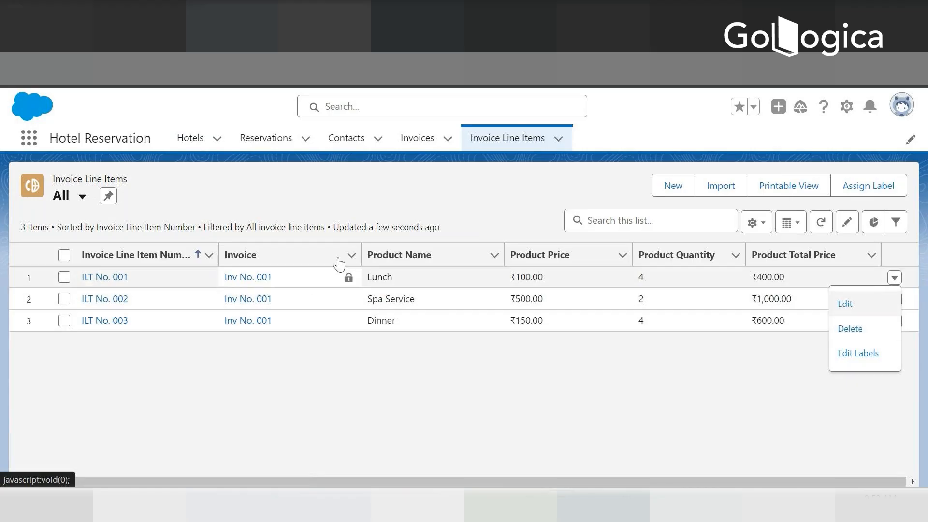
{"action": "double_click", "coordinate": [60, 178]}
{"action": "left_click_drag", "start_coordinate": [94, 179], "coordinate": [124, 178]}
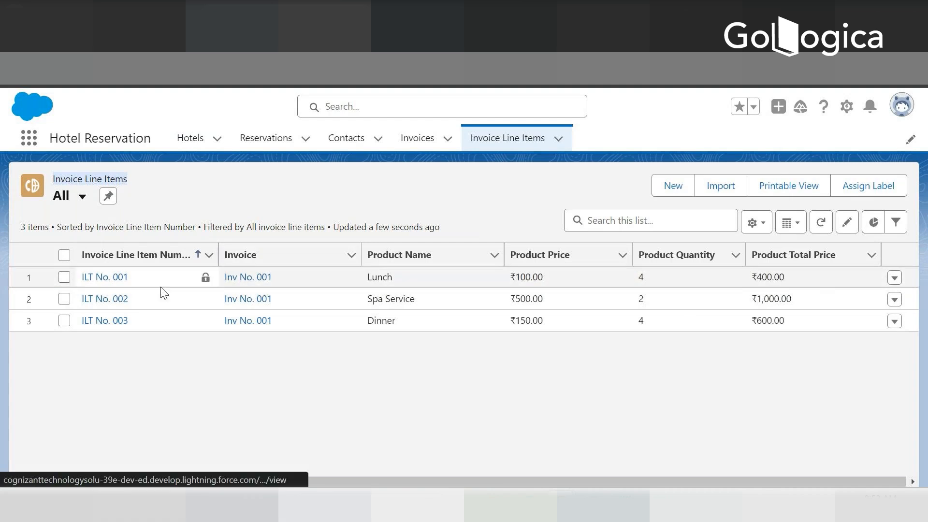
List all invoices again and reopen Inv No. 001 to review its dates, status and amounts
{"action": "left_click", "coordinate": [419, 140]}
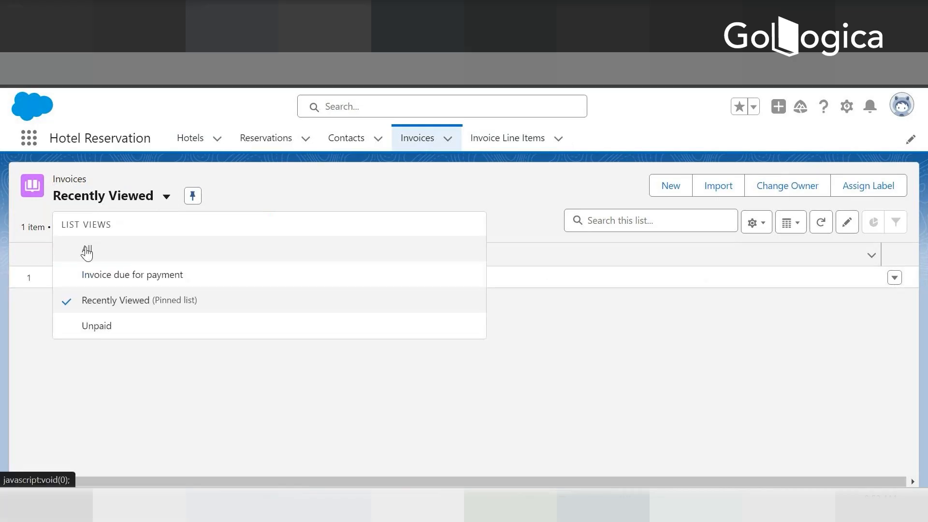
{"action": "left_click", "coordinate": [87, 251]}
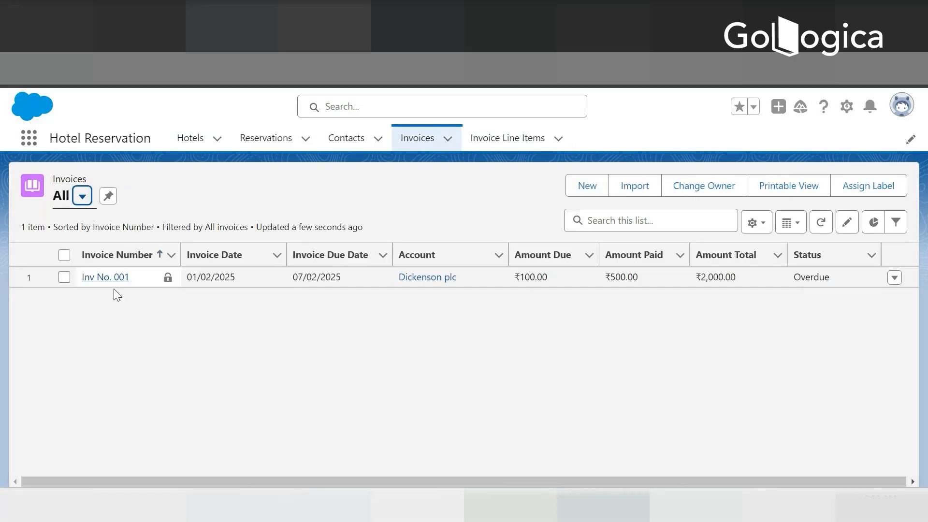
{"action": "left_click", "coordinate": [97, 277]}
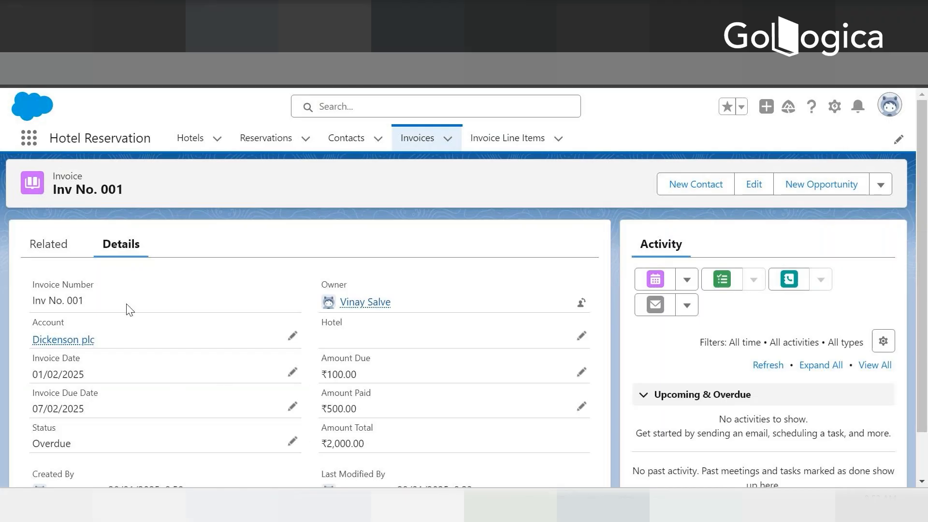
{"action": "scroll", "coordinate": [133, 329], "scroll_direction": "down", "scroll_amount": 1}
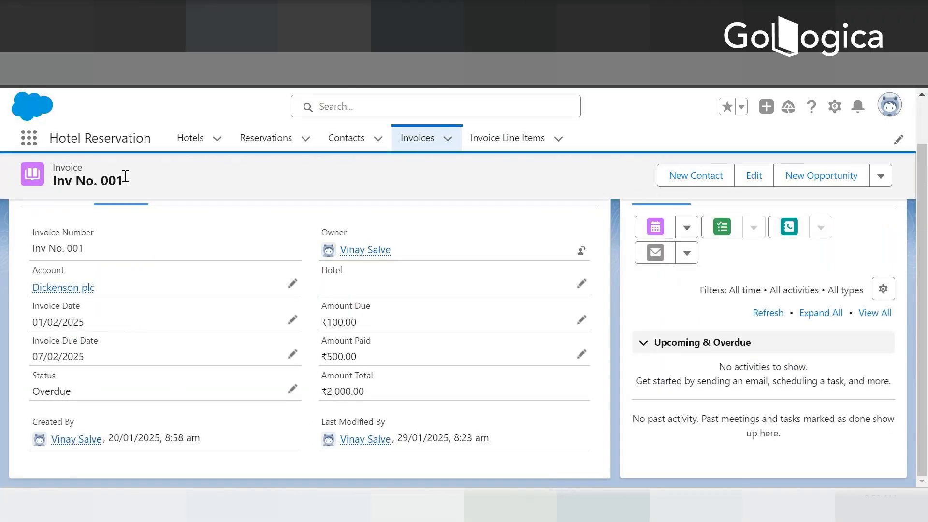
Check the editable Amount Paid and Amount Due fields on Inv No. 001, and cancel the edit
{"action": "left_click_drag", "start_coordinate": [358, 357], "coordinate": [326, 355]}
{"action": "left_click", "coordinate": [581, 354]}
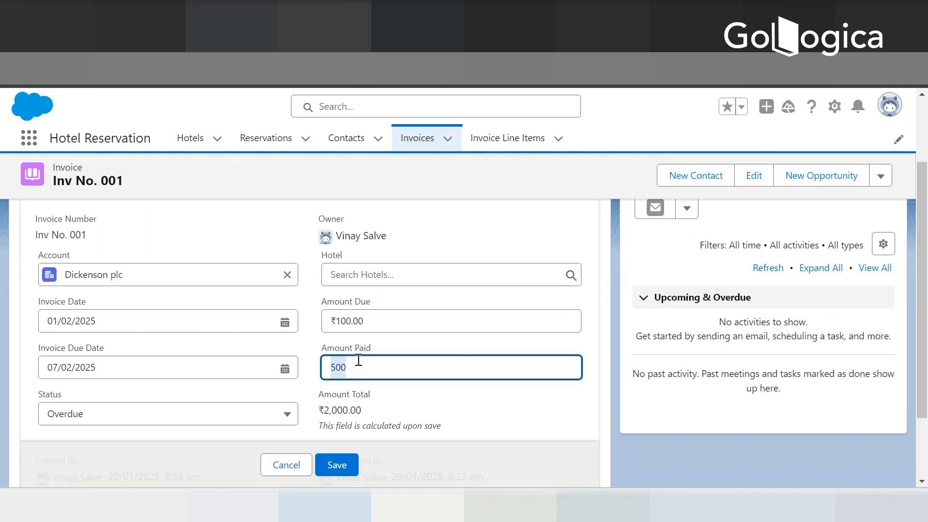
{"action": "left_click", "coordinate": [367, 321]}
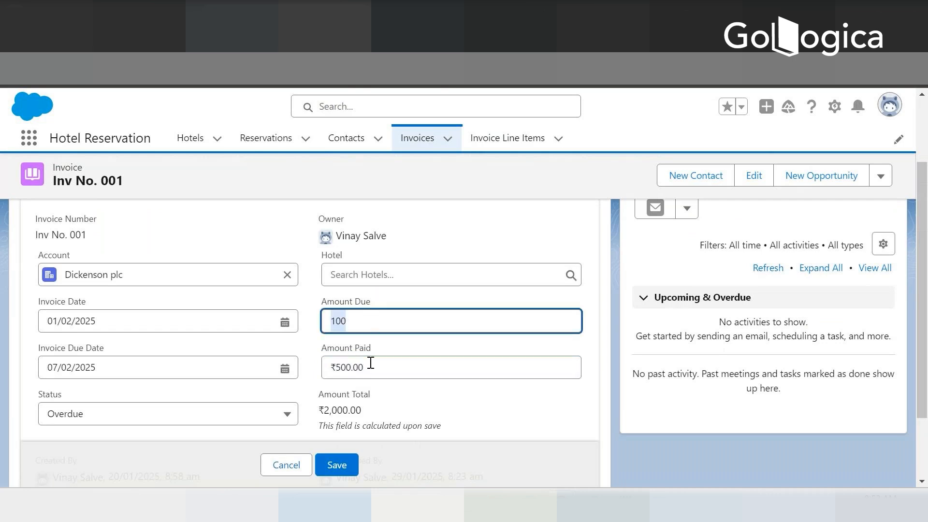
{"action": "left_click", "coordinate": [308, 341]}
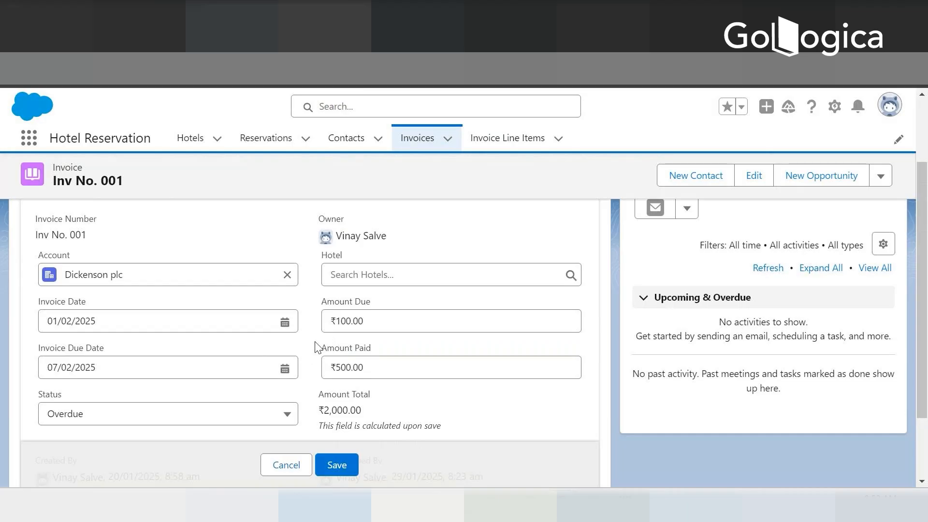
{"action": "left_click", "coordinate": [289, 464]}
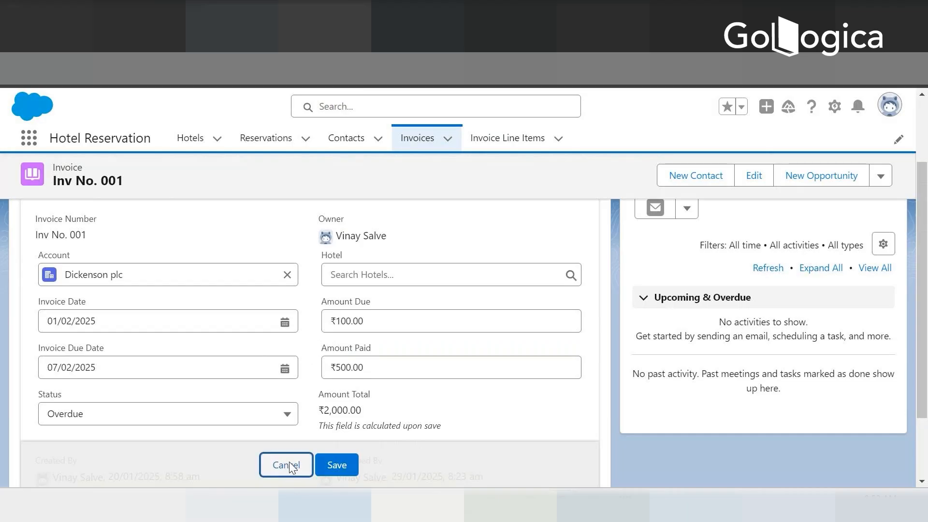